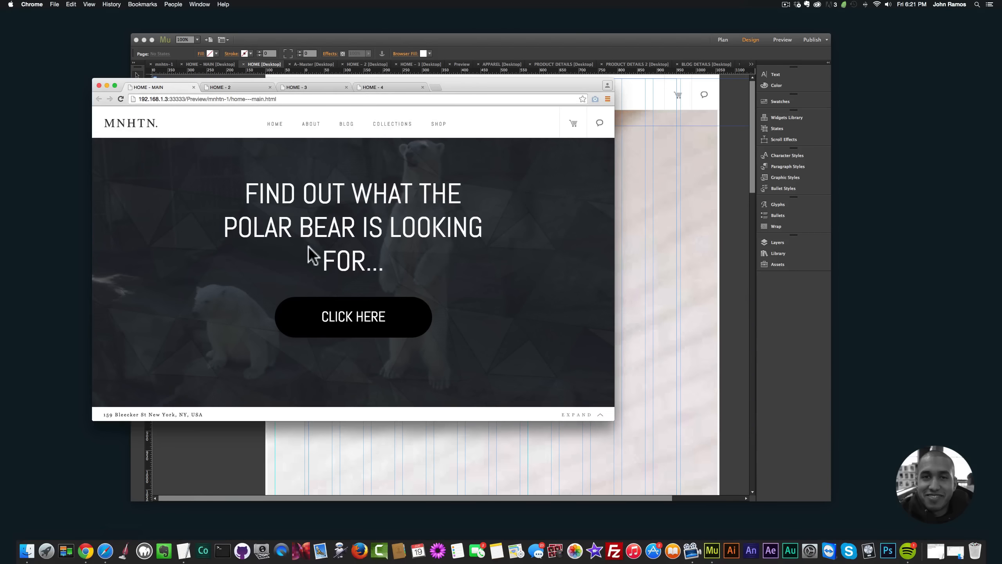
# Step: Examine the full-width video and the content beneath it on the HOME - 2 preview page at a narrower browser width
pyautogui.moveTo(450, 87); pyautogui.dragTo(461, 91)
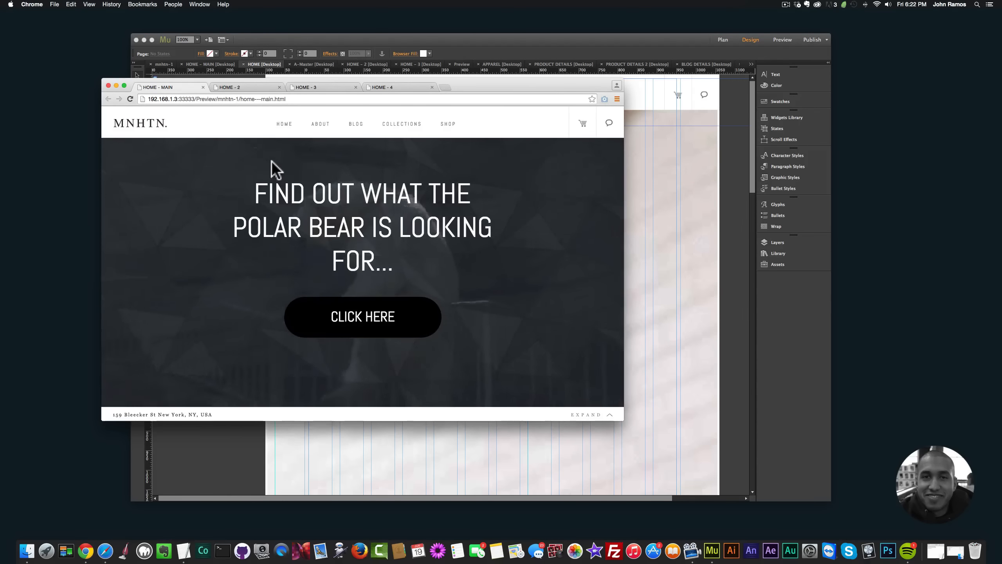
pyautogui.click(244, 85)
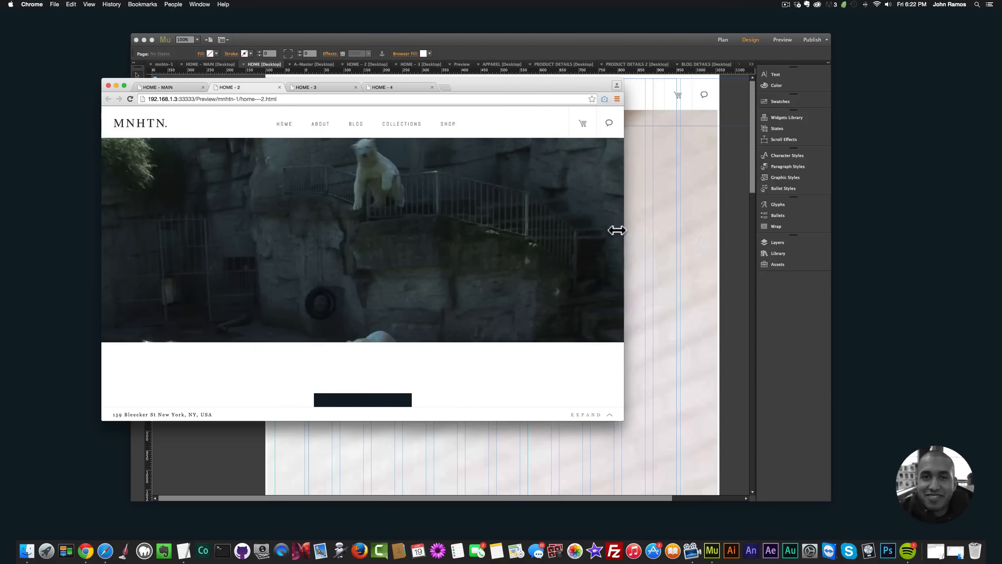
pyautogui.moveTo(616, 230); pyautogui.dragTo(563, 231)
pyautogui.click(131, 100)
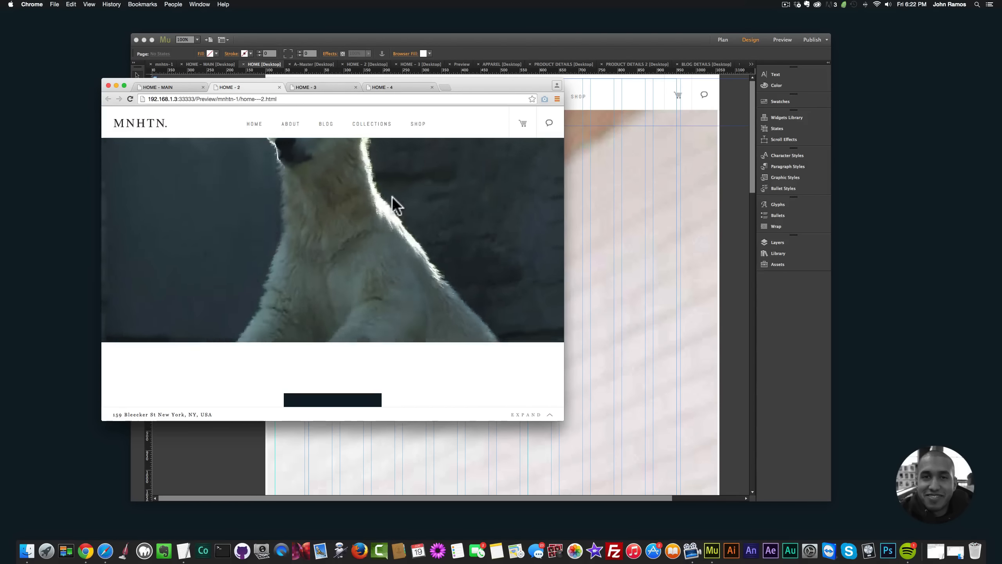
pyautogui.scroll(-5, 392, 196)
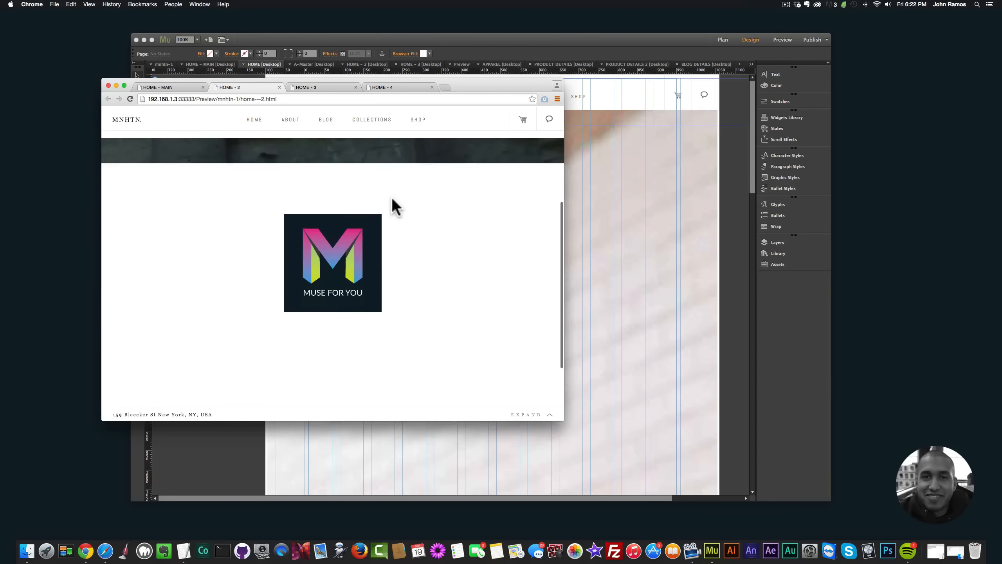
pyautogui.scroll(-3, 394, 206)
pyautogui.scroll(4, 394, 205)
pyautogui.scroll(-4, 395, 205)
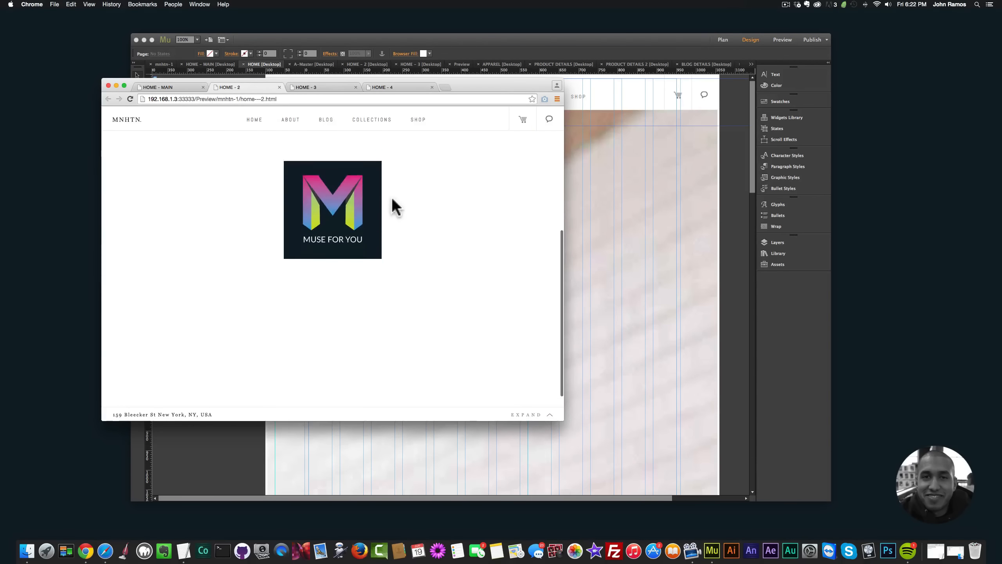
pyautogui.scroll(-2, 395, 205)
pyautogui.scroll(5, 393, 205)
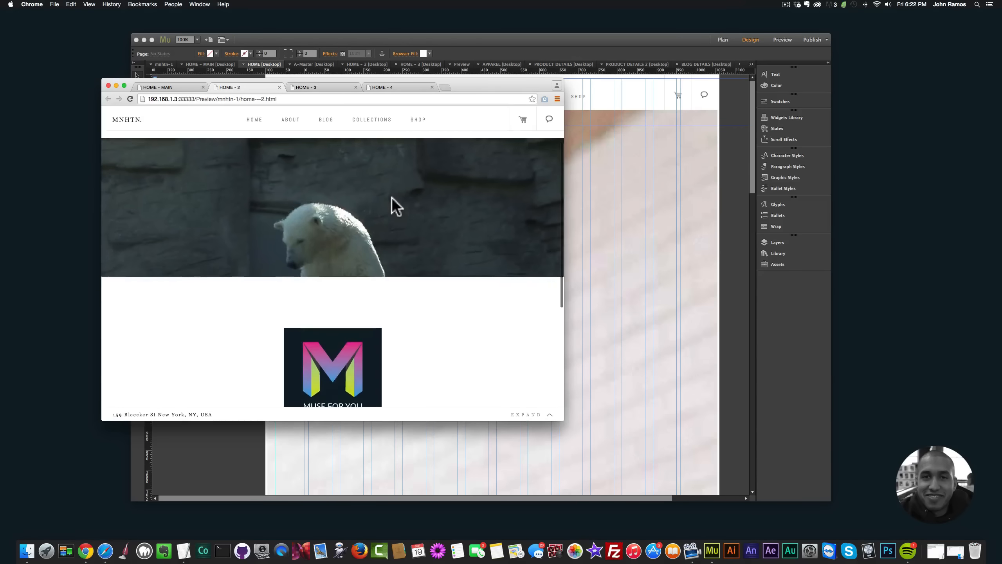
# Step: Examine the full-width videos on the HOME - 3 and HOME - 4 preview pages and the links in the youtube-videos note
pyautogui.click(308, 87)
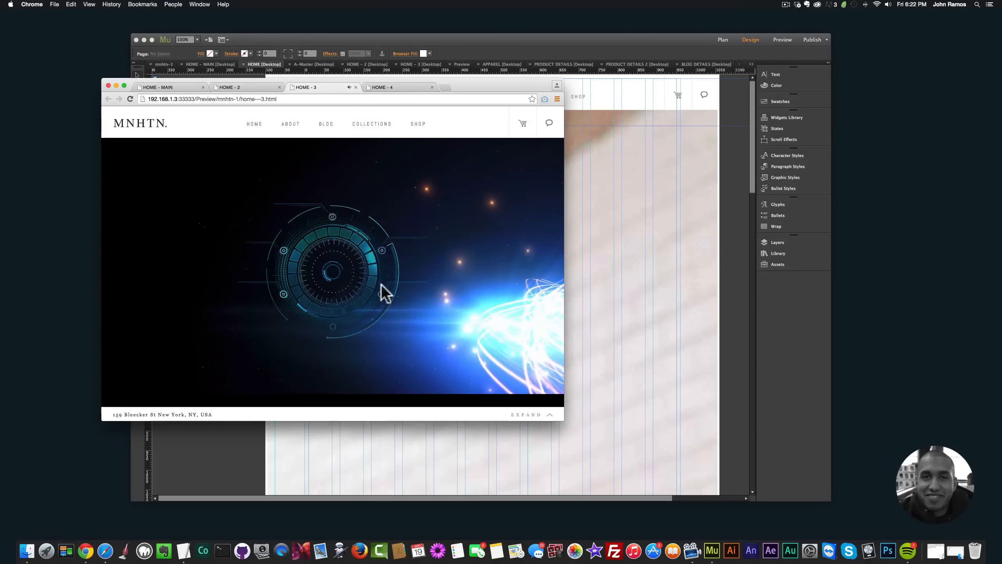
pyautogui.click(385, 88)
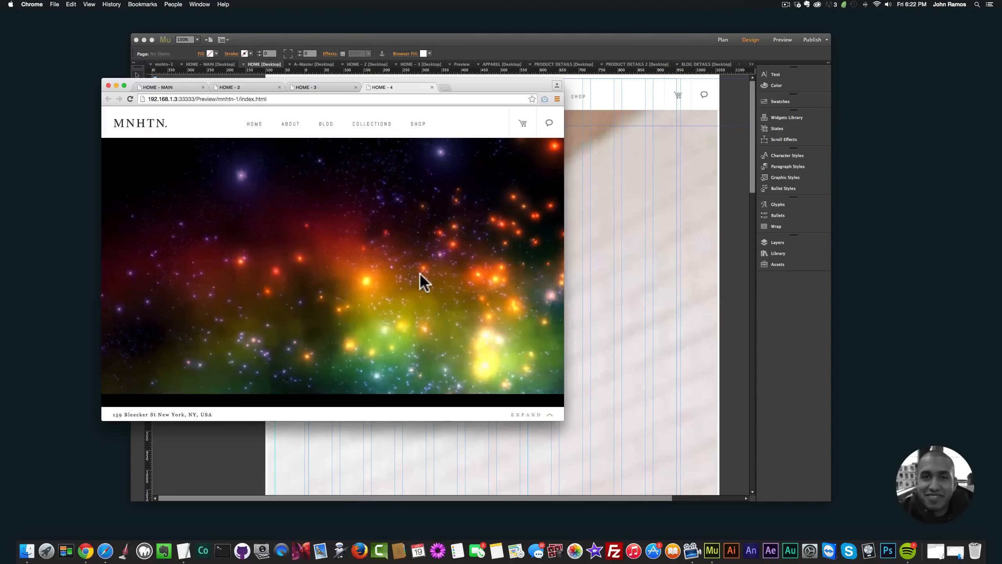
pyautogui.click(935, 551)
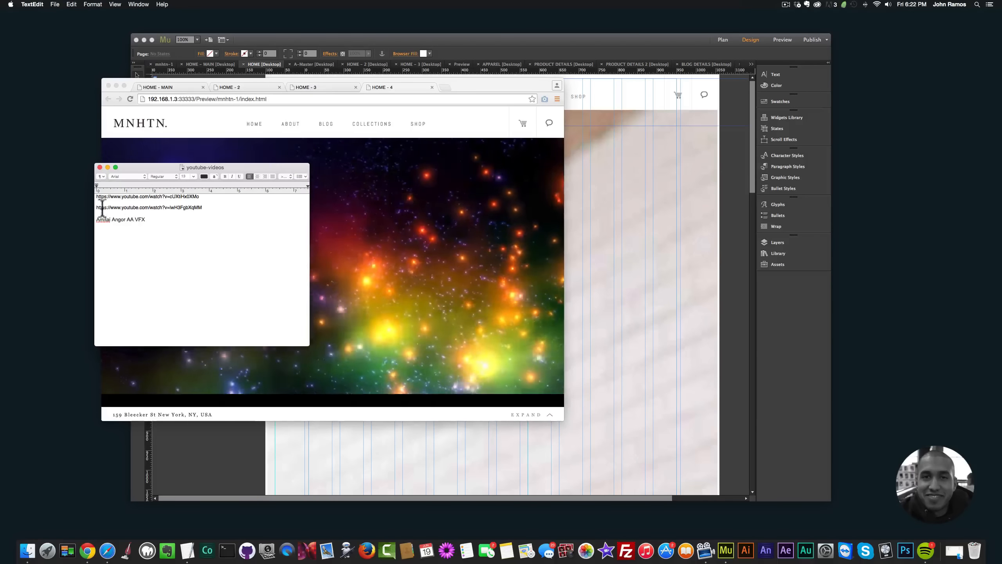
pyautogui.click(107, 167)
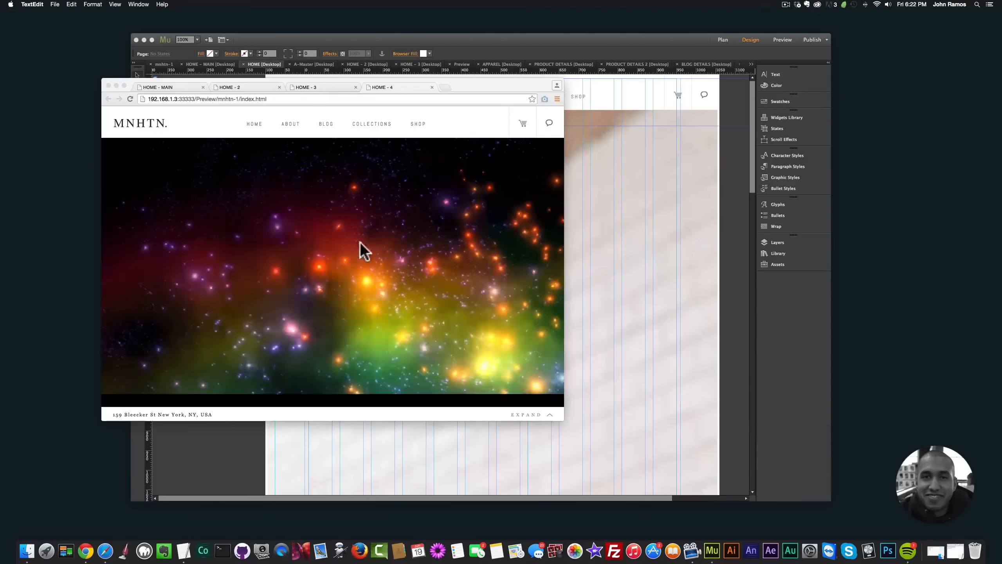
pyautogui.click(562, 295)
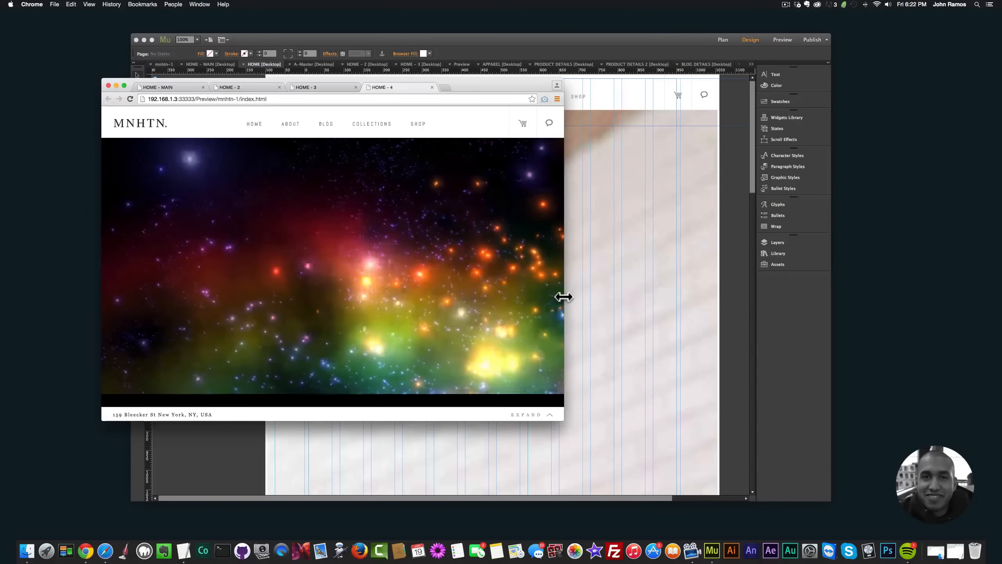
pyautogui.moveTo(563, 297); pyautogui.dragTo(581, 282)
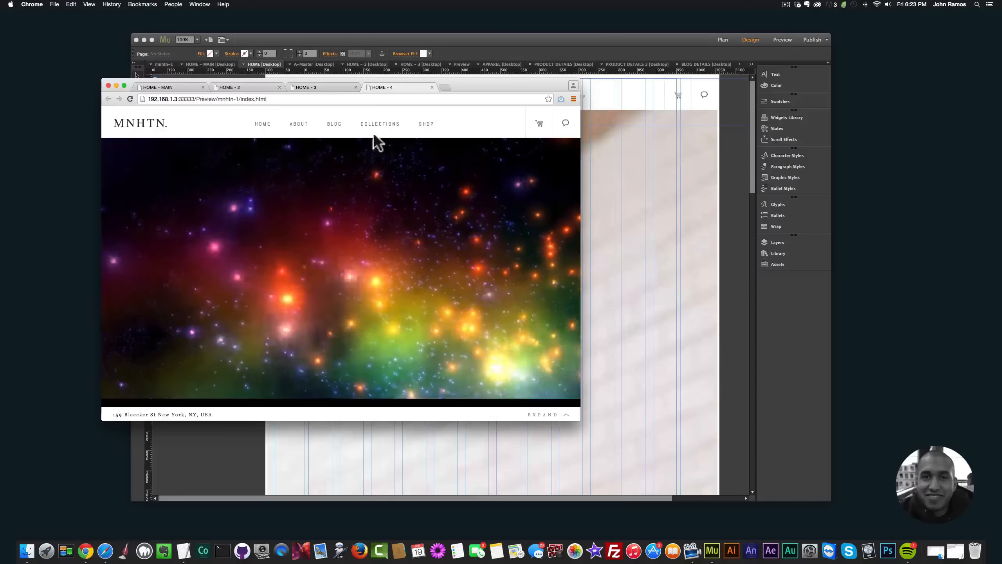
pyautogui.click(328, 88)
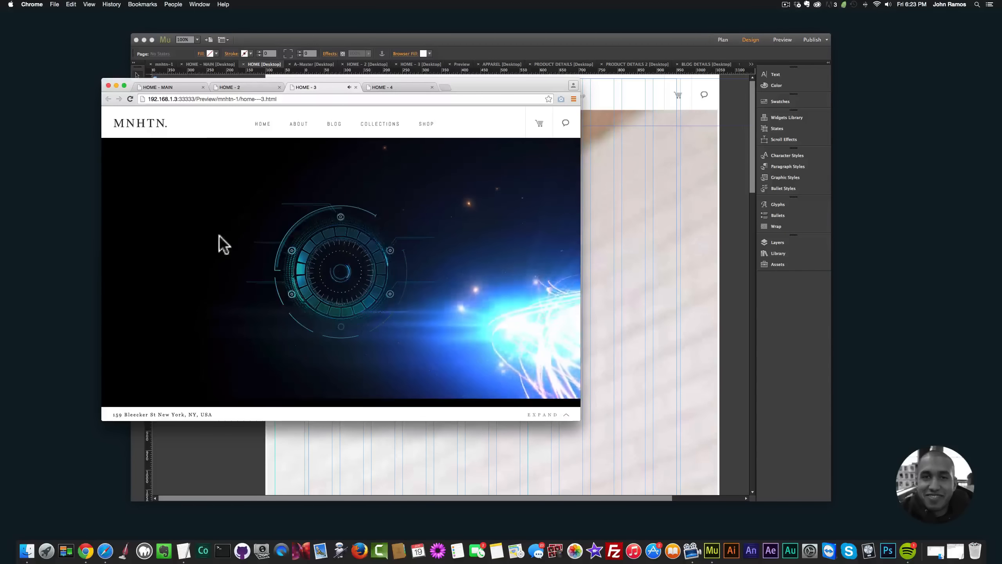
# Step: Look through the HOME - MAIN, About, Blog, Collections and Shop pages of the previewed MNHTN site
pyautogui.click(162, 86)
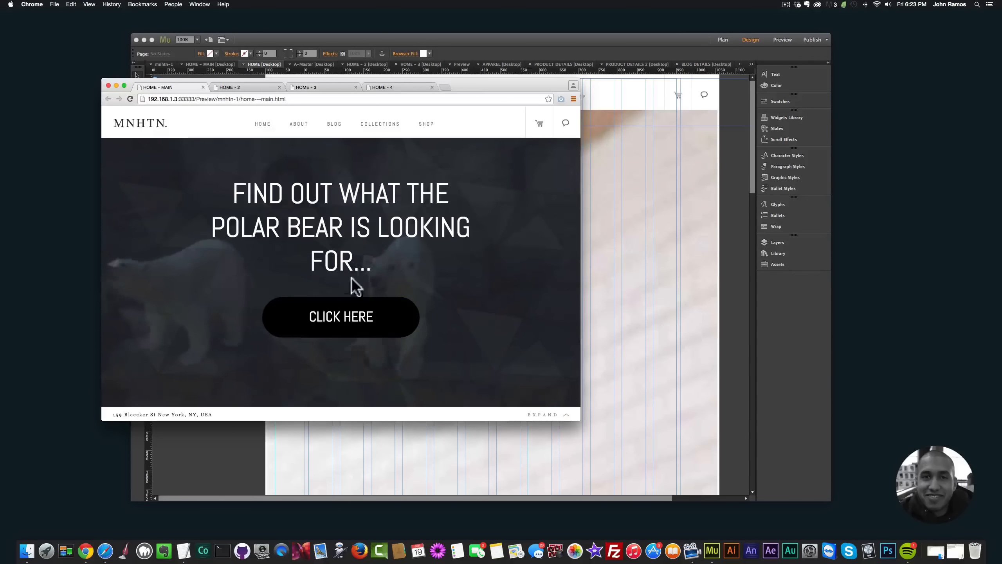
pyautogui.click(298, 128)
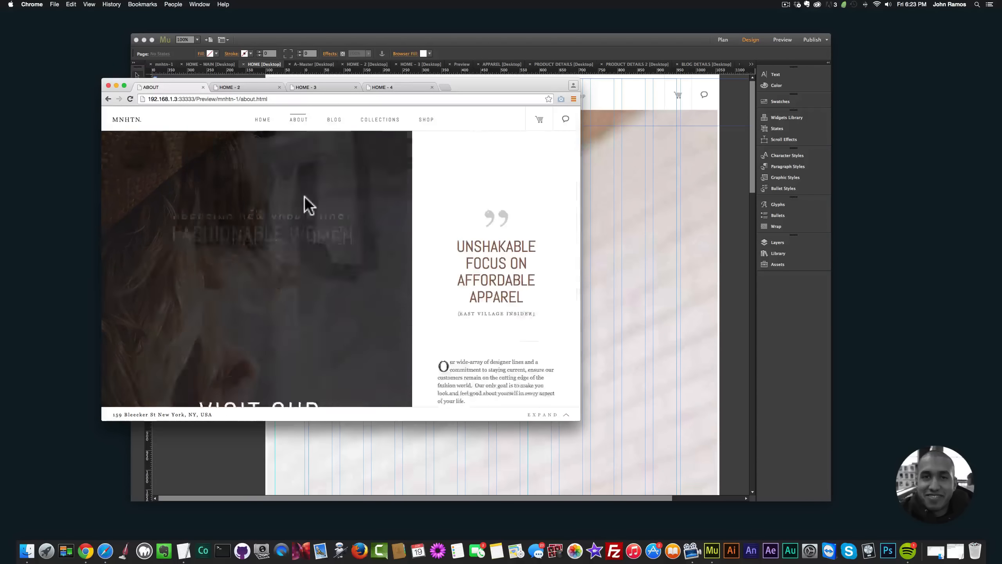
pyautogui.click(329, 118)
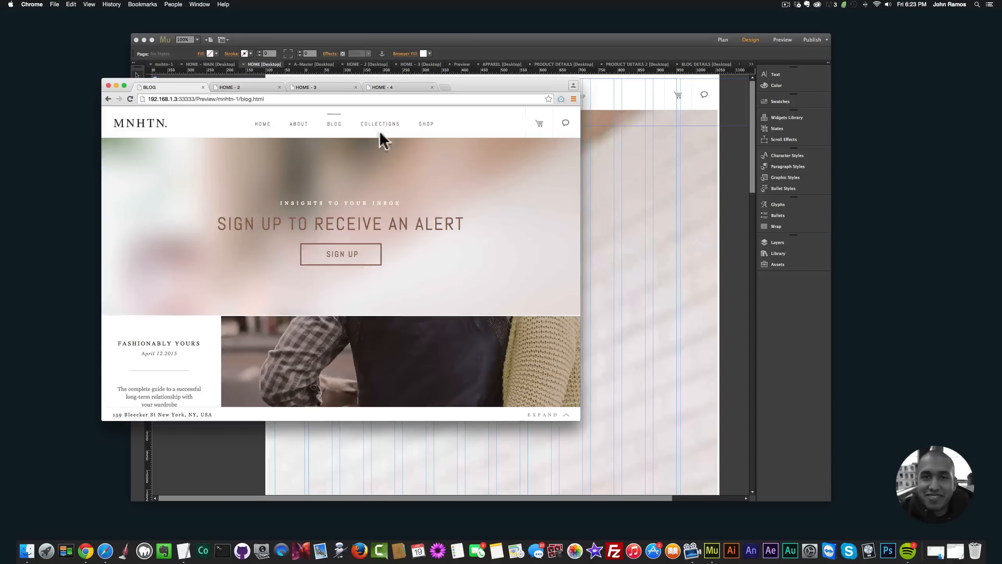
pyautogui.scroll(-5, 353, 183)
pyautogui.scroll(5, 352, 184)
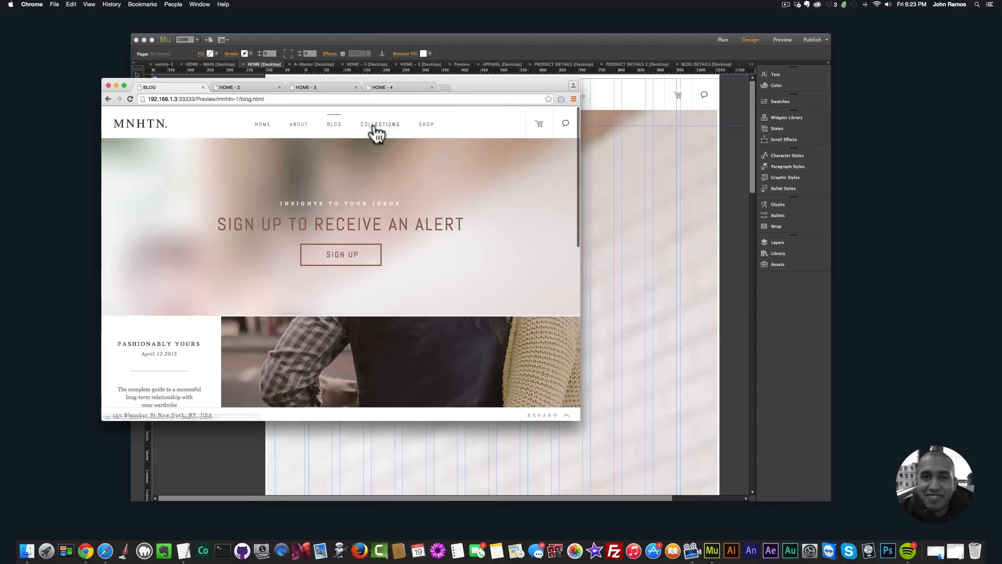
pyautogui.click(373, 126)
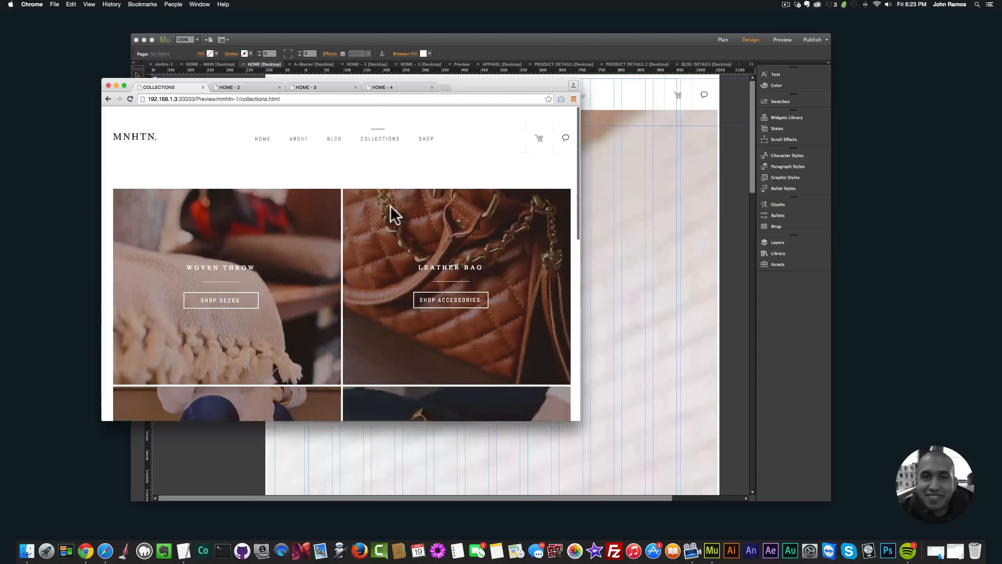
pyautogui.scroll(-1, 402, 170)
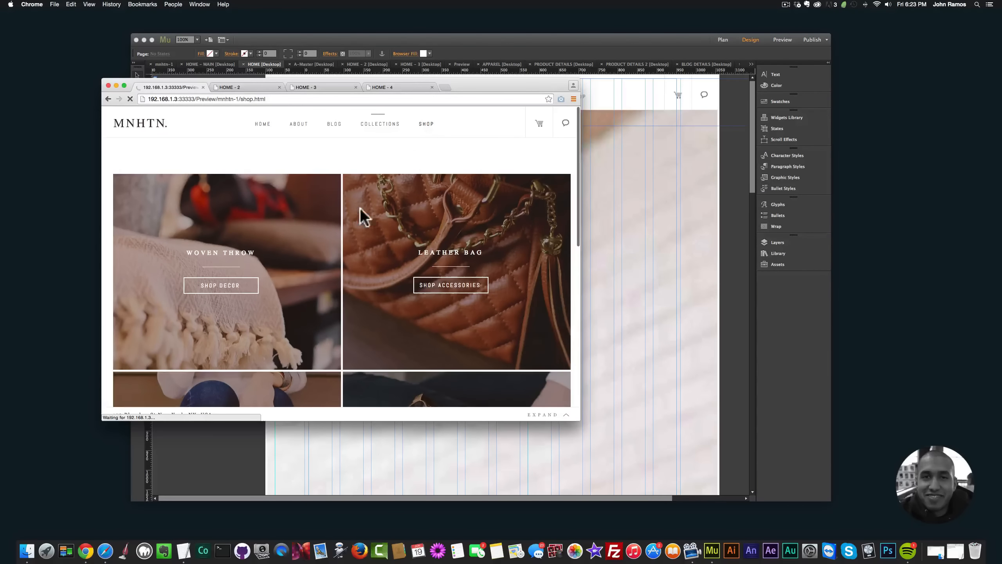
pyautogui.scroll(-8, 193, 261)
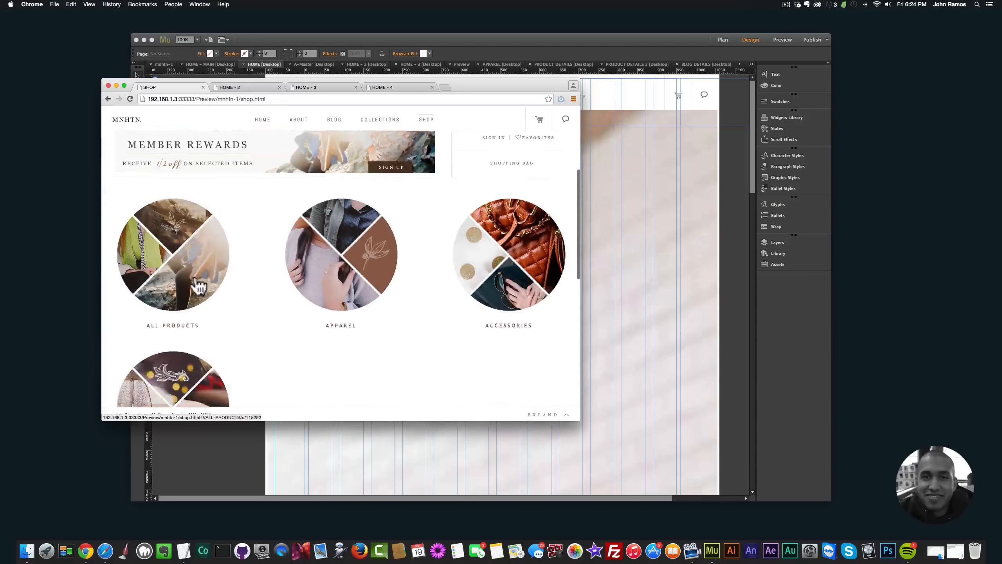
pyautogui.scroll(6, 198, 286)
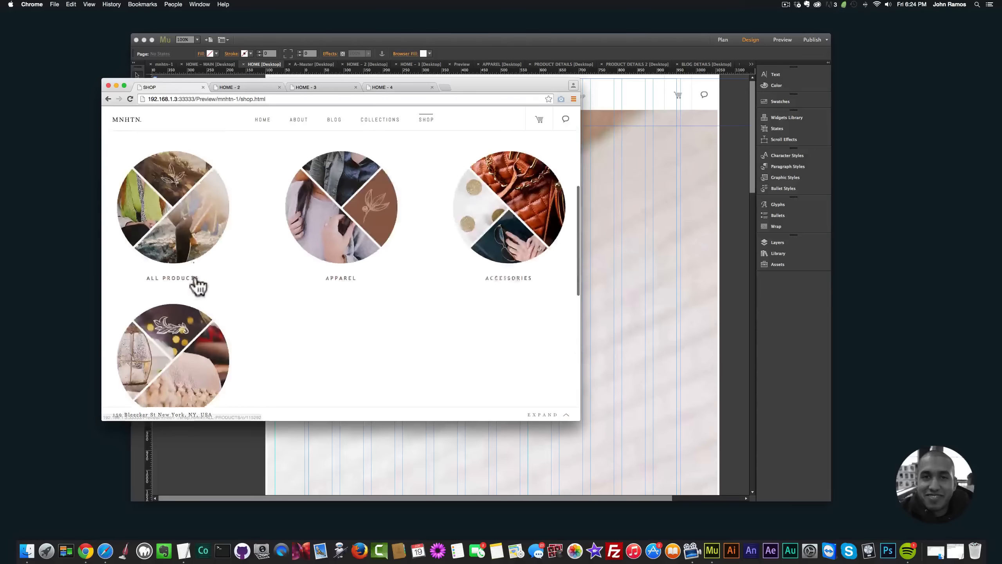
# Step: Inspect the expandable footer on the Shop page and look over the Home page's sections
pyautogui.click(556, 416)
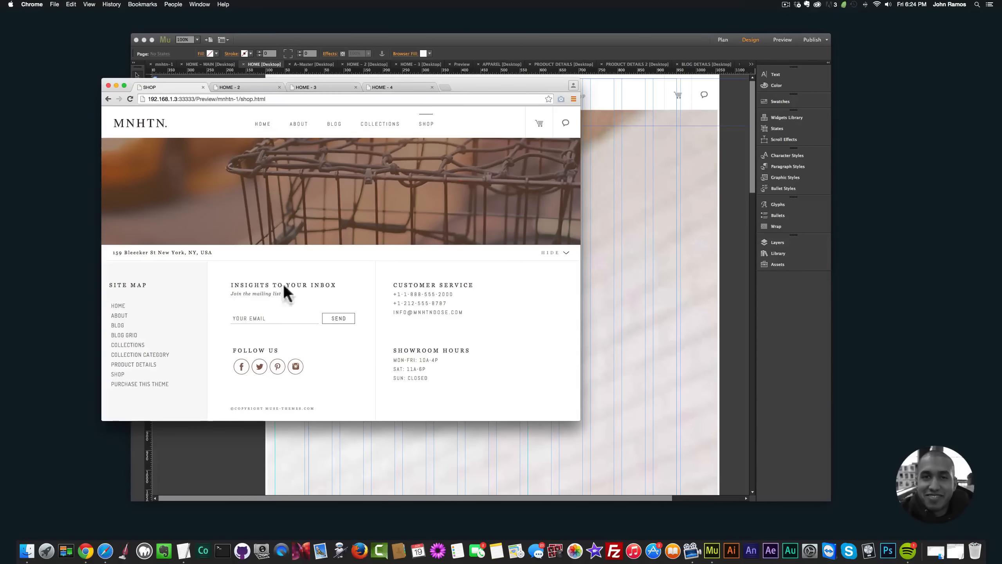
pyautogui.click(565, 251)
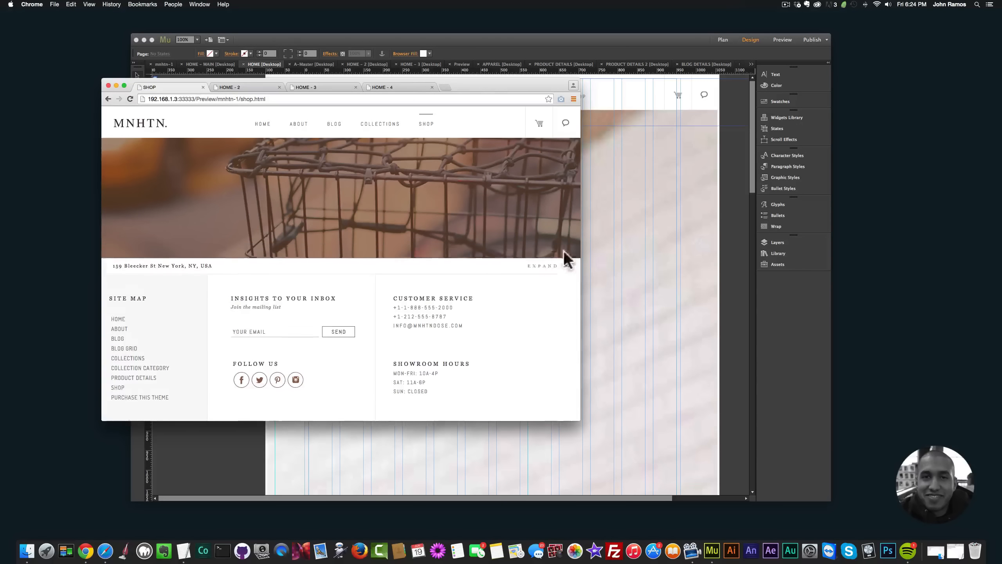
pyautogui.click(261, 125)
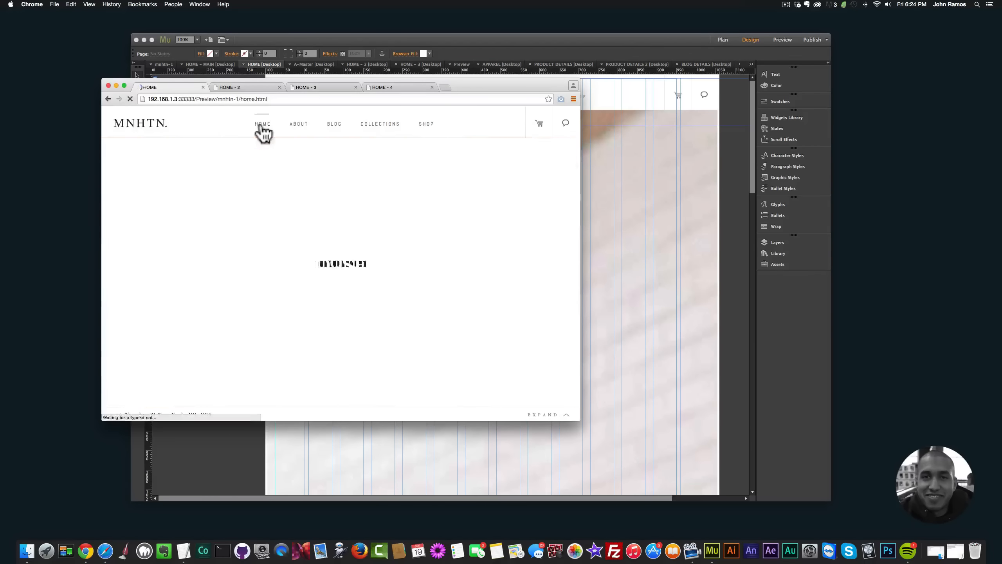
pyautogui.scroll(-10, 317, 177)
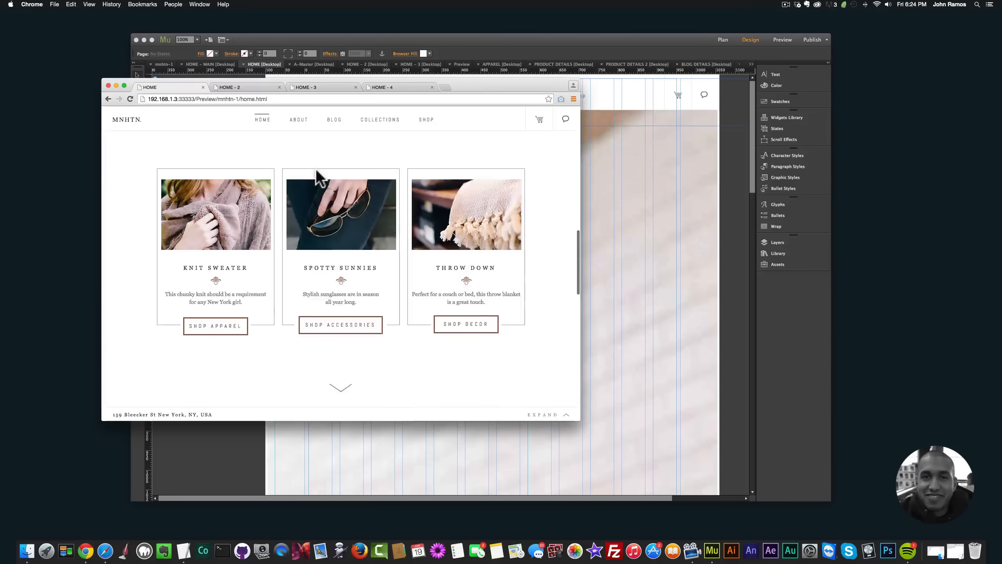
pyautogui.scroll(10, 317, 177)
pyautogui.scroll(-12, 317, 177)
pyautogui.scroll(6, 318, 178)
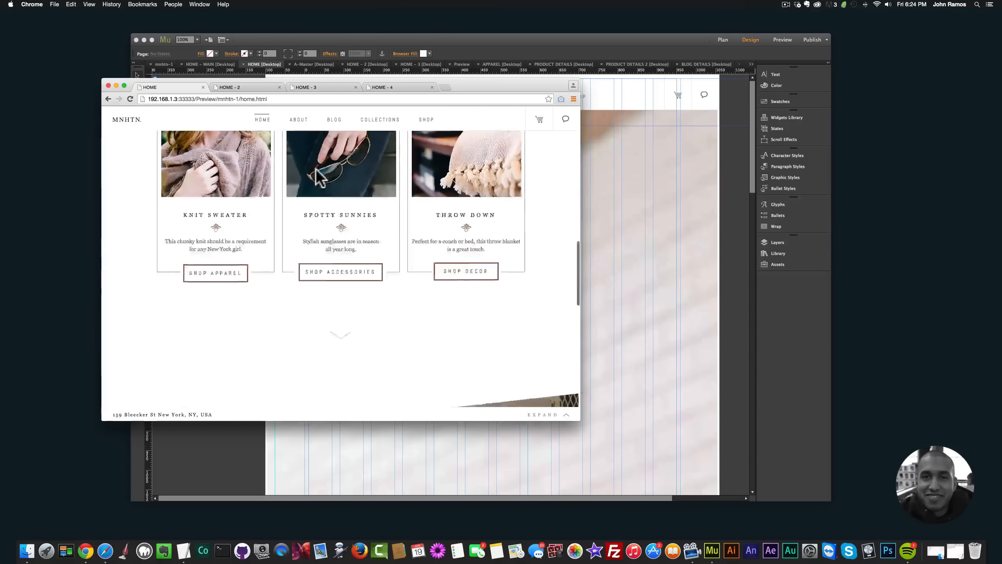
pyautogui.scroll(5, 315, 169)
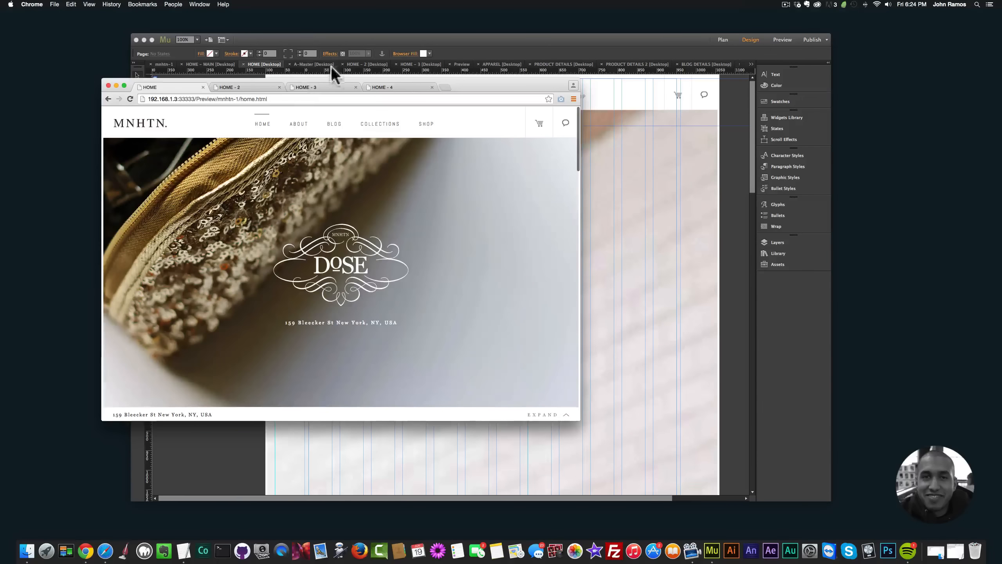
# Step: Switch to Adobe Muse, add a page named HOME-5 ahead of HOME - 4 in the site plan and open it for design
pyautogui.click(315, 43)
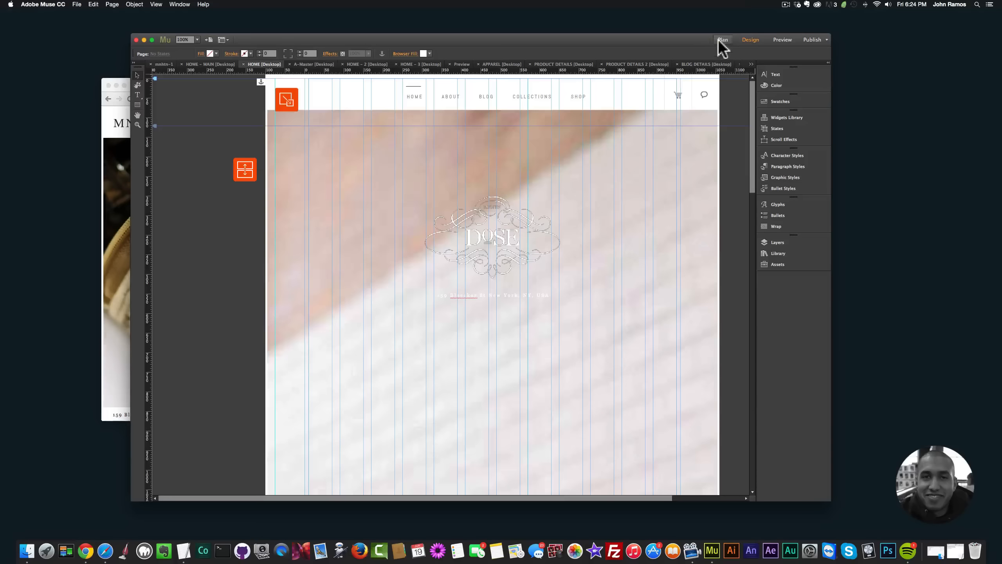
pyautogui.click(723, 40)
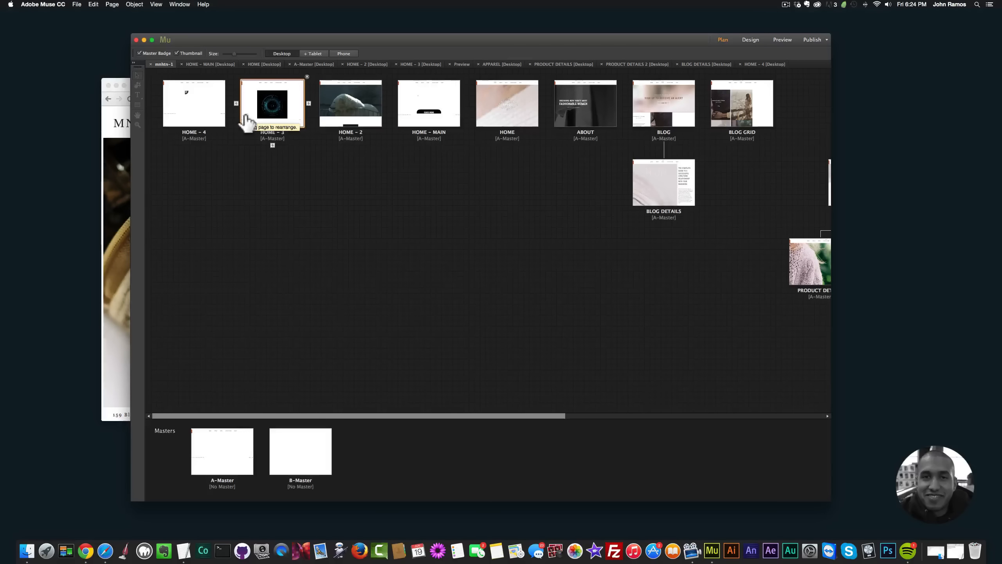
pyautogui.click(158, 103)
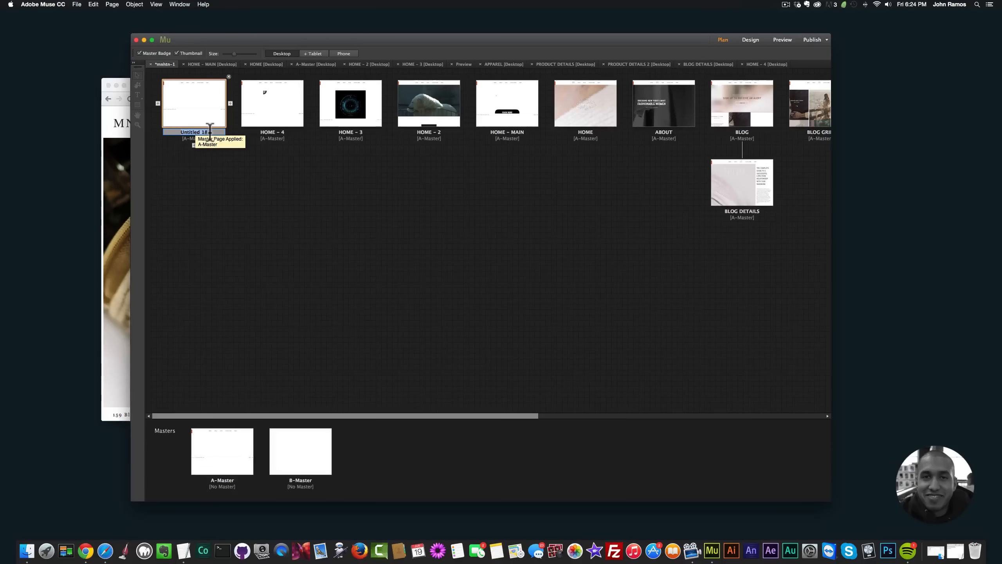
pyautogui.write('HOME-5')
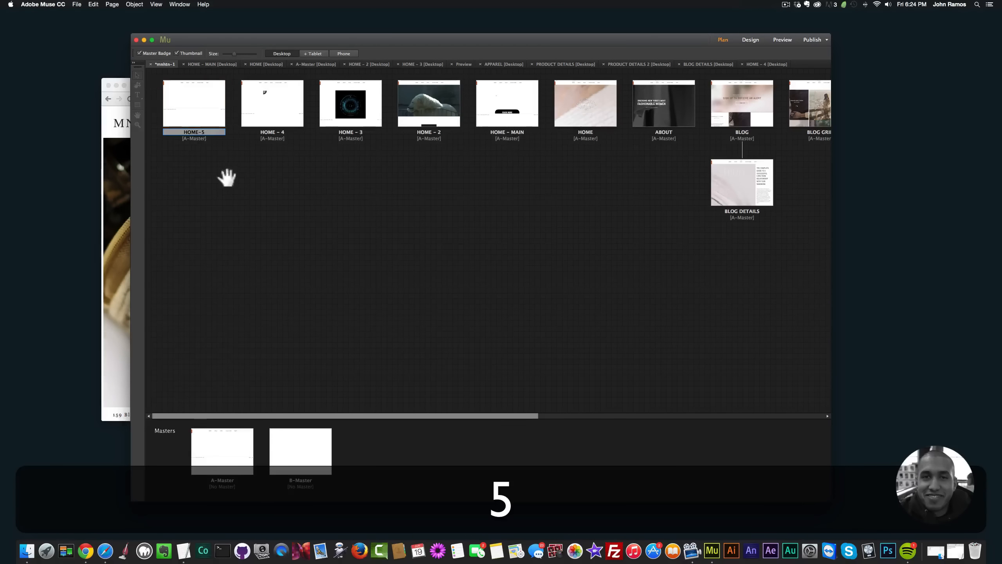
pyautogui.press('Return')
pyautogui.doubleClick(196, 109)
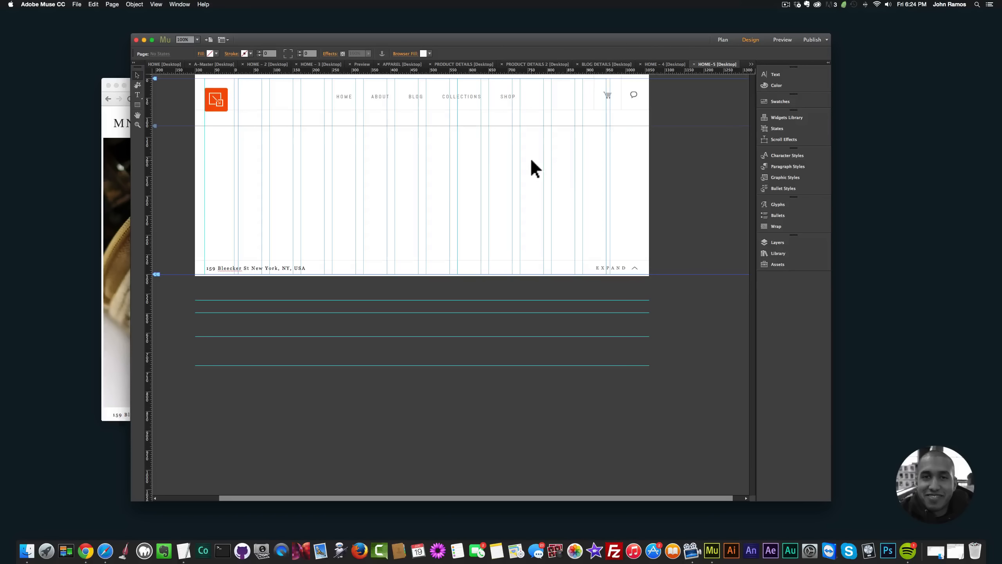
# Step: Show the widget library and import the file "- MT - Toolbox - Full Width Video (11.2).mulib" from Finder
pyautogui.click(775, 251)
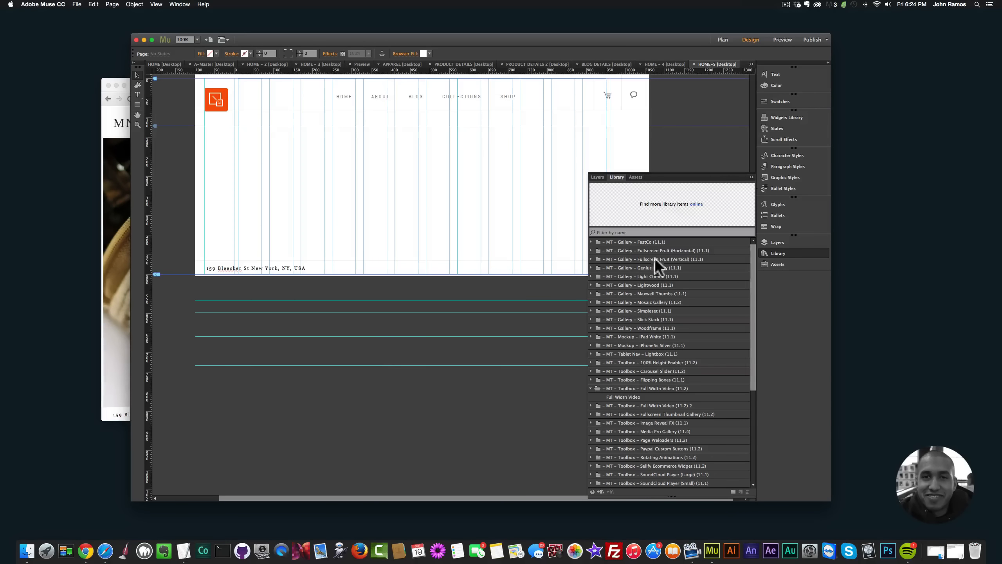
pyautogui.click(27, 543)
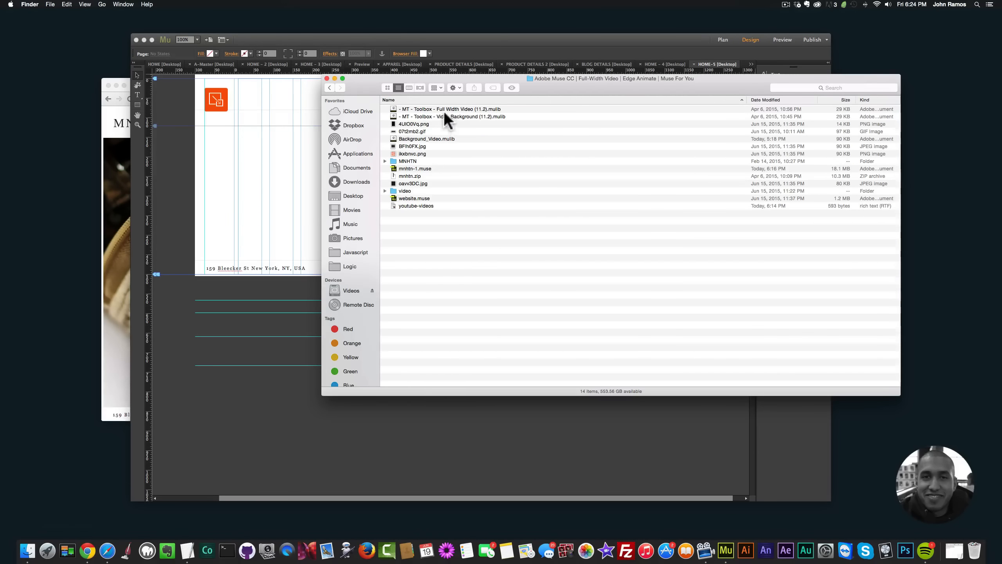
pyautogui.click(445, 110)
pyautogui.doubleClick(449, 108)
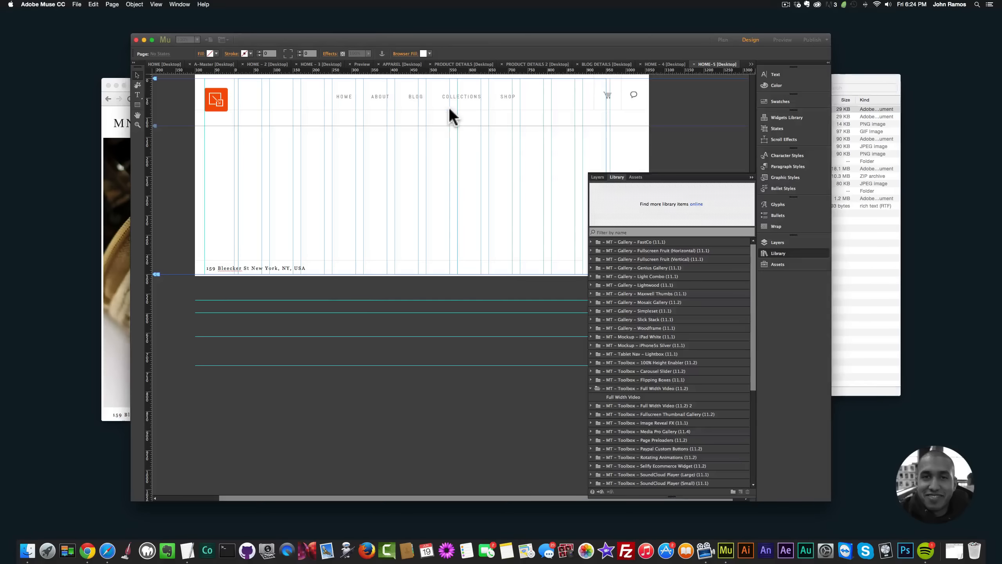
# Step: Delete the Full Width Video widget from the page and import "- MT - Toolbox - Video Background (11.2).mulib" from Finder
pyautogui.press('BackSpace')
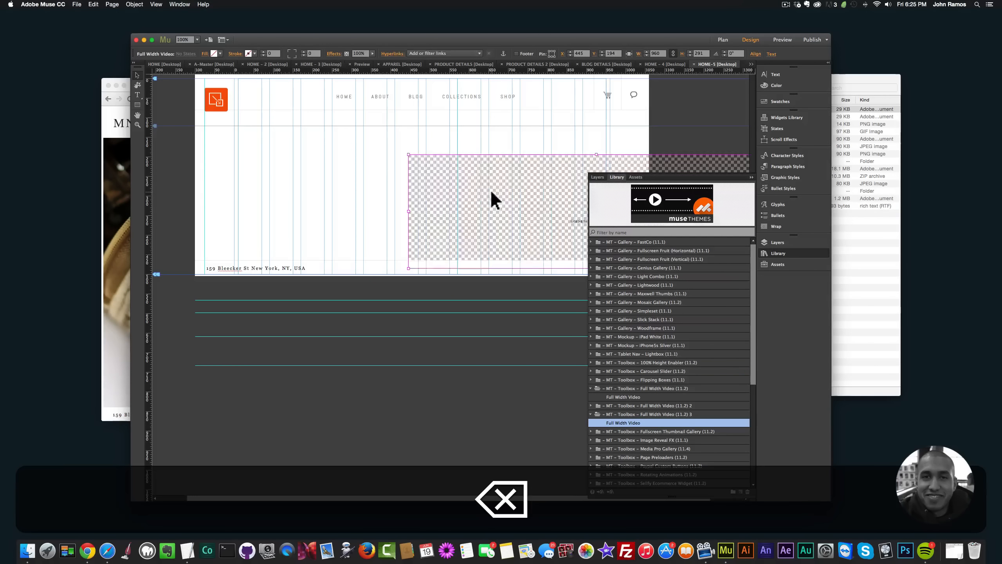
pyautogui.click(12, 549)
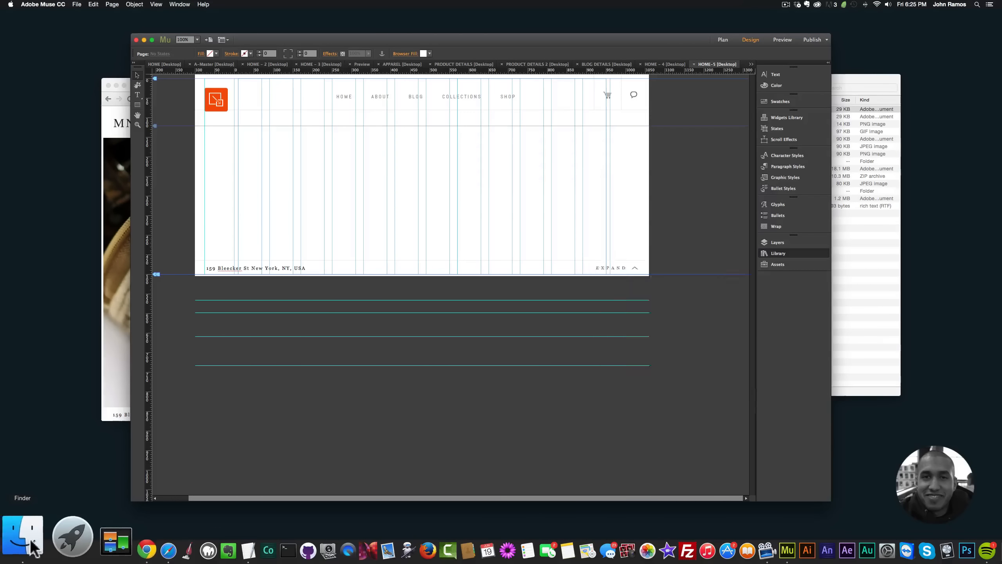
pyautogui.click(464, 116)
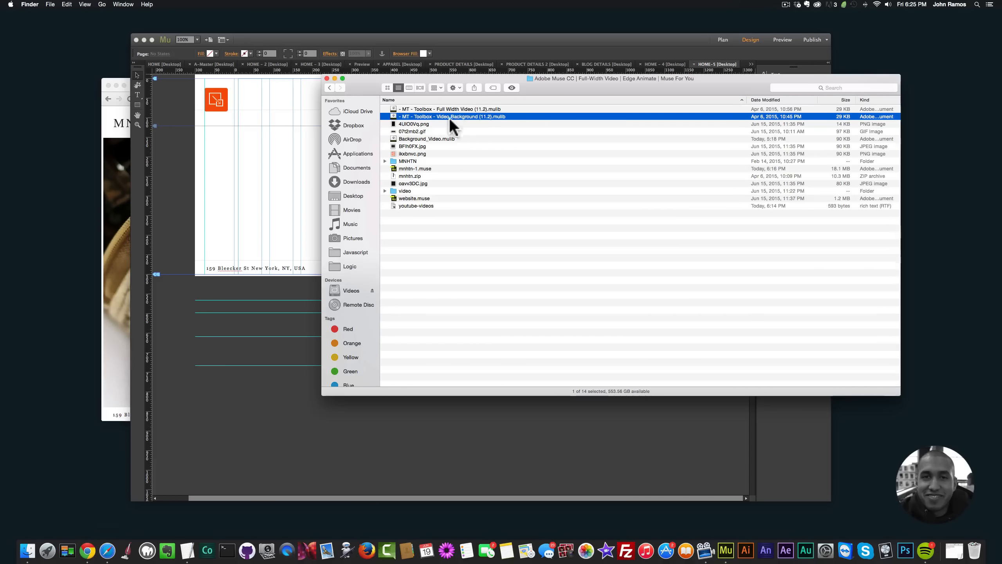
pyautogui.doubleClick(452, 116)
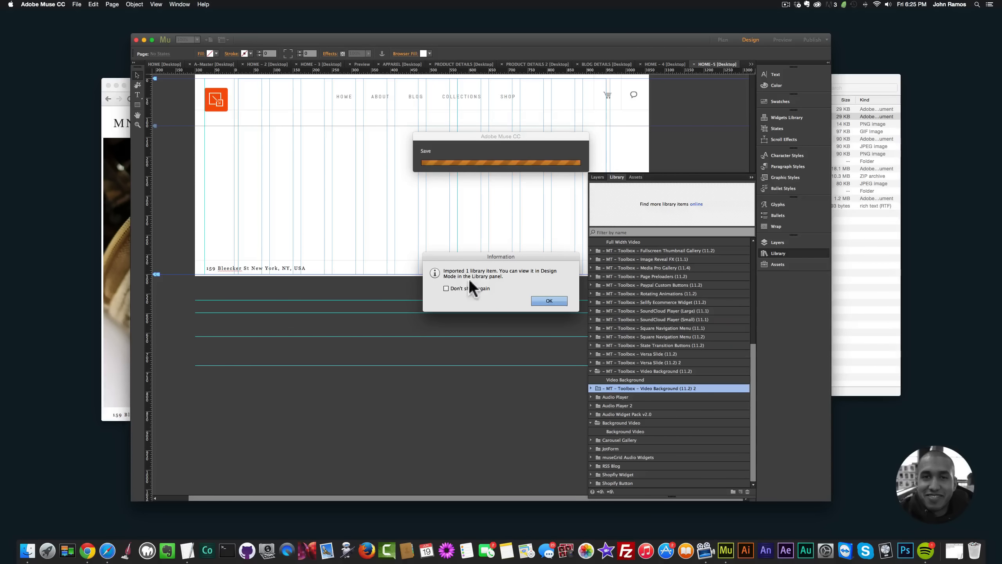
pyautogui.click(549, 300)
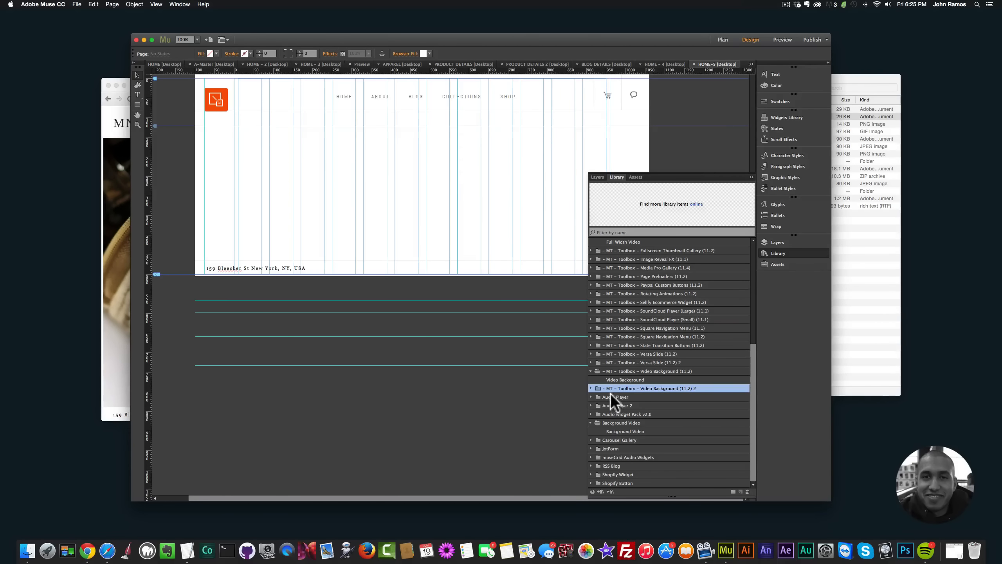
# Step: Place the Video Background widget from the newly imported "- MT - Toolbox - Video Background (11.2) 2" library folder just below the page header
pyautogui.click(590, 387)
pyautogui.click(631, 397)
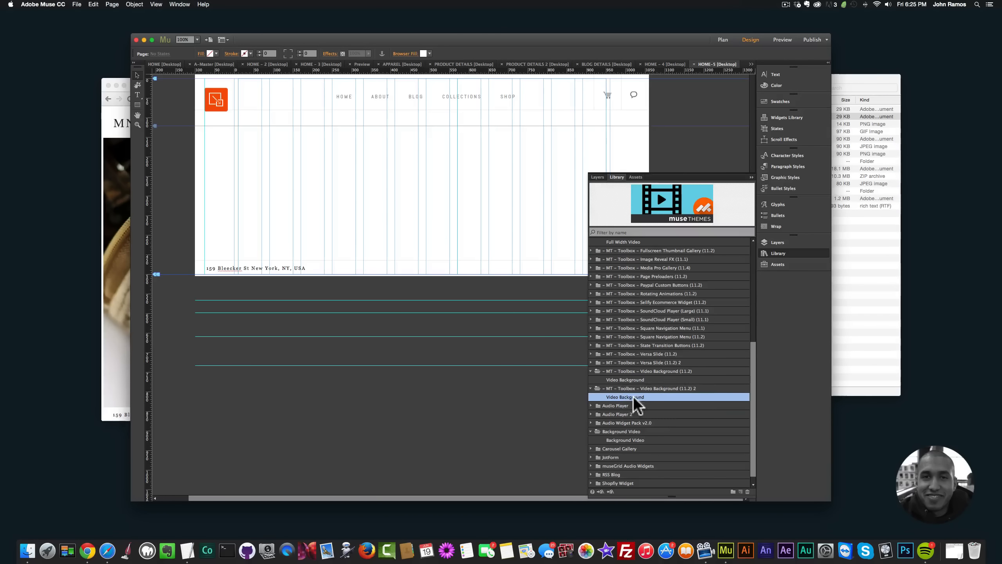
pyautogui.moveTo(632, 396); pyautogui.dragTo(356, 131)
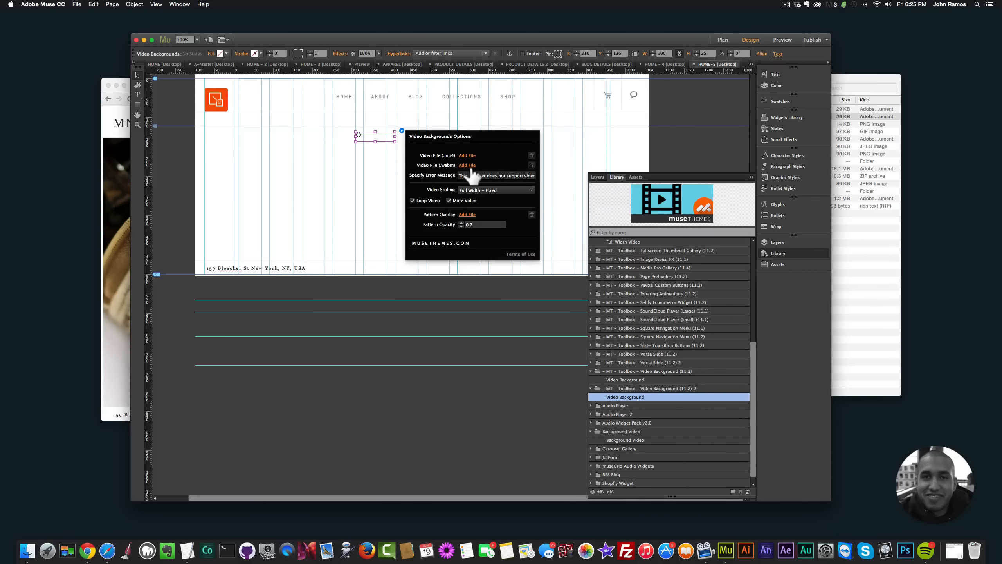
pyautogui.click(321, 175)
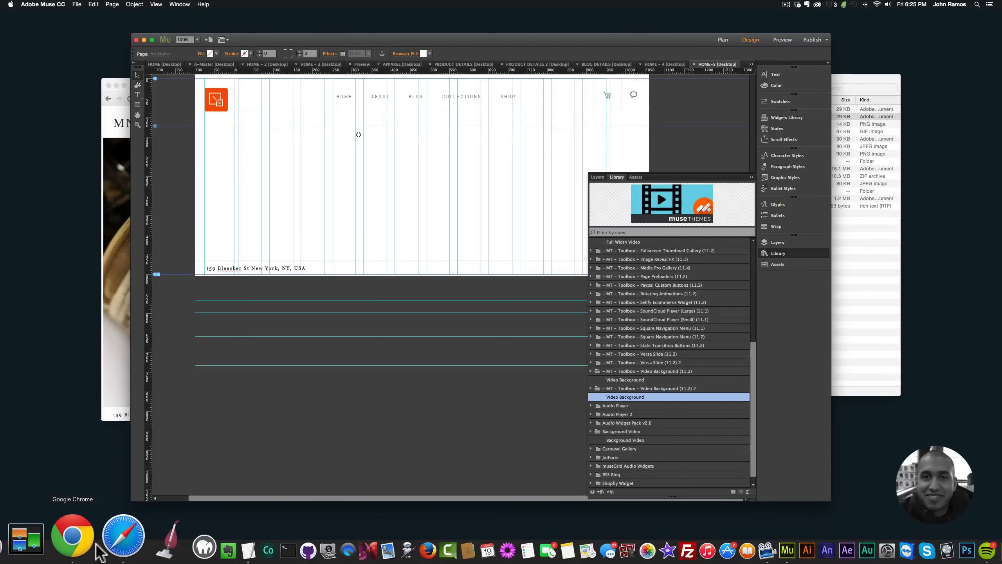
# Step: Switch to Chrome, search for "free vimeo videos" in a new tab, and sort Vimeo's Free HD stock footage group by plays
pyautogui.click(73, 544)
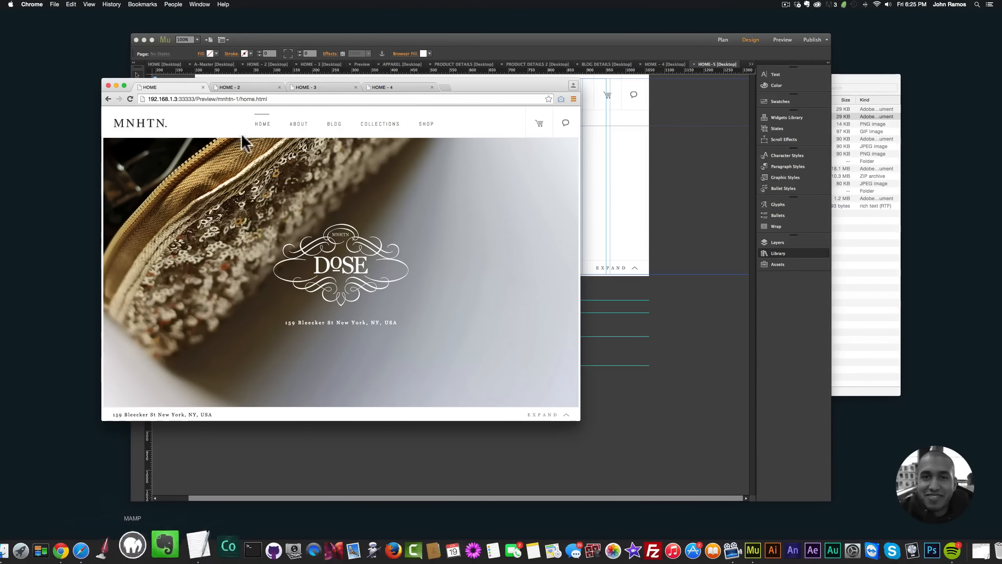
pyautogui.click(441, 87)
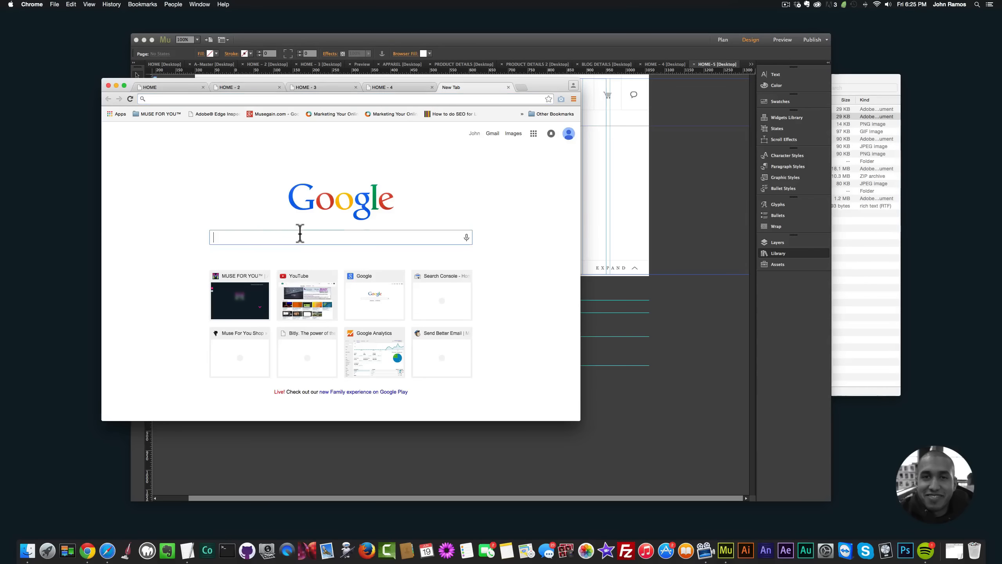
pyautogui.write('free vimeo')
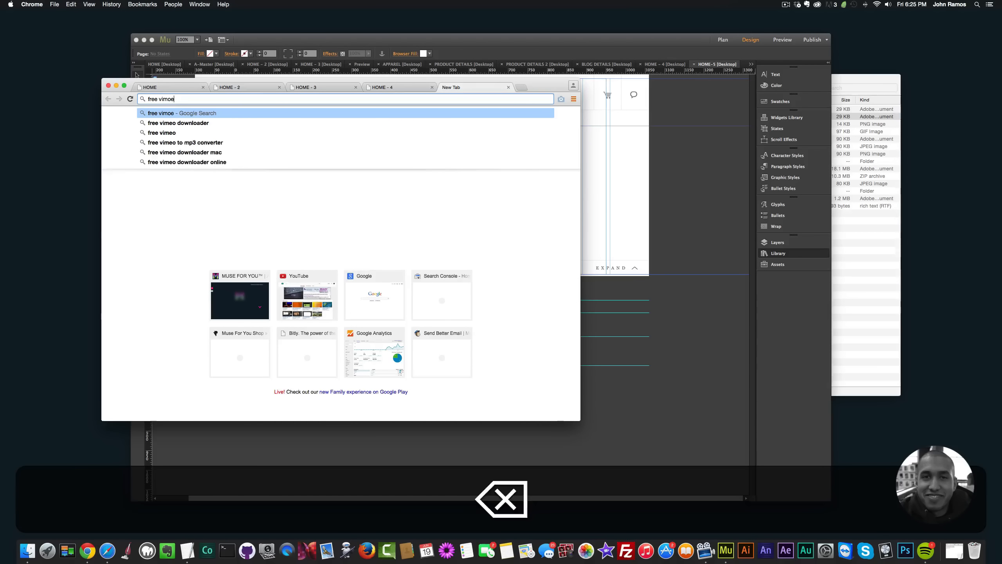
pyautogui.write(' videos')
pyautogui.press('Return')
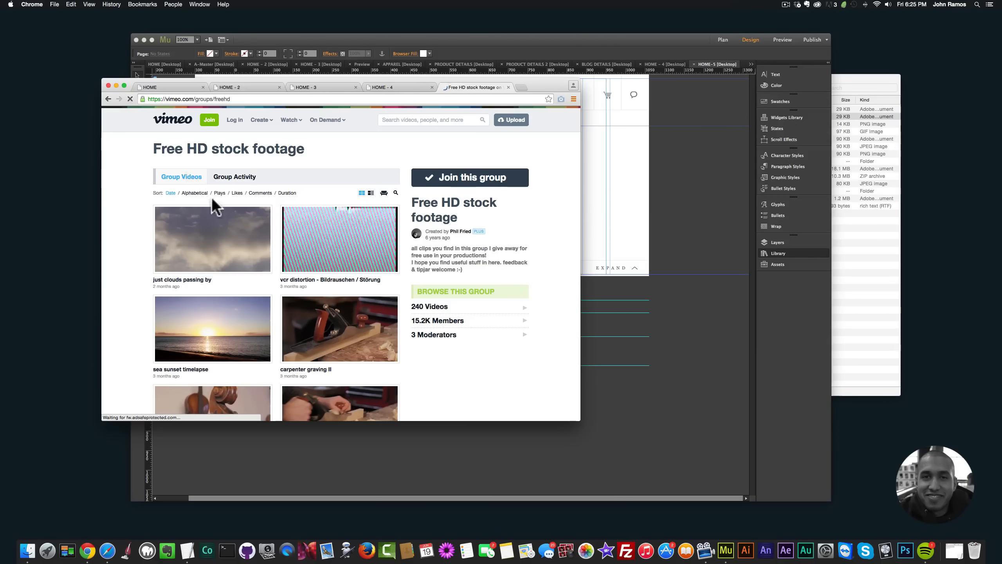
pyautogui.click(220, 193)
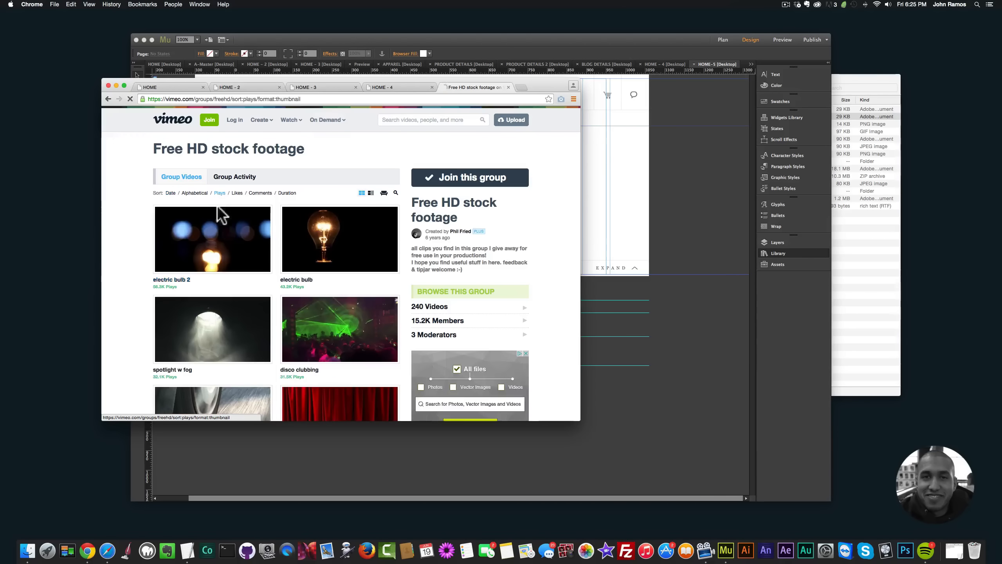
# Step: Find the polar bear clip among the group's videos and download its HD 1700/25fps version
pyautogui.scroll(-2, 217, 209)
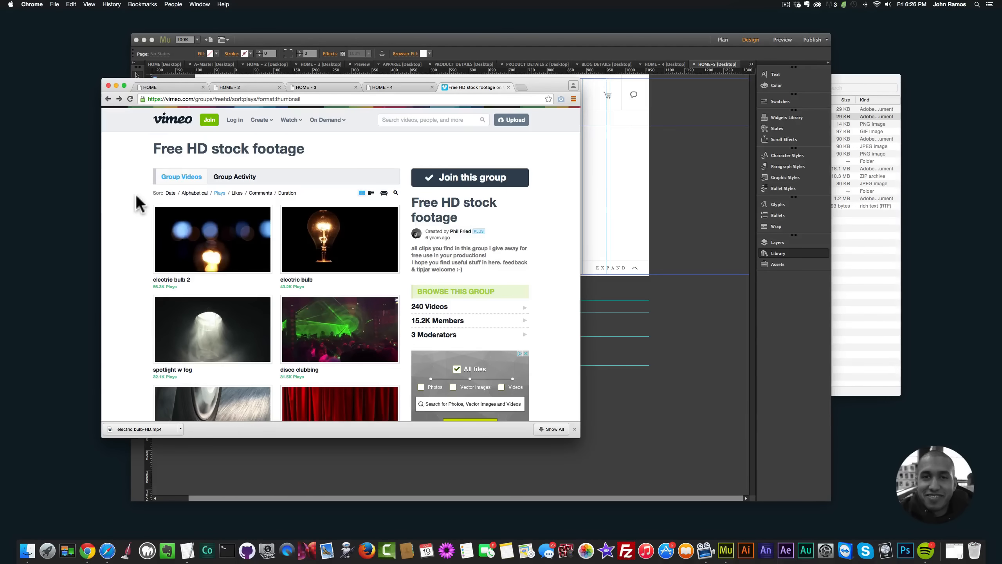
pyautogui.scroll(-10, 144, 199)
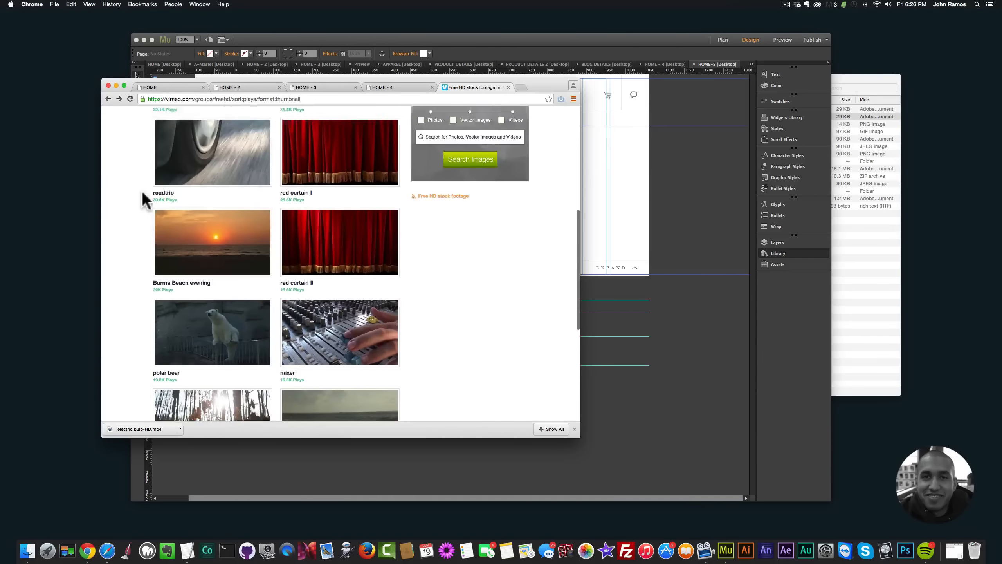
pyautogui.scroll(12, 220, 233)
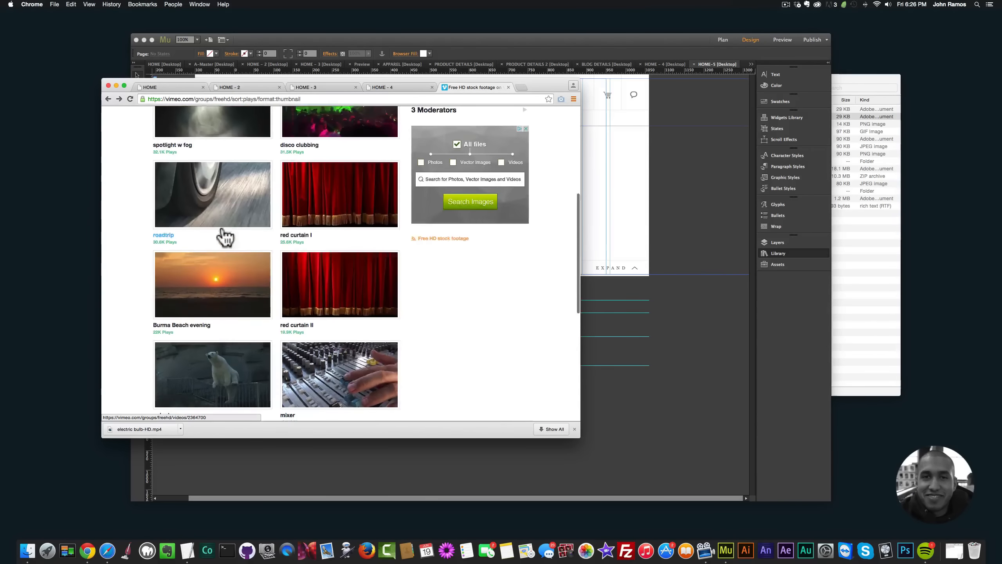
pyautogui.scroll(-4, 339, 277)
pyautogui.scroll(-6, 346, 274)
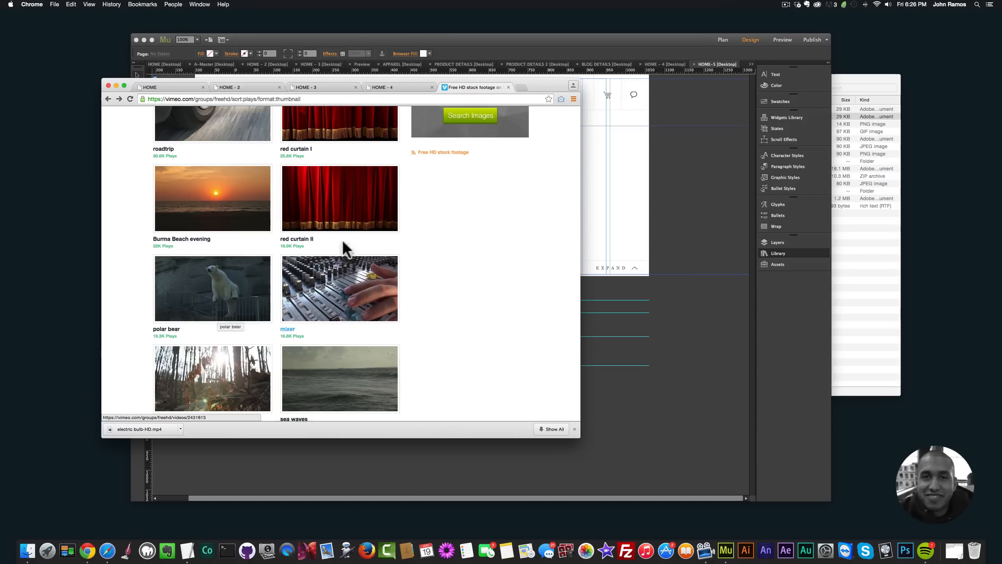
pyautogui.click(208, 295)
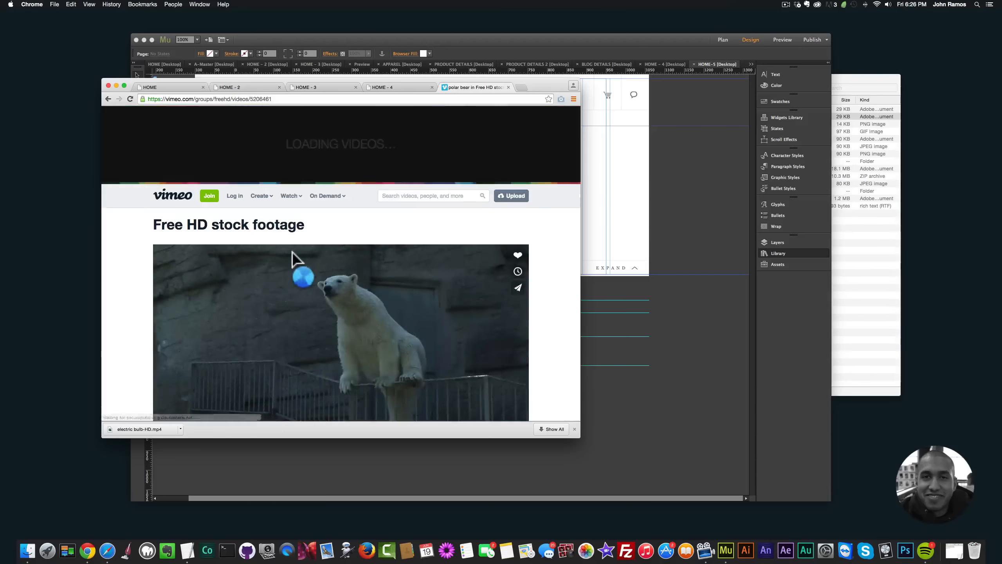
pyautogui.scroll(-5, 294, 261)
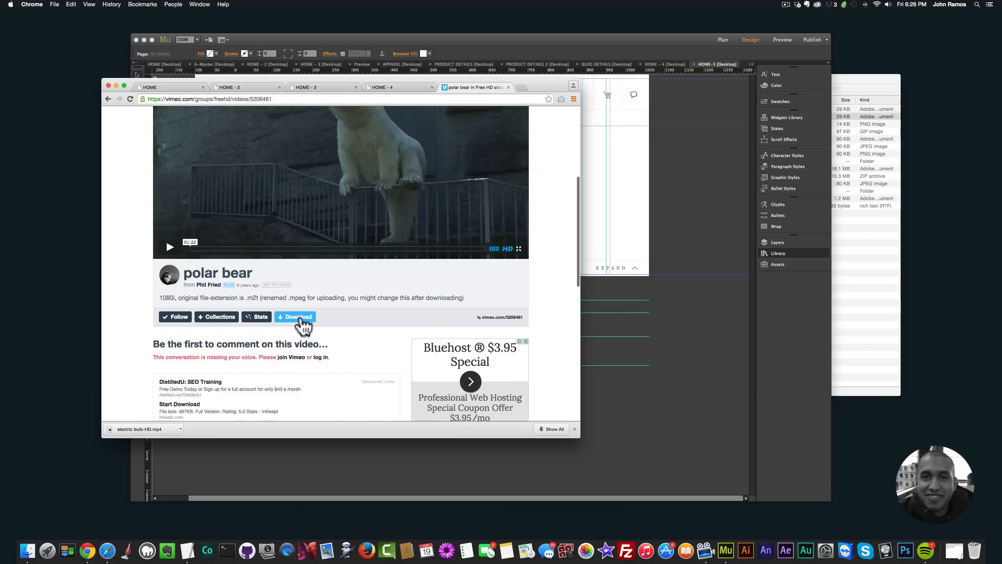
pyautogui.click(300, 322)
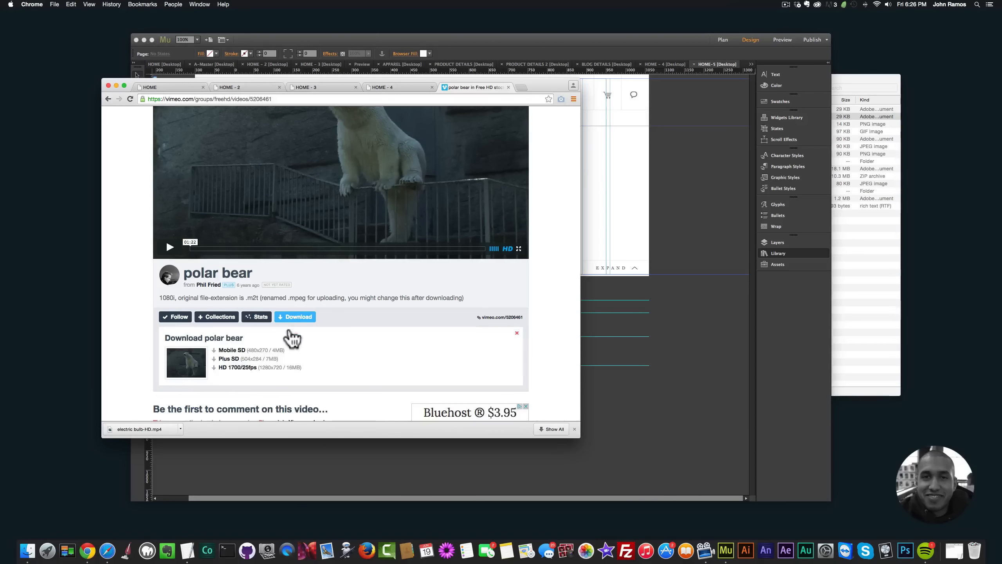
pyautogui.click(240, 369)
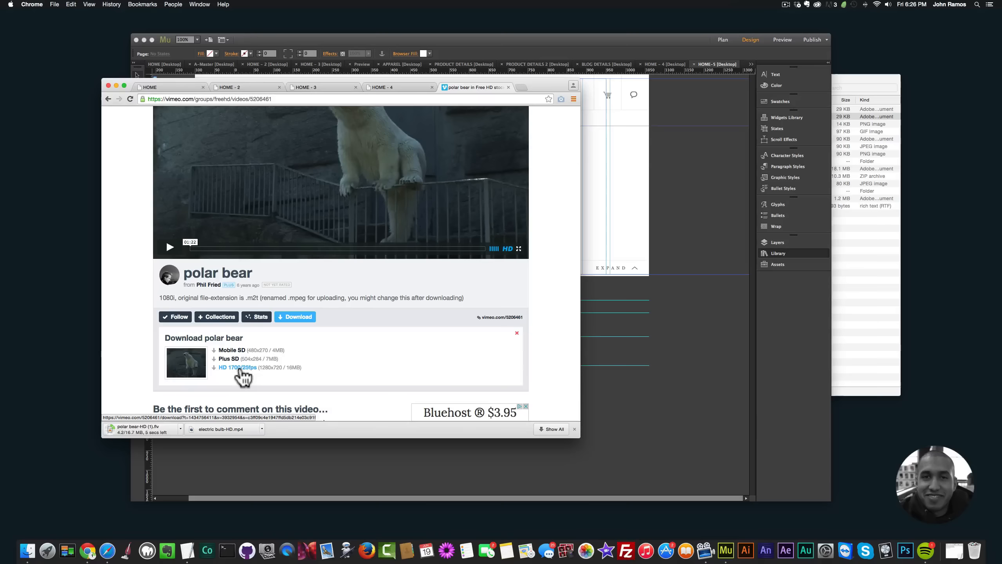
# Step: Switch to Finder and move "polar bear-HD (1).flv" from Downloads into the Full-Width Video project folder using a second tab
pyautogui.click(28, 550)
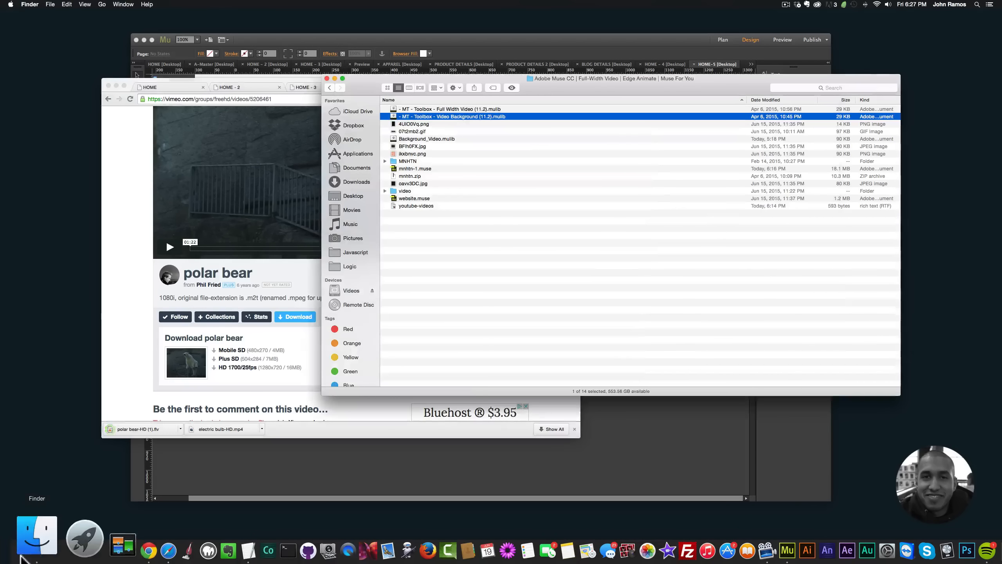
pyautogui.press('super+t')
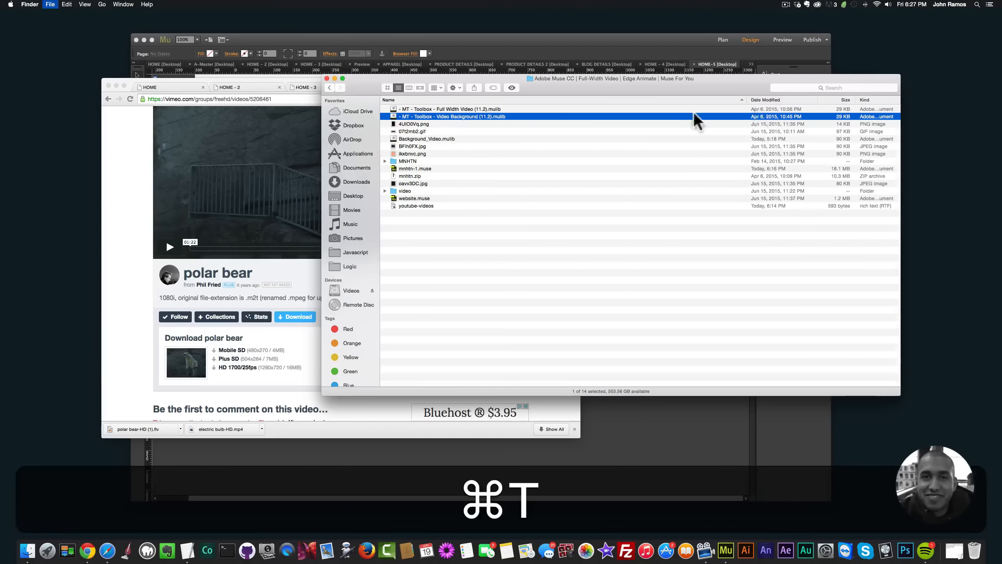
pyautogui.click(357, 191)
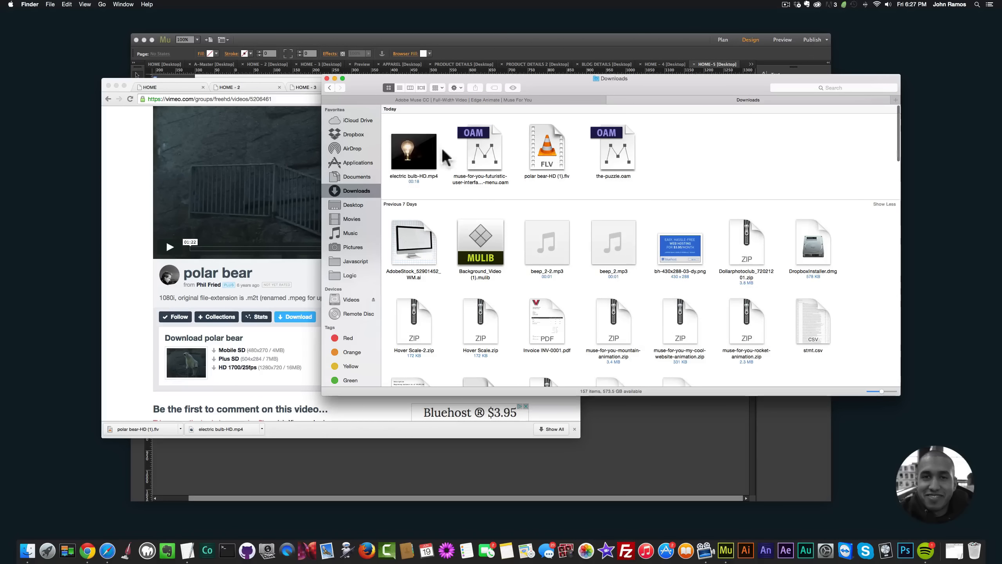
pyautogui.moveTo(546, 149); pyautogui.dragTo(506, 95)
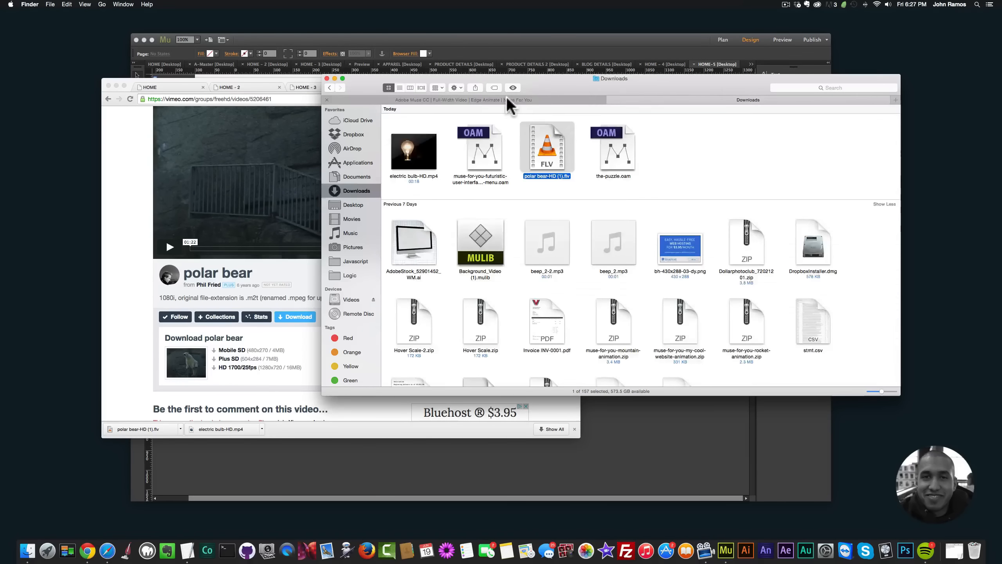
pyautogui.click(506, 98)
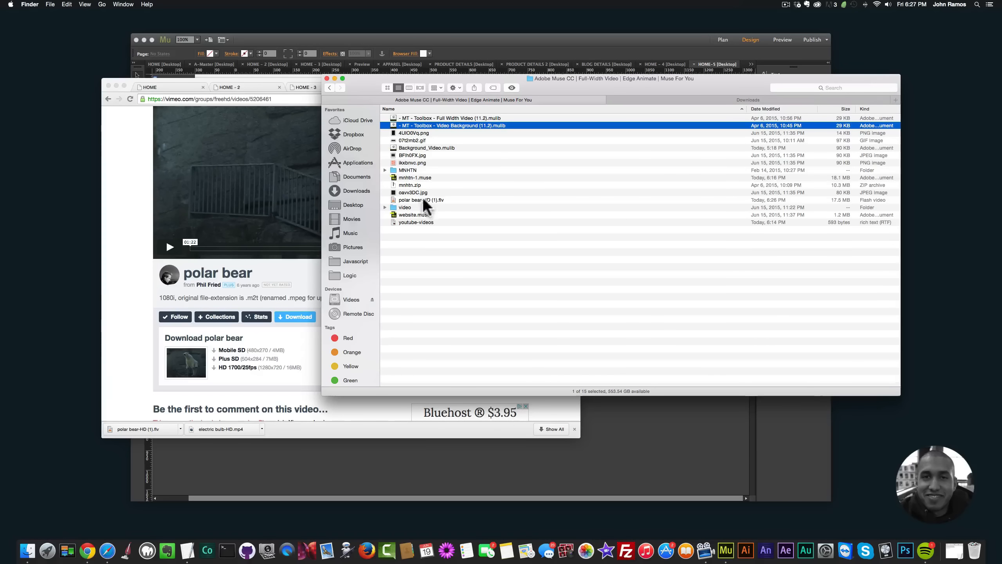
# Step: Create a folder named videos-2 in the project folder, move "polar bear-HD (1).flv" into it and open the folder
pyautogui.rightClick(417, 266)
pyautogui.click(440, 268)
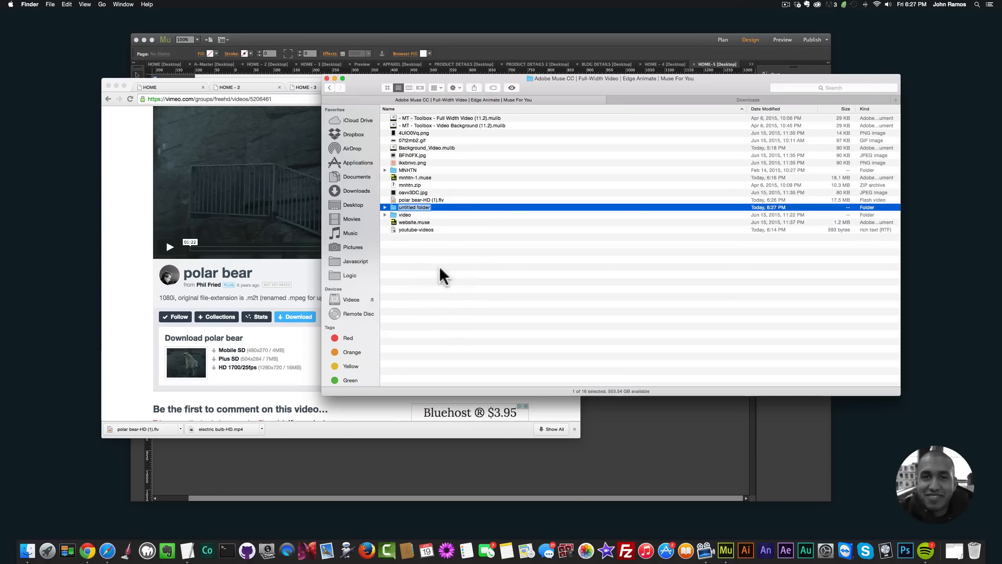
pyautogui.write('videos-2')
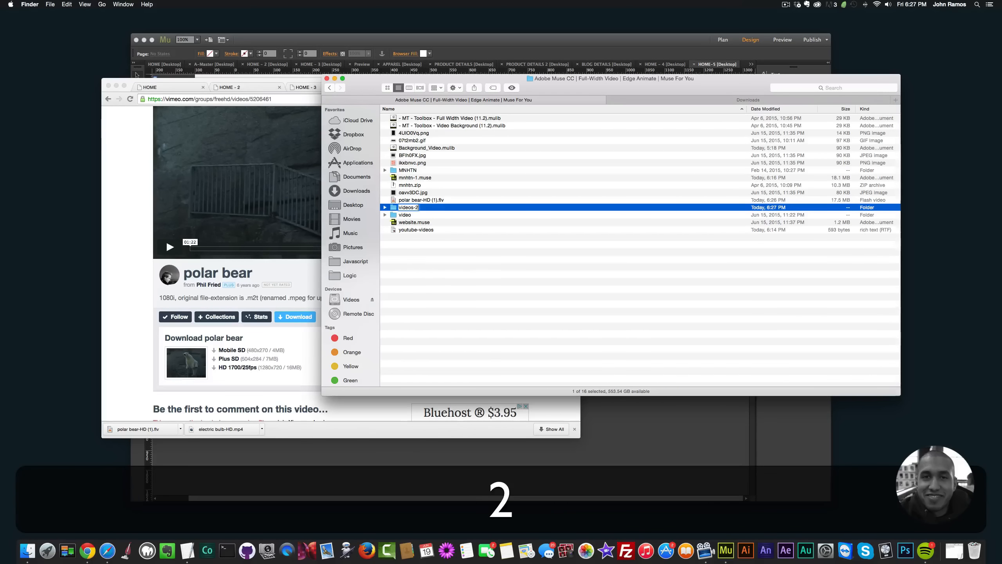
pyautogui.press('Return')
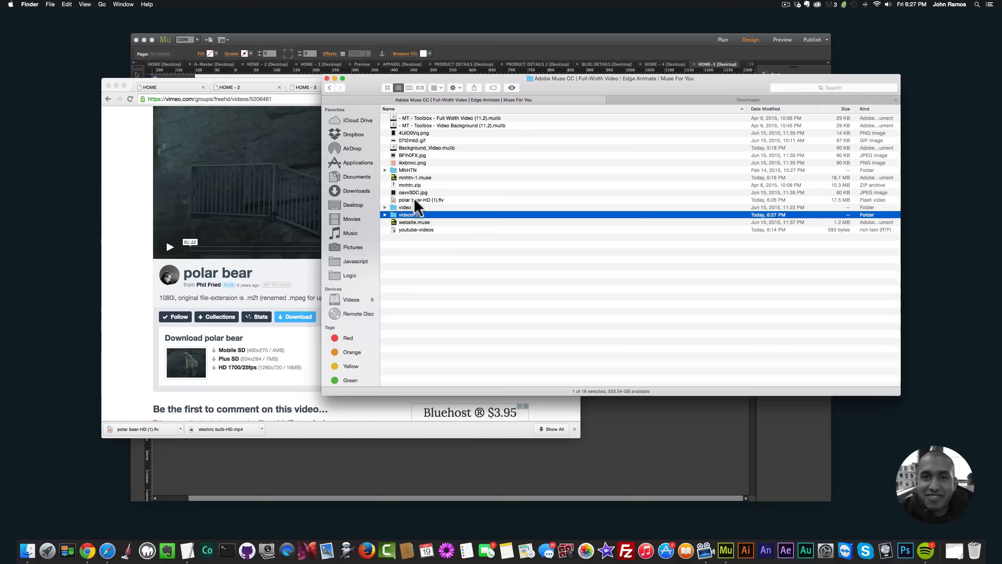
pyautogui.moveTo(417, 199)
pyautogui.mouseDown()
pyautogui.moveTo(400, 206)
pyautogui.moveTo(405, 215)
pyautogui.mouseUp()
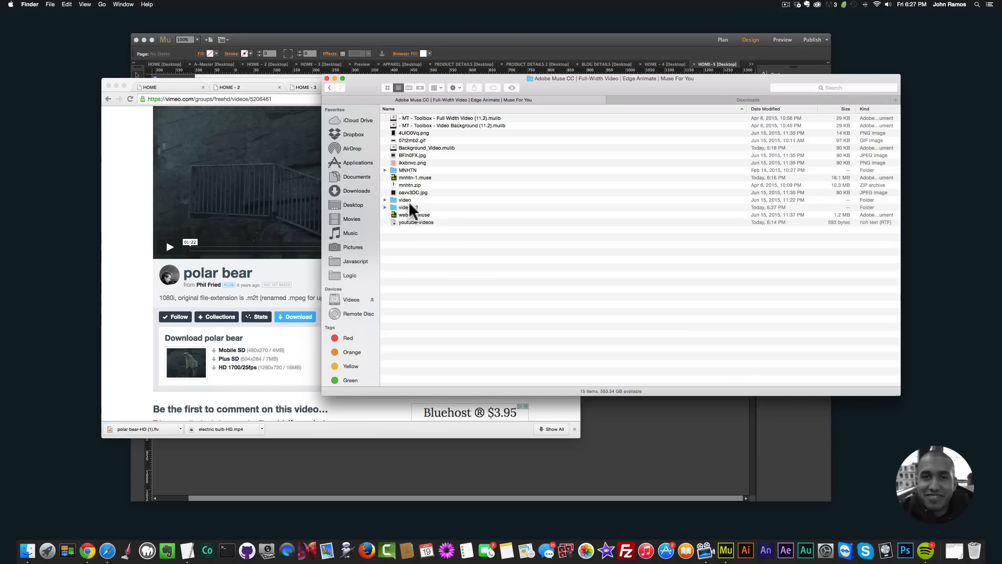
pyautogui.doubleClick(406, 206)
pyautogui.click(441, 117)
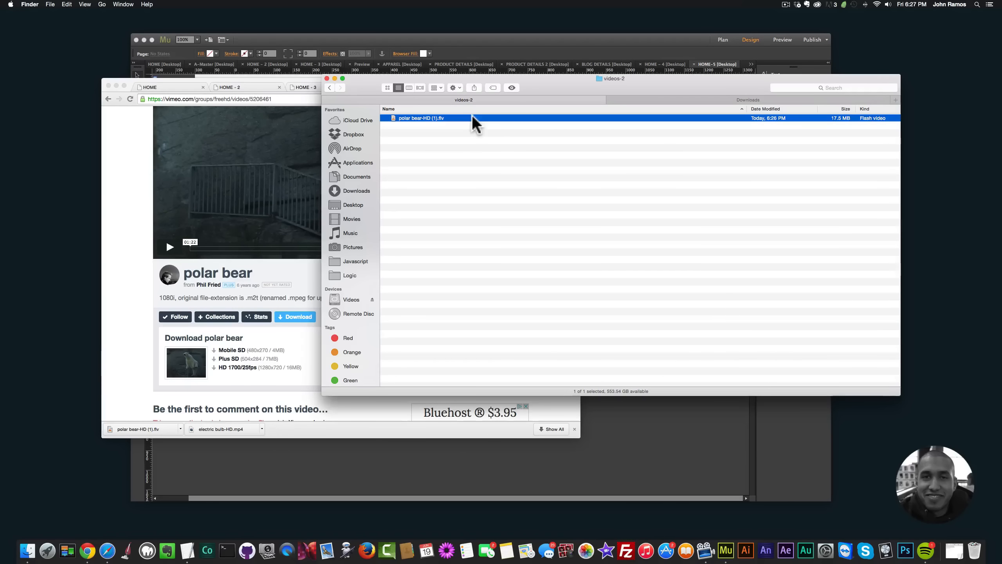
pyautogui.click(470, 141)
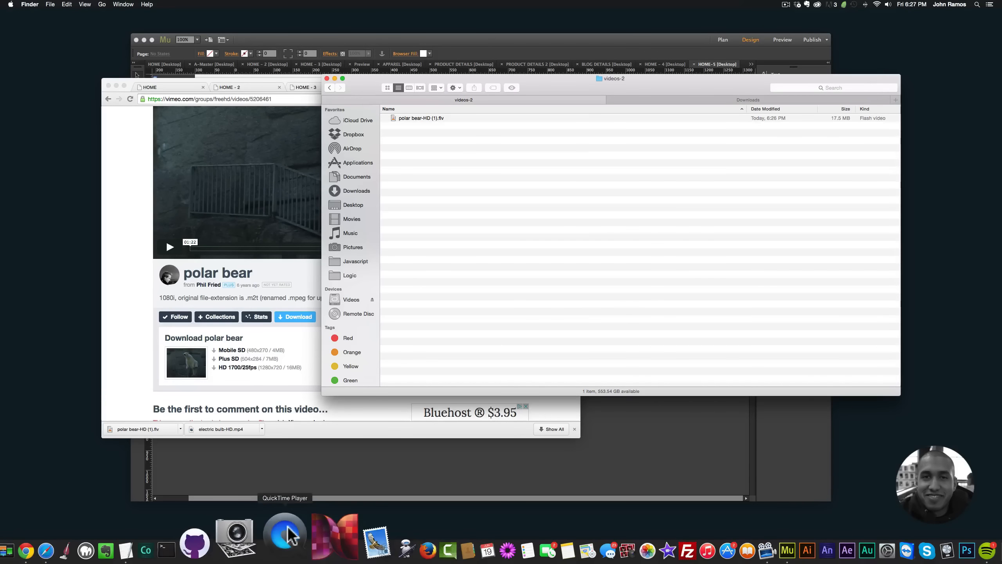
# Step: Switch back to Chrome and open google.com in a new tab
pyautogui.click(135, 318)
pyautogui.click(520, 88)
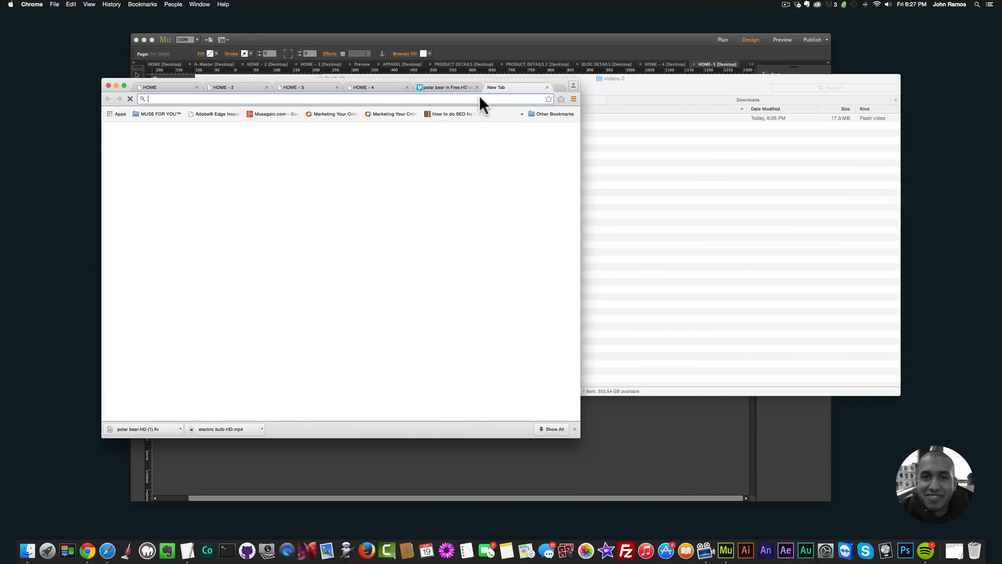
pyautogui.write('ogo')
pyautogui.press('BackSpace')
pyautogui.press('BackSpace')
pyautogui.press('BackSpace')
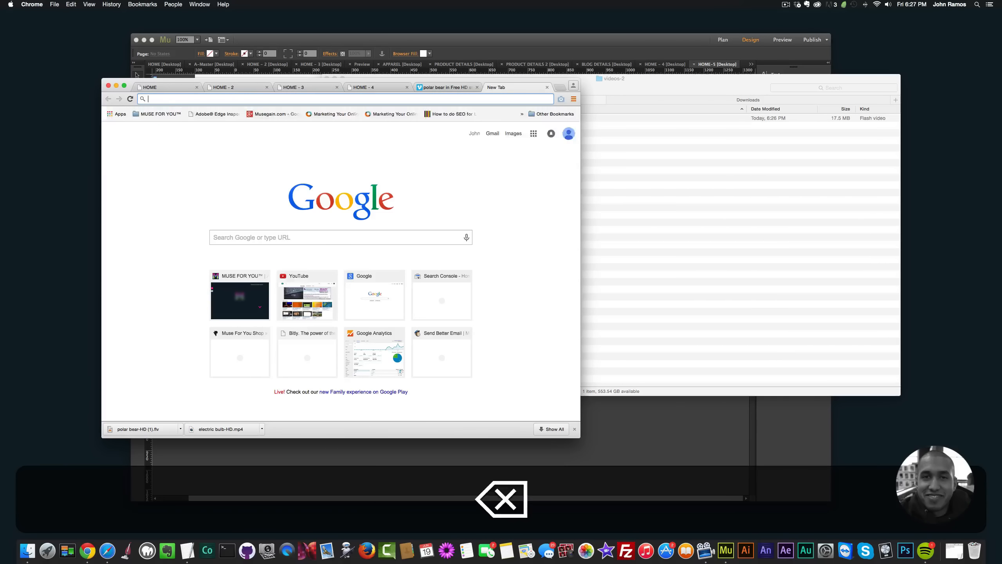
pyautogui.write('google.com')
pyautogui.press('Return')
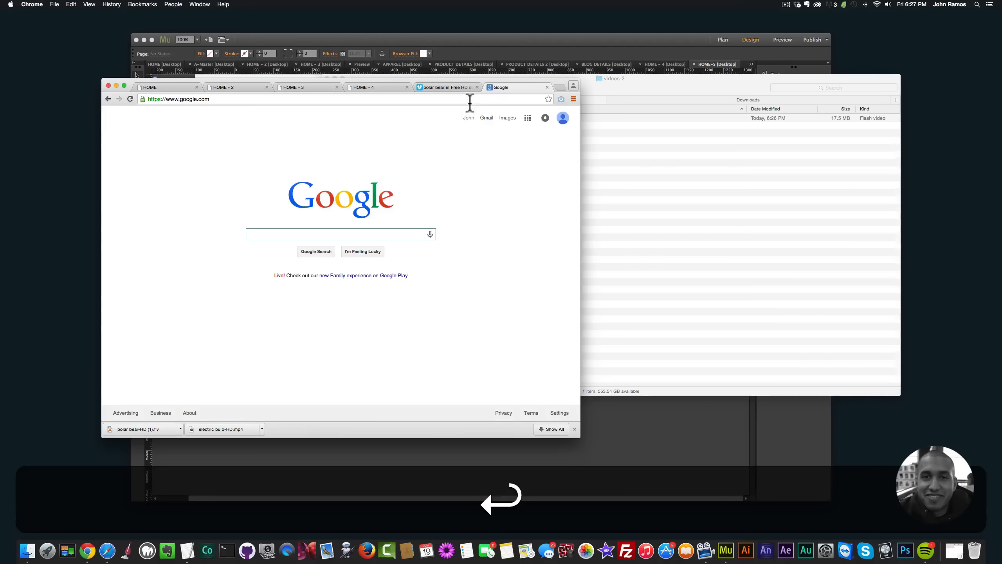
# Step: Search Google for Miro Video Converter, view the mirovideoconverter.com page, and put the browser away after closing that page
pyautogui.write('miro video cov')
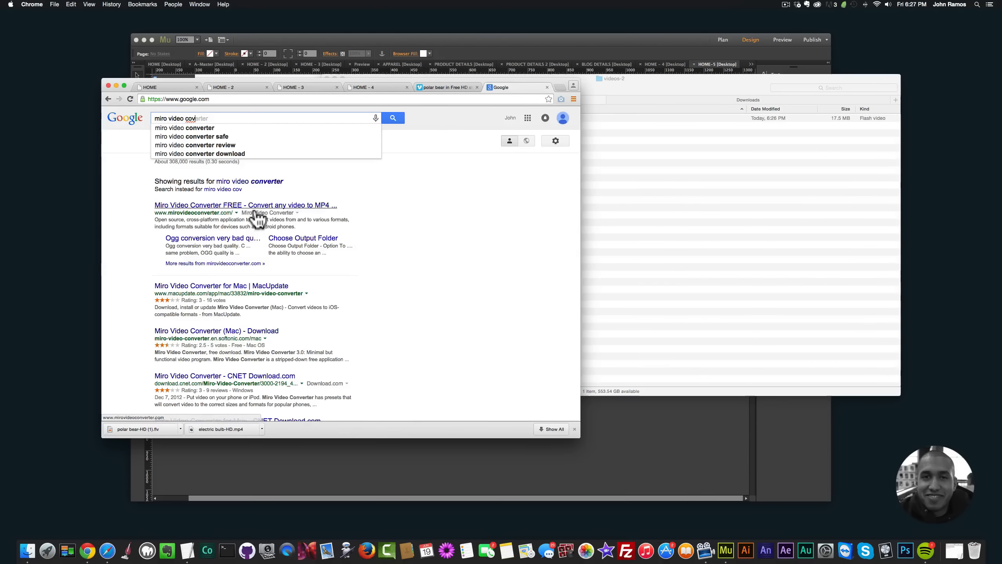
pyautogui.click(253, 206)
pyautogui.scroll(-3, 345, 211)
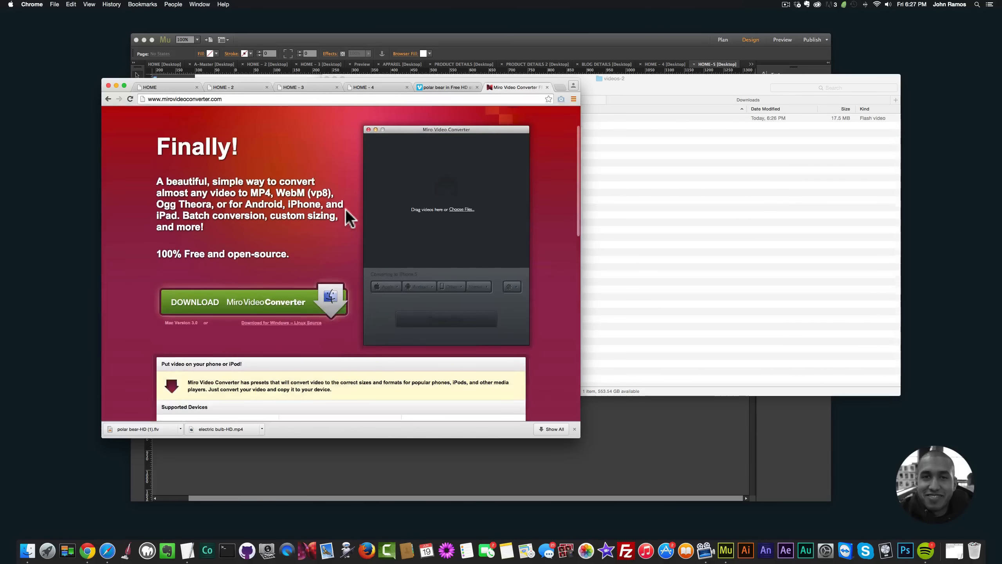
pyautogui.scroll(4, 345, 210)
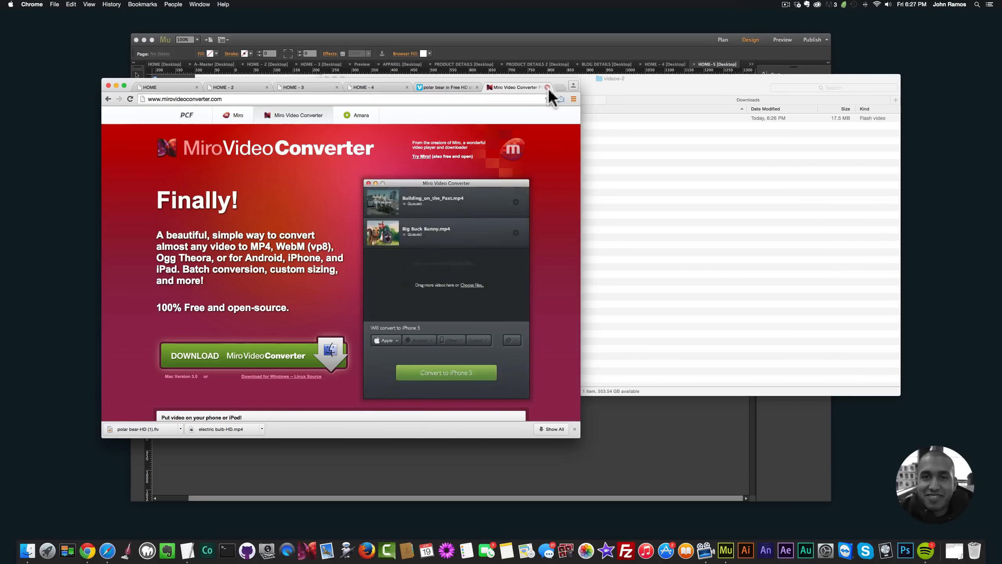
pyautogui.click(546, 86)
pyautogui.click(116, 86)
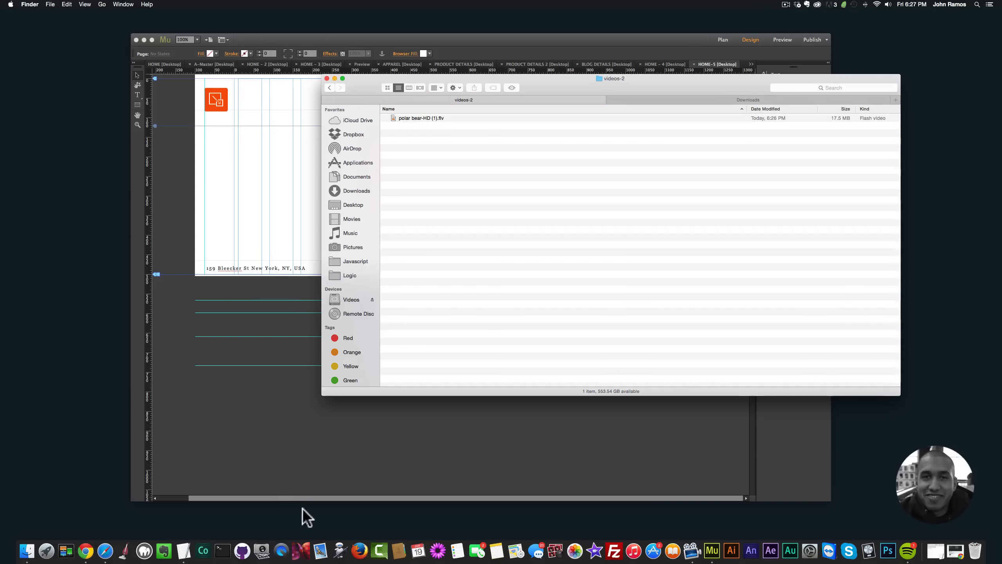
# Step: Open Miro Video Converter, add "polar bear-HD (1).flv" from the videos-2 folder and convert it to MP4
pyautogui.click(301, 549)
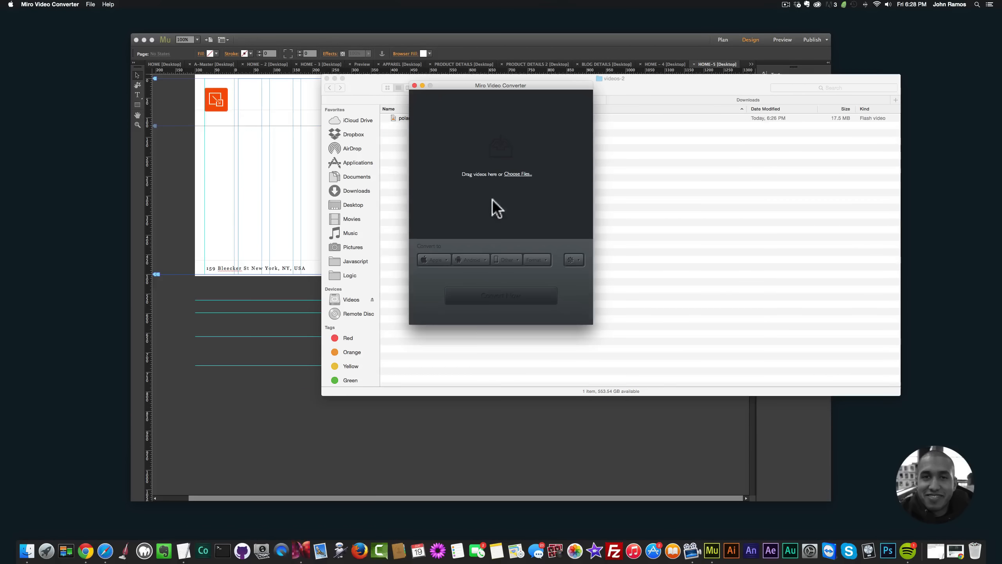
pyautogui.moveTo(379, 81); pyautogui.dragTo(490, 146)
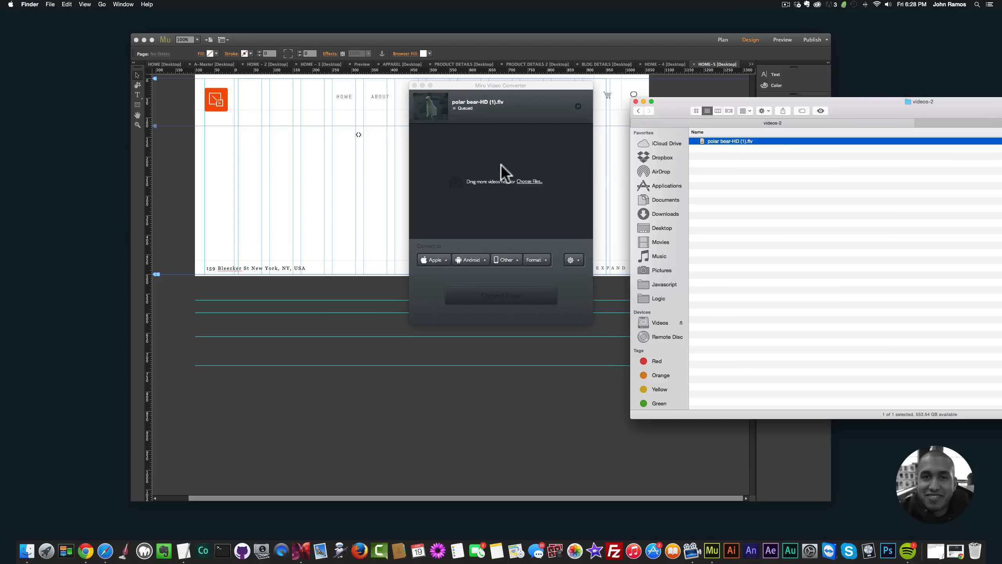
pyautogui.click(540, 260)
pyautogui.click(545, 260)
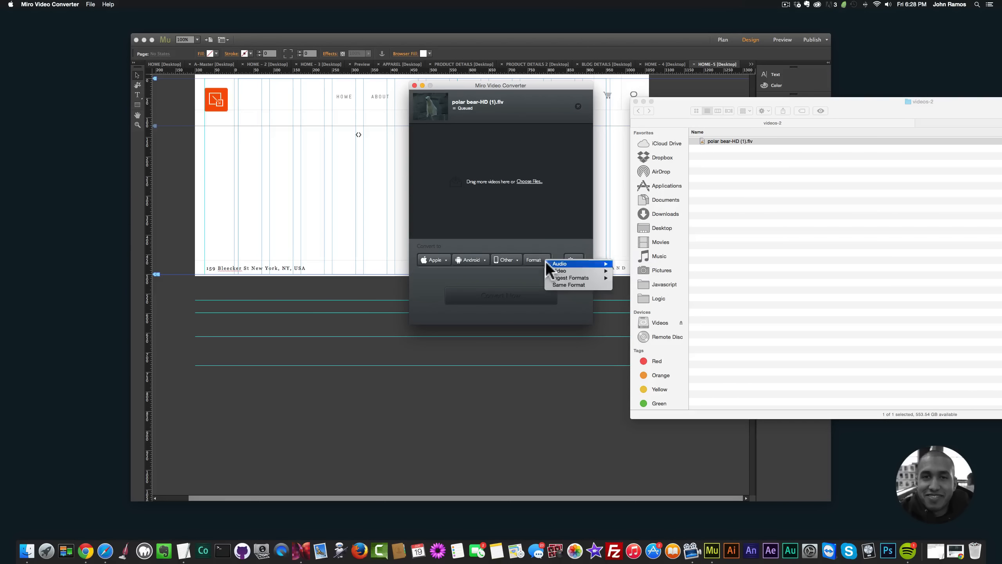
pyautogui.moveTo(580, 270)
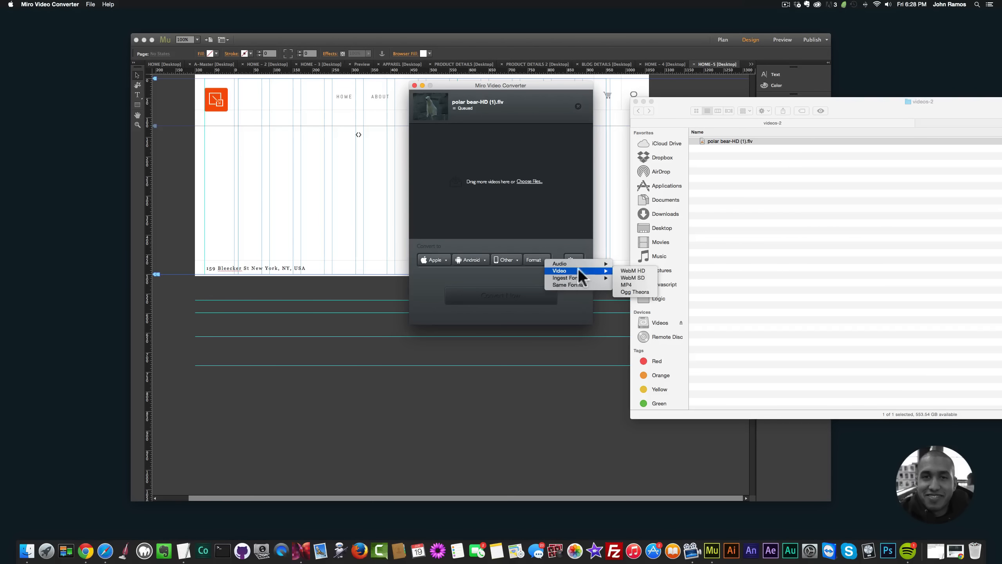
pyautogui.click(627, 285)
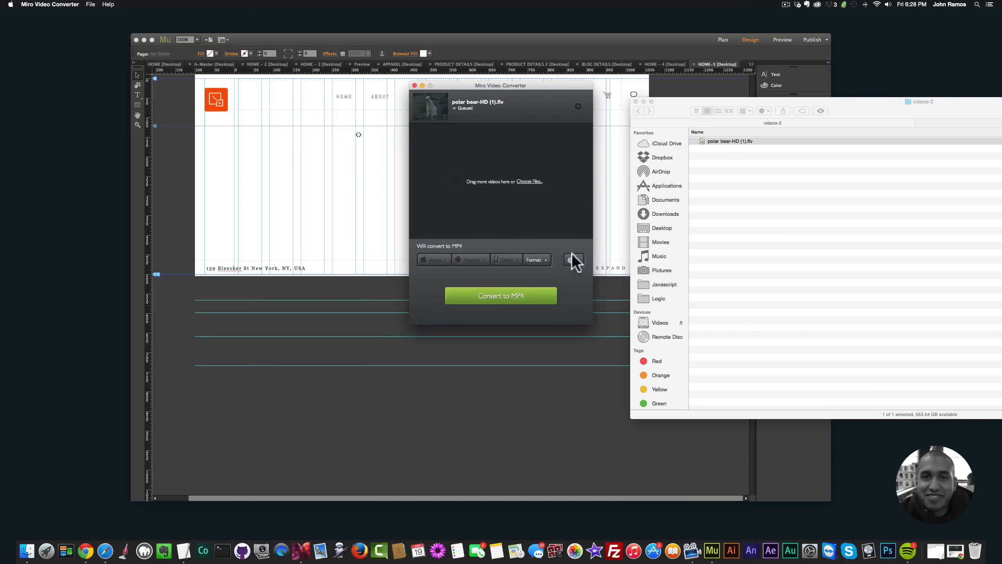
pyautogui.click(506, 299)
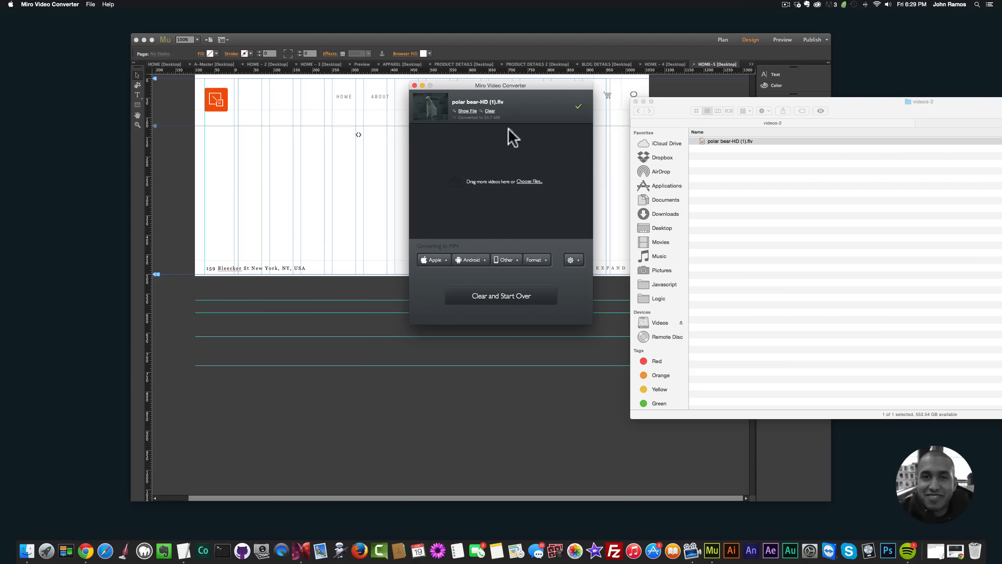
# Step: Show the converted file in Finder and move "polar bear-HD (1).mp4.mp4" into the videos-2 folder
pyautogui.click(466, 110)
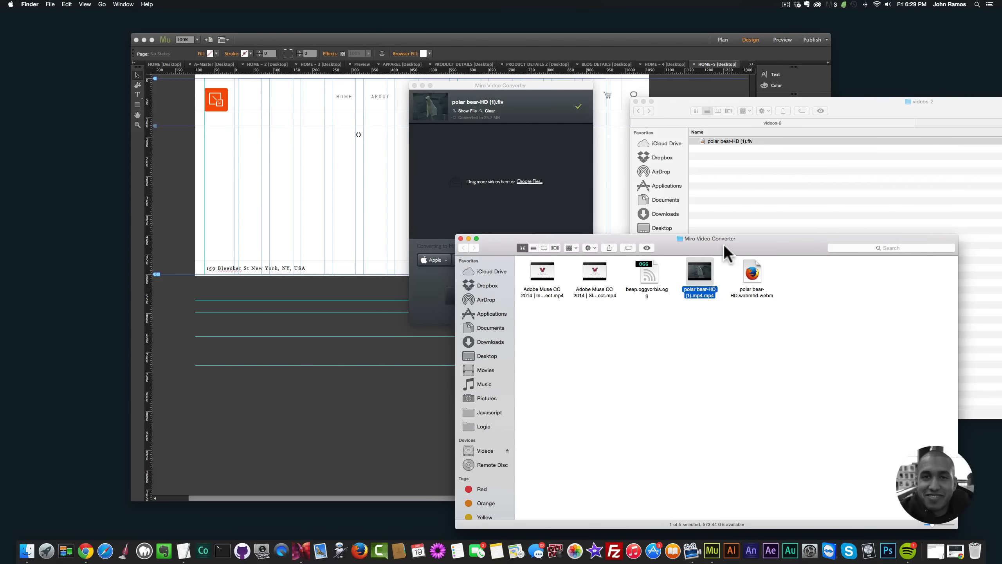
pyautogui.moveTo(723, 244); pyautogui.dragTo(750, 199)
pyautogui.press('super')
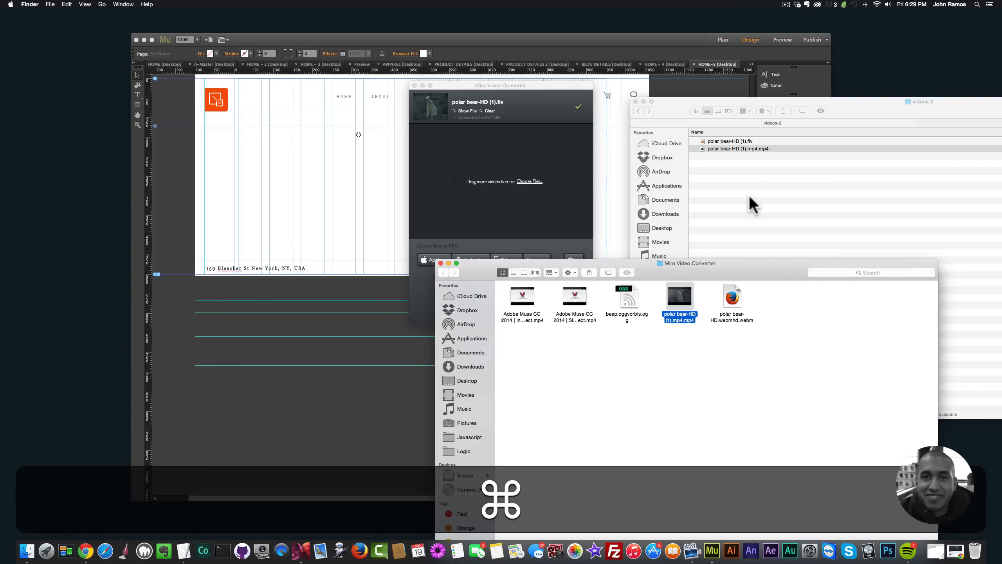
pyautogui.click(747, 179)
pyautogui.moveTo(899, 112); pyautogui.dragTo(870, 111)
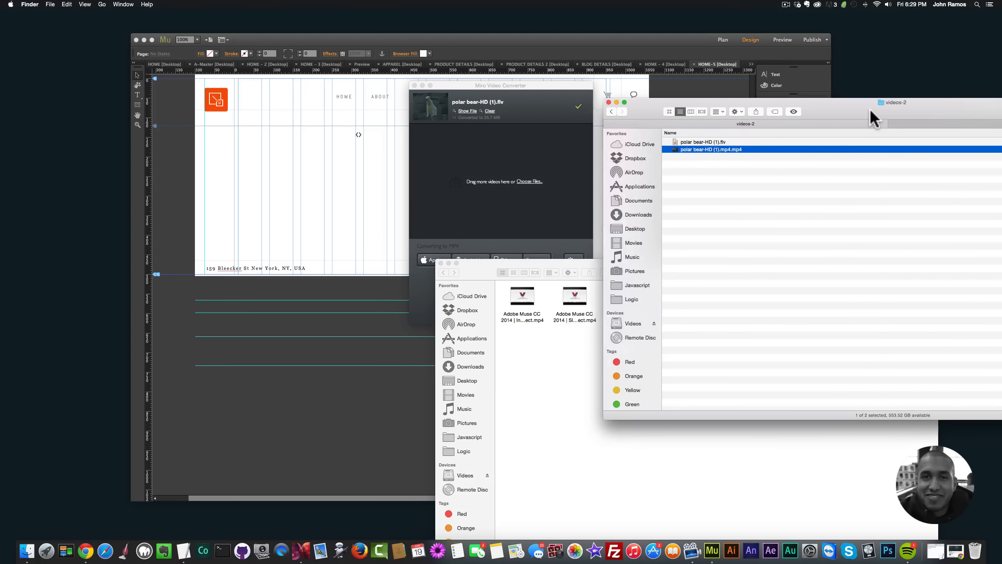
pyautogui.click(529, 196)
pyautogui.click(529, 182)
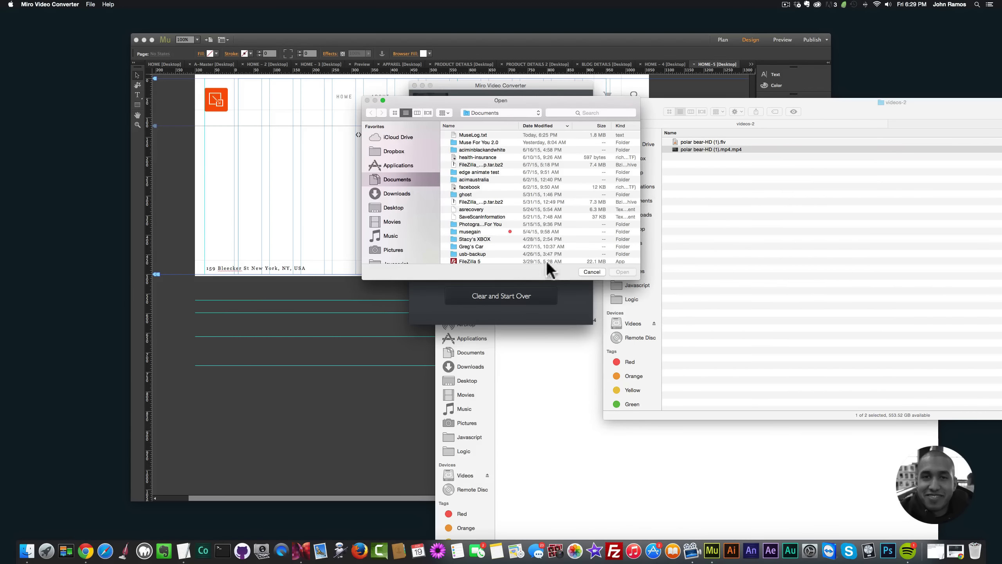
pyautogui.click(591, 271)
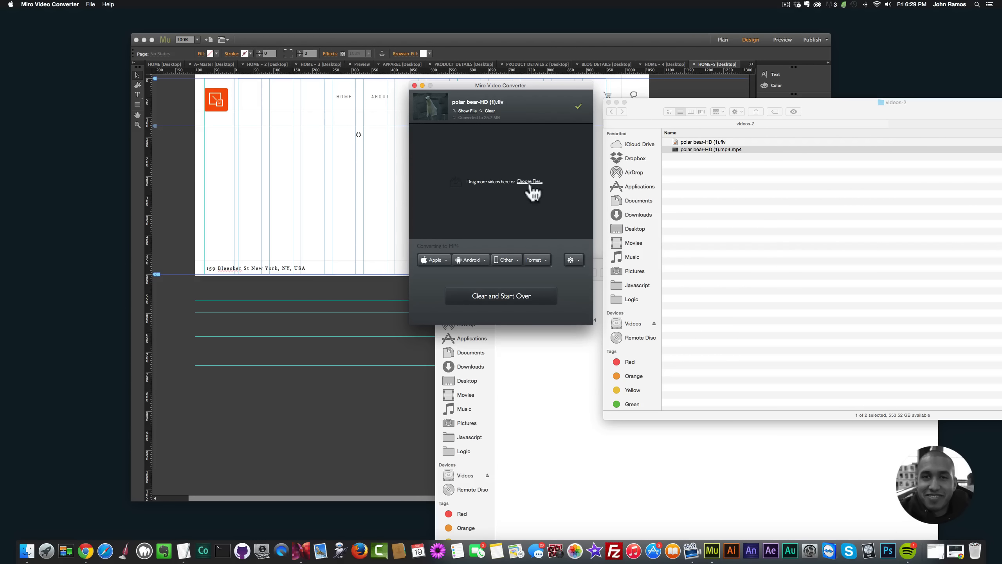
# Step: Convert "polar bear-HD (1).flv" to the WebM HD video format in Miro Video Converter
pyautogui.click(545, 259)
pyautogui.moveTo(550, 269)
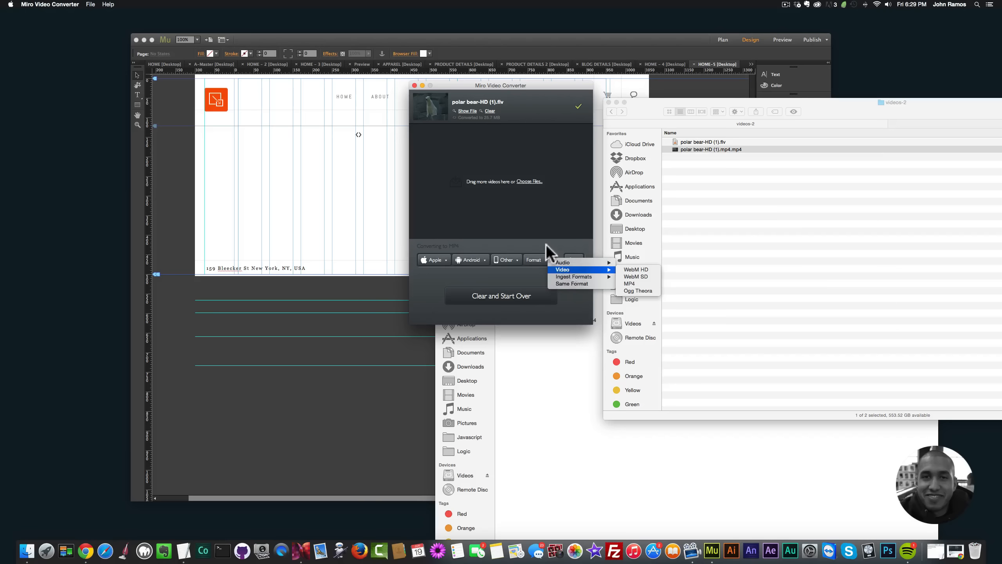
pyautogui.click(546, 245)
pyautogui.click(543, 258)
pyautogui.moveTo(569, 270)
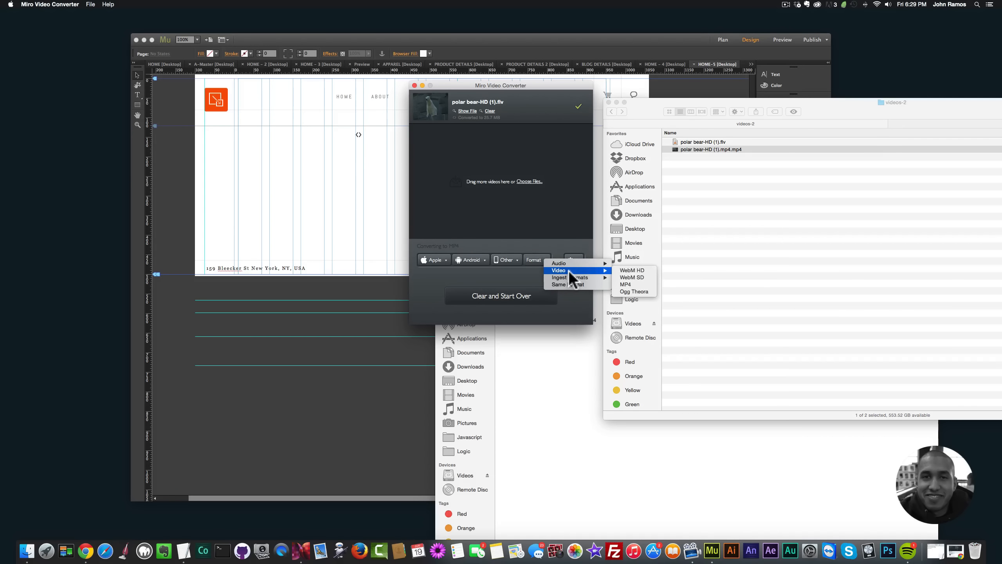
pyautogui.click(630, 270)
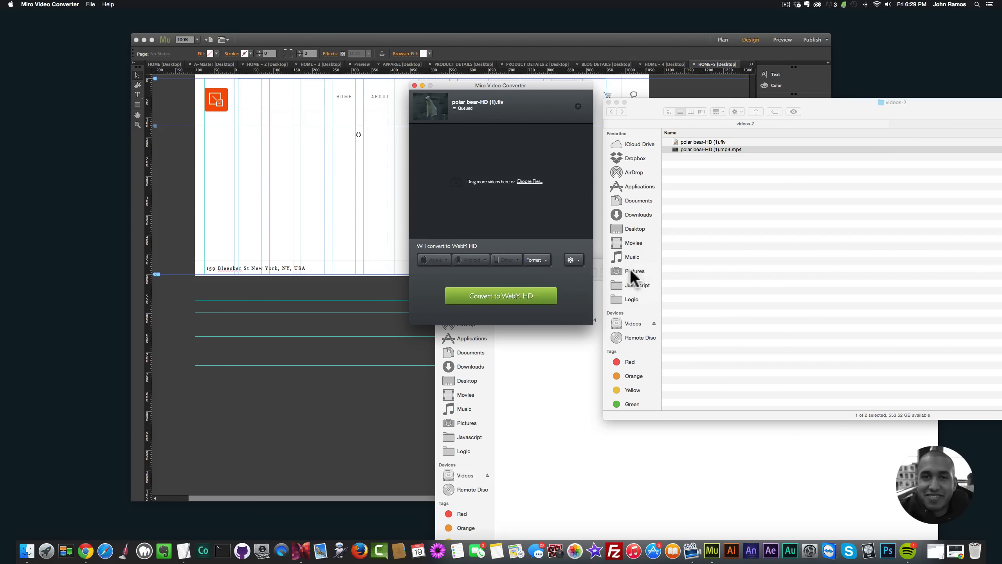
pyautogui.click(509, 300)
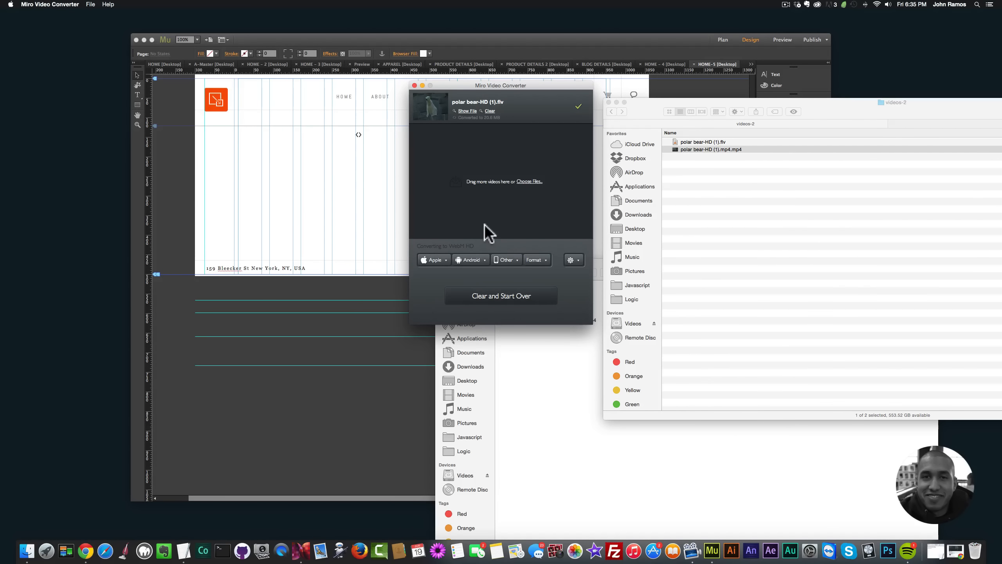
# Step: Show the converted file in Finder and move "polar bear-HD (1).webmhd.webm" into the videos-2 folder
pyautogui.click(466, 111)
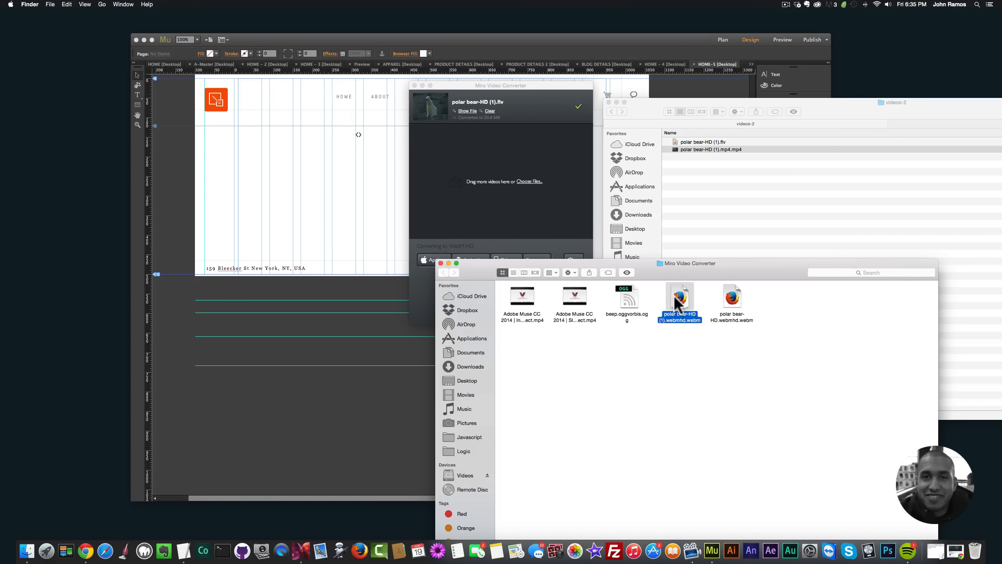
pyautogui.moveTo(677, 302); pyautogui.dragTo(721, 198)
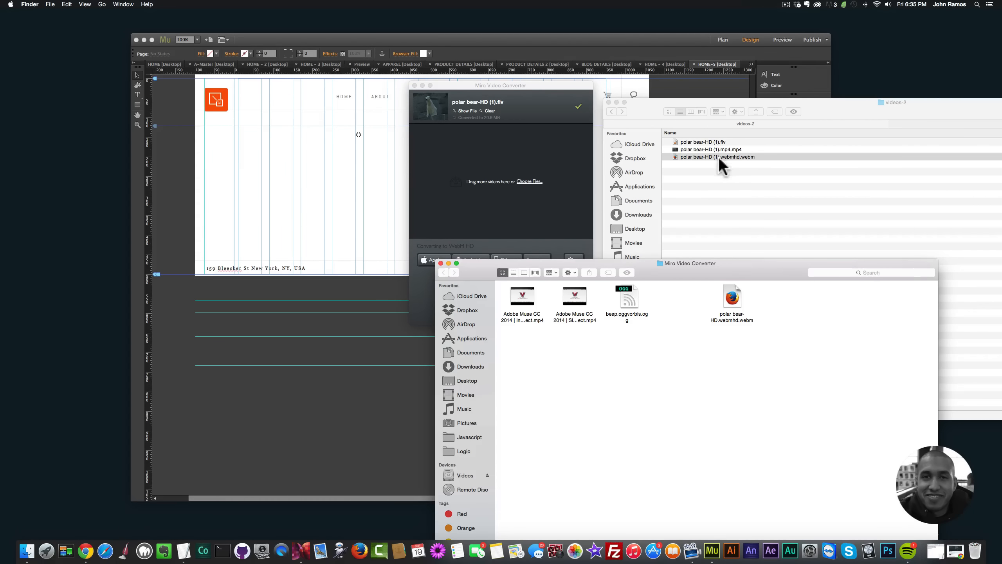
pyautogui.click(715, 183)
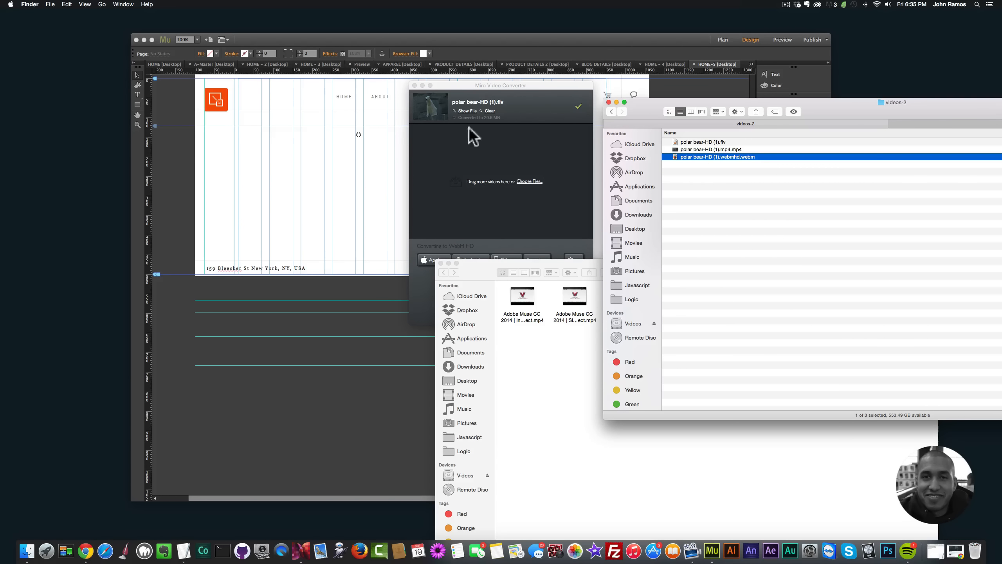
pyautogui.moveTo(504, 86); pyautogui.dragTo(526, 98)
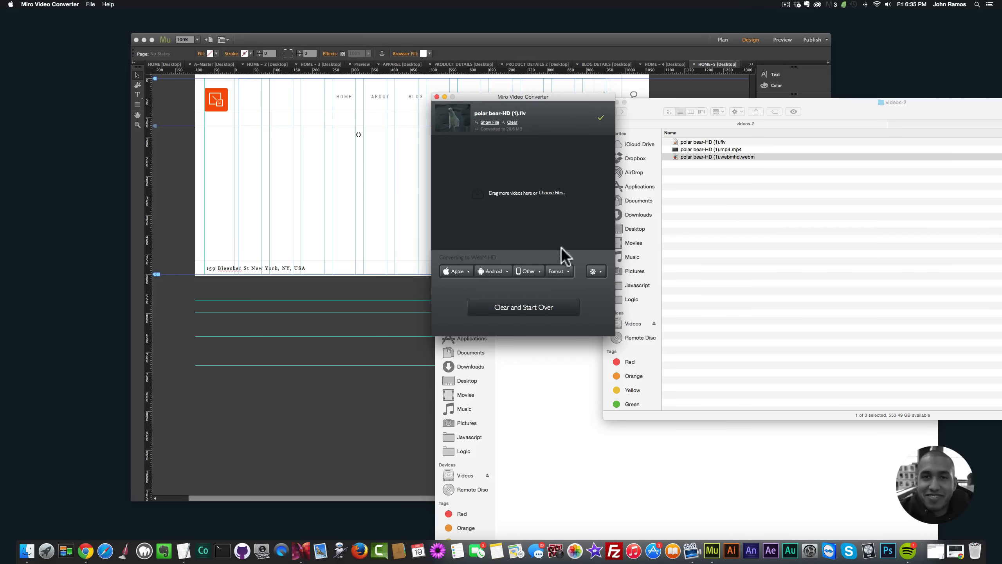
pyautogui.click(560, 271)
pyautogui.moveTo(571, 279)
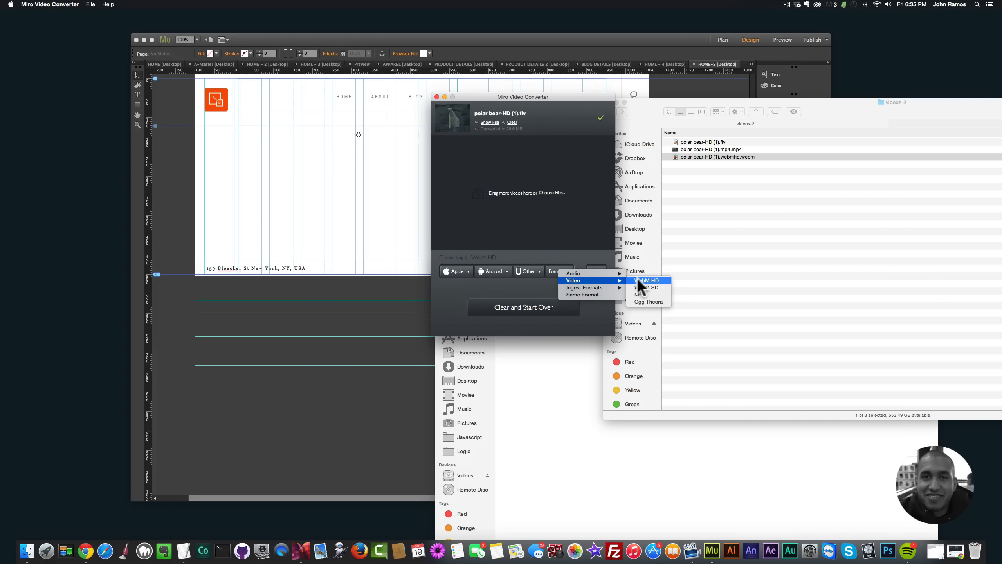
pyautogui.click(638, 294)
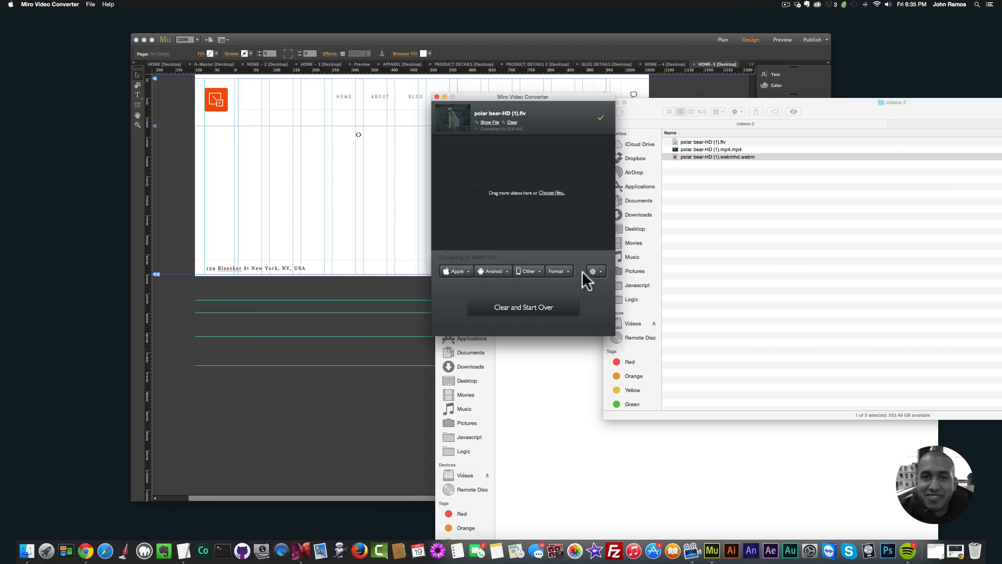
pyautogui.click(568, 272)
pyautogui.moveTo(590, 279)
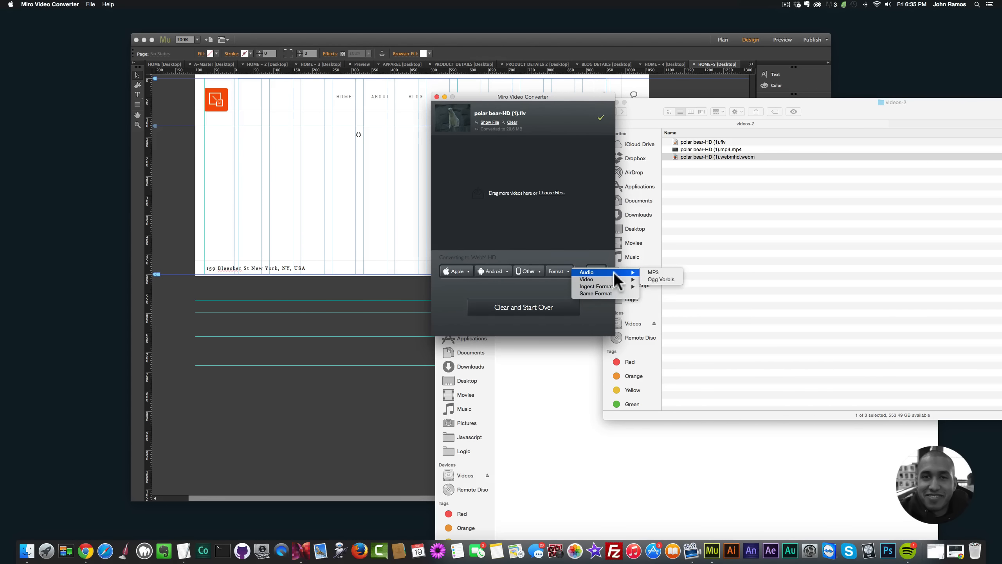
pyautogui.click(644, 279)
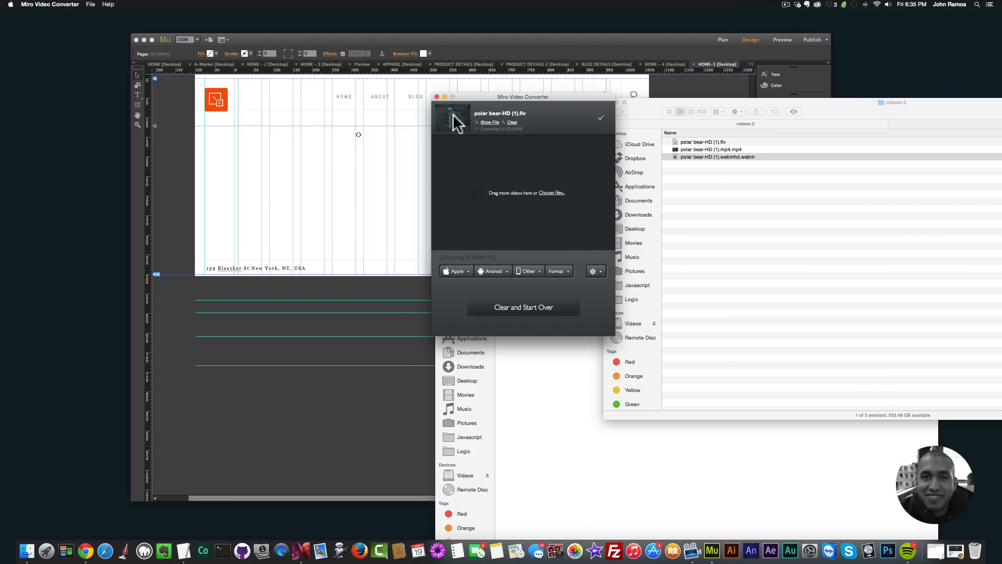
# Step: Close Miro Video Converter, switch to Adobe Muse and open the options of the Video Background widget on the page
pyautogui.click(436, 97)
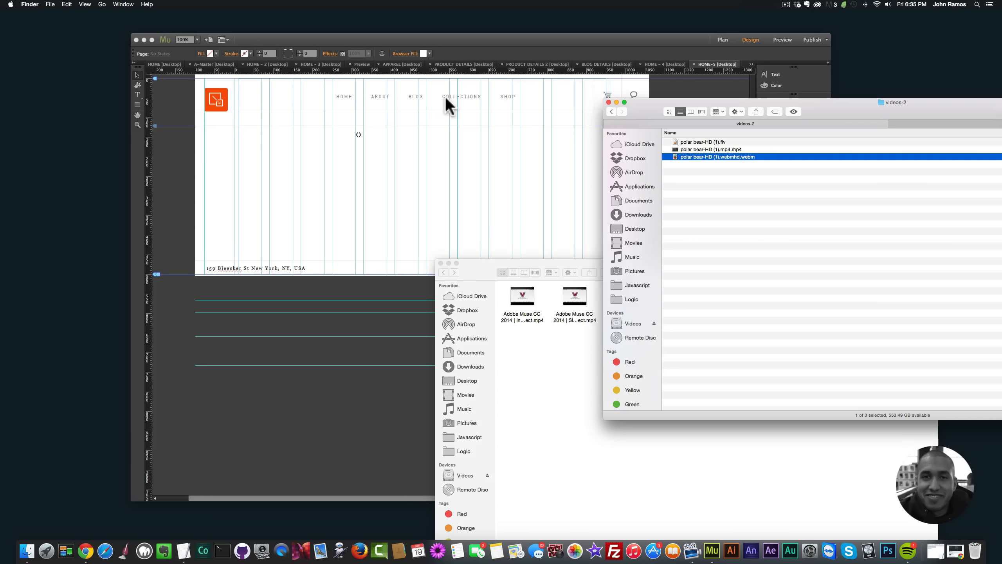
pyautogui.click(516, 143)
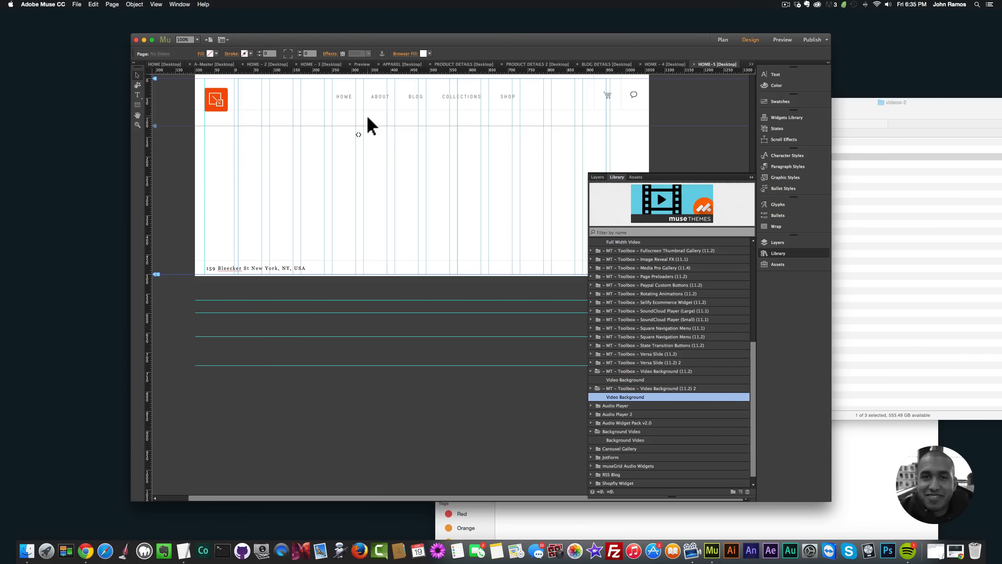
pyautogui.click(359, 135)
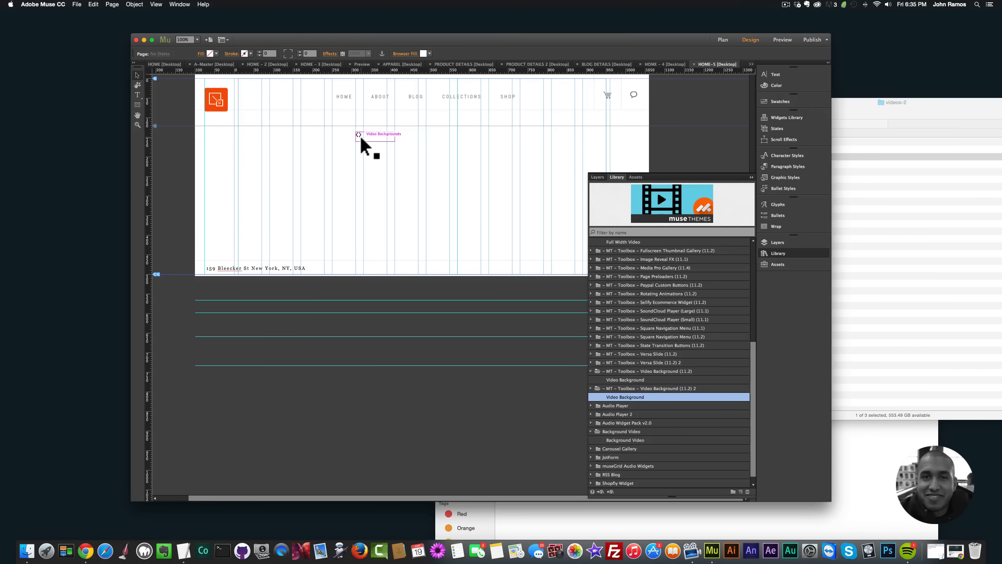
pyautogui.click(401, 130)
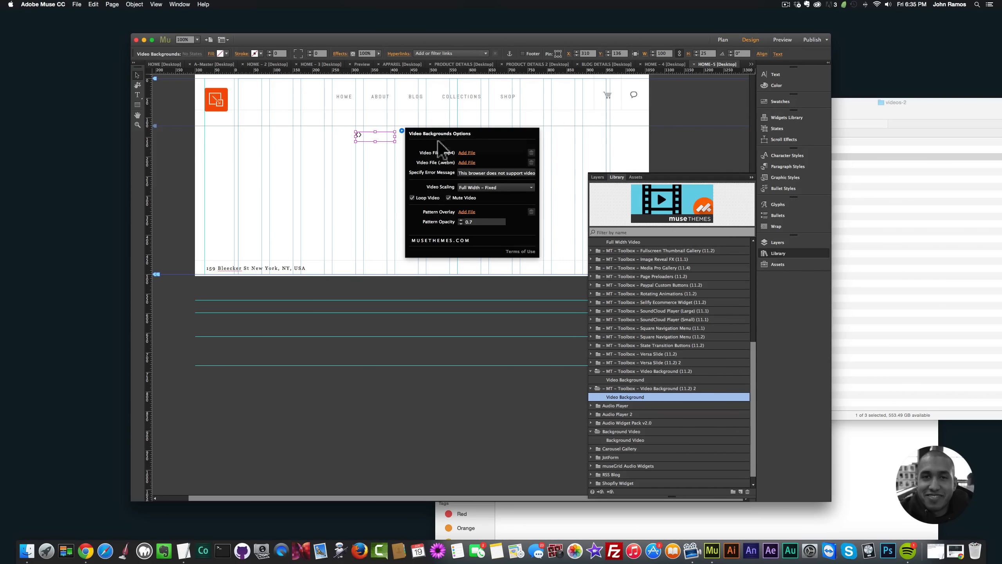
# Step: Set the widget's MP4 video file to "polar bear-HD (1).mp4.mp4" from the videos-2 folder
pyautogui.click(464, 153)
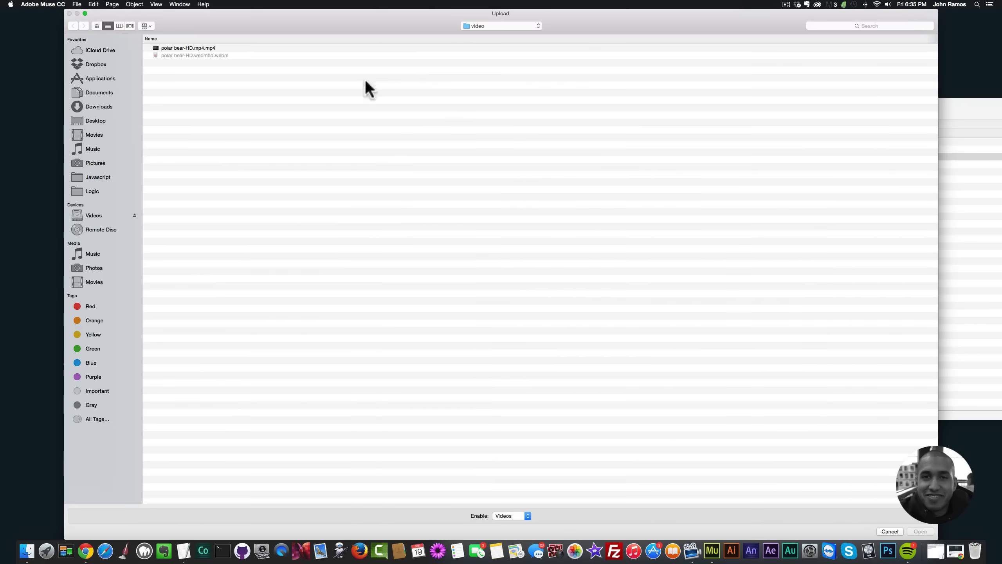
pyautogui.click(484, 27)
pyautogui.click(484, 33)
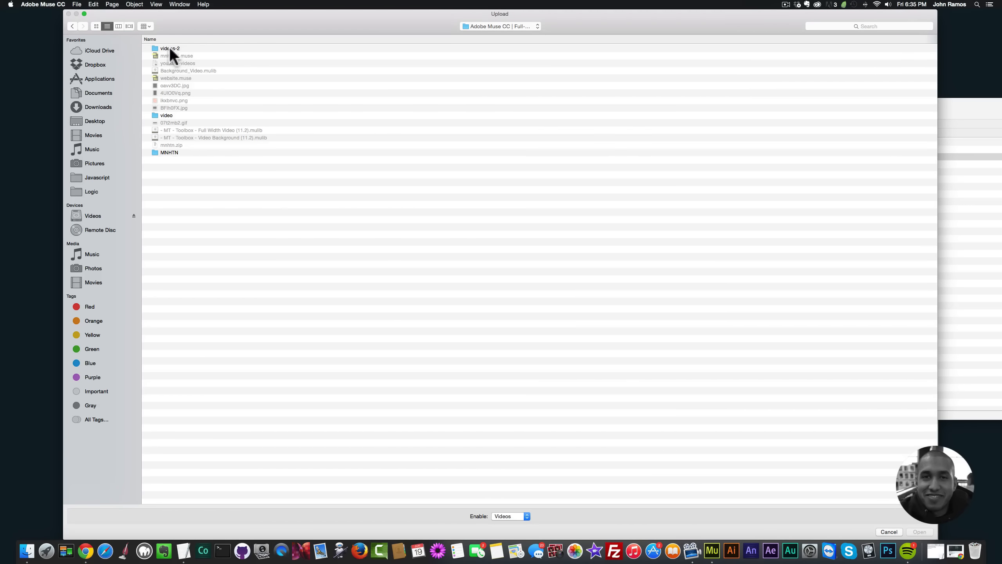
pyautogui.doubleClick(169, 48)
pyautogui.click(190, 56)
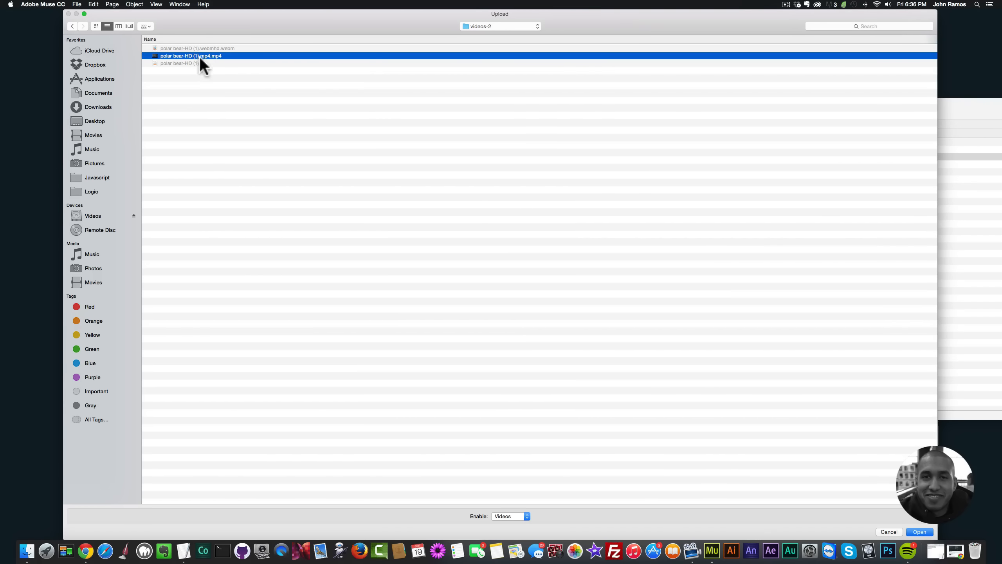
pyautogui.press('Return')
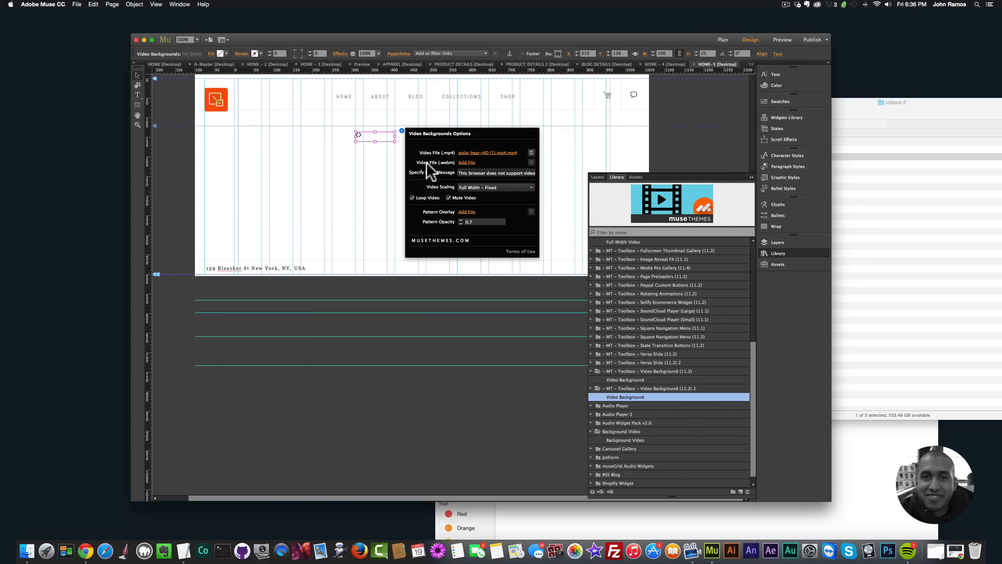
# Step: Set the widget's WebM video file to "polar bear-HD (1).webmhd.webm" from the videos-2 folder and close the widget options
pyautogui.click(466, 162)
pyautogui.click(216, 47)
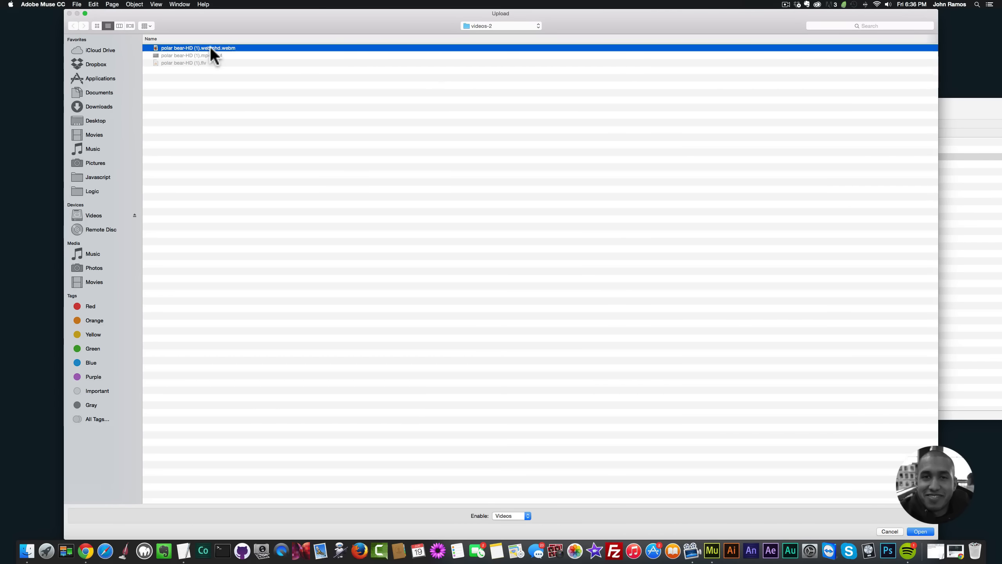
pyautogui.doubleClick(215, 48)
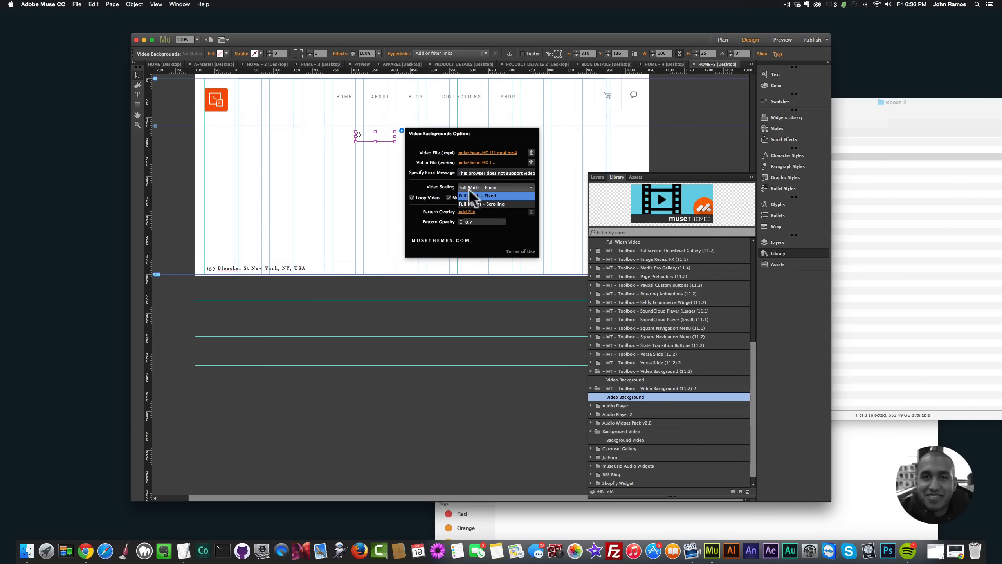
pyautogui.click(434, 186)
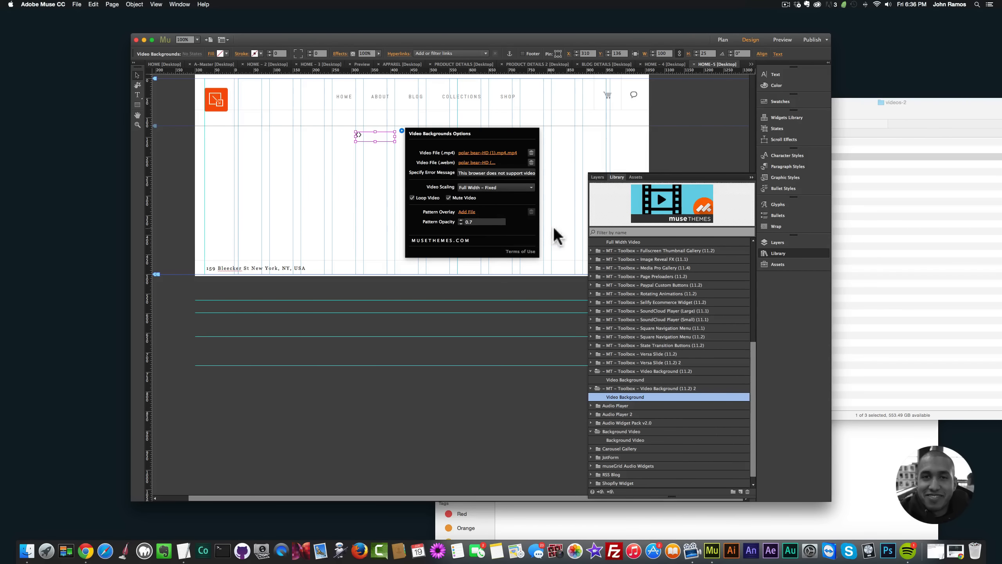
pyautogui.click(352, 164)
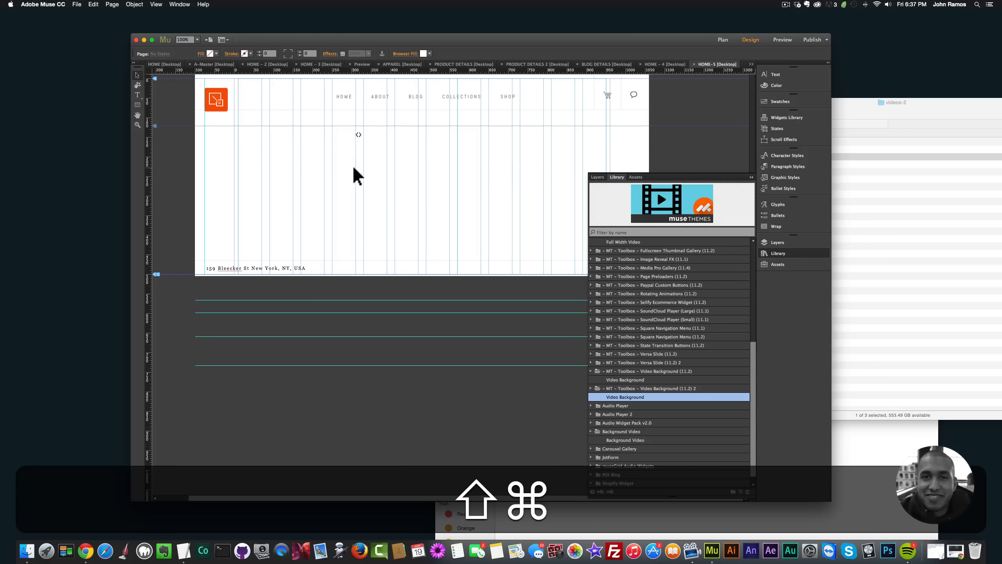
# Step: Preview the HOME-5 page in the browser and check the video background, visiting the About page and going back
pyautogui.press('super+shift+e')
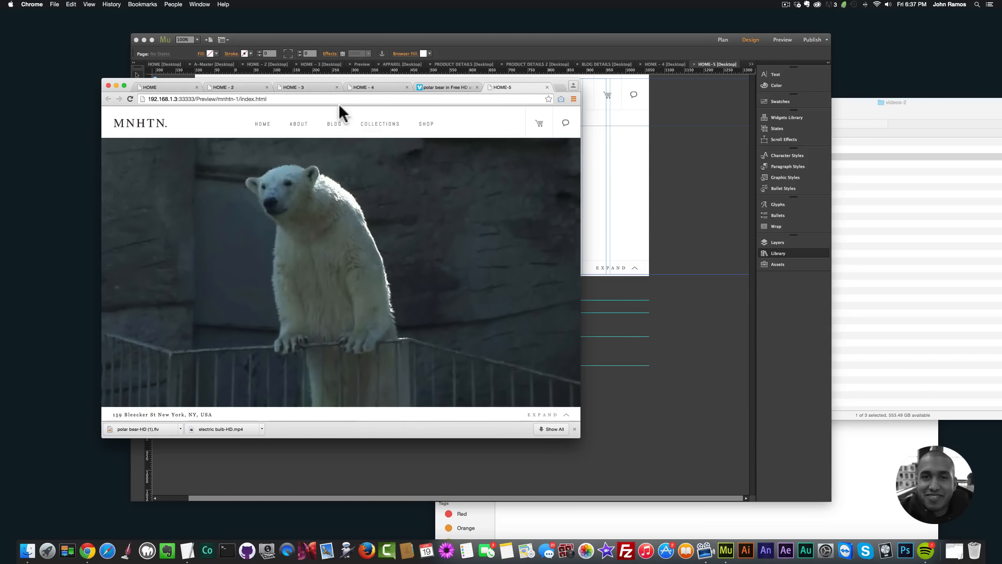
pyautogui.click(298, 125)
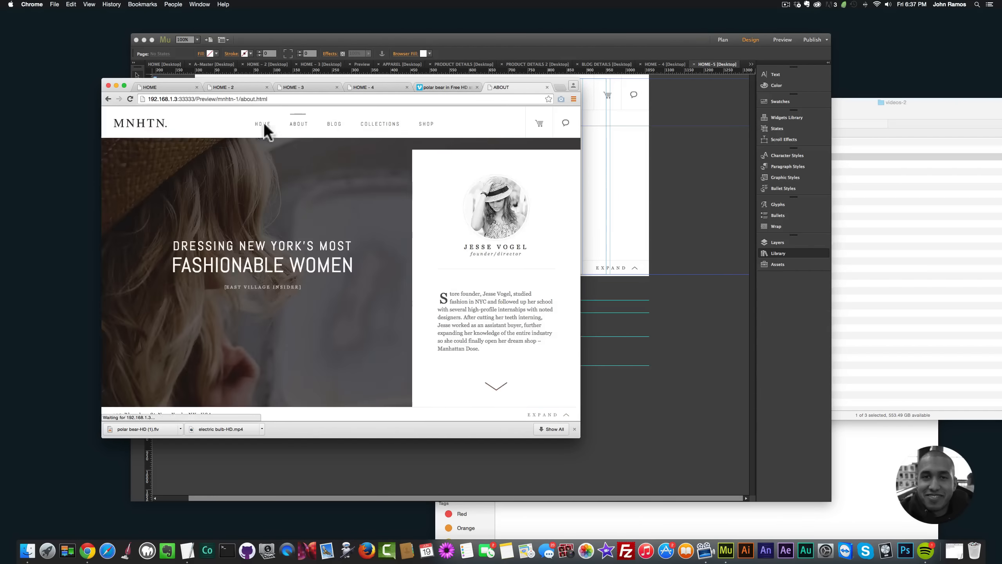
pyautogui.click(107, 98)
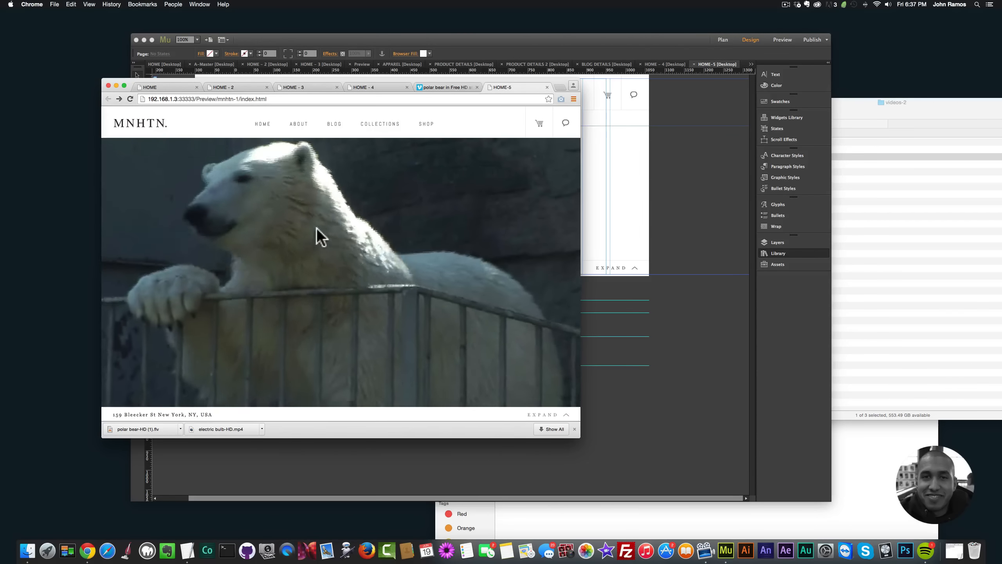
pyautogui.moveTo(580, 307); pyautogui.dragTo(327, 246)
# Step: Switch back to Adobe Muse and add a text frame about 649 px wide reading "FIND OUT WHAT THIS POLAR BEAR IS LOOKING FOR..."
pyautogui.click(583, 187)
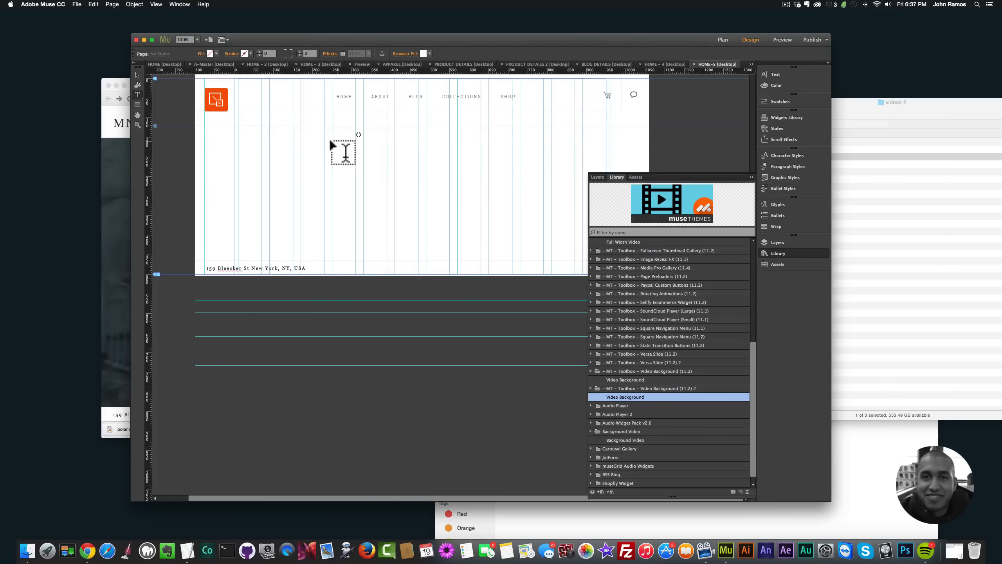
pyautogui.moveTo(308, 136); pyautogui.dragTo(563, 215)
pyautogui.write('FIND OUT WHT')
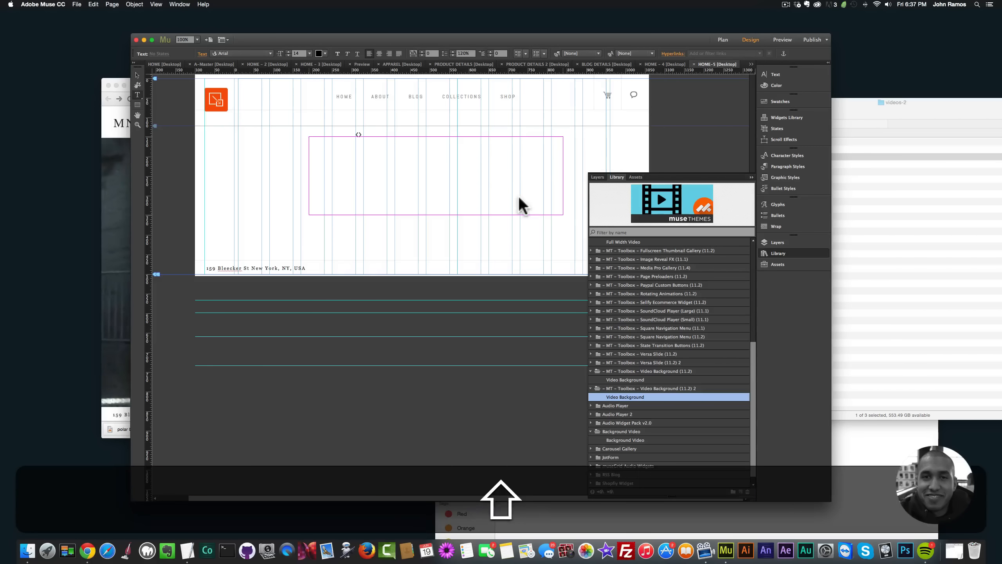
pyautogui.press('BackSpace')
pyautogui.write('A')
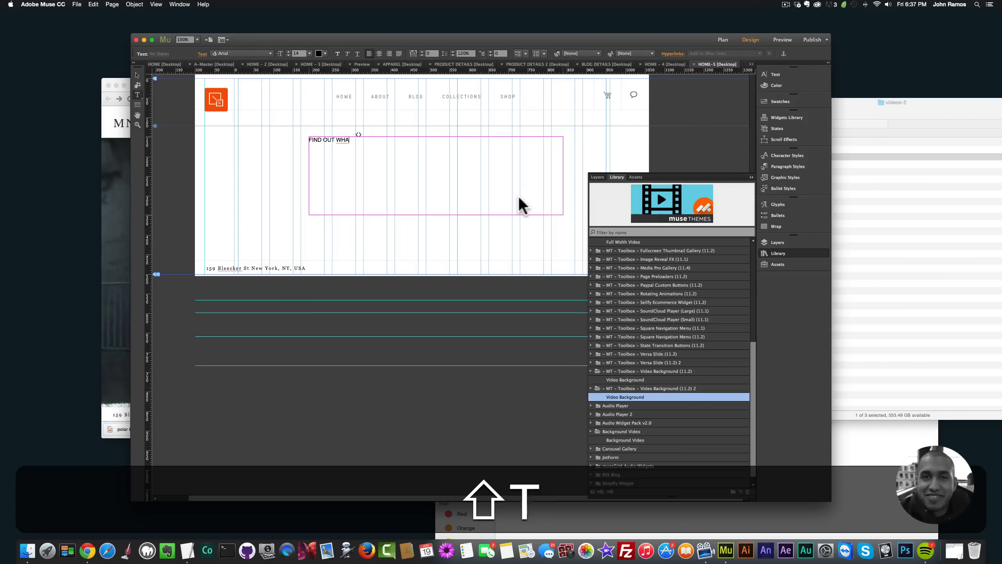
pyautogui.write('T THIS POLAR BEAR I')
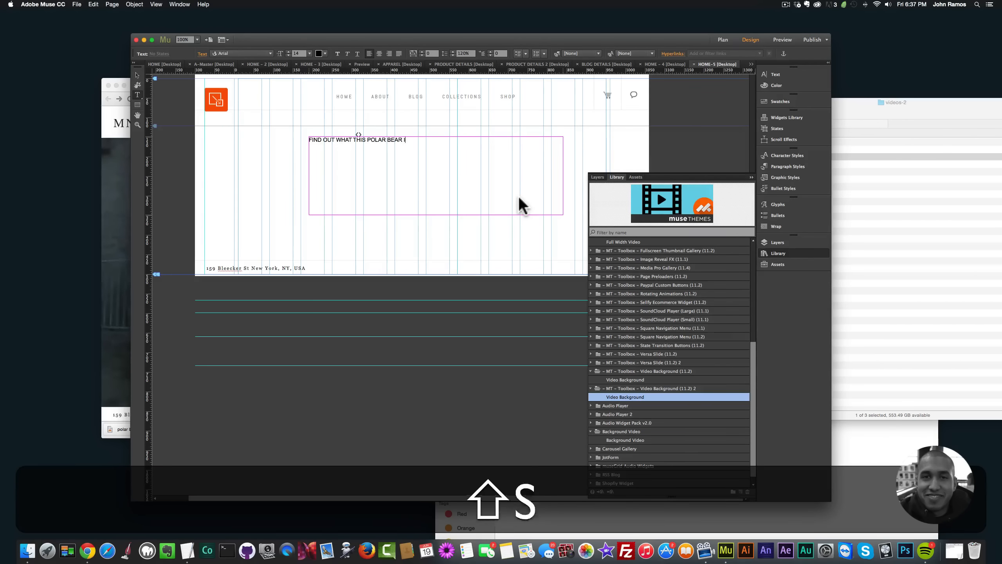
pyautogui.write('S LOOKING FOR>')
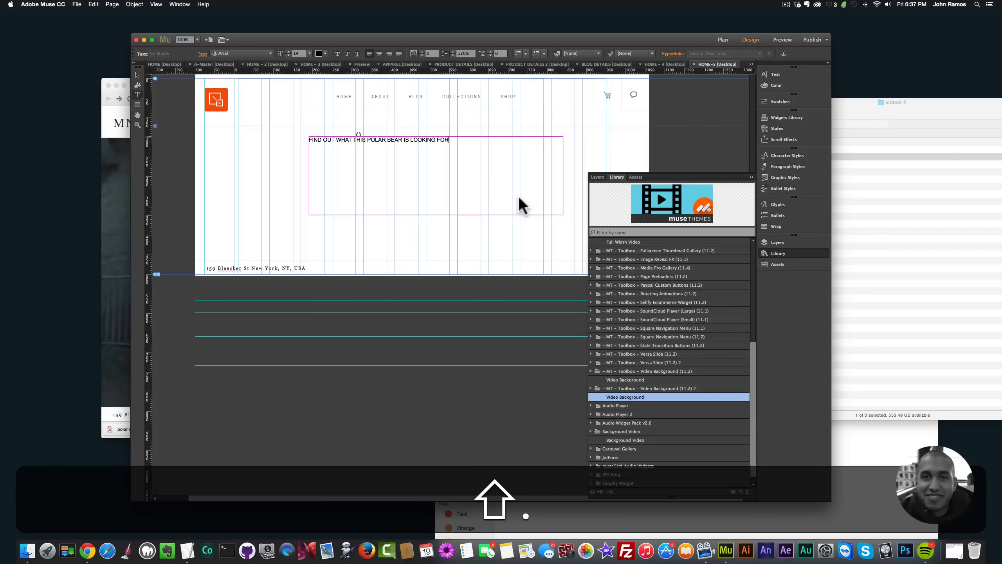
pyautogui.press('BackSpace')
pyautogui.write('...')
# Step: Format the polar bear heading in Abel at size 72 and center its text
pyautogui.press('super+a')
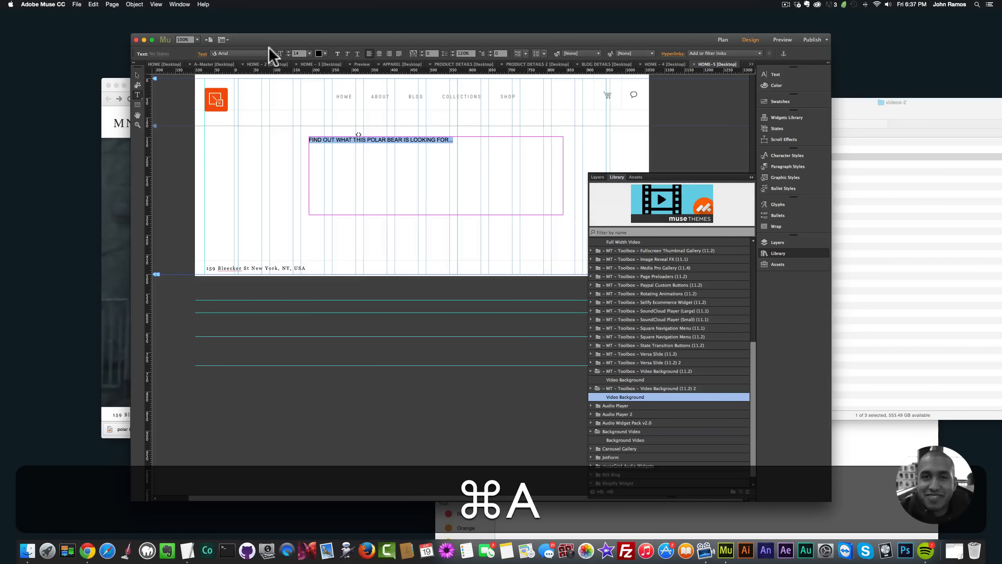
pyautogui.click(258, 54)
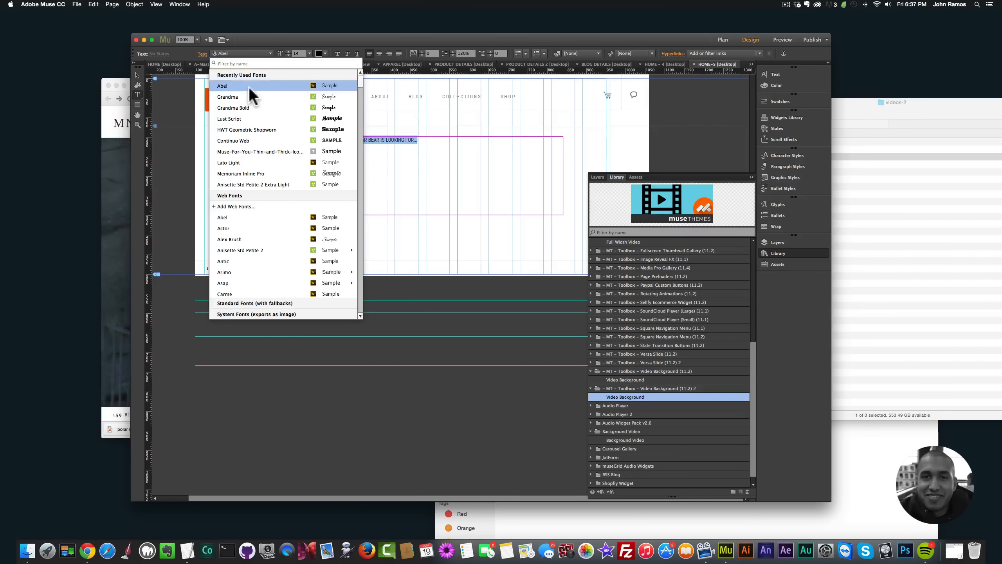
pyautogui.press('Return')
pyautogui.click(308, 53)
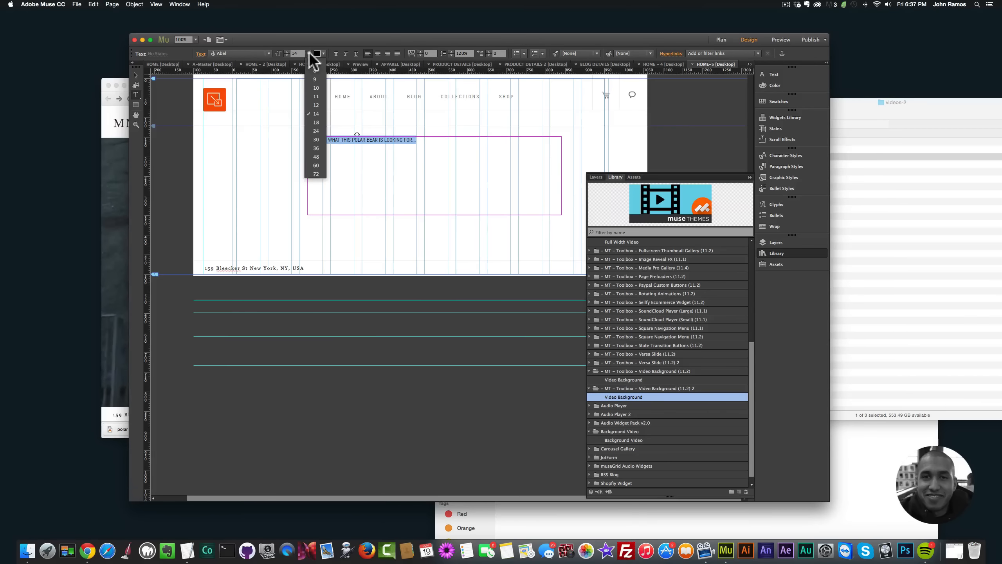
pyautogui.click(316, 157)
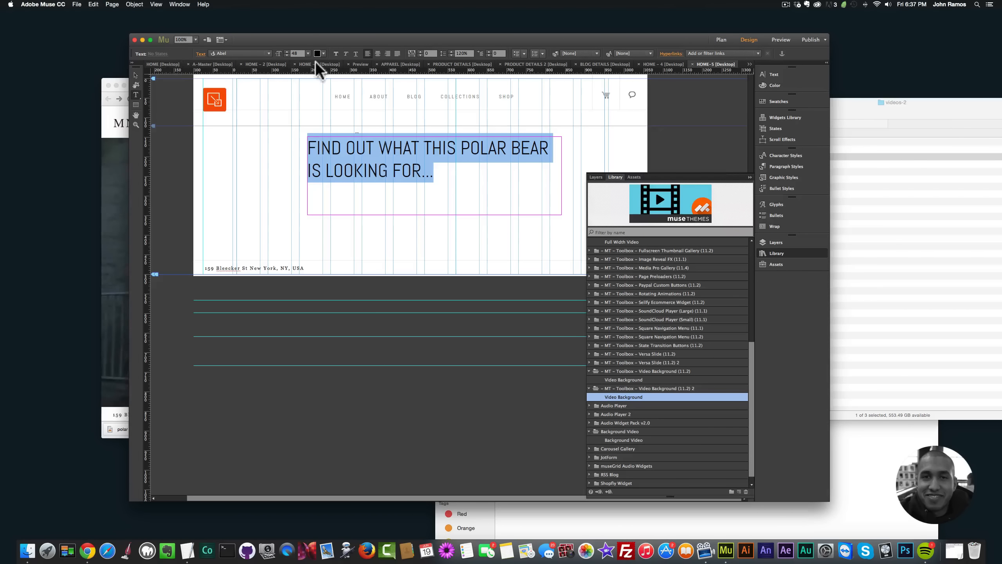
pyautogui.click(309, 53)
pyautogui.click(314, 161)
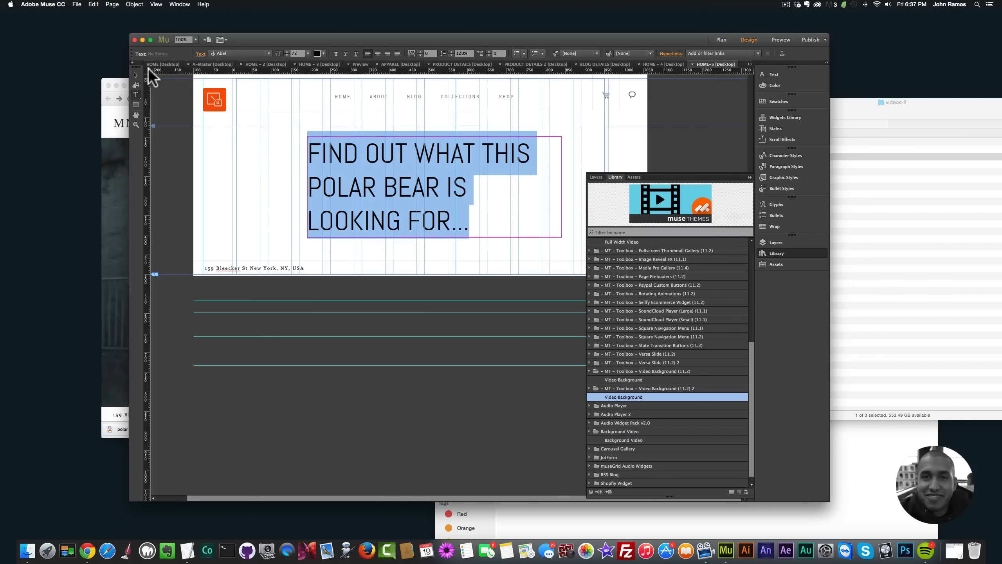
pyautogui.click(378, 53)
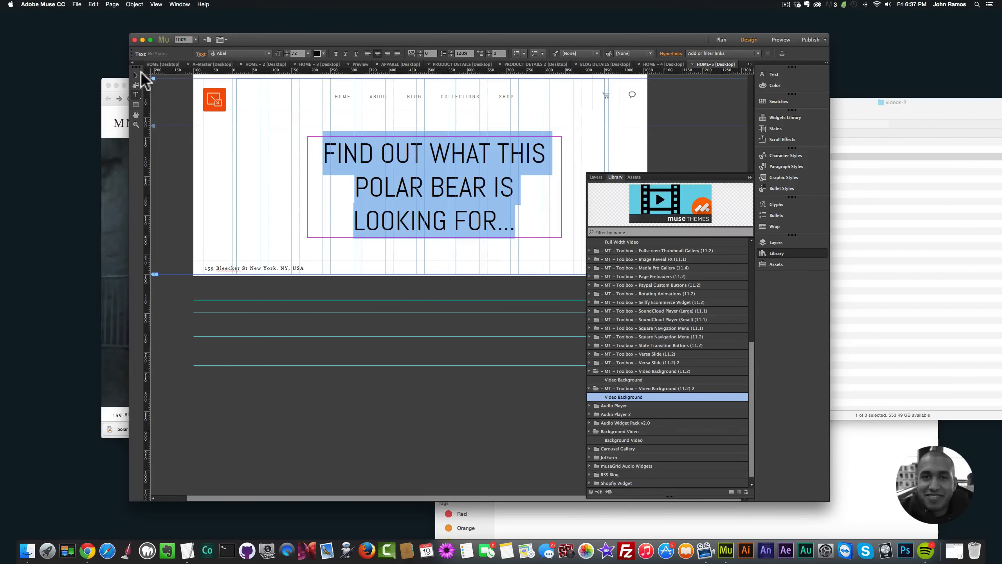
pyautogui.click(136, 74)
# Step: Color the polar bear heading light gray (R=201 G=201 B=201)
pyautogui.doubleClick(359, 161)
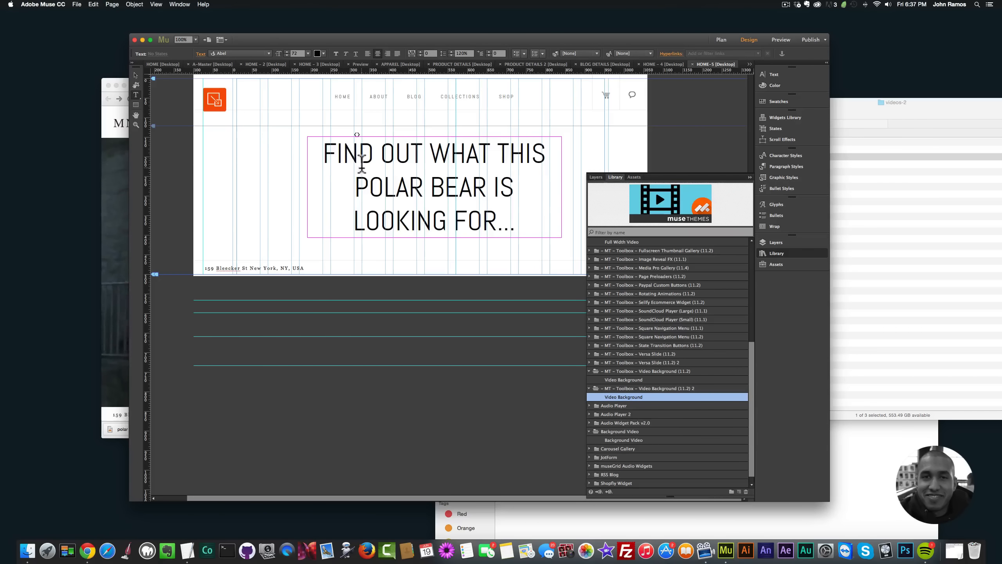
pyautogui.press('super+a')
pyautogui.click(327, 51)
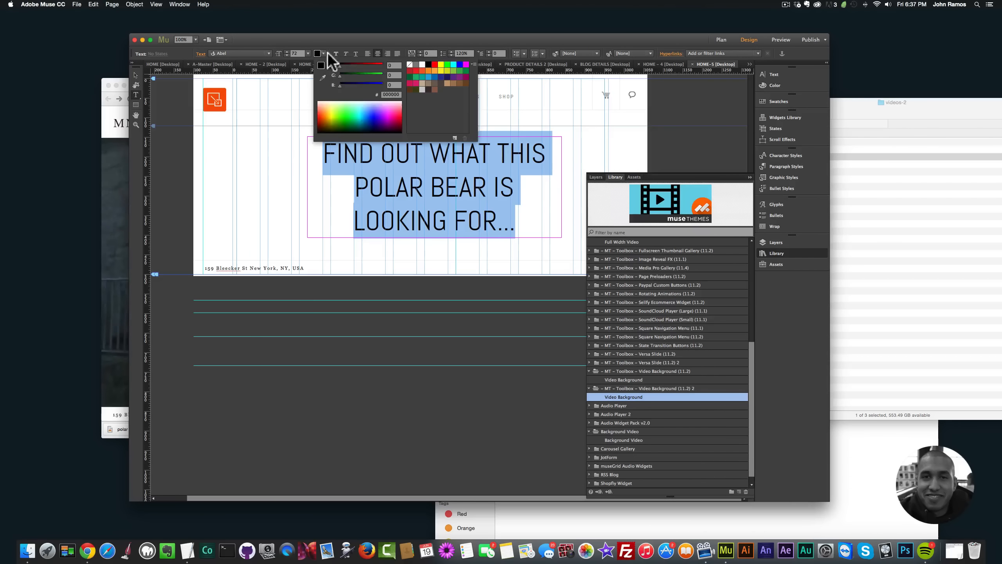
pyautogui.click(421, 86)
pyautogui.click(136, 76)
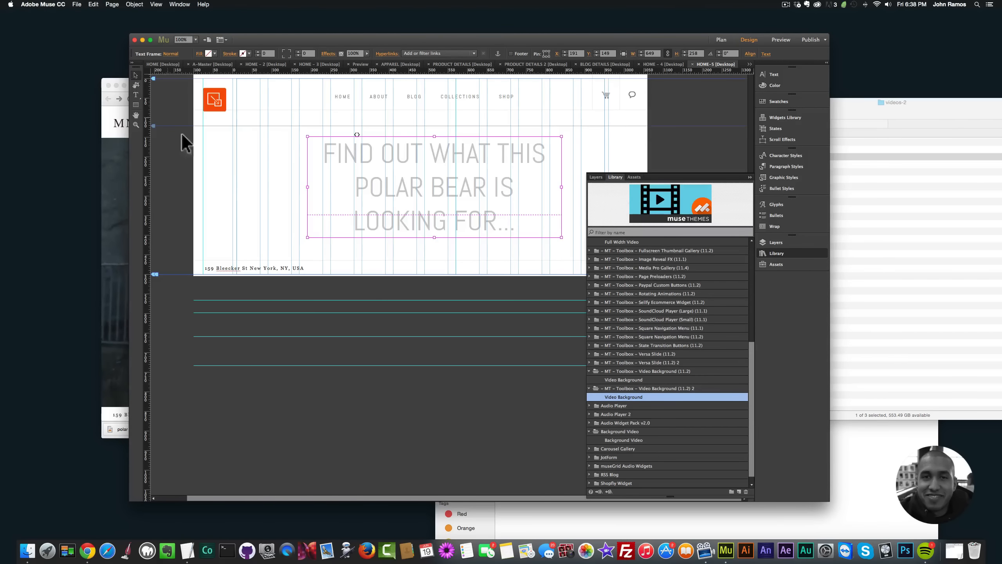
pyautogui.click(223, 176)
# Step: Change the polar bear heading's text color to white (ffffff)
pyautogui.doubleClick(430, 157)
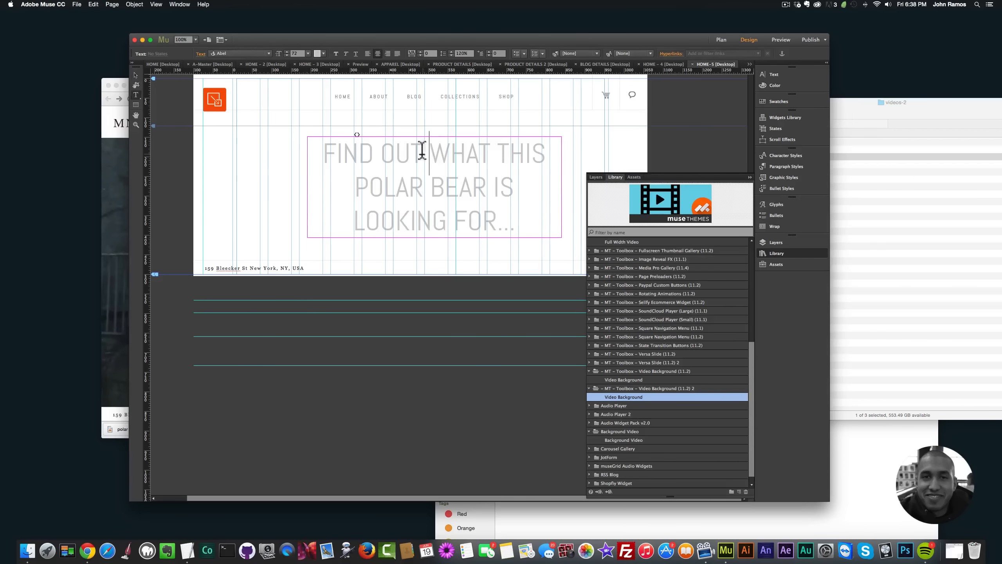
pyautogui.press('super+a')
pyautogui.click(318, 53)
pyautogui.click(422, 64)
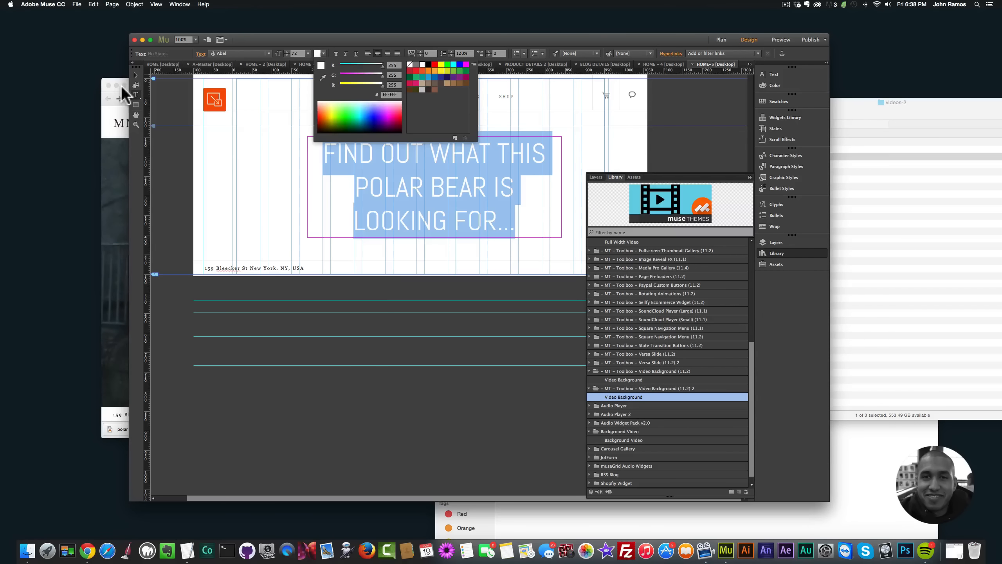
pyautogui.click(136, 75)
pyautogui.click(218, 186)
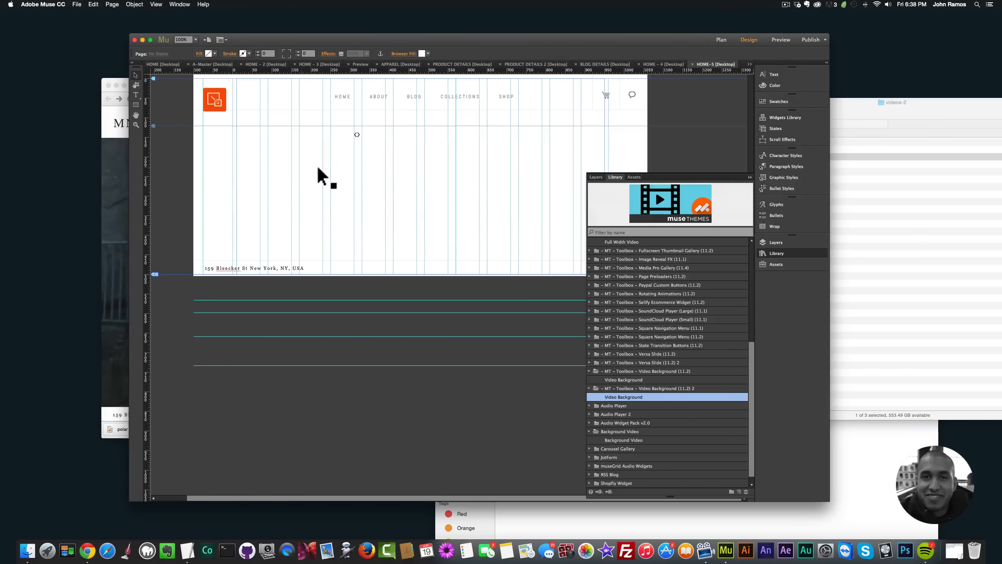
# Step: Draw a black-filled rectangle about 364 × 161 px and place it below the heading near the page's horizontal middle
pyautogui.click(136, 105)
pyautogui.moveTo(212, 218); pyautogui.dragTo(354, 282)
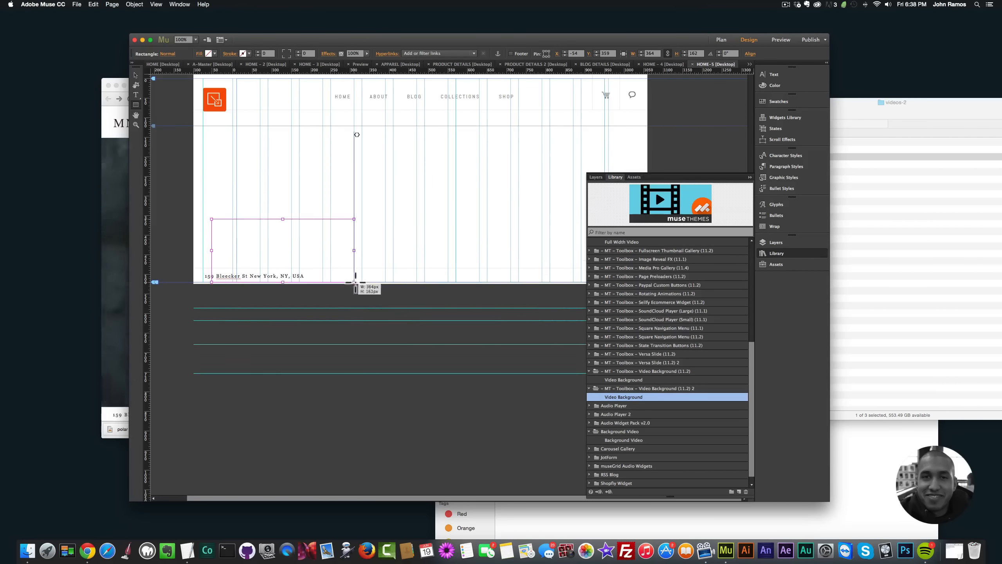
pyautogui.click(214, 53)
pyautogui.click(320, 64)
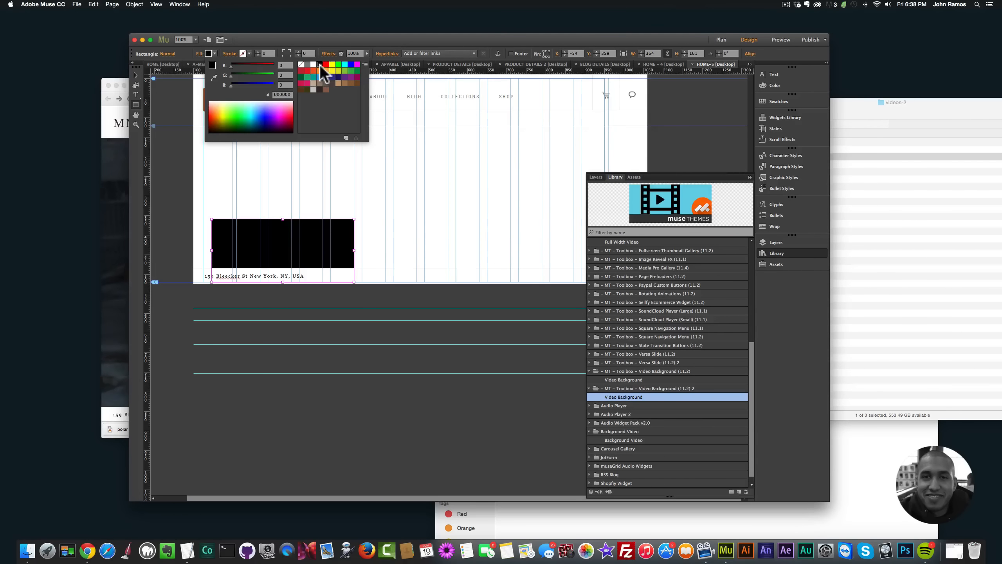
pyautogui.click(137, 75)
pyautogui.moveTo(283, 233); pyautogui.dragTo(420, 289)
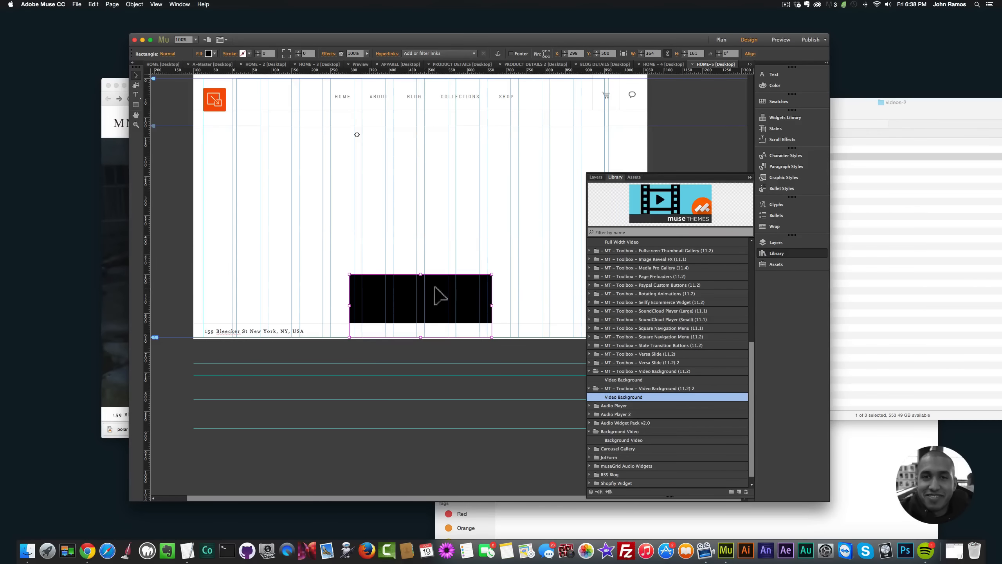
# Step: Round the black rectangle's corners to a radius of 100 and reduce its height to about 123 px
pyautogui.click(289, 50)
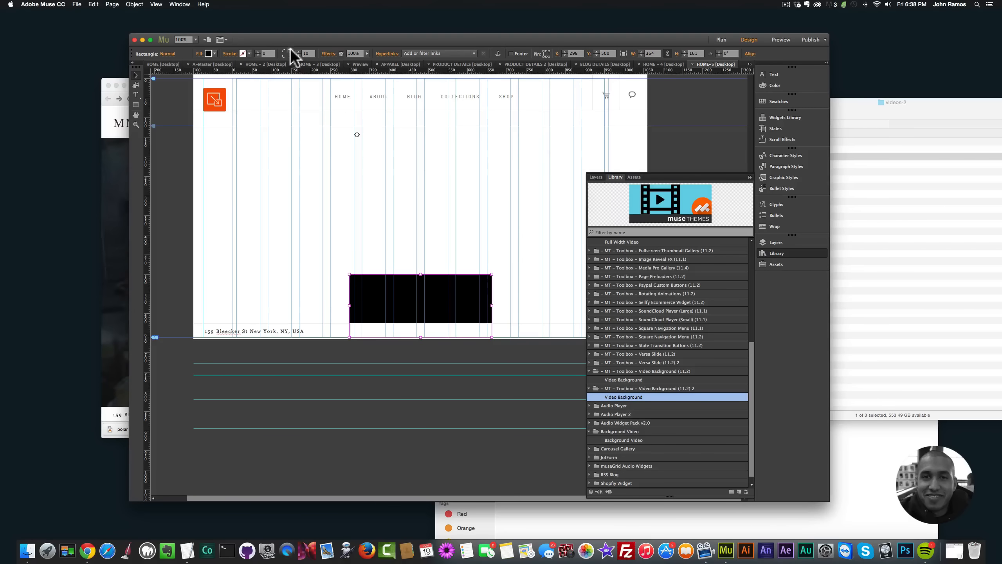
pyautogui.write('0')
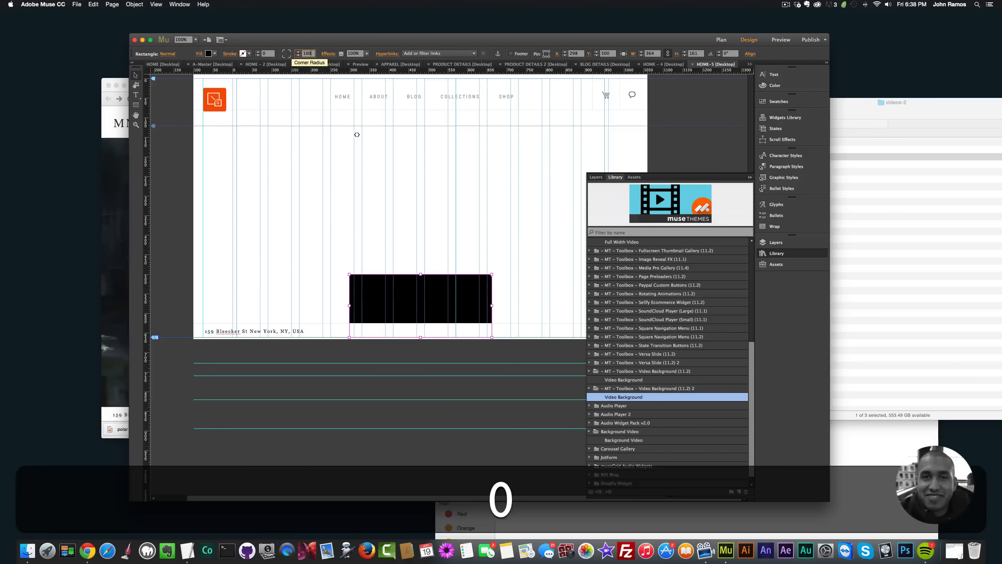
pyautogui.press('Return')
pyautogui.moveTo(420, 274); pyautogui.dragTo(418, 254)
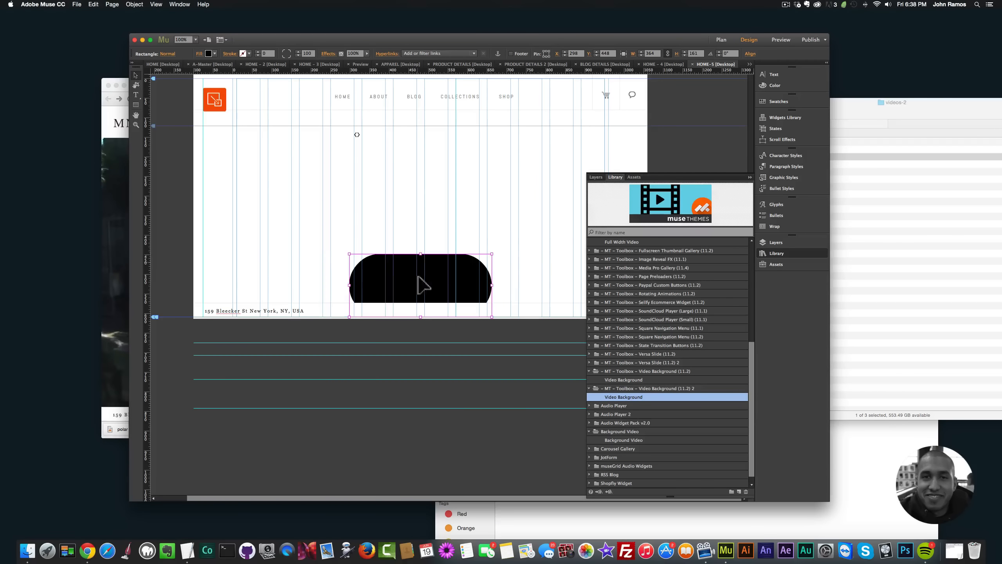
pyautogui.moveTo(421, 317)
pyautogui.mouseDown()
pyautogui.moveTo(419, 286)
pyautogui.moveTo(420, 299)
pyautogui.mouseUp()
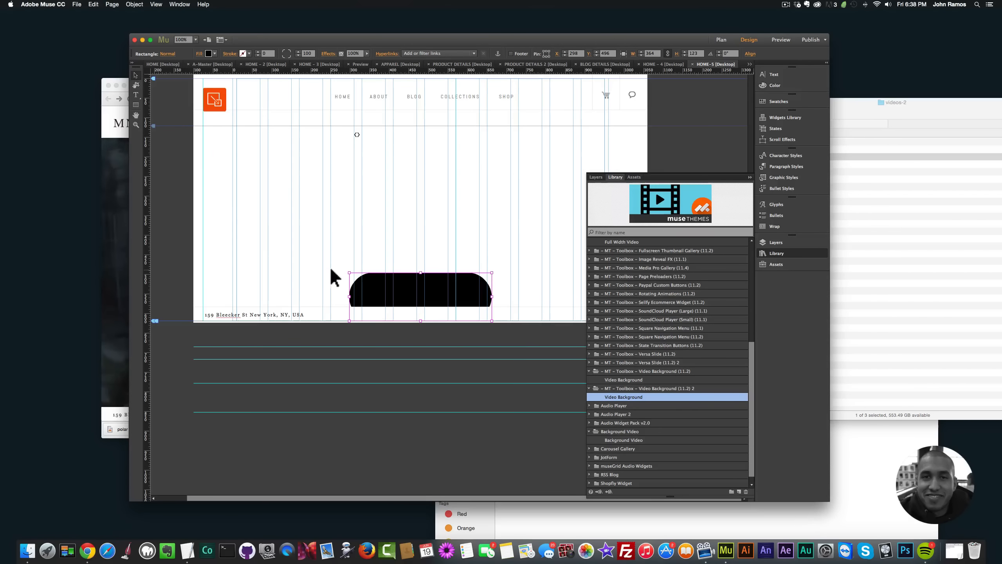
# Step: Add a text frame about 274 × 58 px on the page's left half reading "CLICK HERE" and set its font to Abel
pyautogui.moveTo(233, 187); pyautogui.dragTo(340, 209)
pyautogui.write('CLICK HEREa')
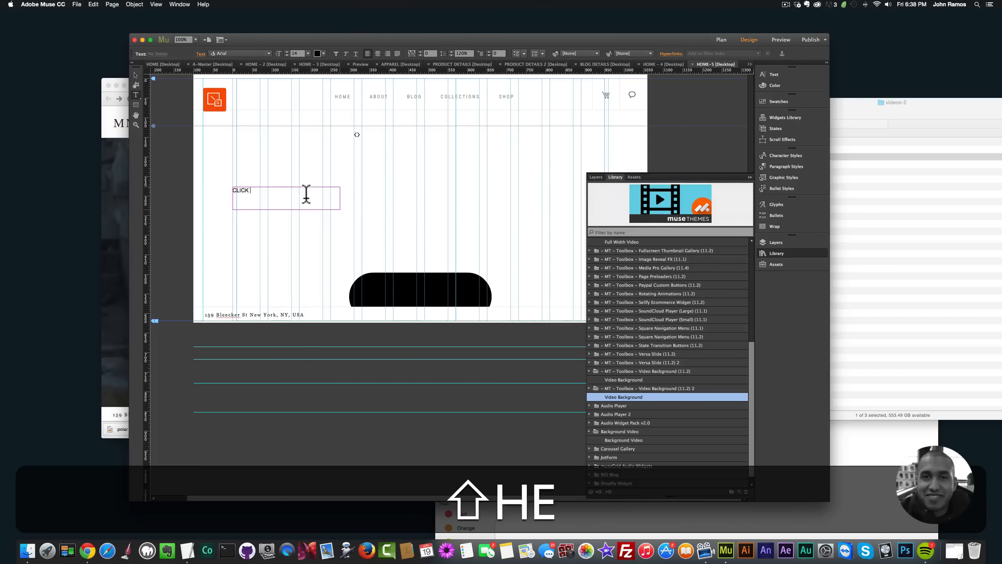
pyautogui.press('super+a')
pyautogui.write('CLICK HERE')
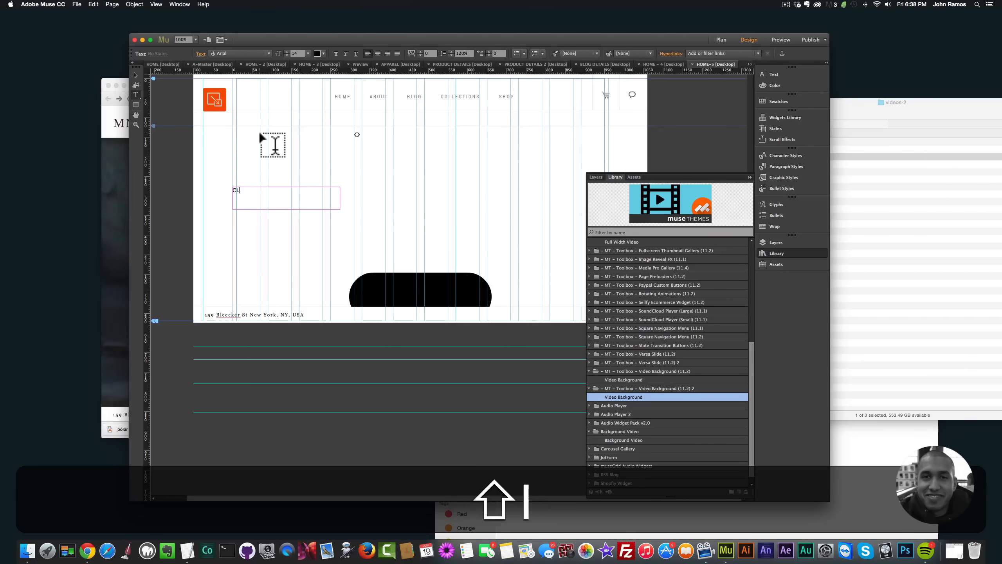
pyautogui.press('shift+super+a')
pyautogui.click(263, 53)
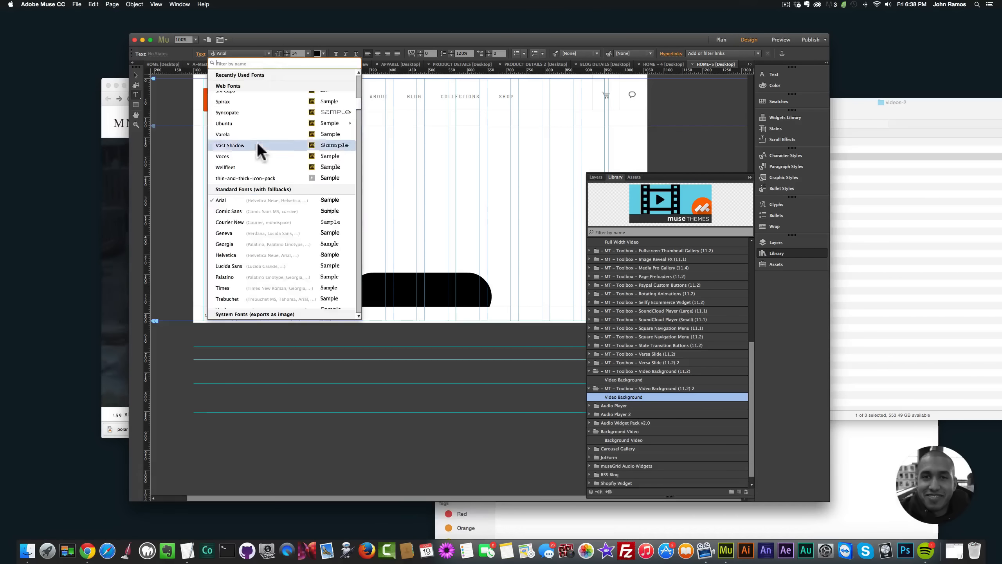
pyautogui.click(239, 86)
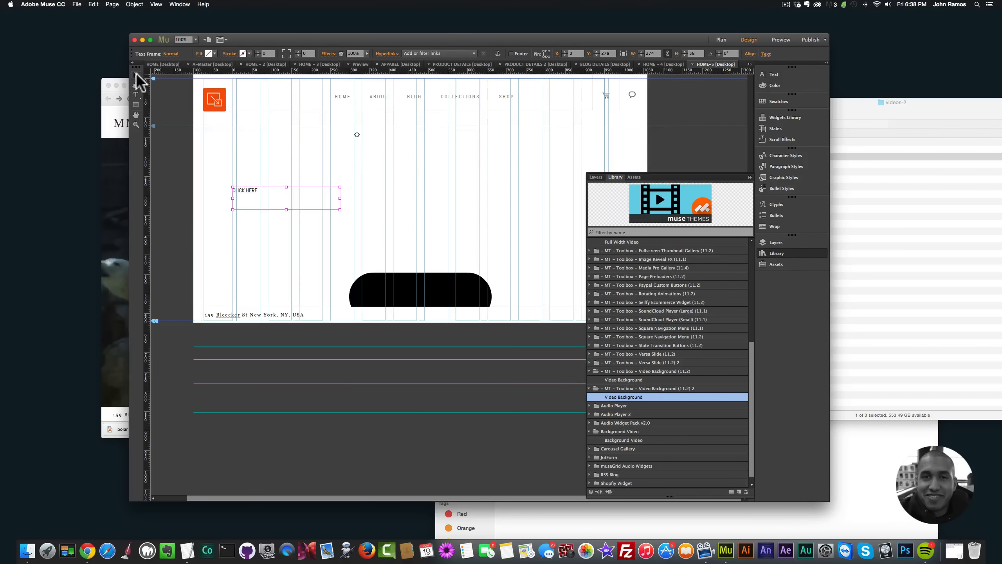
# Step: Set the CLICK HERE text to size 36, centered, and colored white
pyautogui.press('super+a')
pyautogui.click(308, 53)
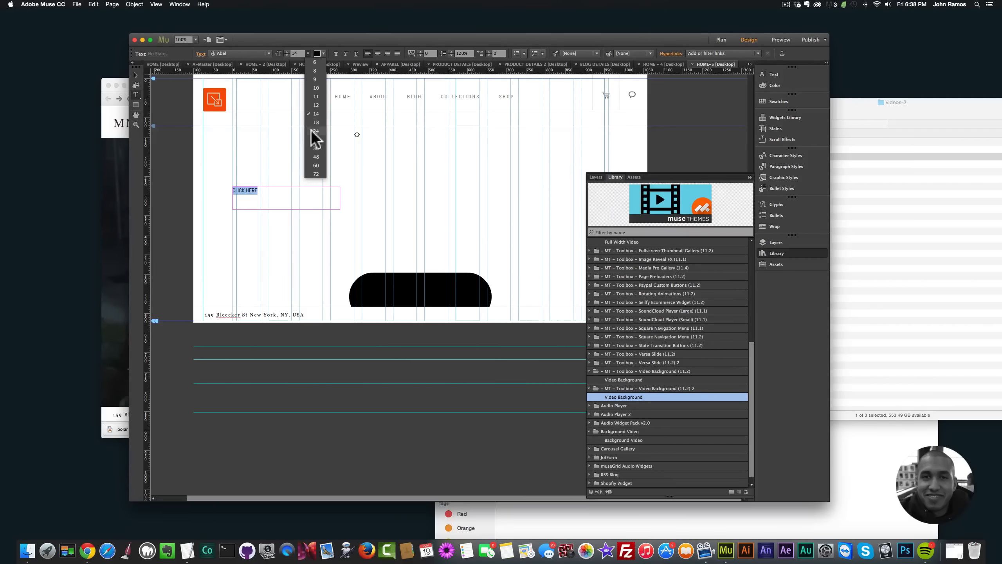
pyautogui.click(312, 147)
pyautogui.click(376, 53)
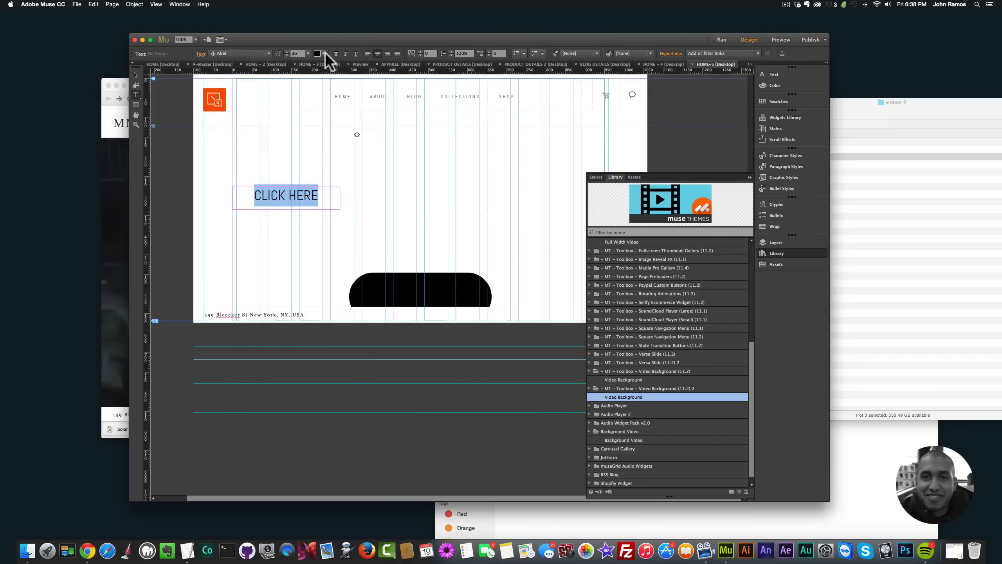
pyautogui.click(323, 54)
pyautogui.click(421, 64)
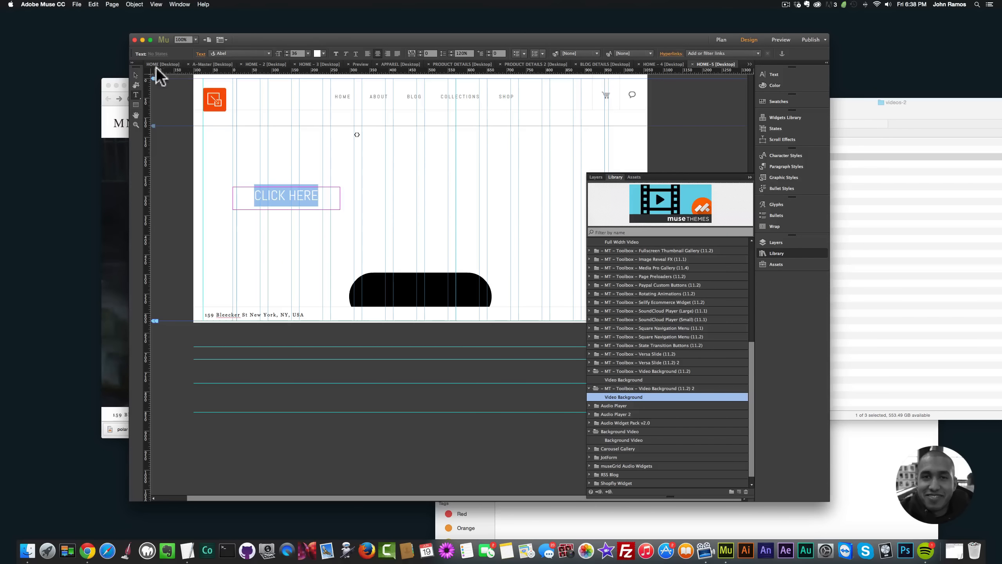
# Step: Position the CLICK HERE text centered on the black rounded rectangle just above the footer and preview the page in the browser
pyautogui.press('Escape')
pyautogui.moveTo(291, 195)
pyautogui.mouseDown()
pyautogui.moveTo(424, 288)
pyautogui.moveTo(424, 304)
pyautogui.moveTo(413, 261)
pyautogui.moveTo(388, 266)
pyautogui.mouseUp()
pyautogui.moveTo(155, 306); pyautogui.dragTo(152, 333)
pyautogui.click(419, 296)
pyautogui.moveTo(420, 297)
pyautogui.mouseDown()
pyautogui.moveTo(418, 276)
pyautogui.moveTo(418, 307)
pyautogui.moveTo(425, 277)
pyautogui.mouseUp()
pyautogui.click(422, 283)
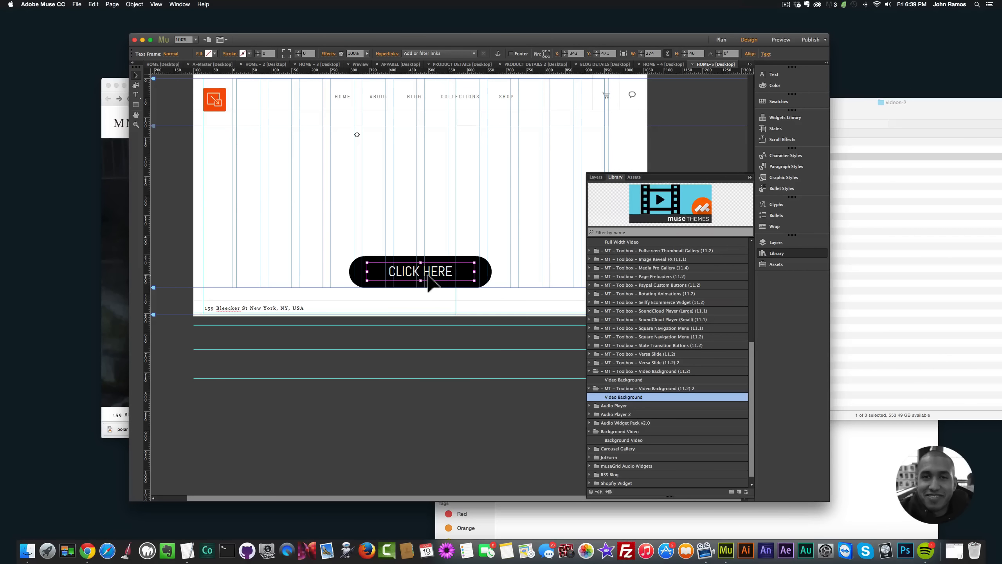
pyautogui.press('Down')
pyautogui.press('Down')
pyautogui.click(312, 369)
pyautogui.press('super+shift+e')
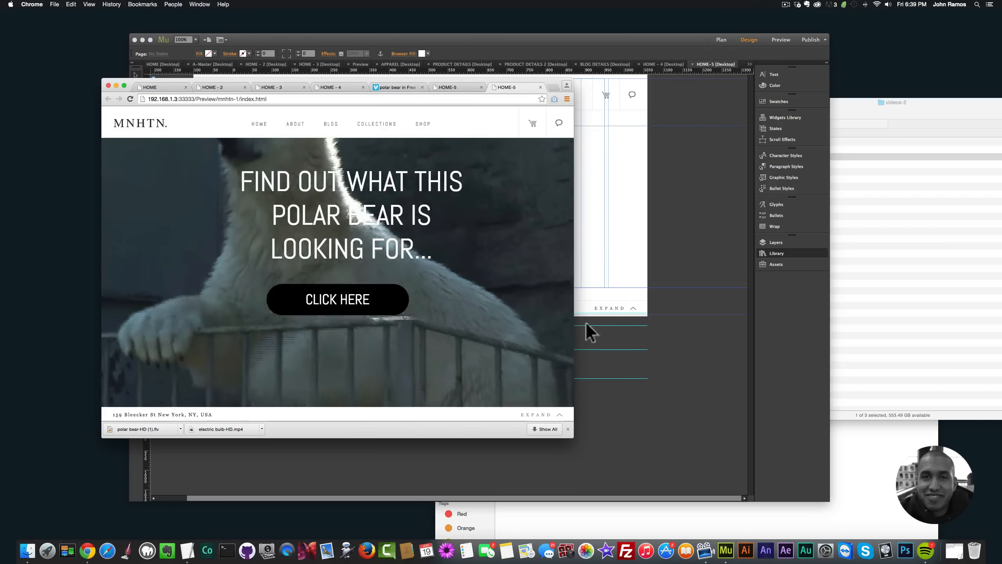
# Step: Move the heading and the CLICK HERE button lower on the page, with the heading centered over the button
pyautogui.click(621, 358)
pyautogui.click(472, 178)
pyautogui.keyDown('shift'); pyautogui.click(427, 273); pyautogui.keyUp('shift')
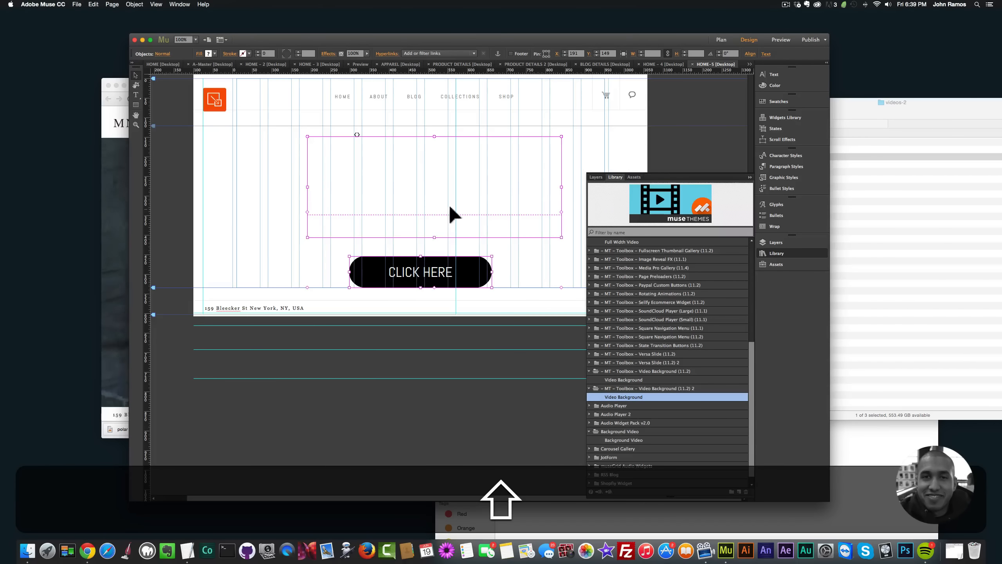
pyautogui.moveTo(458, 206); pyautogui.dragTo(441, 227)
pyautogui.press('super+z')
pyautogui.click(499, 329)
pyautogui.keyDown('shift'); pyautogui.click(435, 259); pyautogui.keyUp('shift')
# Step: Preview the page in the browser and resize the window to check how the video background and overlay adapt
pyautogui.press('shift+super+e')
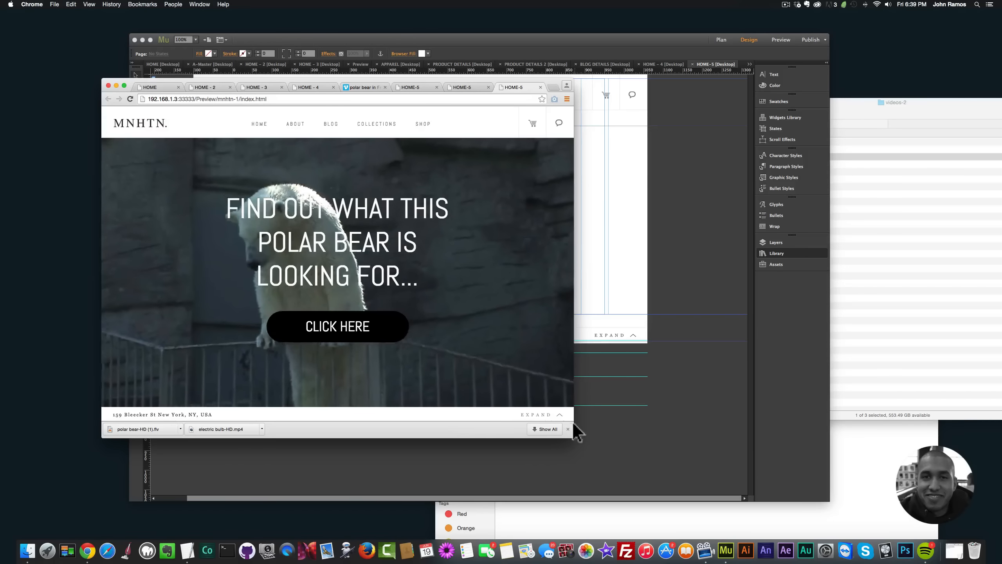
pyautogui.moveTo(571, 435)
pyautogui.mouseDown()
pyautogui.moveTo(722, 440)
pyautogui.moveTo(700, 425)
pyautogui.moveTo(559, 422)
pyautogui.mouseUp()
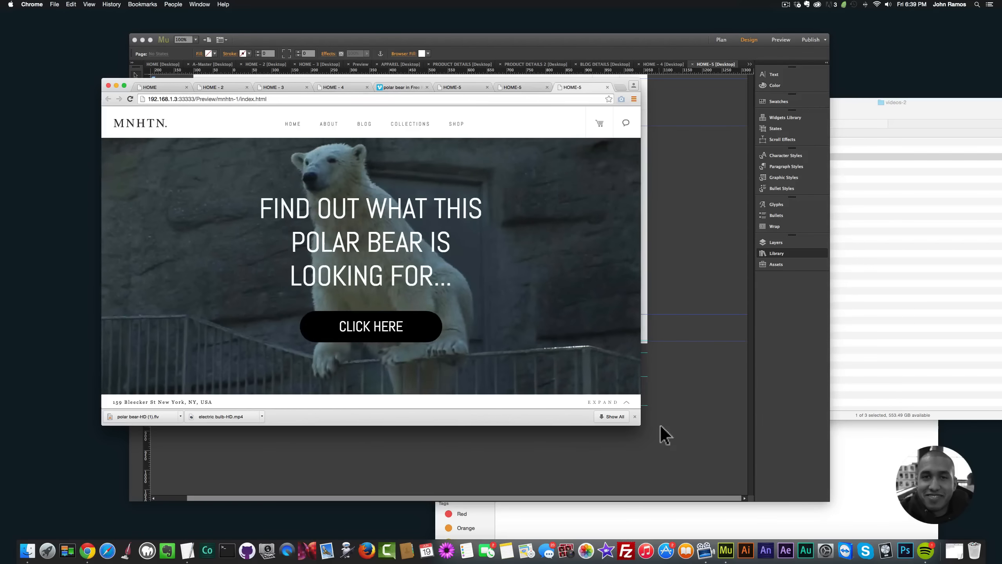
pyautogui.moveTo(641, 425)
pyautogui.mouseDown()
pyautogui.moveTo(678, 427)
pyautogui.moveTo(599, 396)
pyautogui.moveTo(572, 414)
pyautogui.moveTo(655, 417)
pyautogui.mouseUp()
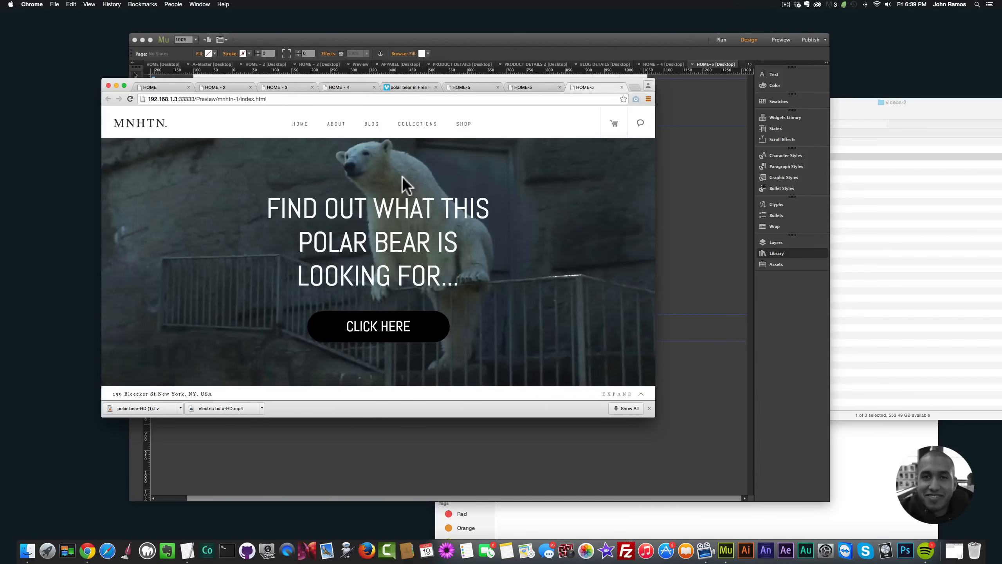
# Step: Review the source polar bear footage on its Vimeo page
pyautogui.click(408, 87)
pyautogui.scroll(5, 389, 206)
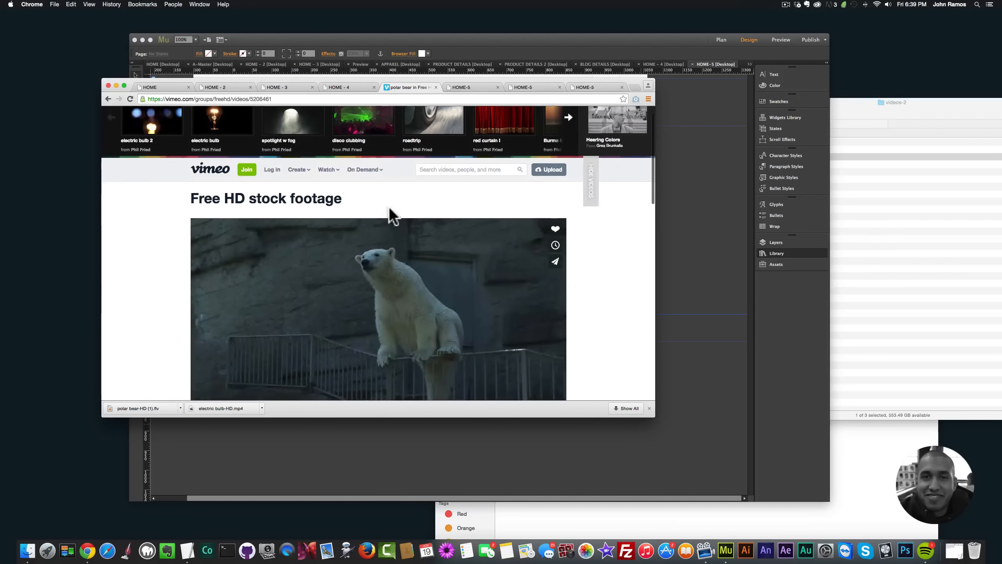
pyautogui.scroll(-10, 300, 216)
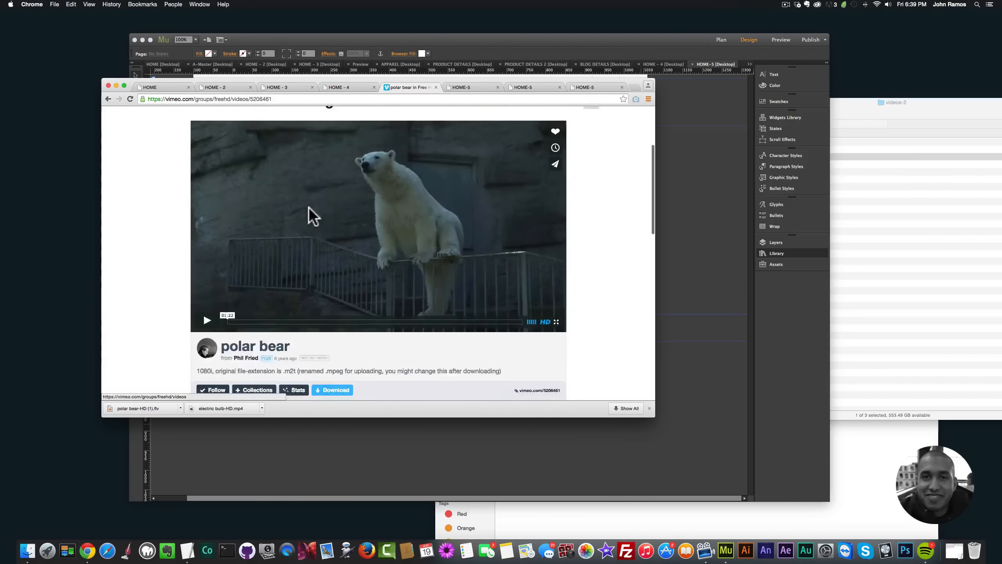
pyautogui.scroll(3, 336, 221)
pyautogui.scroll(-3, 334, 223)
pyautogui.scroll(5, 334, 218)
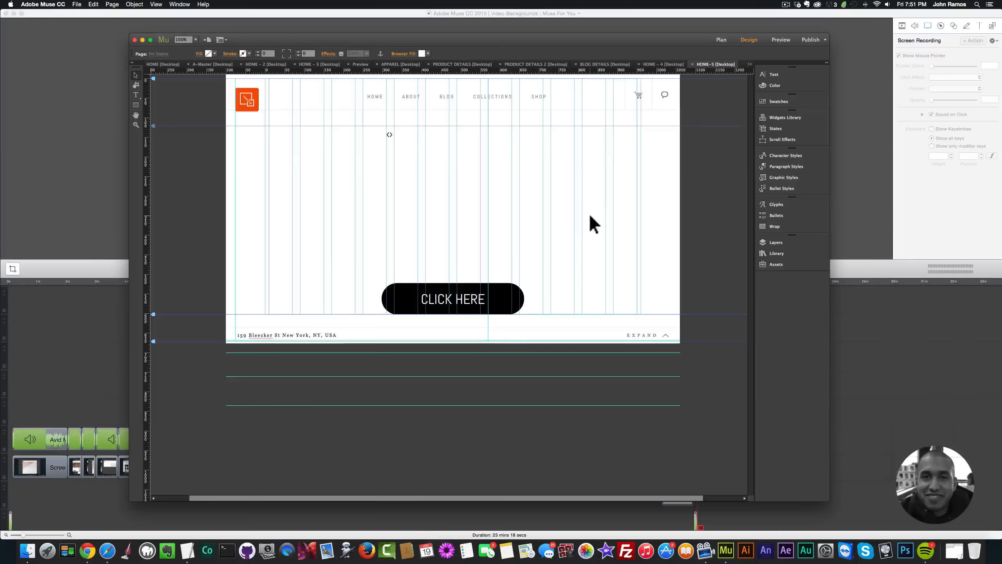
# Step: Add 07t2mb2.gif as the Video Backgrounds widget's pattern overlay and preview the page in the browser
pyautogui.click(402, 135)
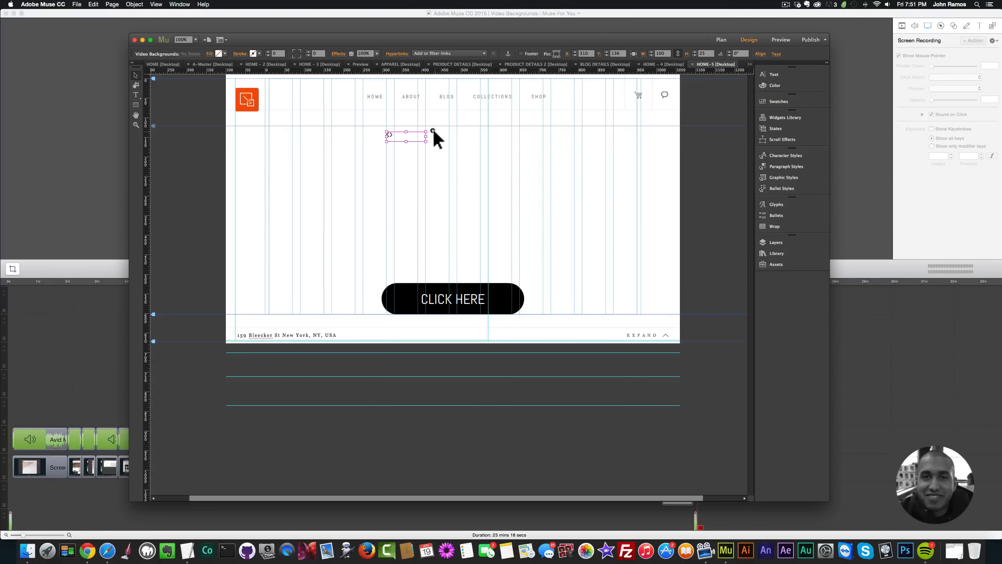
pyautogui.click(432, 130)
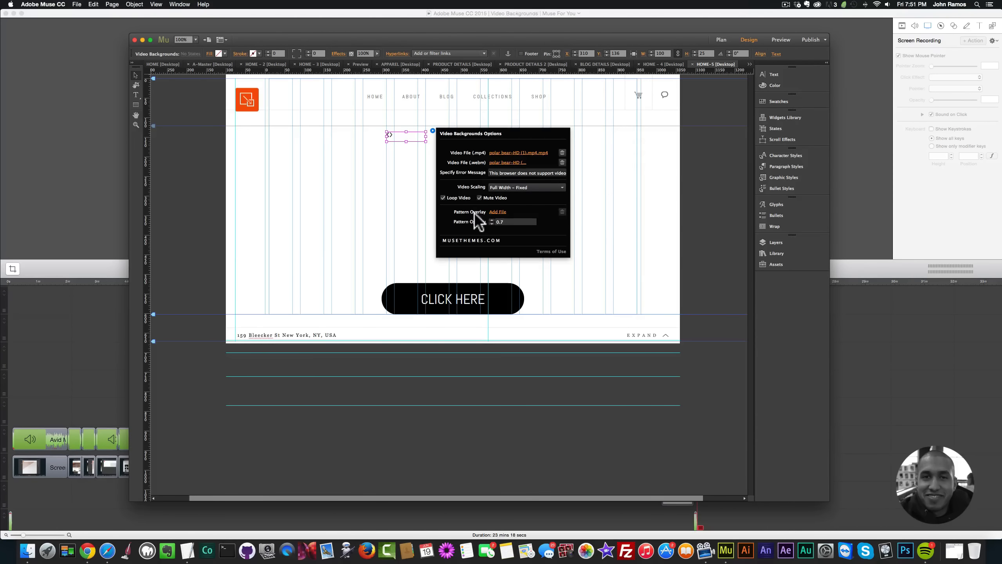
pyautogui.click(497, 211)
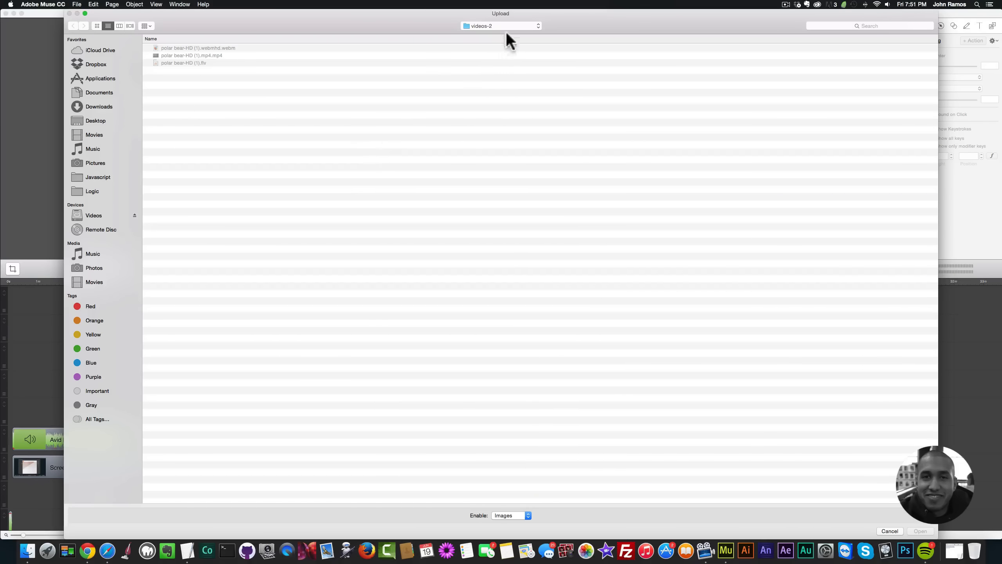
pyautogui.click(506, 31)
pyautogui.click(500, 33)
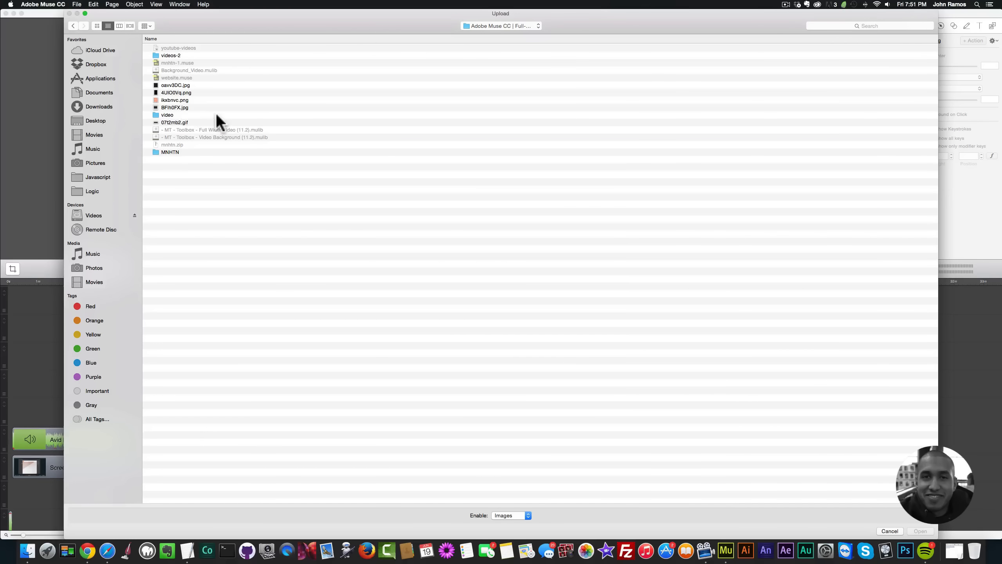
pyautogui.click(173, 122)
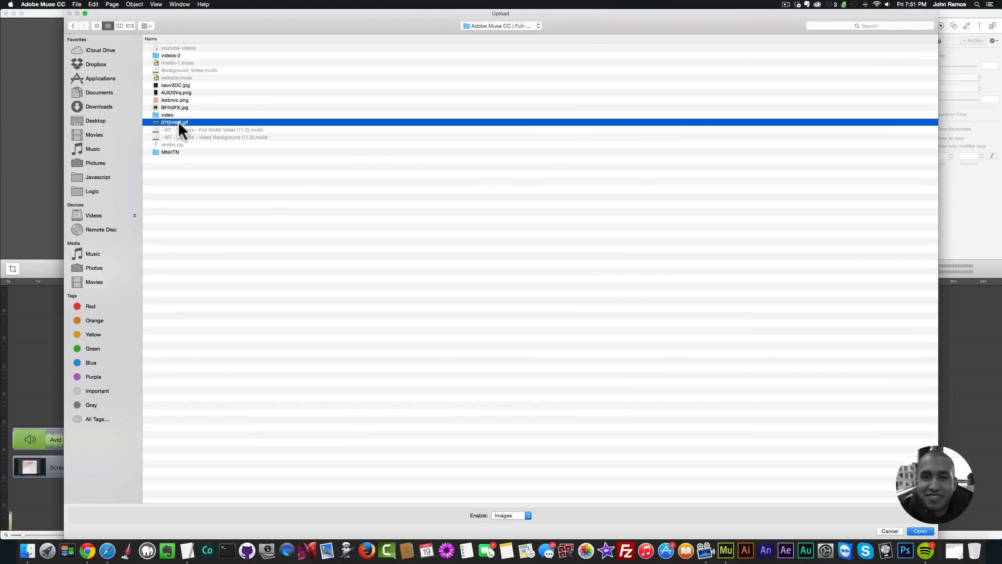
pyautogui.doubleClick(180, 122)
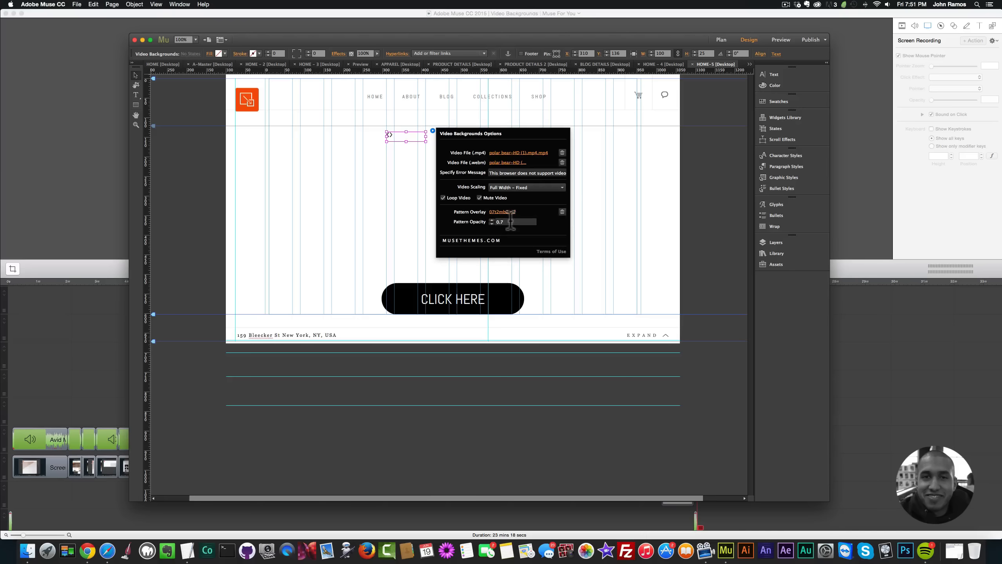
pyautogui.click(425, 219)
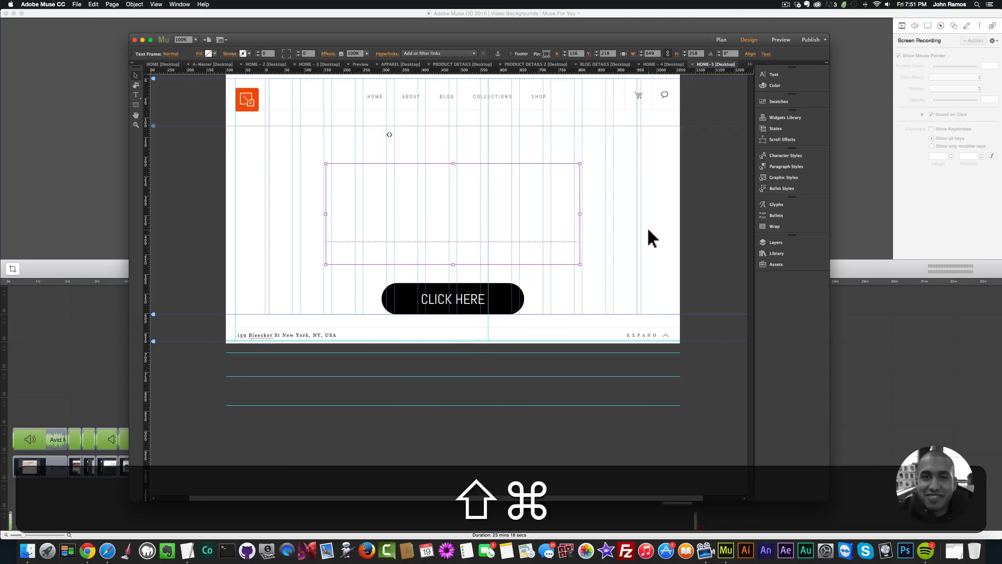
pyautogui.press('shift+super+e')
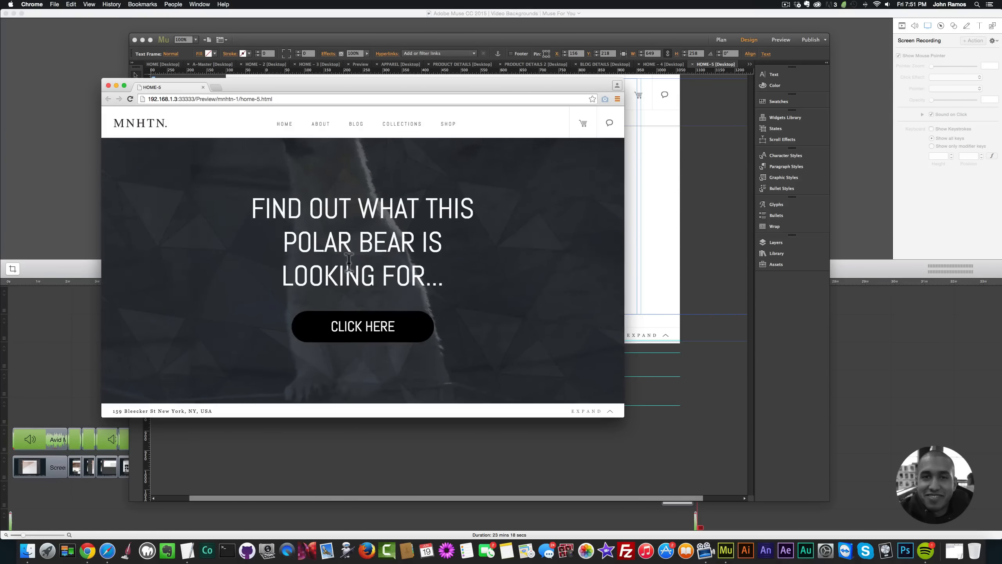
# Step: Set the video background's pattern opacity to 0.1 and preview the page in the browser
pyautogui.click(645, 266)
pyautogui.click(396, 136)
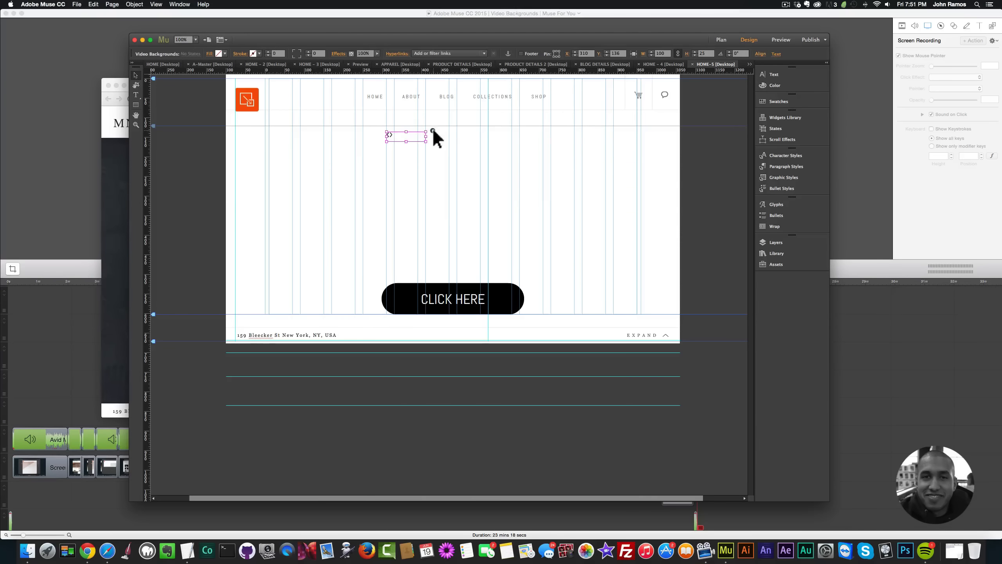
pyautogui.click(433, 130)
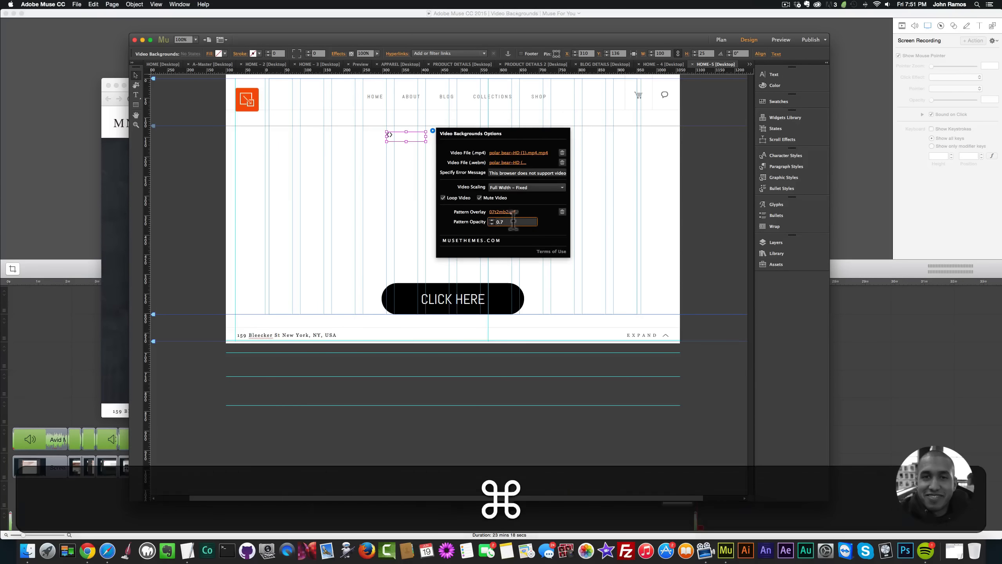
pyautogui.press('cmd+a')
pyautogui.write('.1')
pyautogui.press('Return')
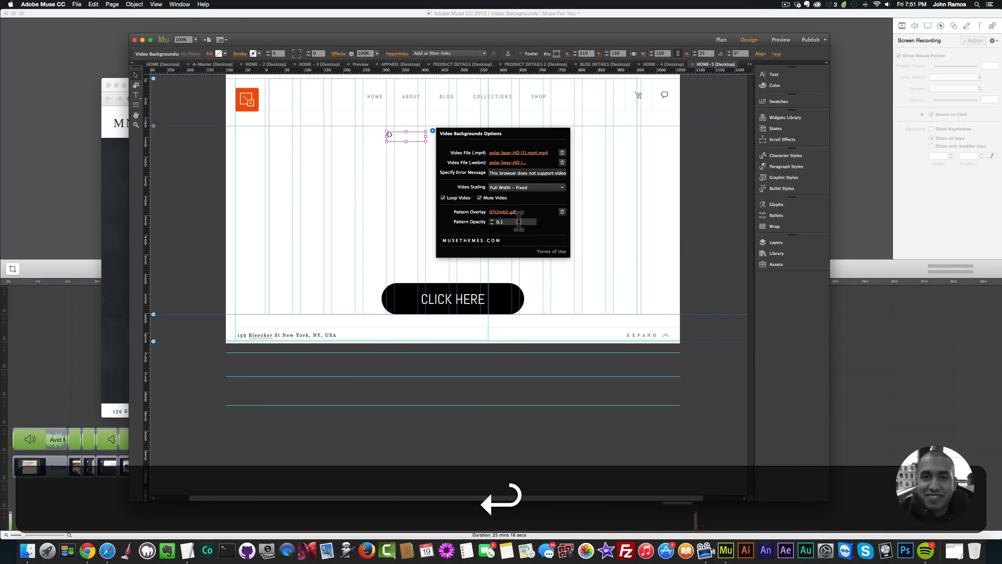
pyautogui.click(572, 227)
pyautogui.press('cmd+shift+e')
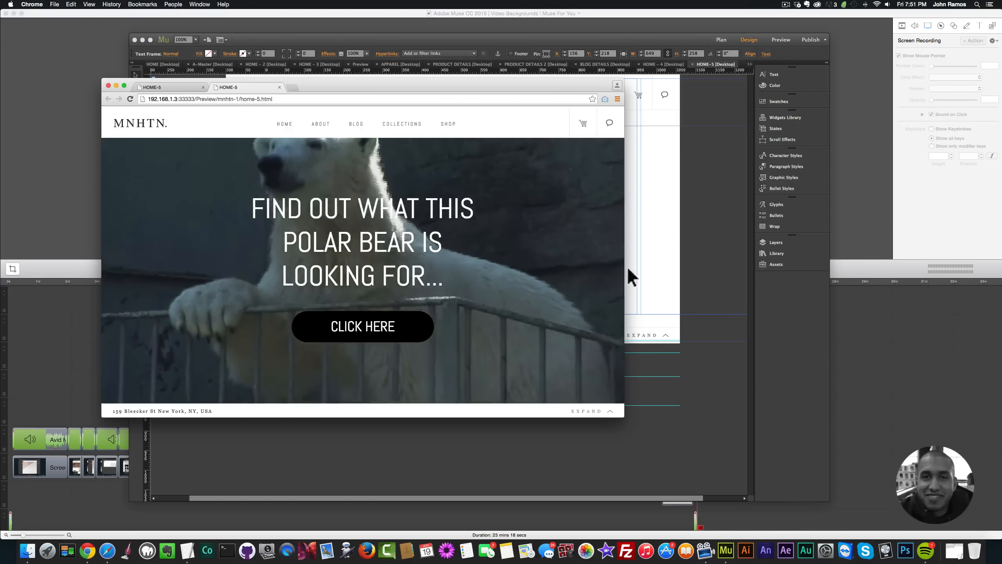
# Step: Raise the video background's pattern opacity to 0.9 and preview the page in the browser
pyautogui.click(648, 242)
pyautogui.click(408, 136)
pyautogui.click(433, 130)
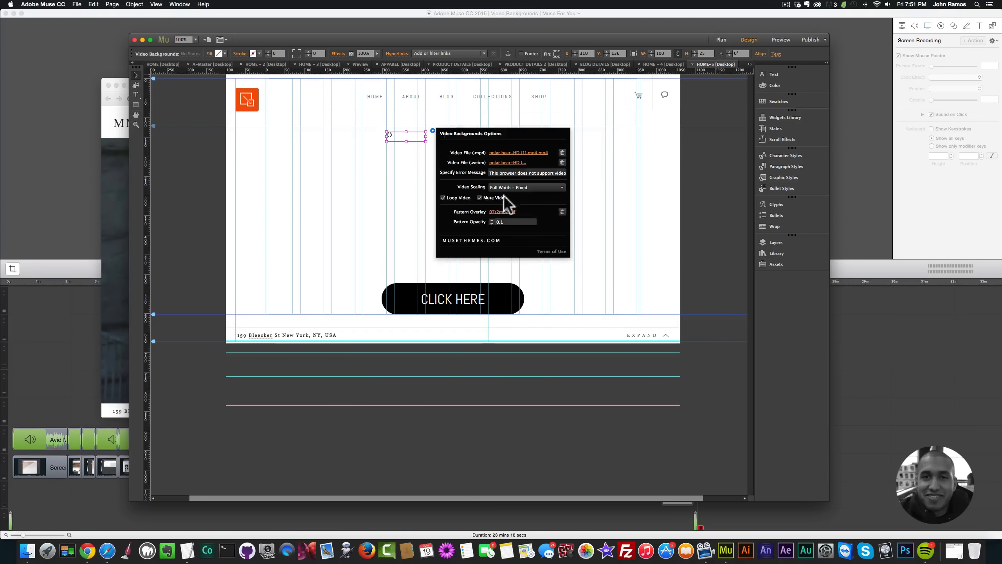
pyautogui.press('super+a')
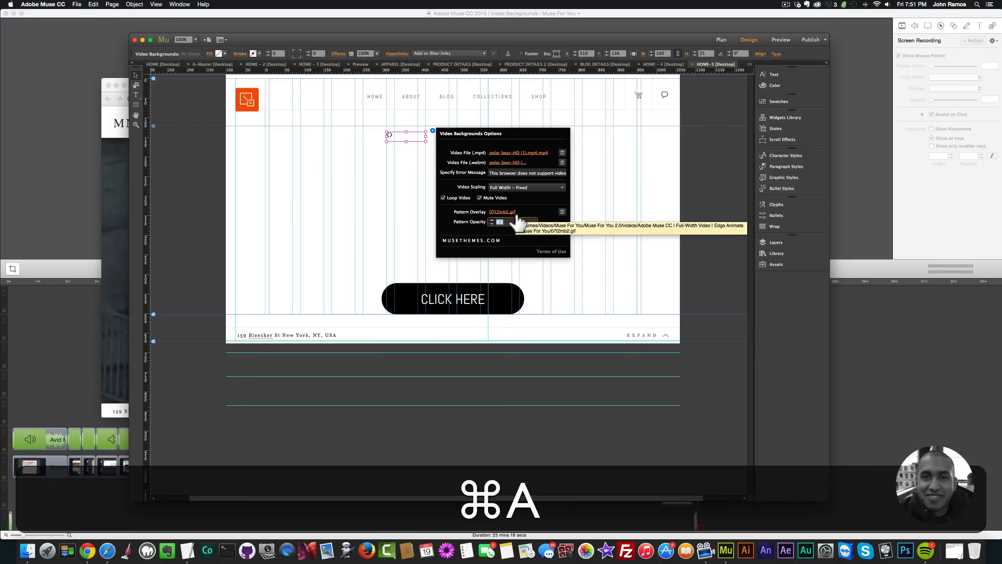
pyautogui.write('0.9')
pyautogui.press('Return')
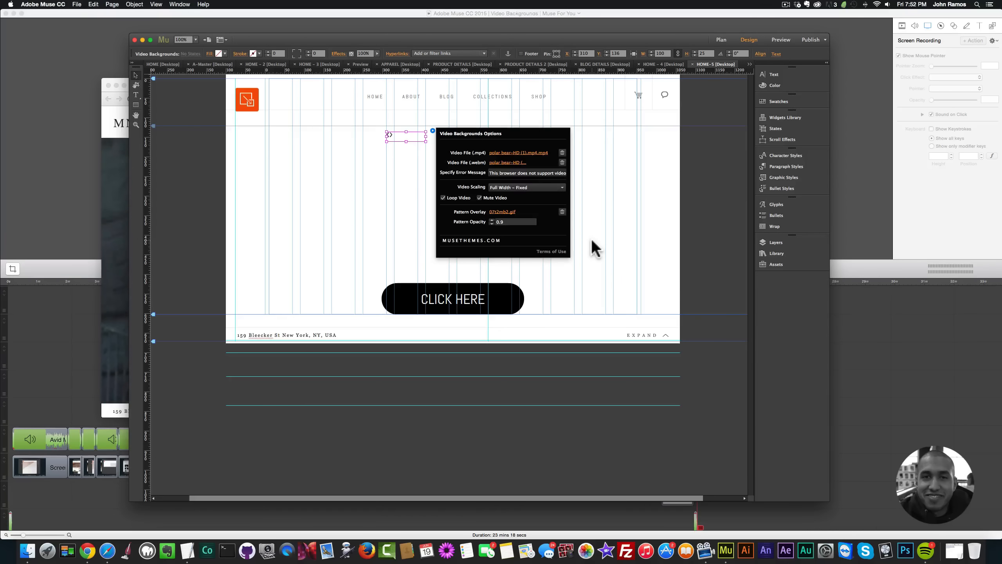
pyautogui.click(591, 238)
pyautogui.press('shift+super+e')
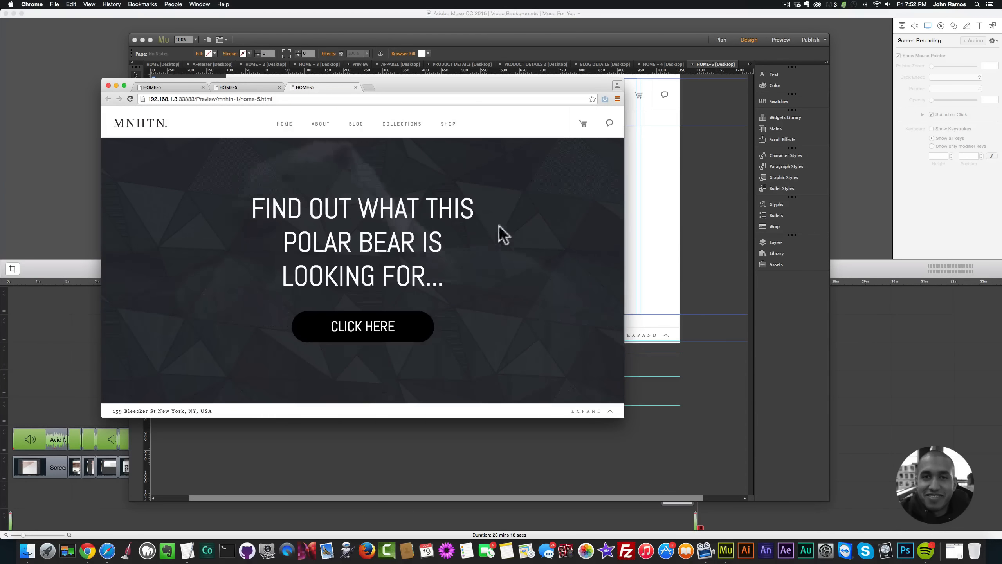
# Step: Set the video background's pattern opacity to 0.7 and preview the page in the browser
pyautogui.click(651, 231)
pyautogui.click(391, 135)
pyautogui.click(432, 131)
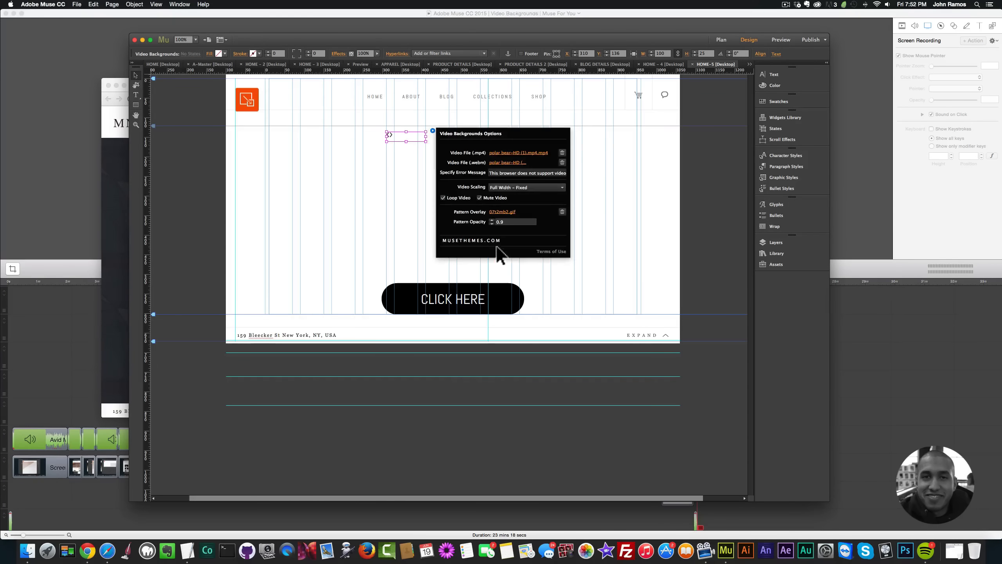
pyautogui.press('super+a')
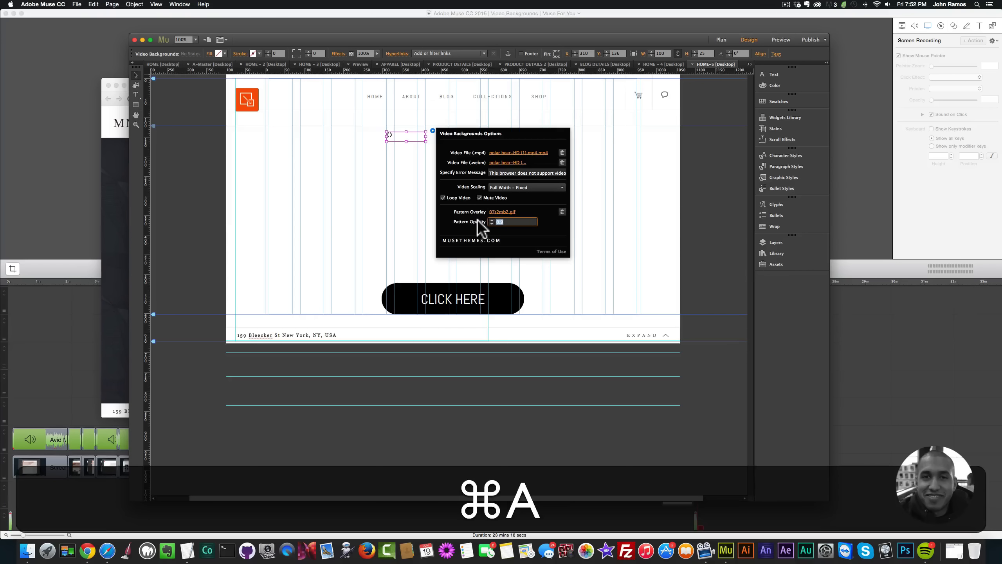
pyautogui.write('0.7')
pyautogui.press('Return')
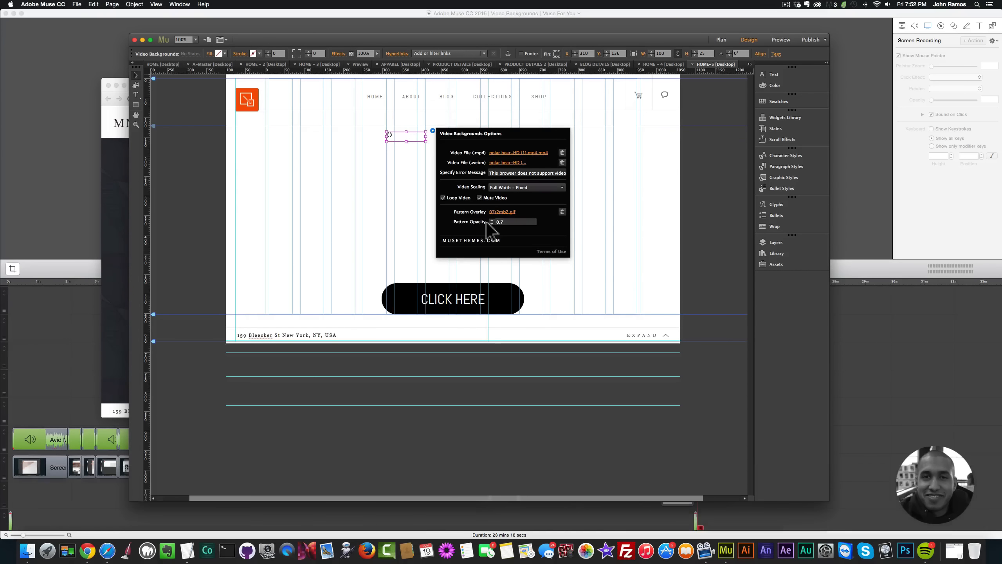
pyautogui.click(549, 264)
pyautogui.press('shift+super+e')
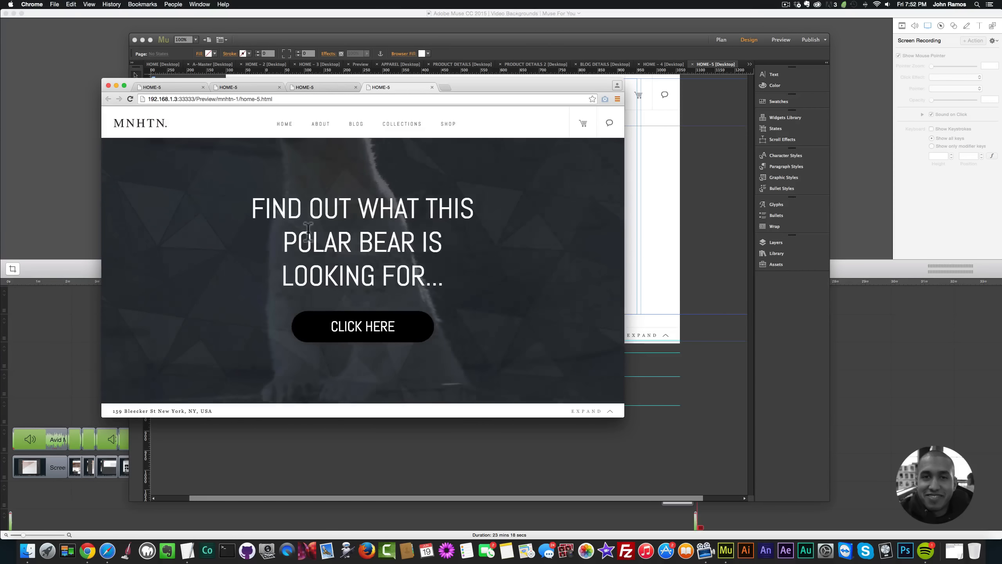
# Step: Open thepatternlibrary.com in a new browser tab and look through its sample patterns
pyautogui.click(445, 88)
pyautogui.write('the')
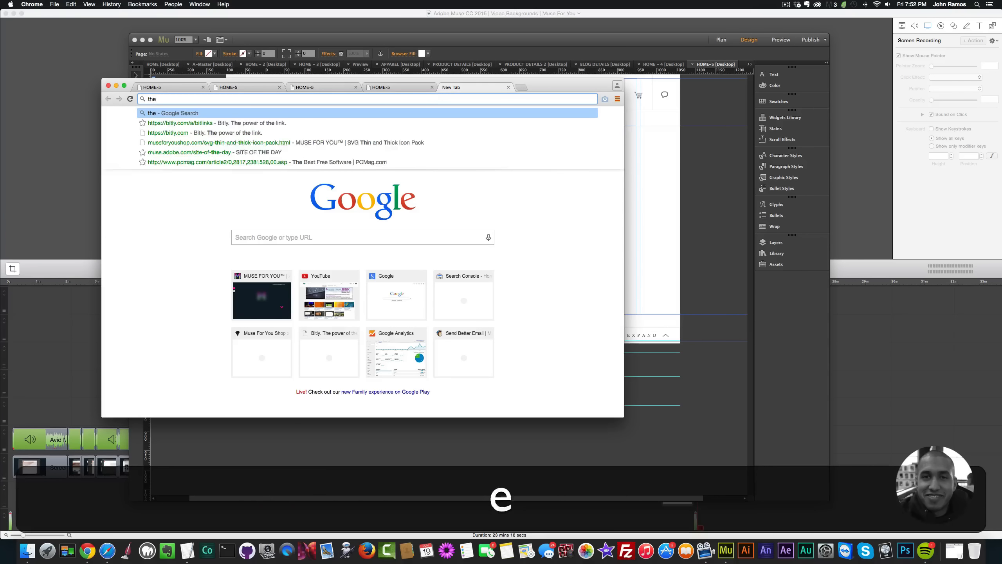
pyautogui.write('patternlibrary')
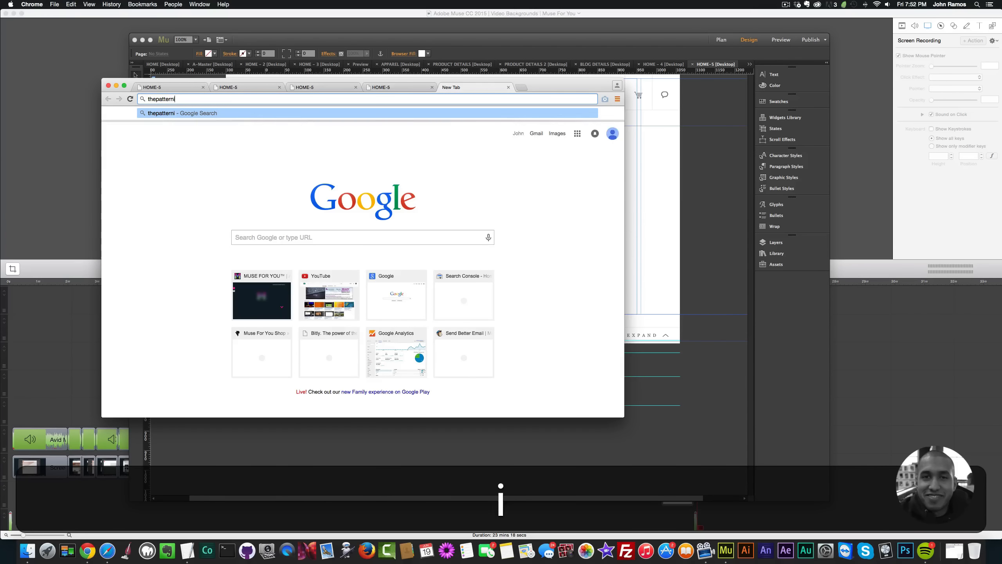
pyautogui.write('.com')
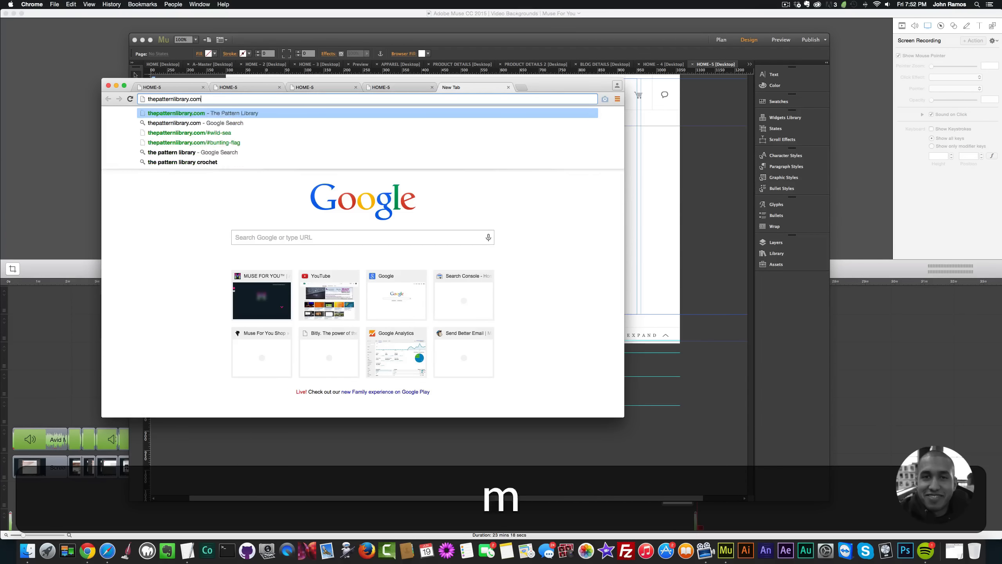
pyautogui.press('Return')
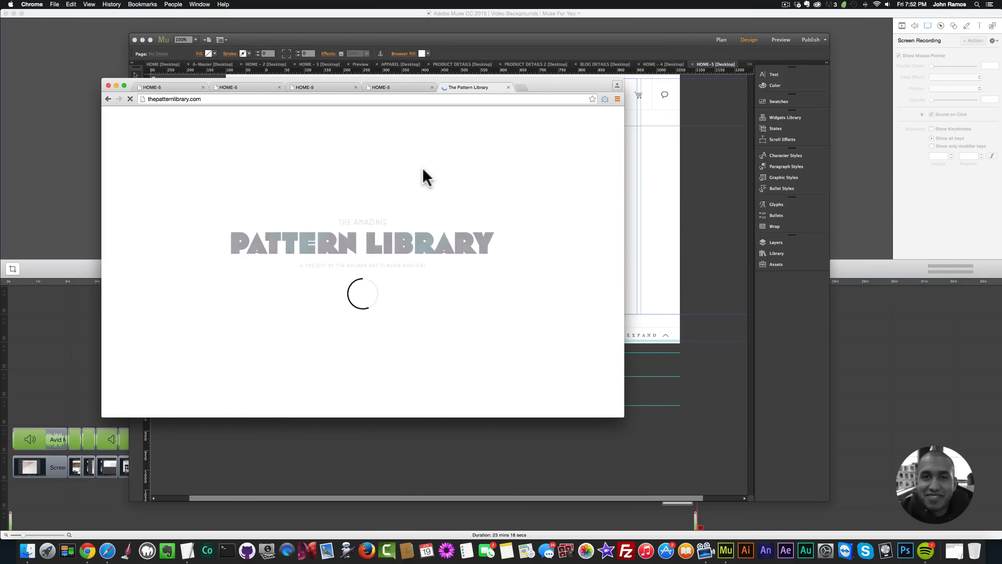
pyautogui.scroll(-20, 401, 208)
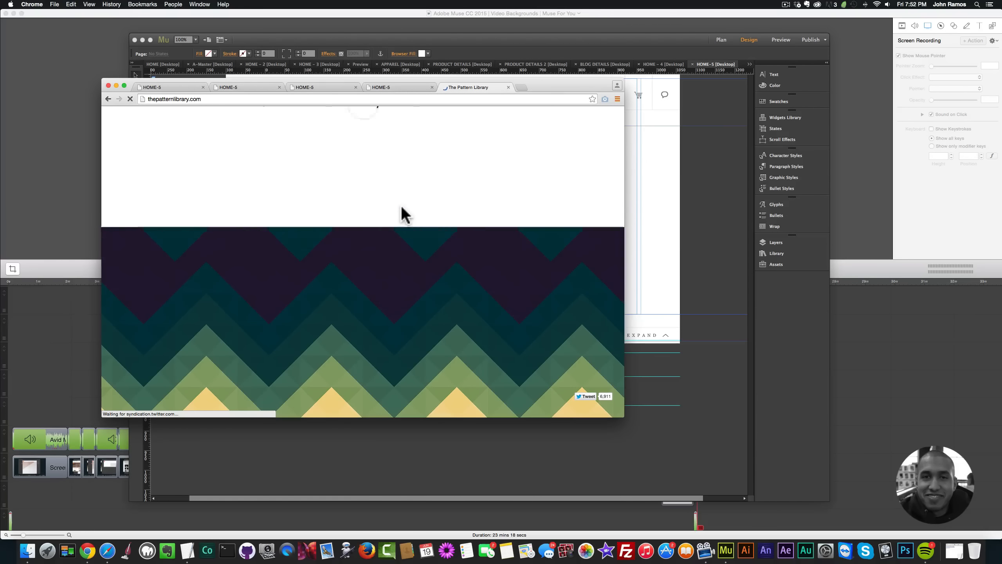
pyautogui.scroll(-10, 401, 214)
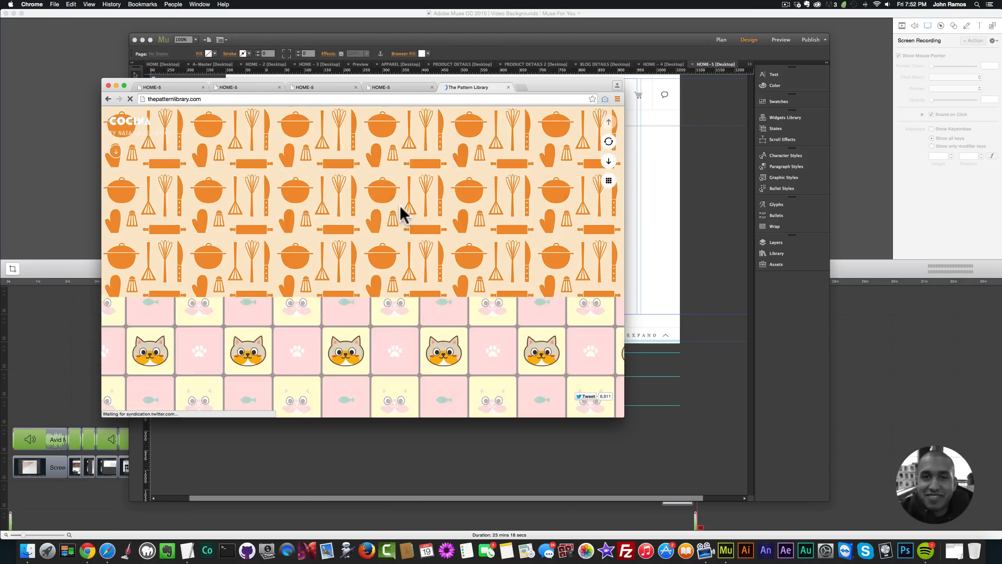
pyautogui.scroll(12, 399, 213)
pyautogui.scroll(5, 398, 205)
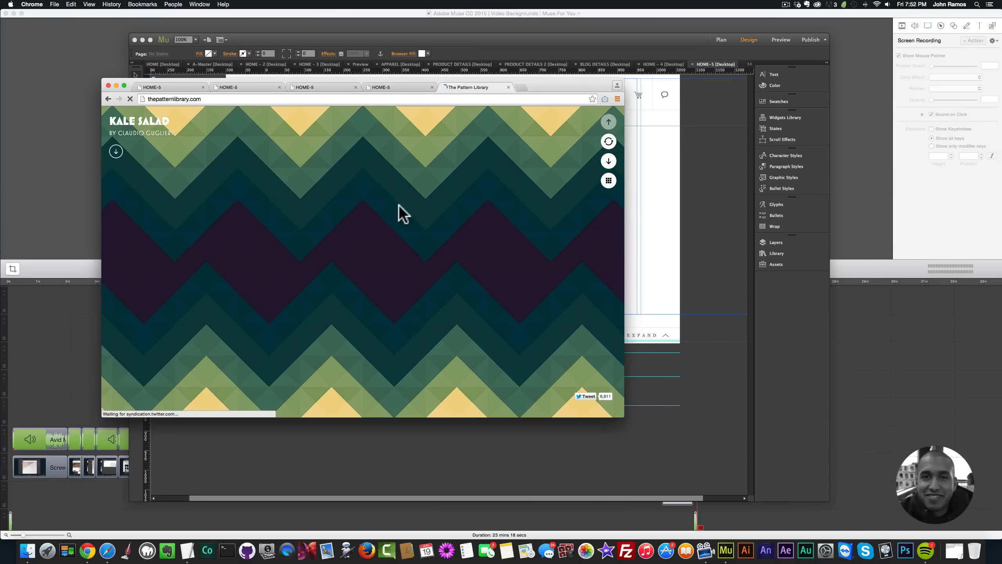
pyautogui.click(664, 215)
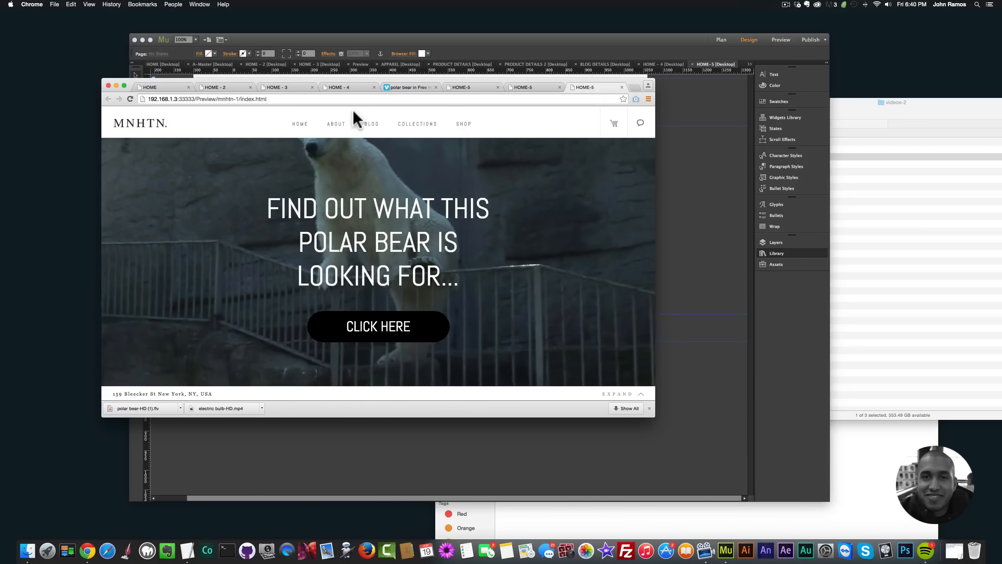
# Step: Add a new page before HOME-5 in the site plan, name it HOME-6 and open it for design
pyautogui.click(702, 207)
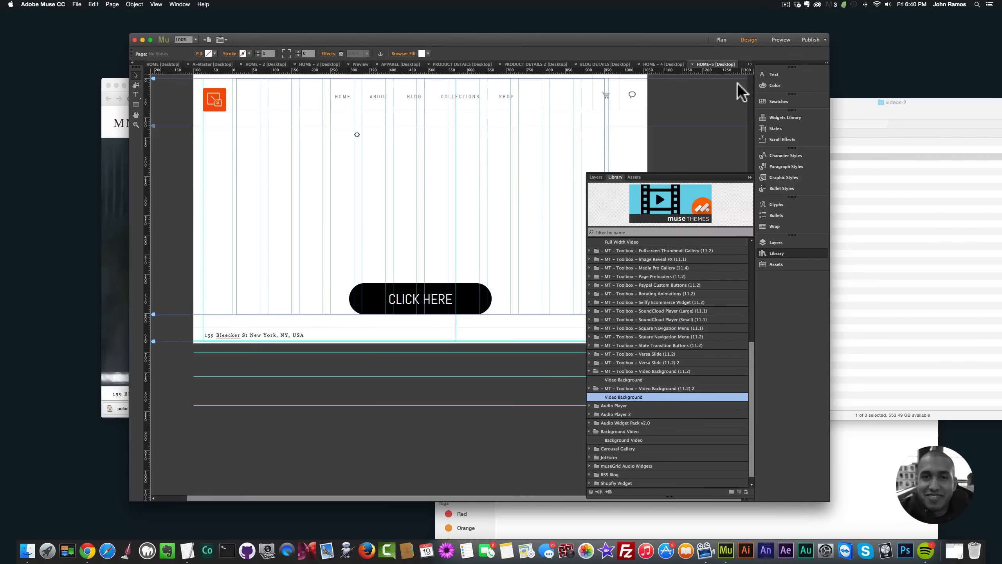
pyautogui.click(719, 40)
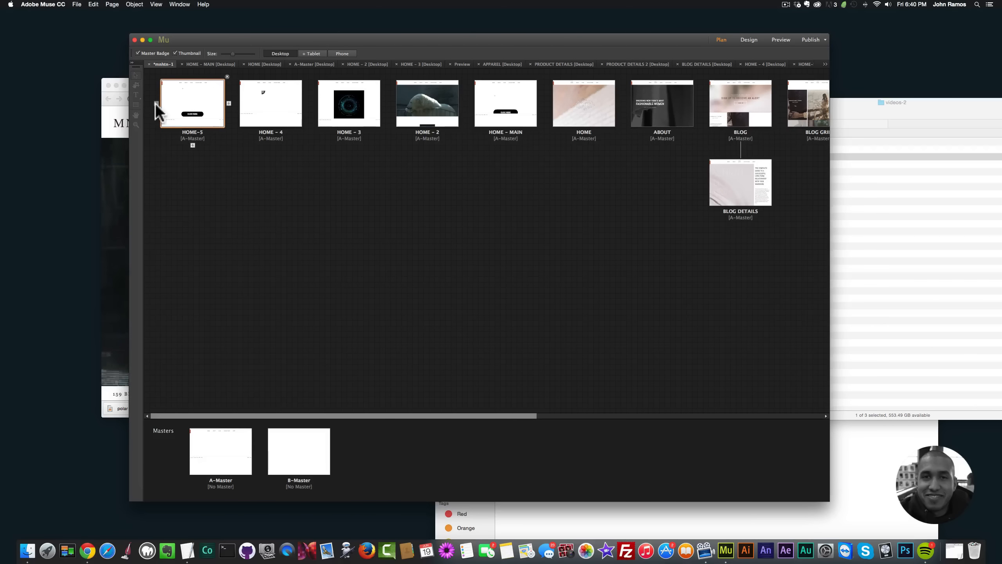
pyautogui.click(156, 102)
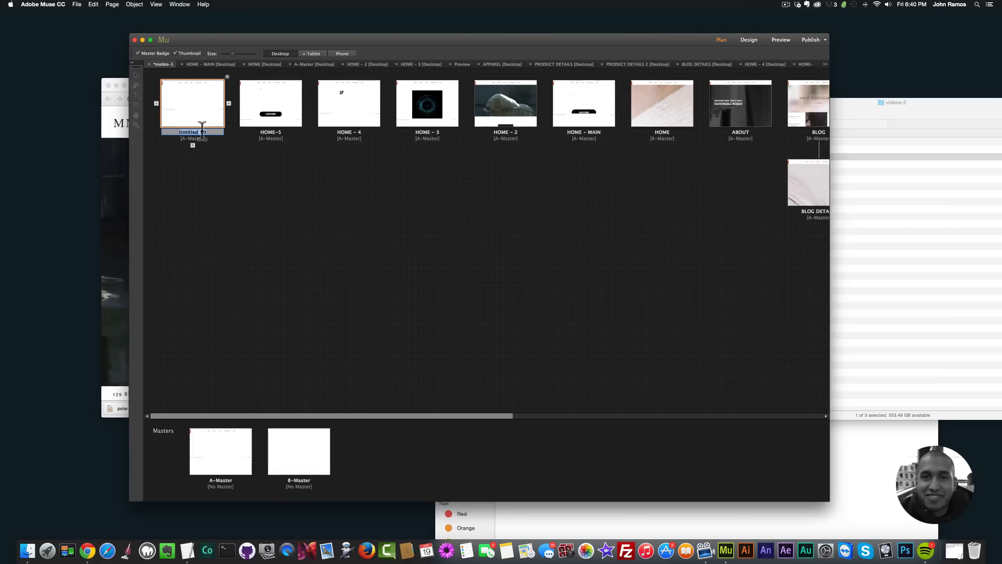
pyautogui.write('HOME-5')
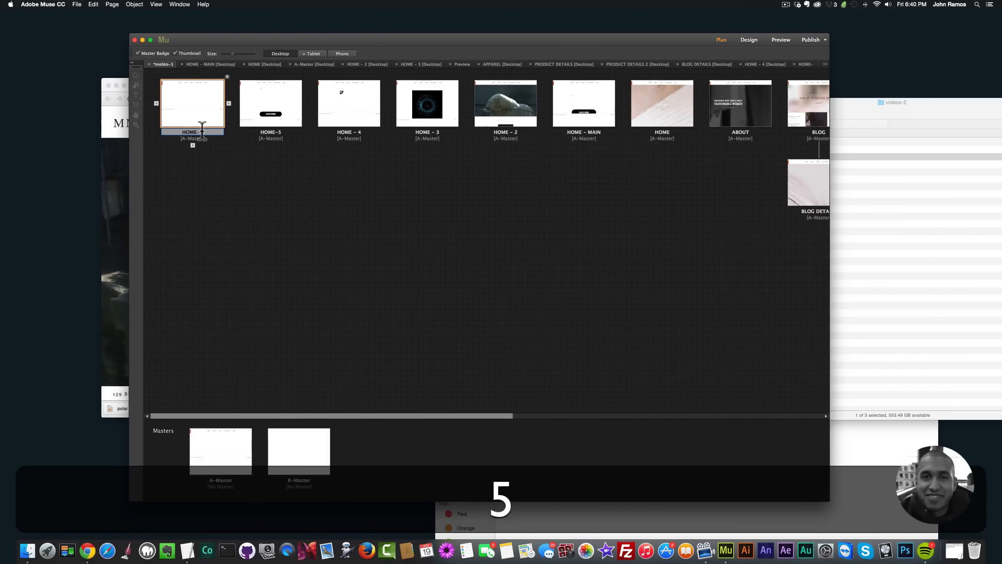
pyautogui.press('BackSpace')
pyautogui.write('6')
pyautogui.doubleClick(197, 112)
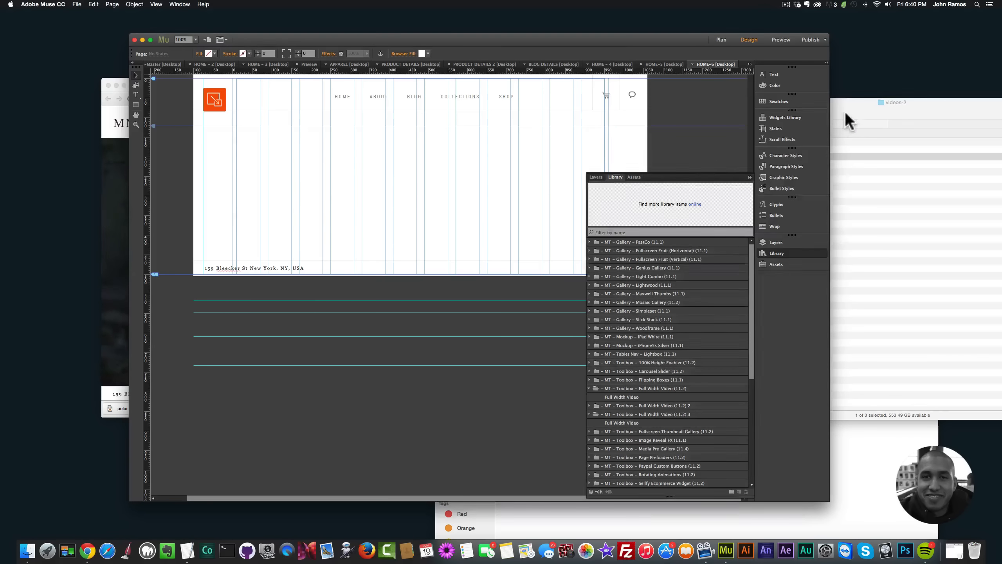
# Step: Import the "- MT - Toolbox - Full Width Video (11.2).mulib" widget from the tutorial folder into the Muse library
pyautogui.click(847, 115)
pyautogui.click(612, 110)
pyautogui.moveTo(666, 99); pyautogui.dragTo(629, 97)
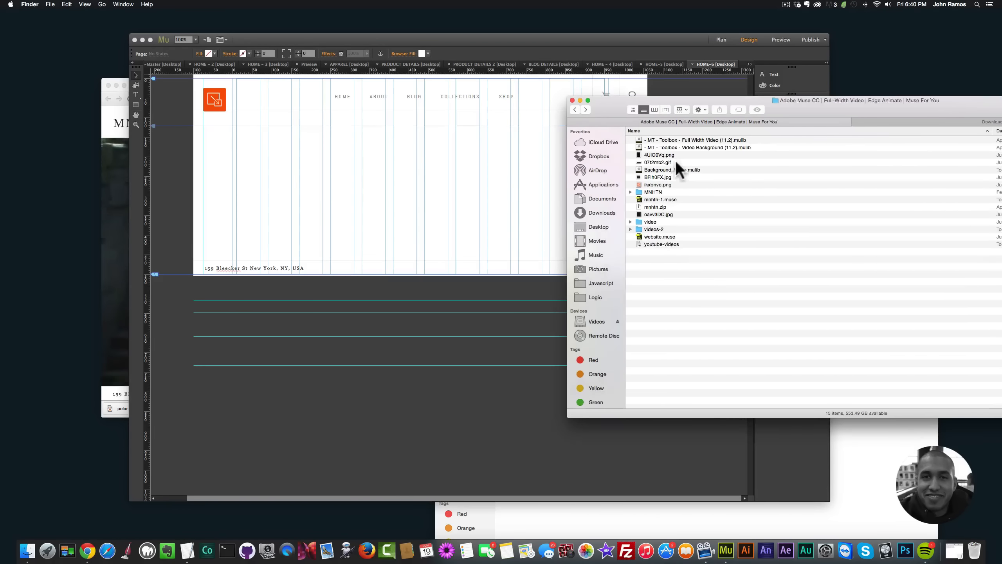
pyautogui.click(681, 146)
pyautogui.click(672, 139)
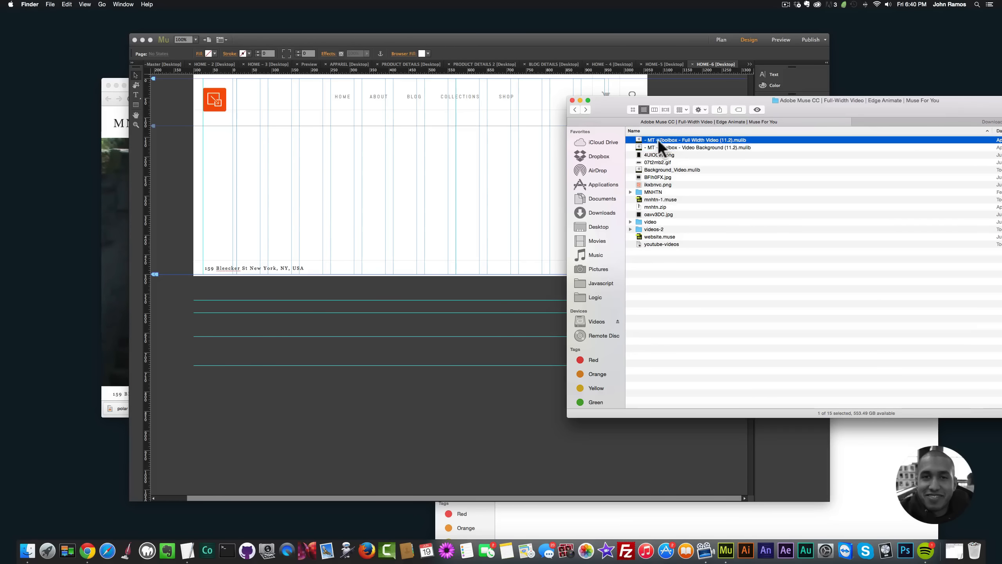
pyautogui.doubleClick(689, 139)
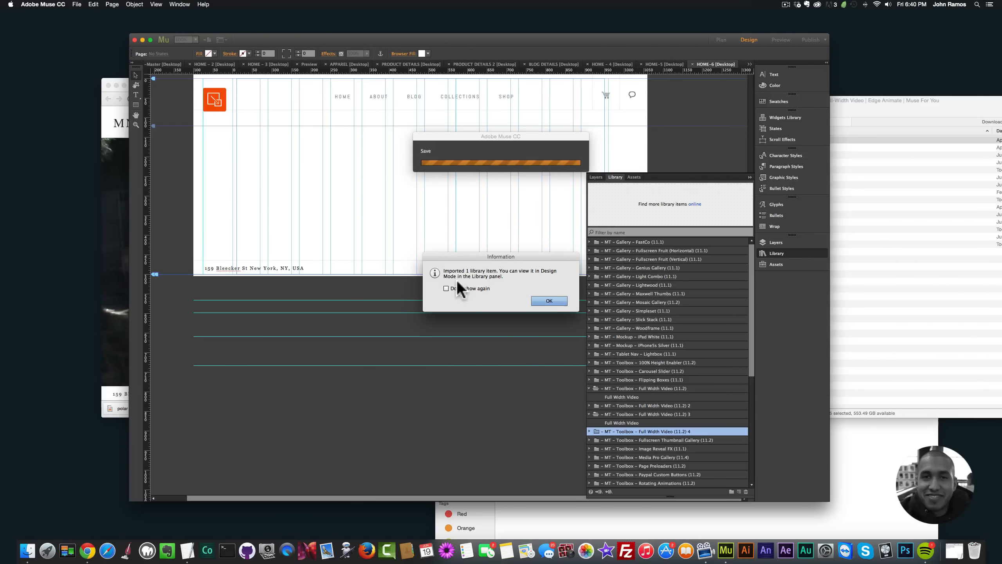
pyautogui.click(545, 300)
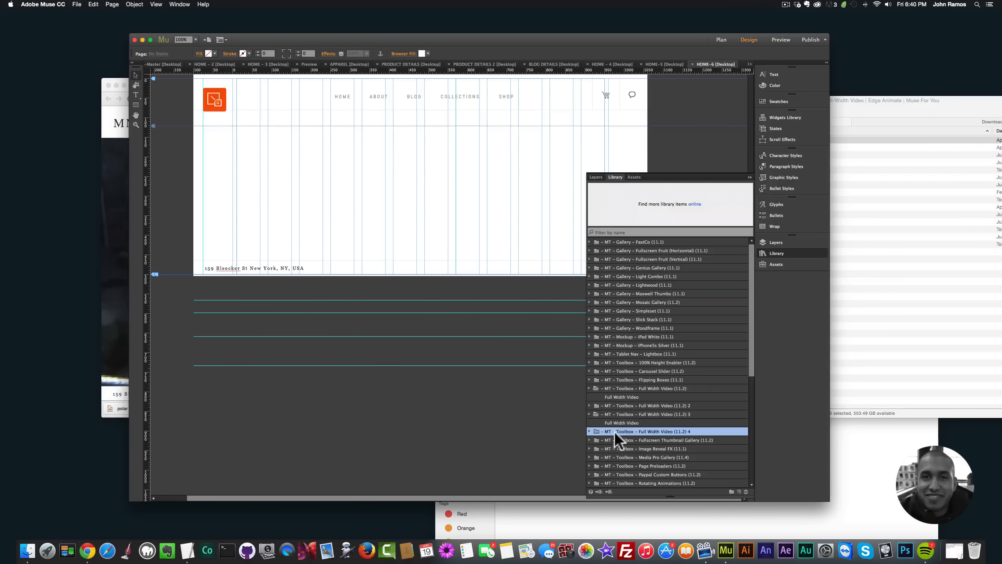
# Step: Place the Full Width Video widget below the header, set it to 100% width and extend its height to about 459 px
pyautogui.click(589, 431)
pyautogui.moveTo(621, 438); pyautogui.dragTo(357, 169)
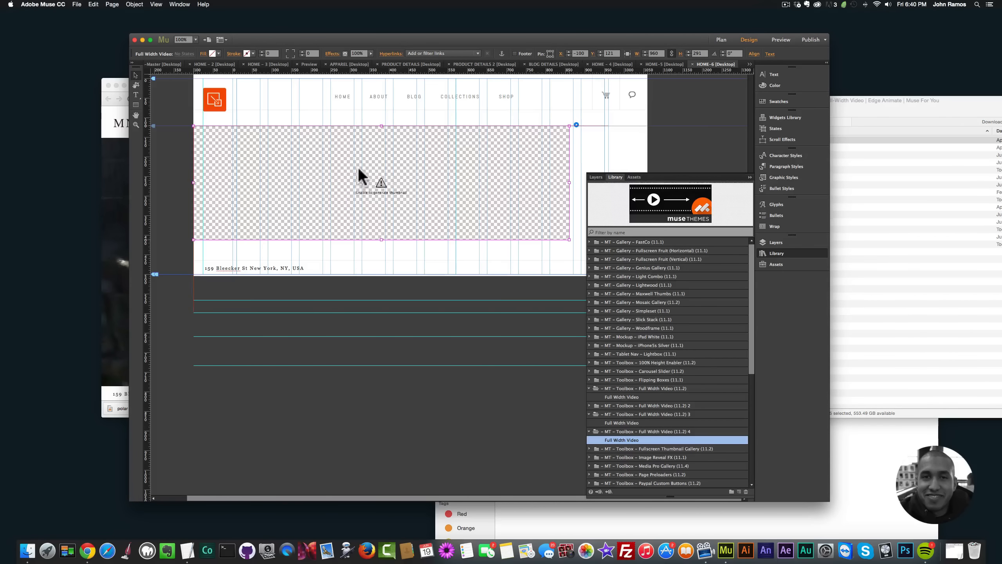
pyautogui.moveTo(446, 167)
pyautogui.mouseDown()
pyautogui.moveTo(474, 179)
pyautogui.moveTo(448, 165)
pyautogui.mouseUp()
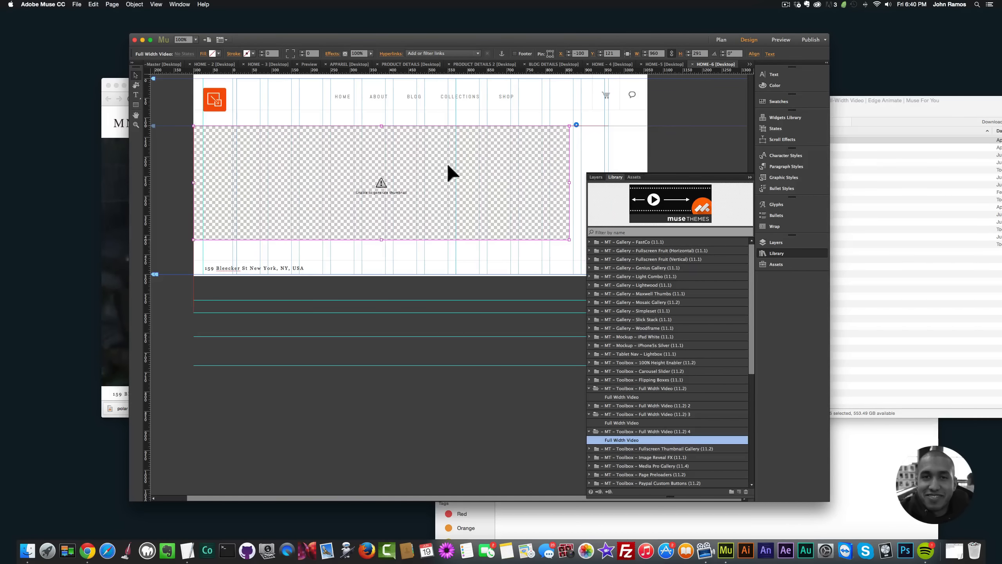
pyautogui.click(628, 53)
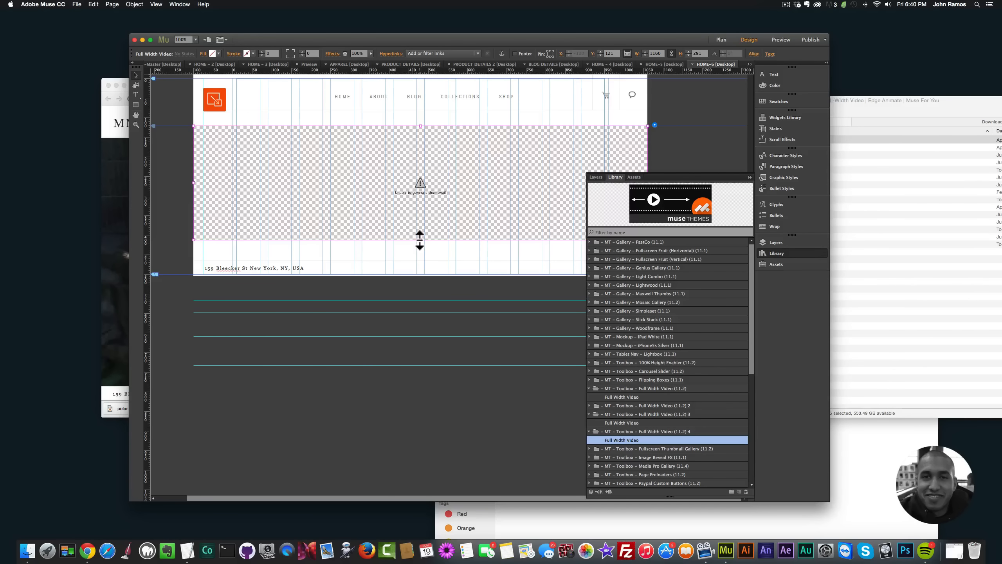
pyautogui.moveTo(421, 240); pyautogui.dragTo(417, 306)
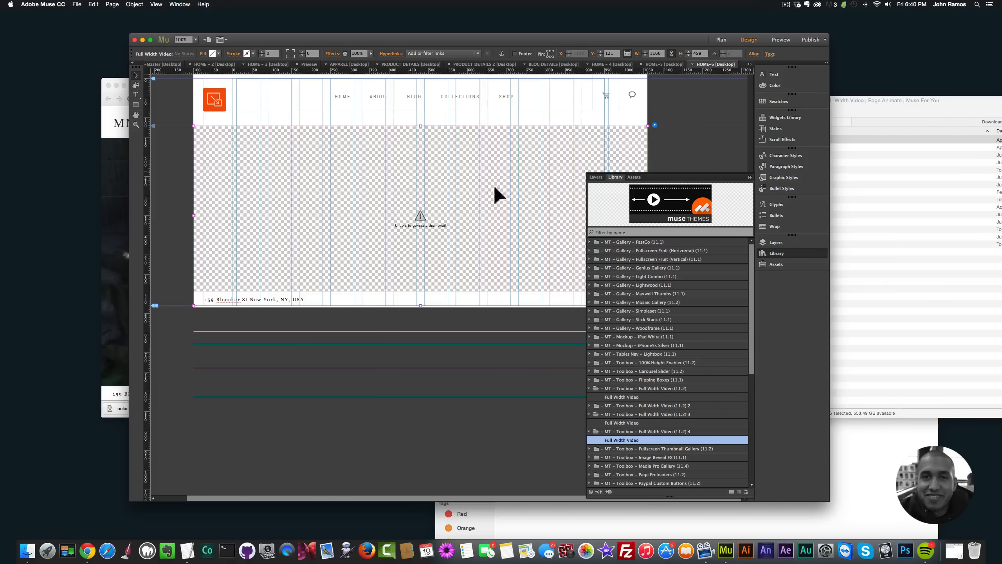
# Step: Assign the polar bear-HD (1) MP4 and WebM files from videos-2 to the Full Width Video widget
pyautogui.click(655, 125)
pyautogui.click(774, 254)
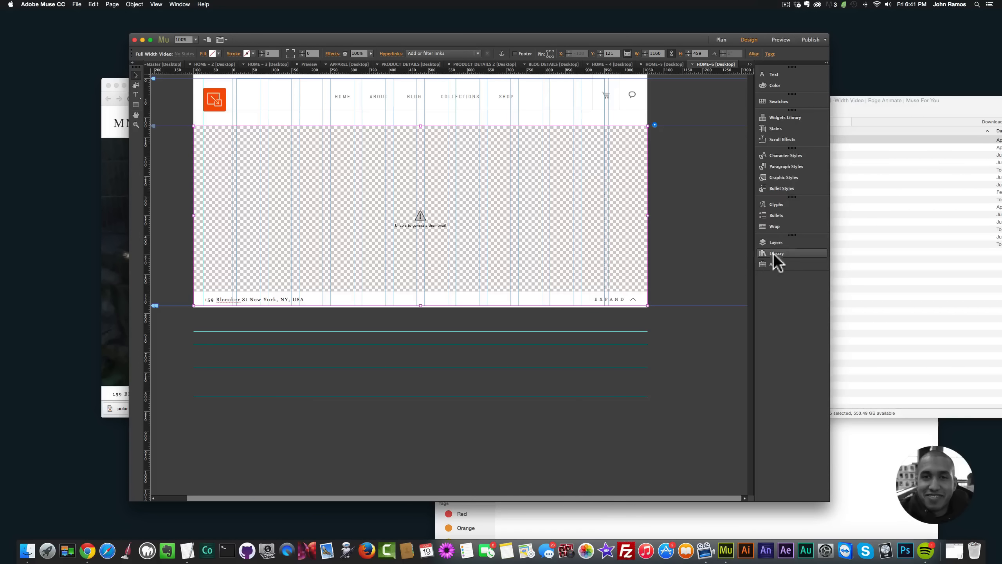
pyautogui.click(782, 255)
pyautogui.click(782, 254)
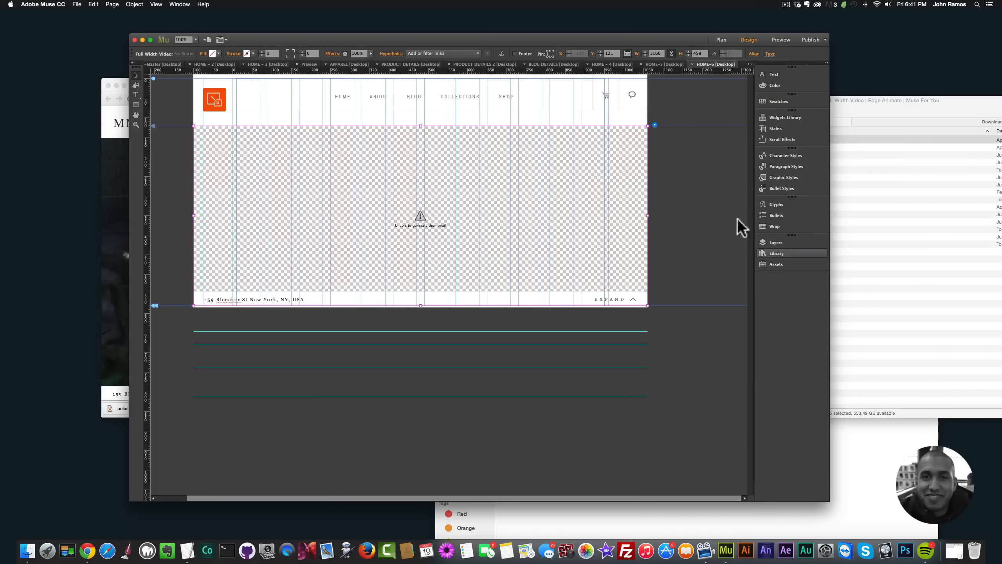
pyautogui.click(654, 125)
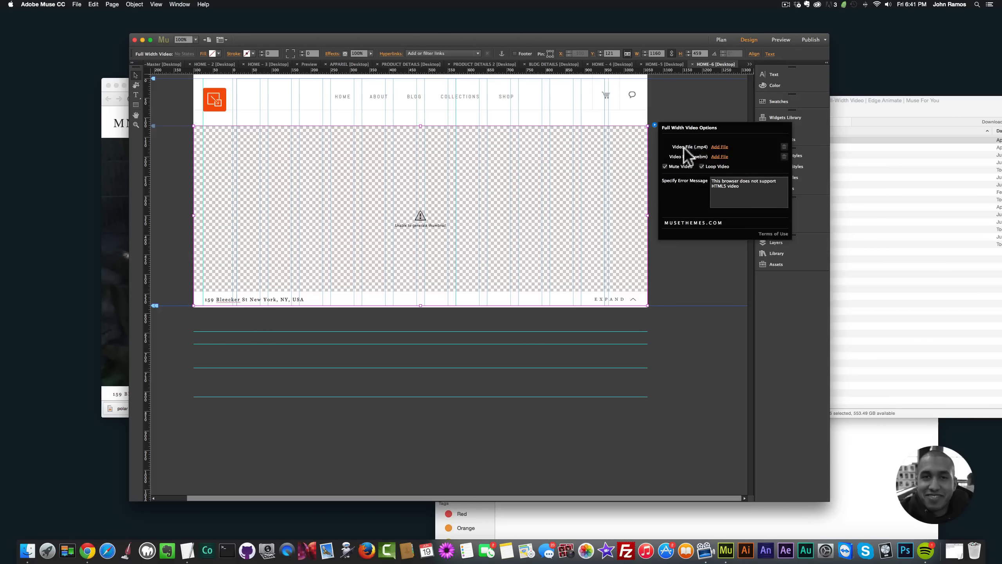
pyautogui.click(718, 148)
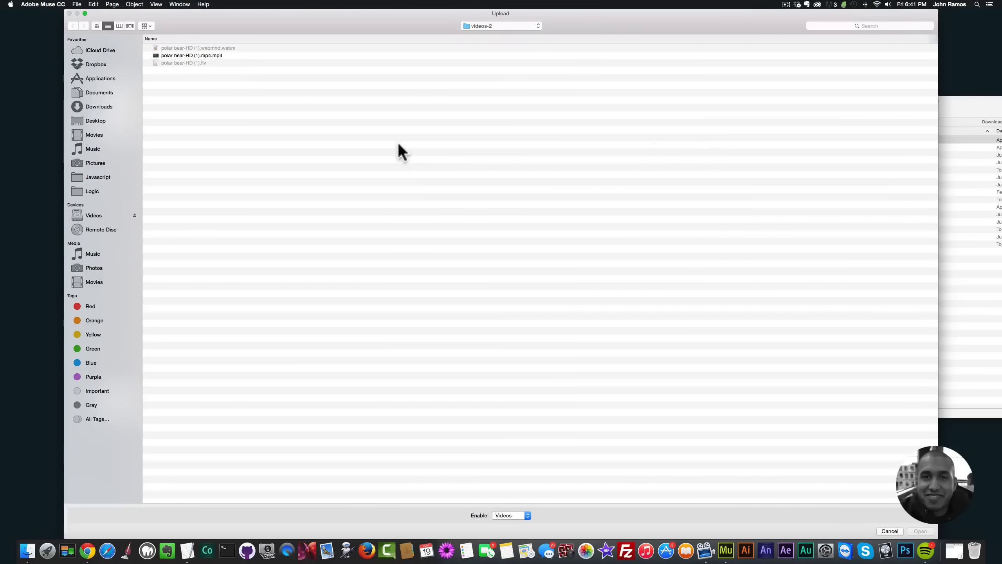
pyautogui.doubleClick(216, 55)
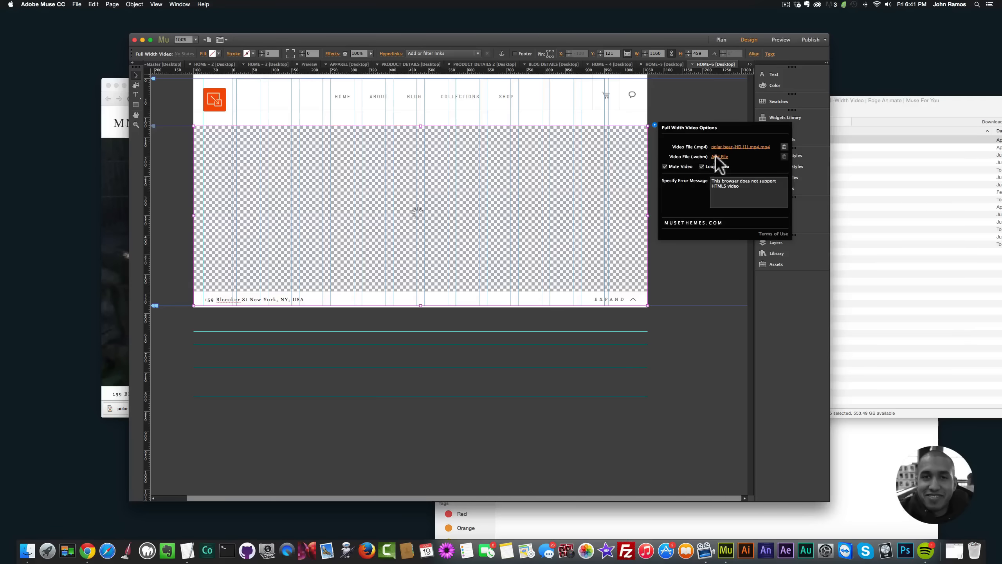
pyautogui.click(716, 156)
pyautogui.click(209, 47)
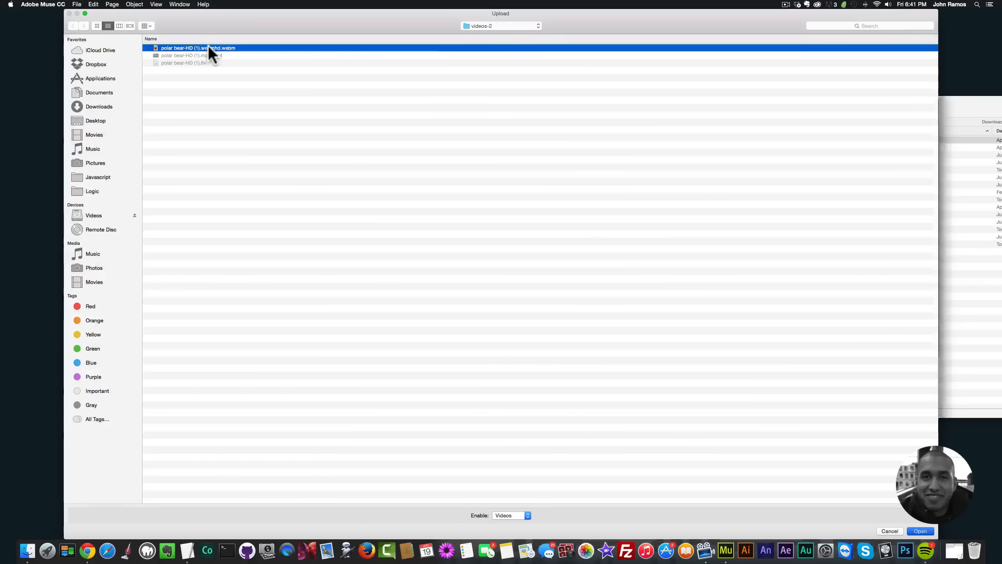
pyautogui.doubleClick(208, 48)
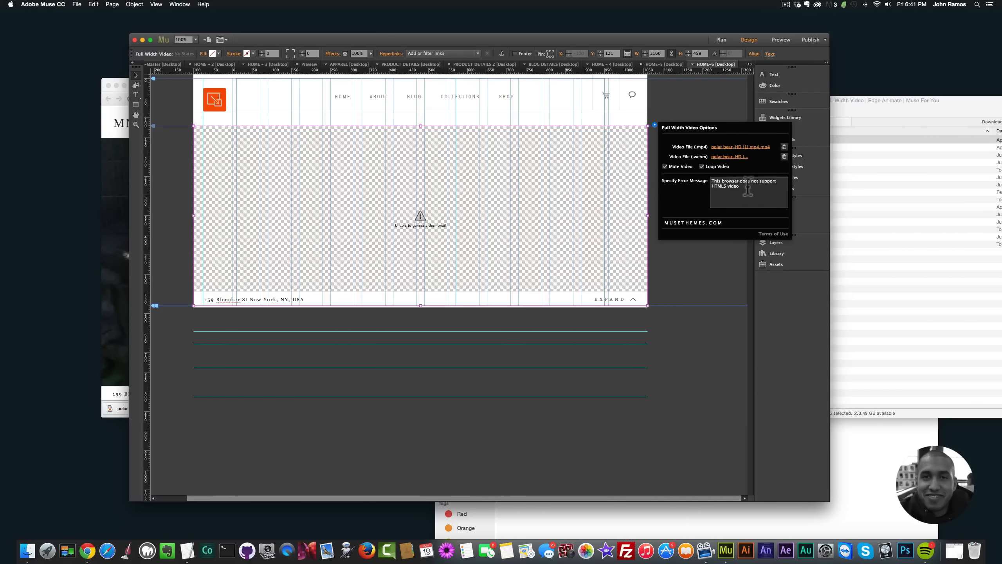
# Step: Preview the HOME-6 page with the full-width video in the browser, and return to the Muse design
pyautogui.click(663, 243)
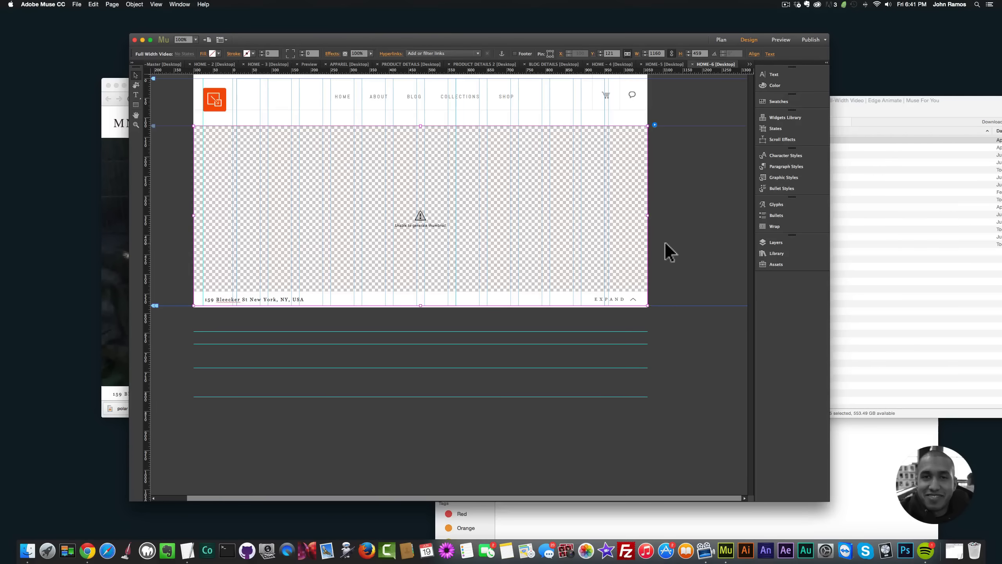
pyautogui.press('shift+super+e')
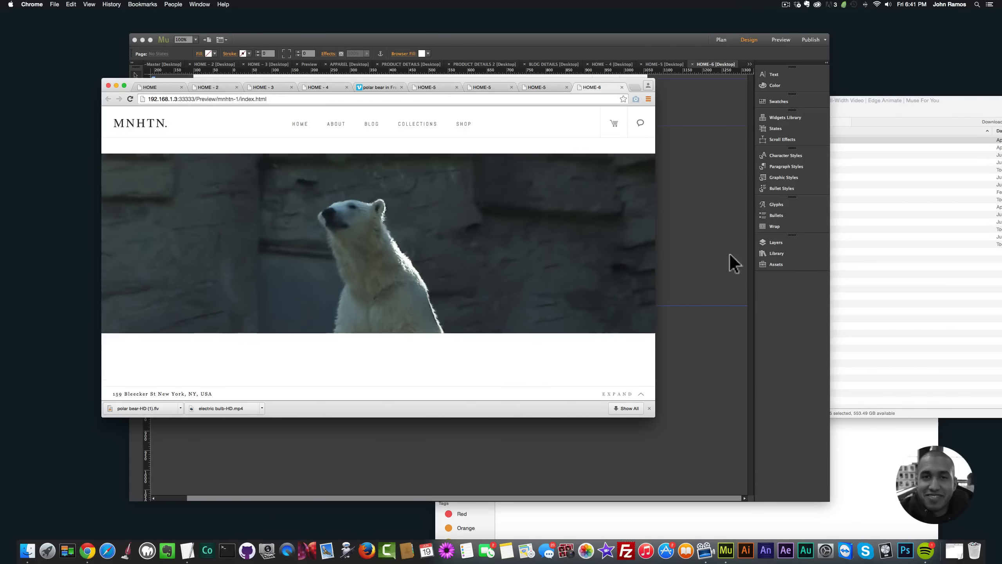
pyautogui.click(670, 254)
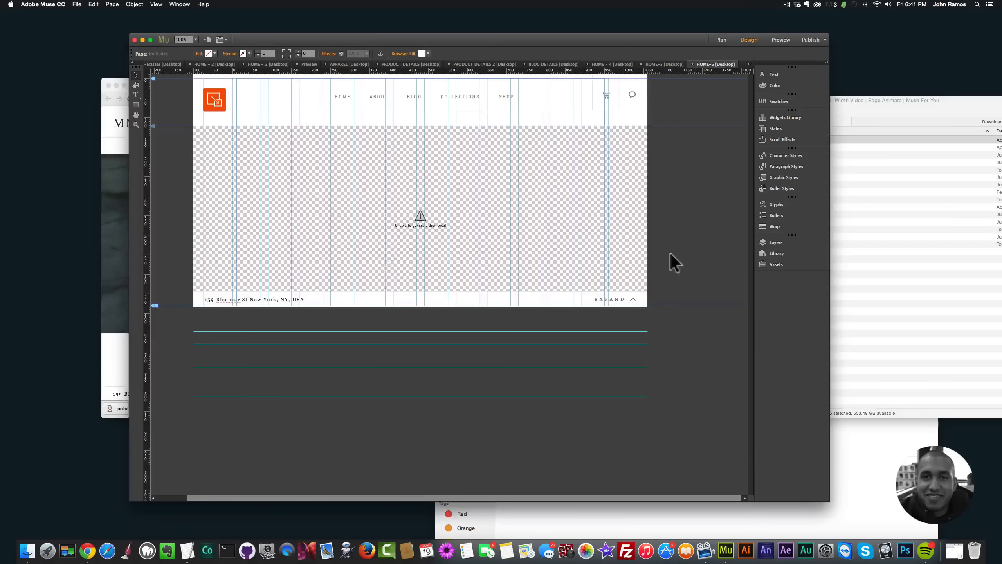
# Step: Draw a rectangle about 995 px tall below the video, stretch it to full browser width and align it with the video's lower edge
pyautogui.click(135, 104)
pyautogui.moveTo(182, 270)
pyautogui.mouseDown()
pyautogui.moveTo(347, 392)
pyautogui.moveTo(588, 510)
pyautogui.moveTo(629, 522)
pyautogui.moveTo(561, 461)
pyautogui.moveTo(651, 512)
pyautogui.moveTo(648, 463)
pyautogui.mouseUp()
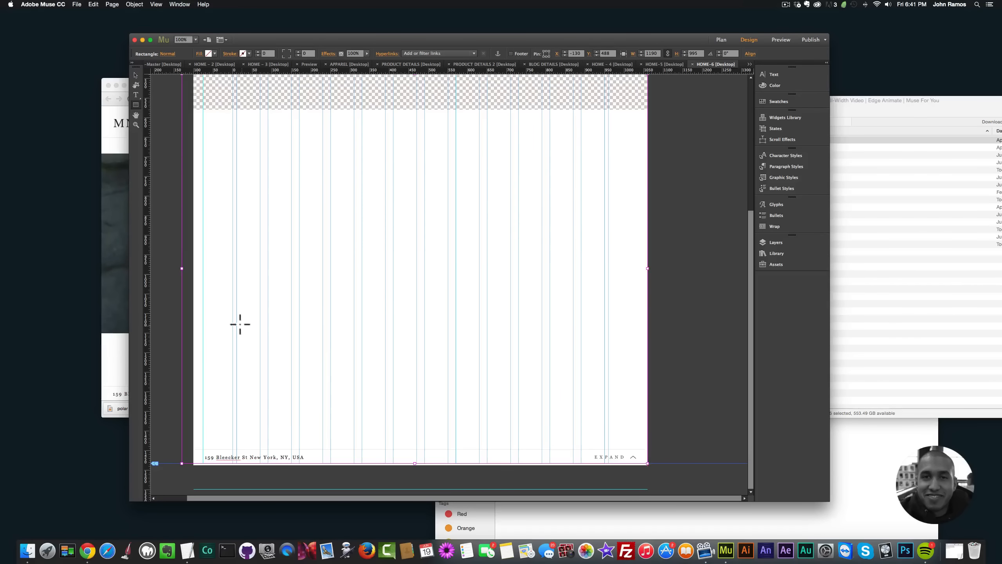
pyautogui.click(136, 74)
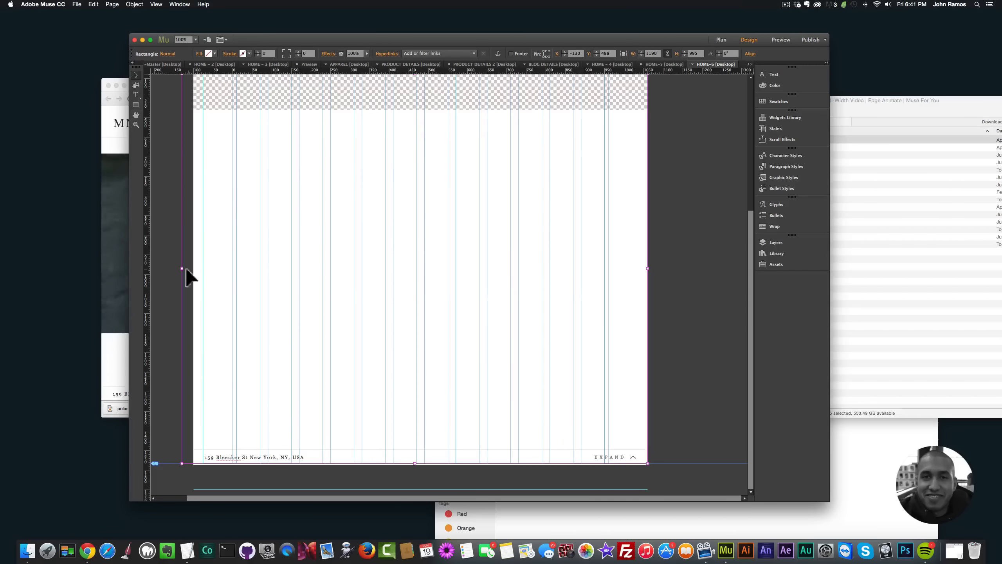
pyautogui.moveTo(189, 269); pyautogui.dragTo(198, 270)
pyautogui.moveTo(351, 263); pyautogui.dragTo(355, 294)
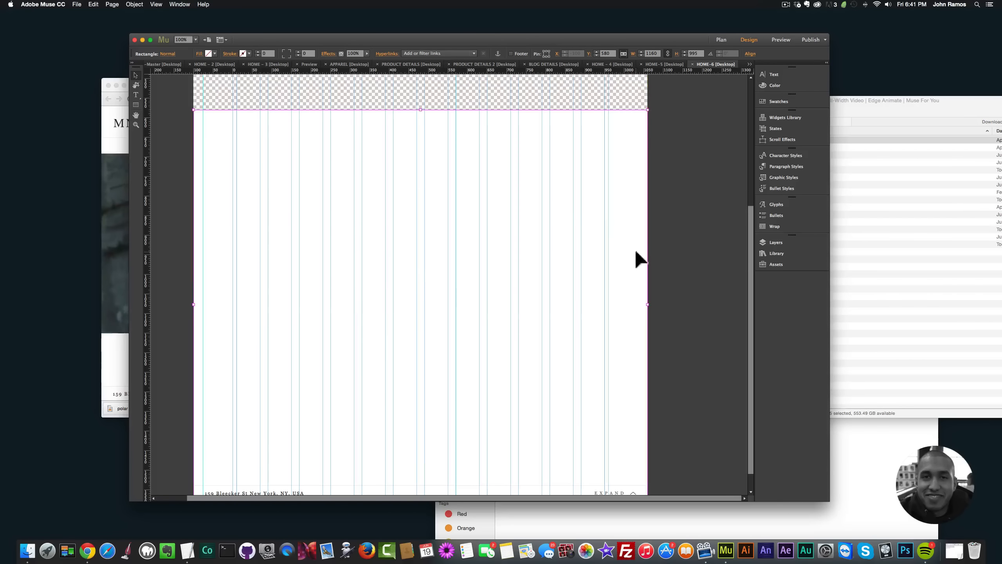
pyautogui.scroll(5, 666, 215)
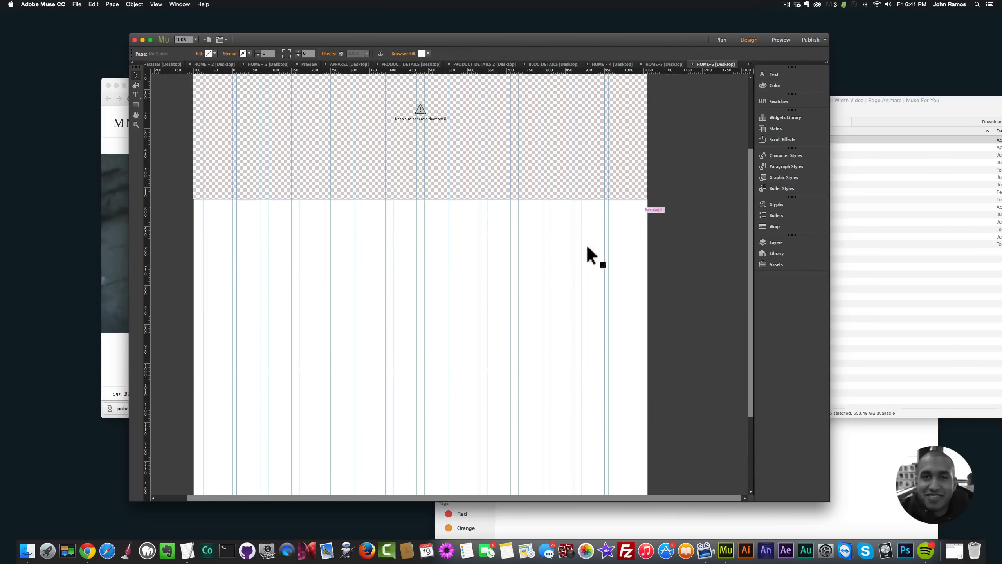
# Step: Move the full-width video up to Y 75 and the rectangle below it to Y 534, flush with the video's lower edge
pyautogui.scroll(6, 571, 158)
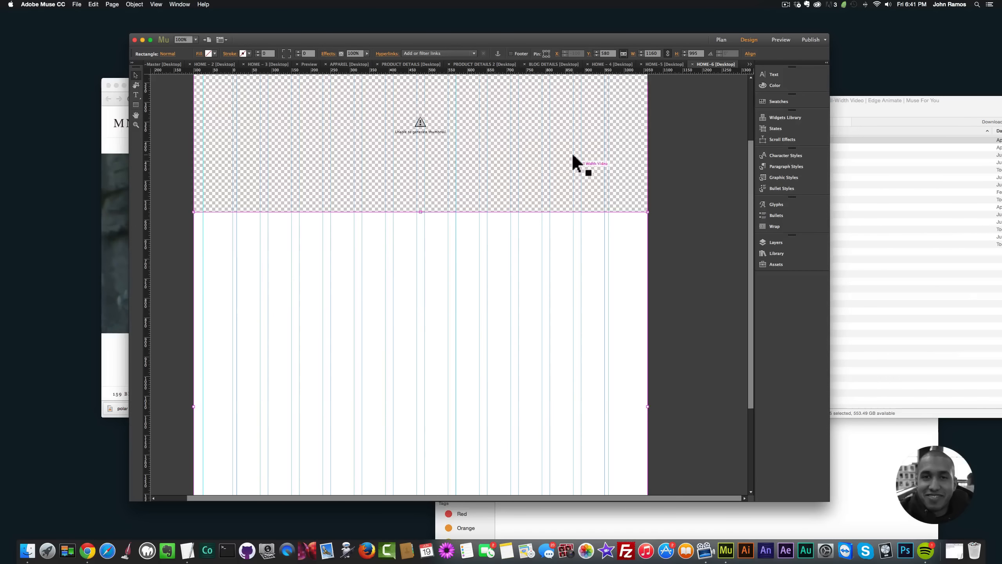
pyautogui.click(518, 191)
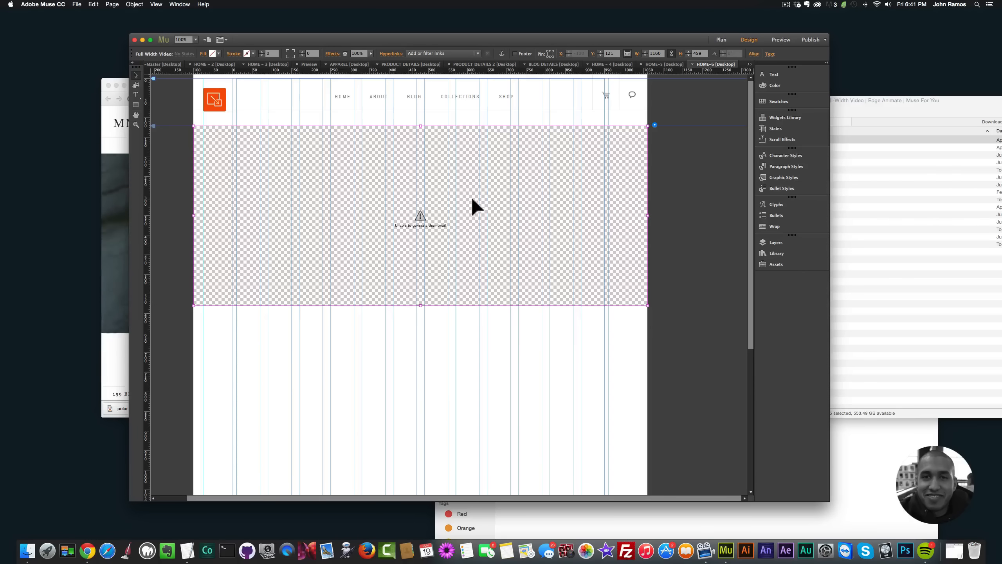
pyautogui.moveTo(451, 190); pyautogui.dragTo(451, 175)
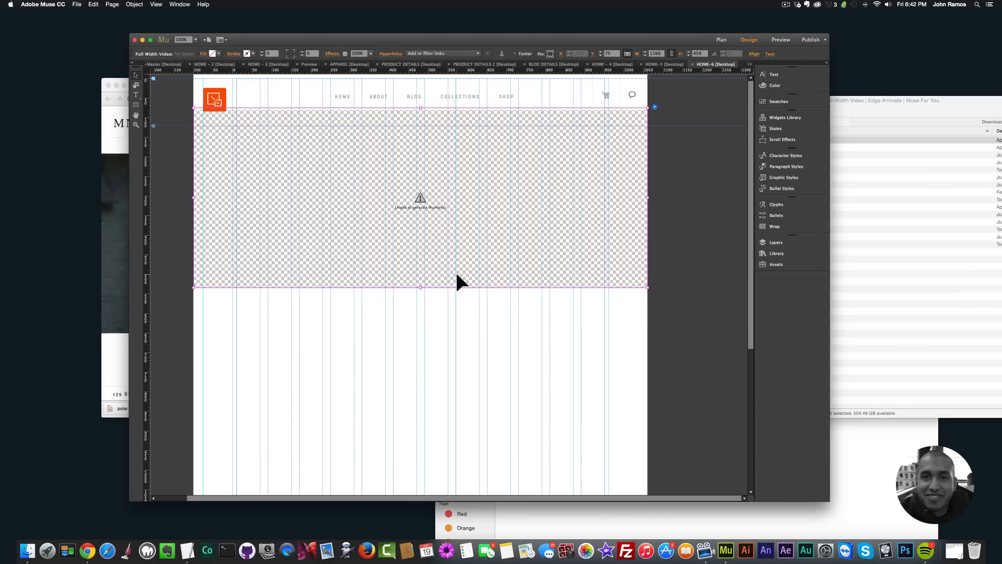
pyautogui.moveTo(449, 318); pyautogui.dragTo(449, 302)
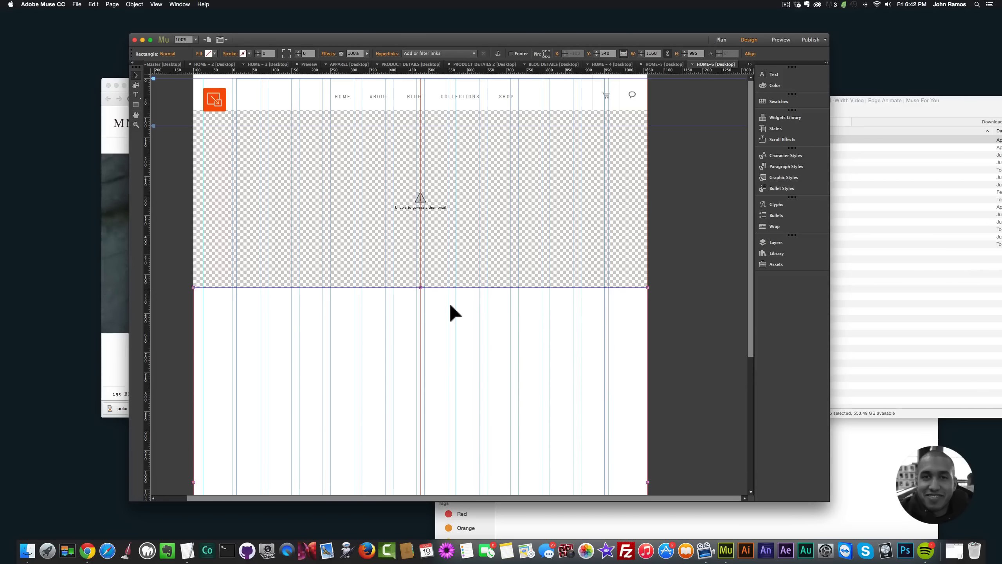
pyautogui.click(456, 218)
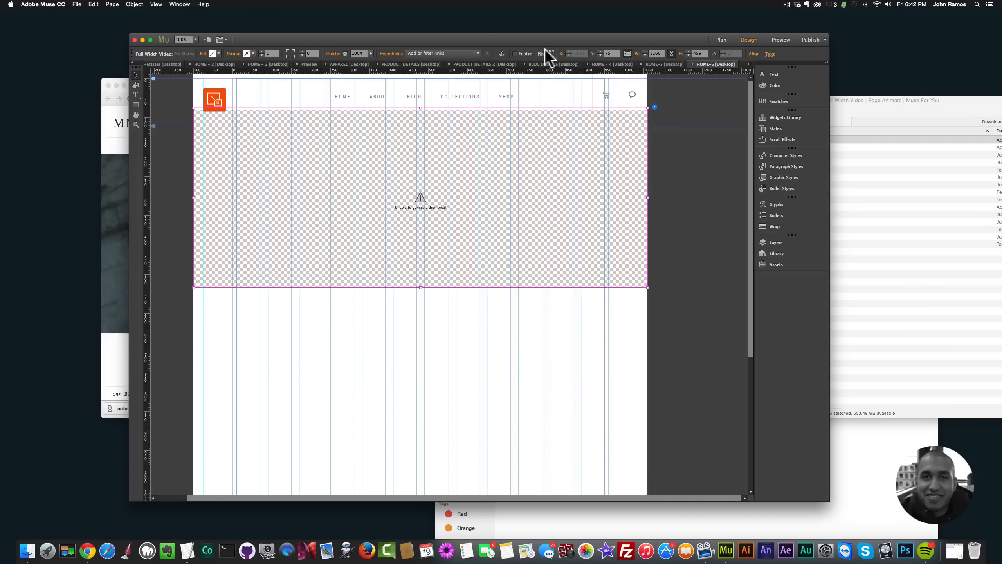
pyautogui.click(513, 317)
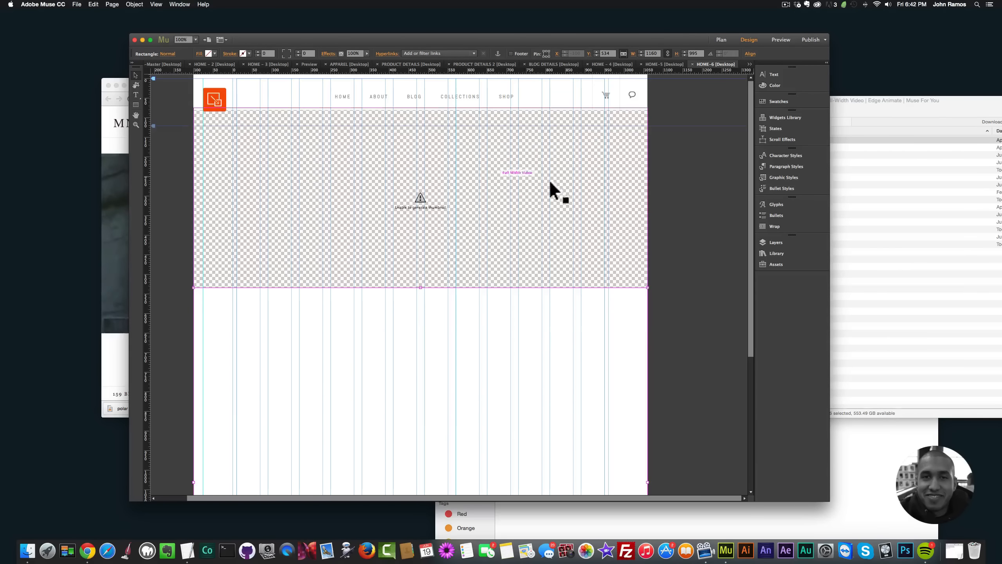
# Step: Switch to Finder, open the social media folder in Muse For You 2.0 and show its files as icons
pyautogui.click(842, 186)
pyautogui.click(574, 110)
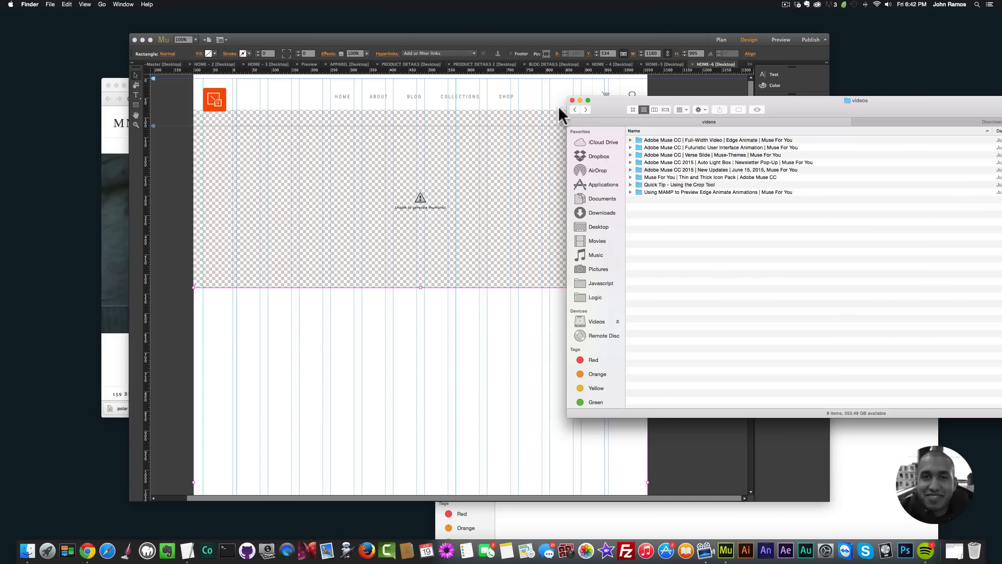
pyautogui.click(574, 109)
pyautogui.doubleClick(808, 321)
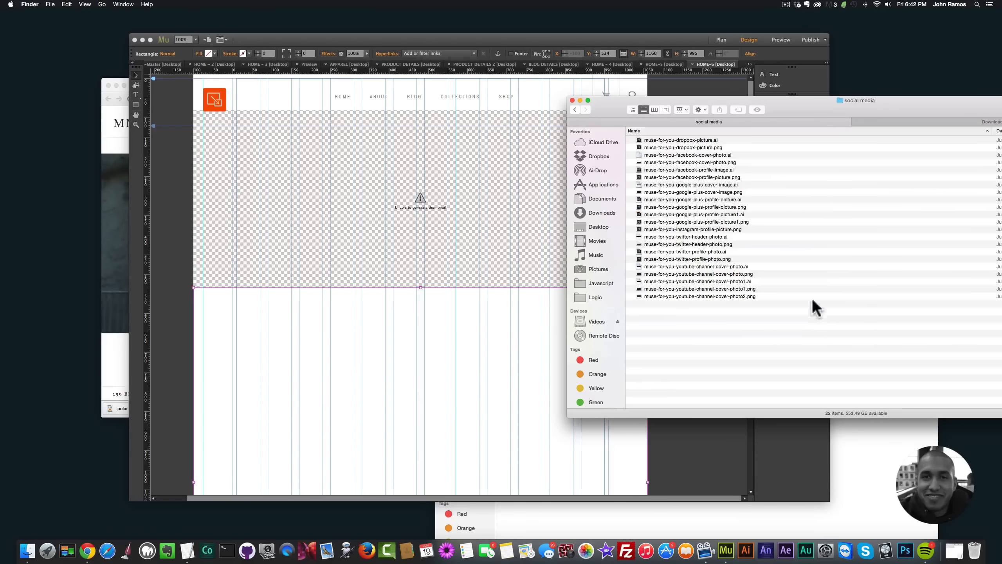
pyautogui.click(632, 109)
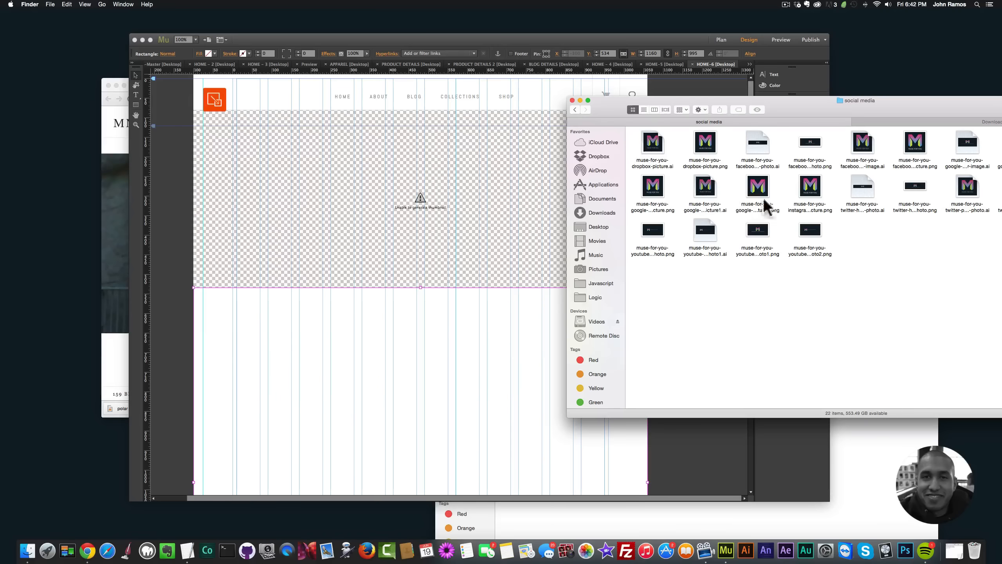
# Step: Place muse-for-you-google-plus-profile-picture.png on the HOME-6 page and centre it horizontally in the rectangle below the video
pyautogui.moveTo(915, 146); pyautogui.dragTo(449, 363)
pyautogui.press('BackSpace')
pyautogui.click(856, 272)
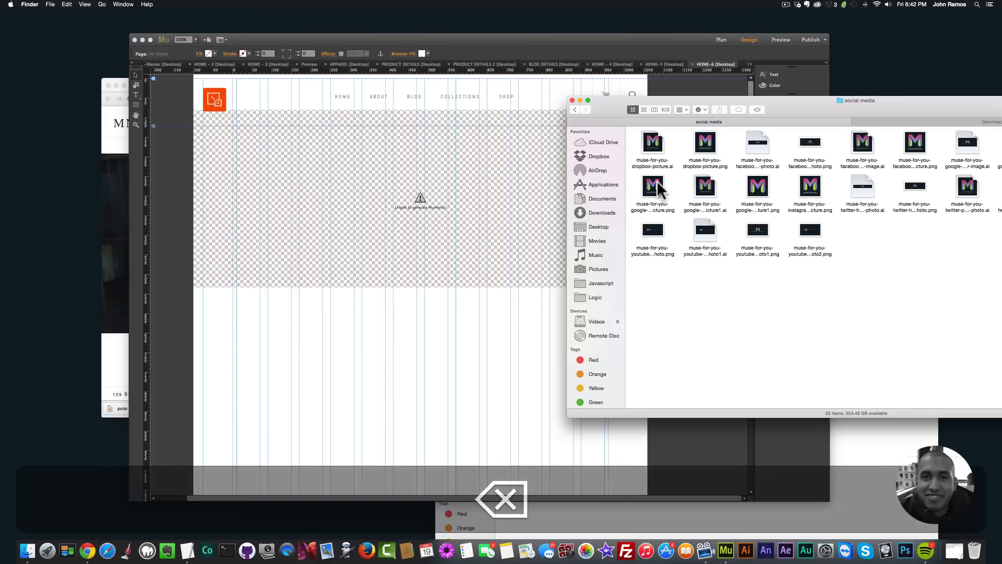
pyautogui.moveTo(655, 186); pyautogui.dragTo(429, 340)
pyautogui.moveTo(473, 366); pyautogui.dragTo(414, 360)
pyautogui.click(512, 357)
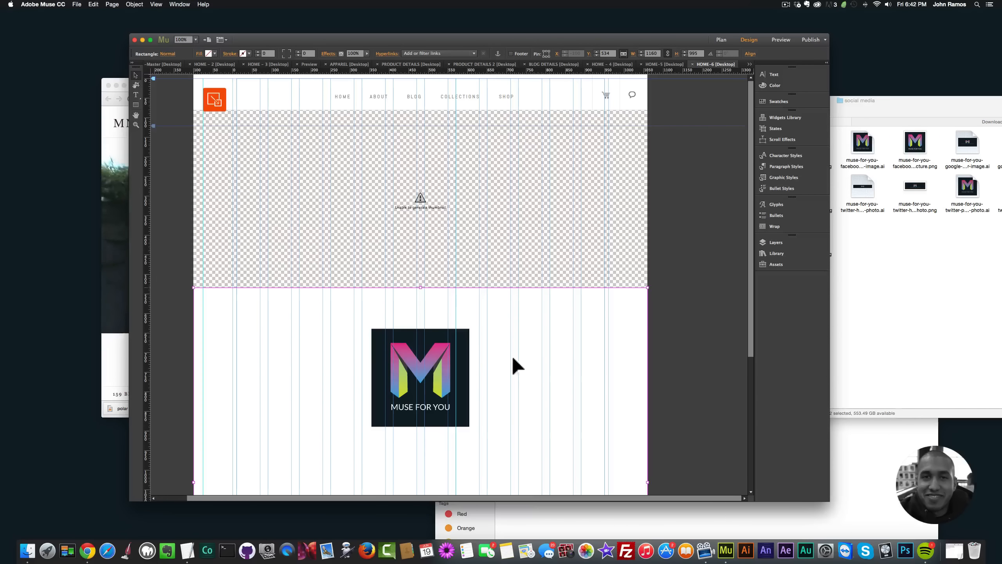
# Step: Preview HOME-6 in the browser, check the video and the logo below it, and return to the Muse design
pyautogui.press('shift+super+e')
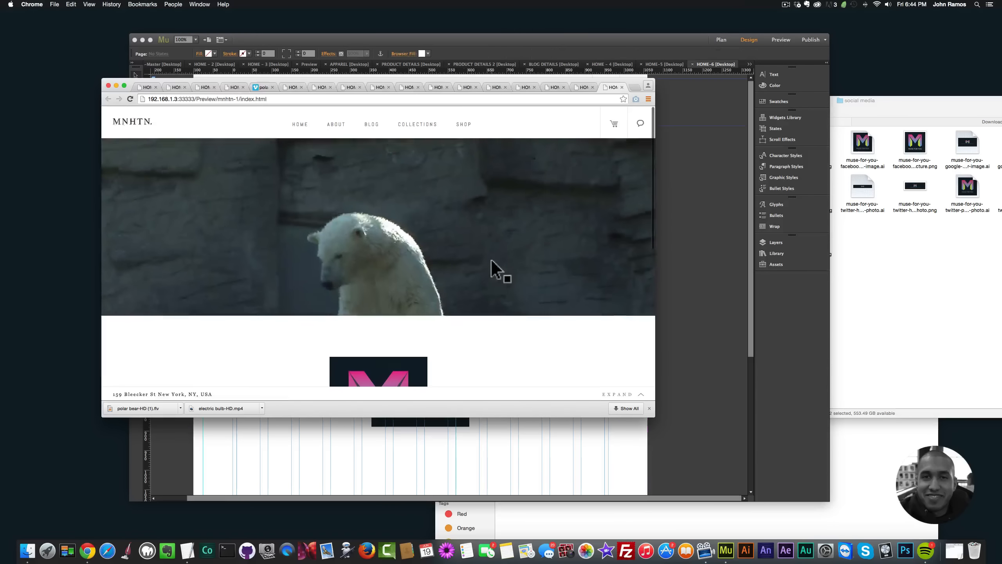
pyautogui.scroll(-6, 489, 257)
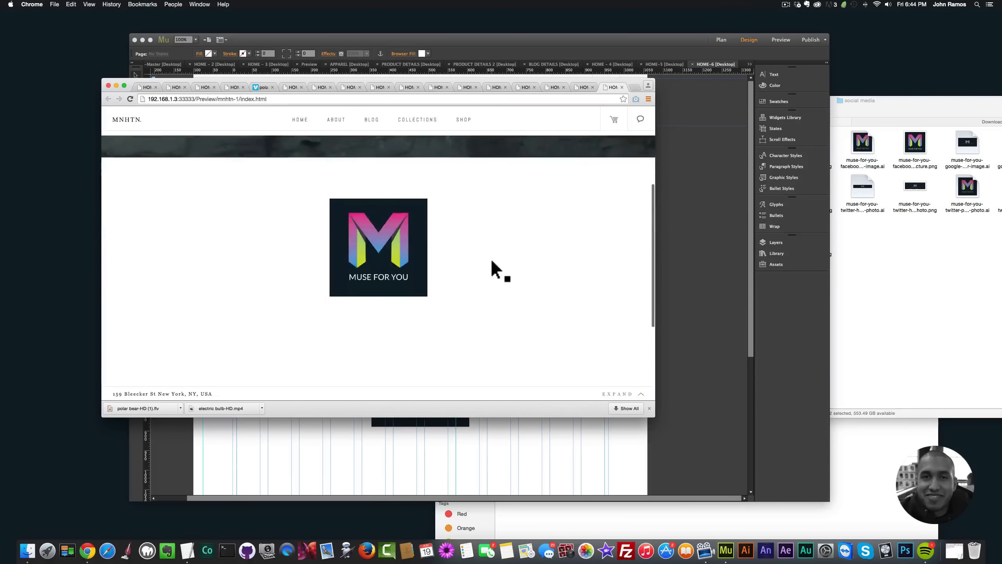
pyautogui.scroll(6, 490, 257)
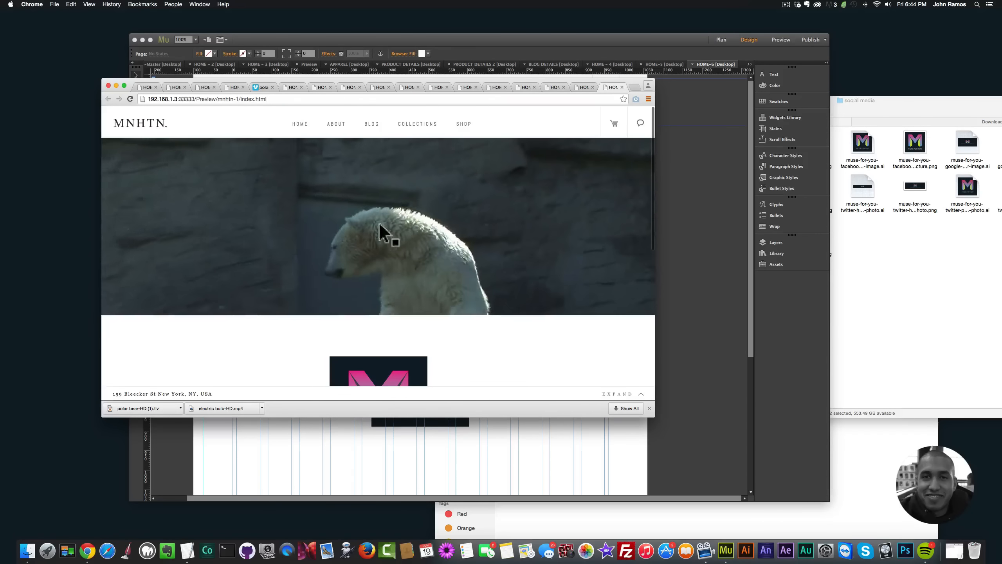
pyautogui.scroll(-6, 379, 248)
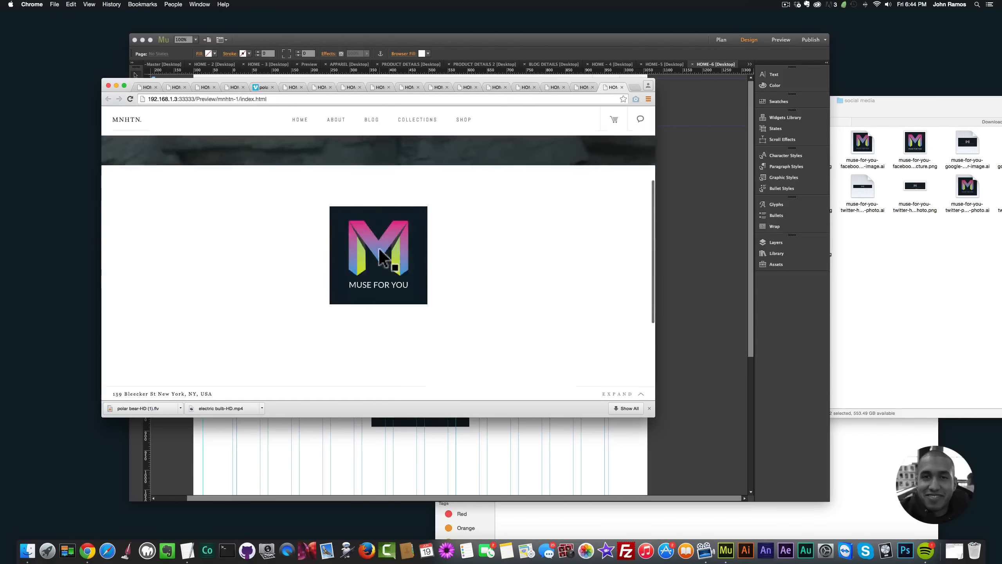
pyautogui.scroll(6, 380, 250)
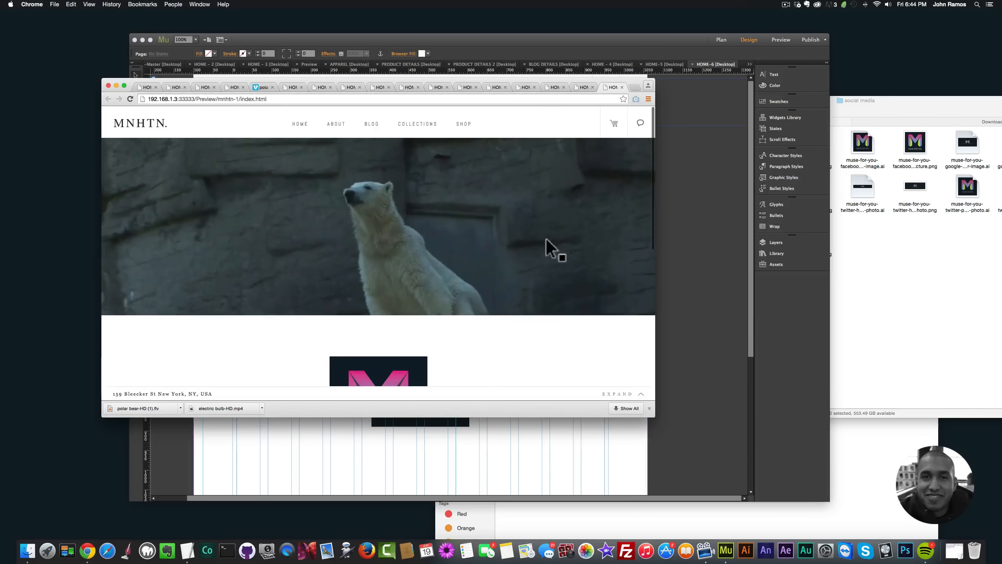
pyautogui.click(688, 276)
# Step: Fill the rectangle below the video with orange
pyautogui.click(550, 233)
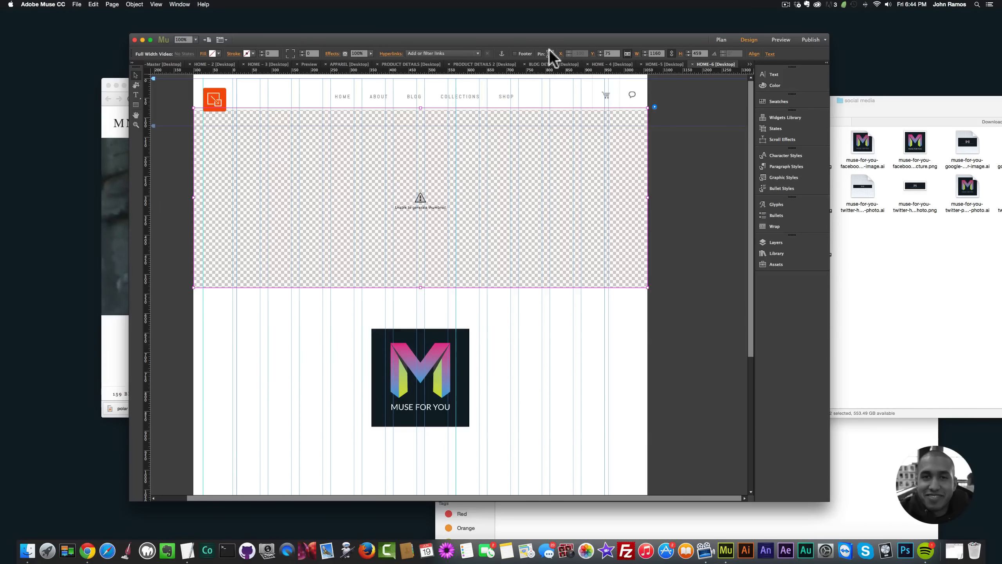
pyautogui.click(608, 330)
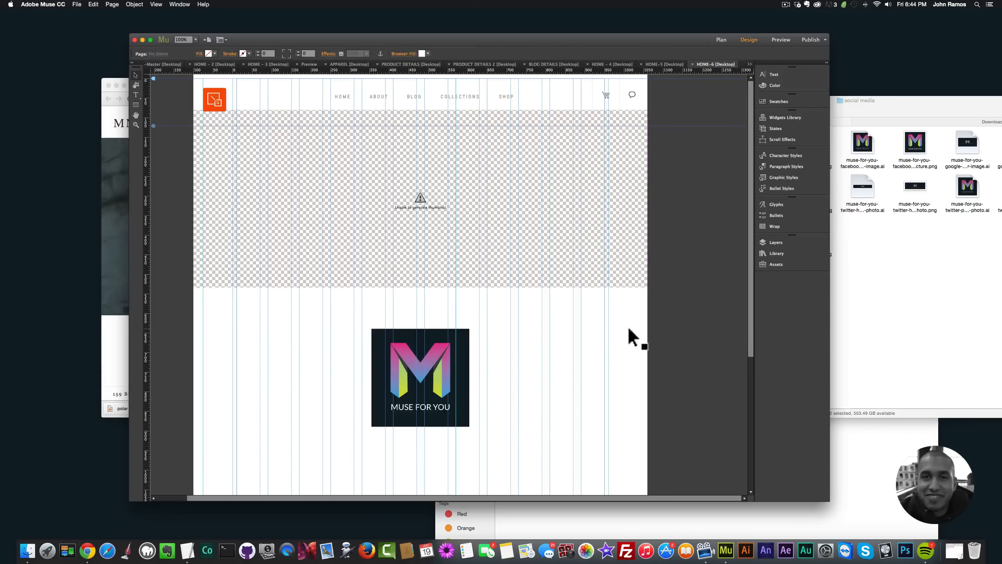
pyautogui.click(214, 54)
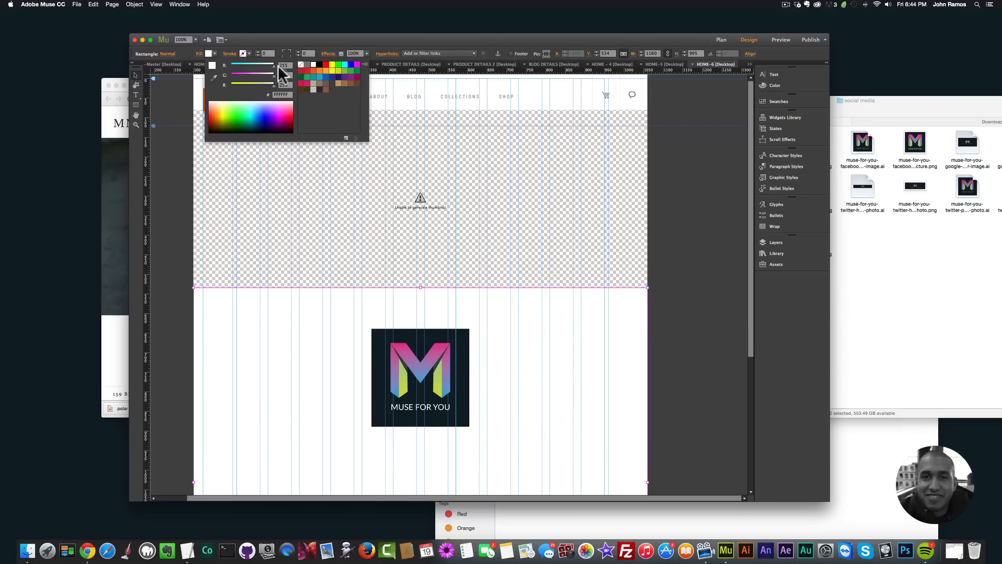
pyautogui.click(326, 71)
# Step: Preview the page with the orange section in the browser and return to the design
pyautogui.press('shift+super+e')
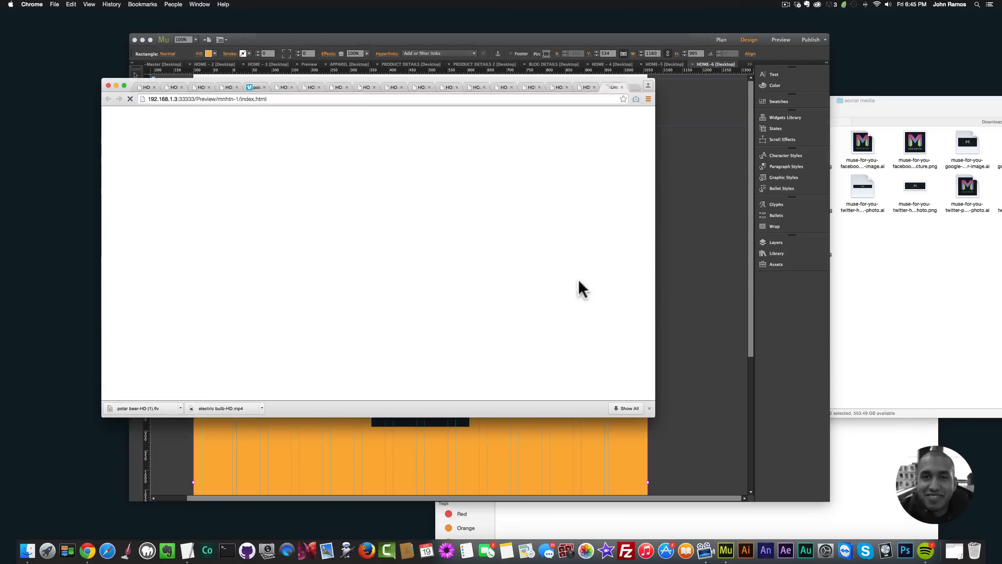
pyautogui.scroll(-5, 553, 294)
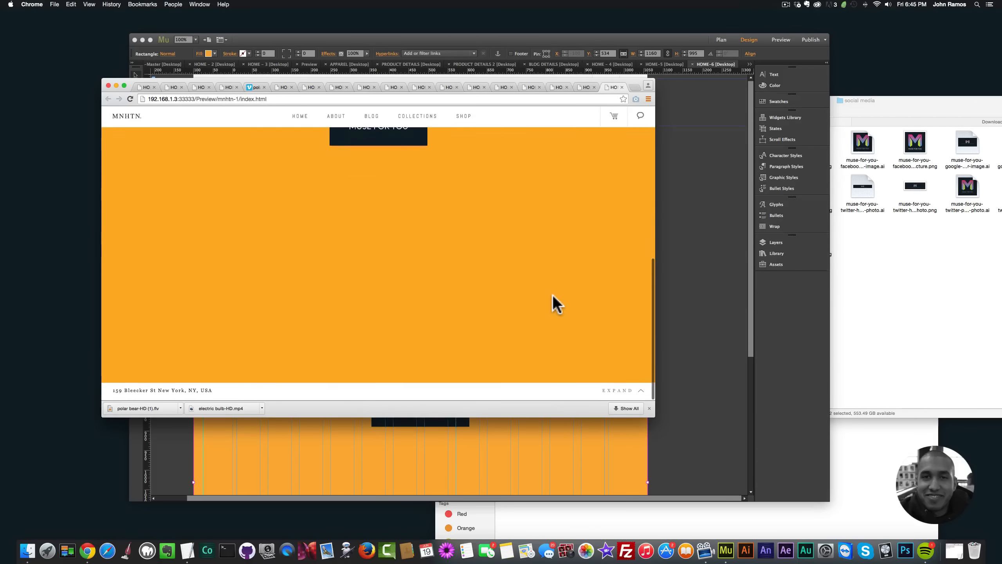
pyautogui.scroll(10, 552, 294)
pyautogui.click(707, 320)
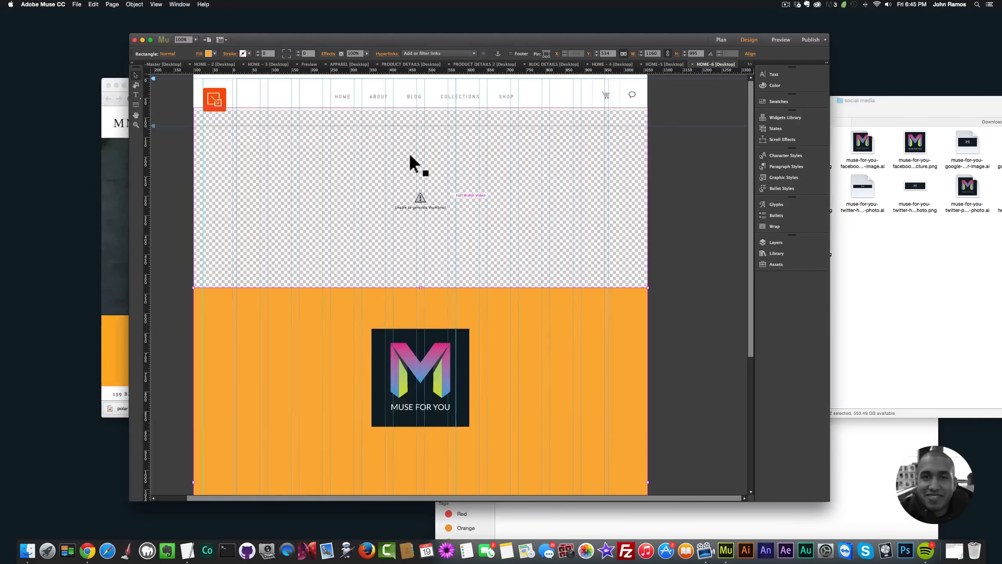
# Step: Set the rectangle's fill to white (FFFFFF) and preview the page in the browser before returning to Muse
pyautogui.click(213, 54)
pyautogui.click(313, 65)
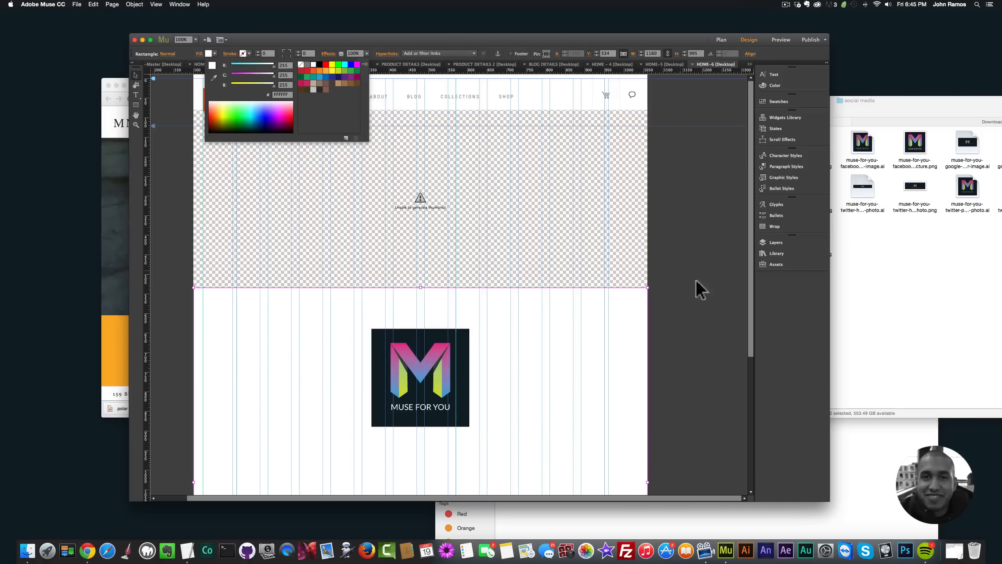
pyautogui.press('shift+super+e')
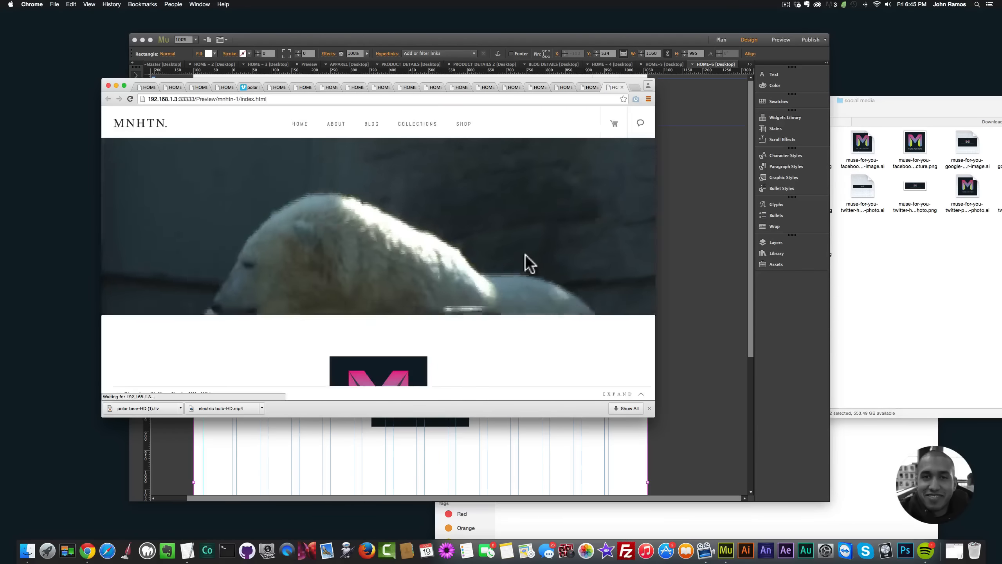
pyautogui.scroll(-5, 525, 262)
pyautogui.scroll(5, 525, 256)
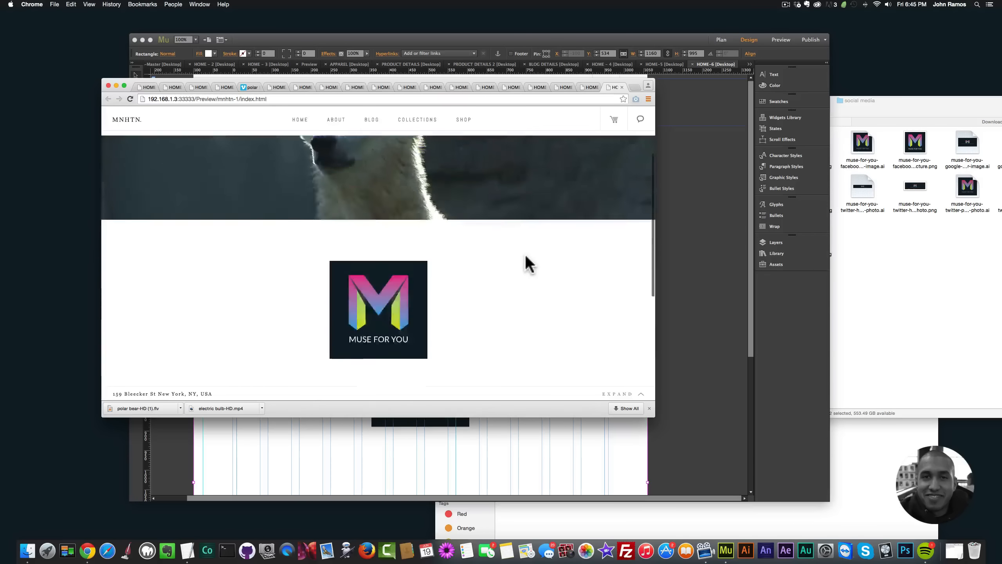
pyautogui.click(723, 263)
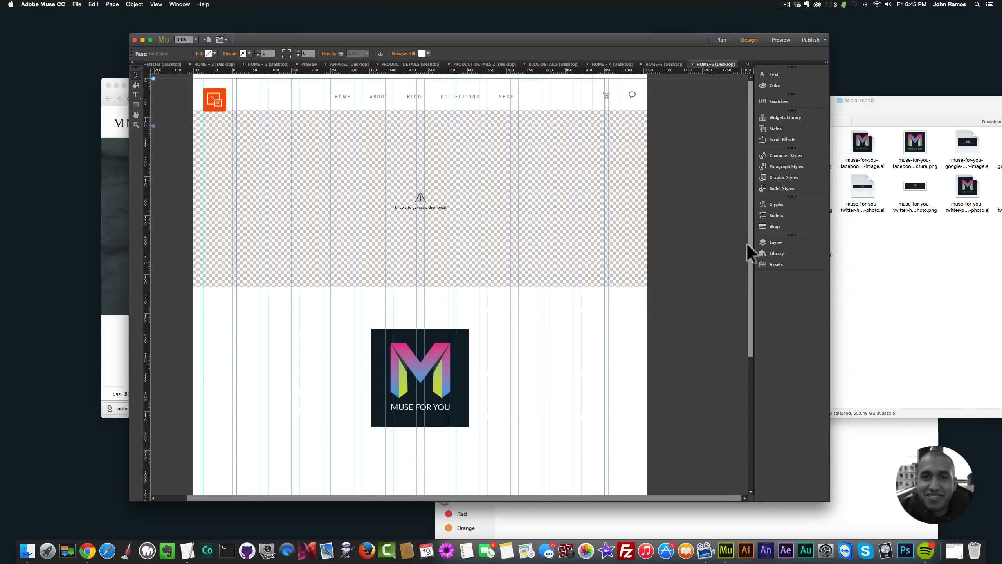
# Step: Add a new page before HOME-6 in the site plan, name it HOME-7 and open it for design
pyautogui.click(714, 39)
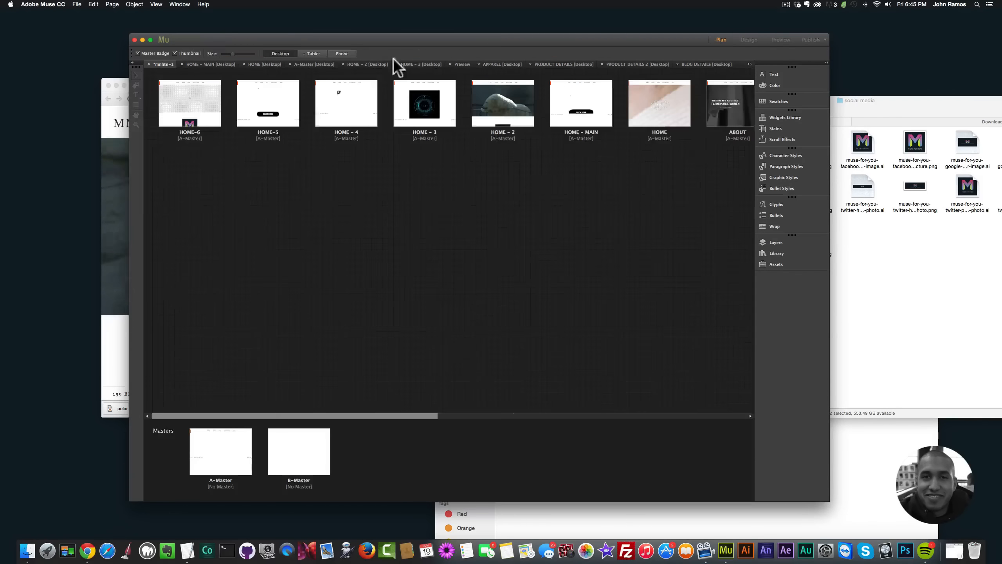
pyautogui.click(154, 103)
pyautogui.write('HOME')
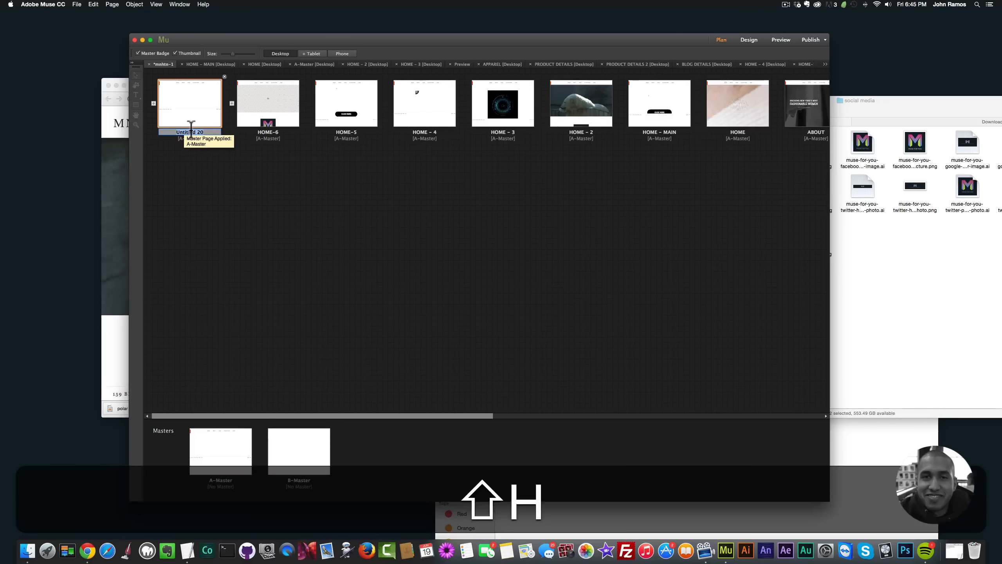
pyautogui.write('-8')
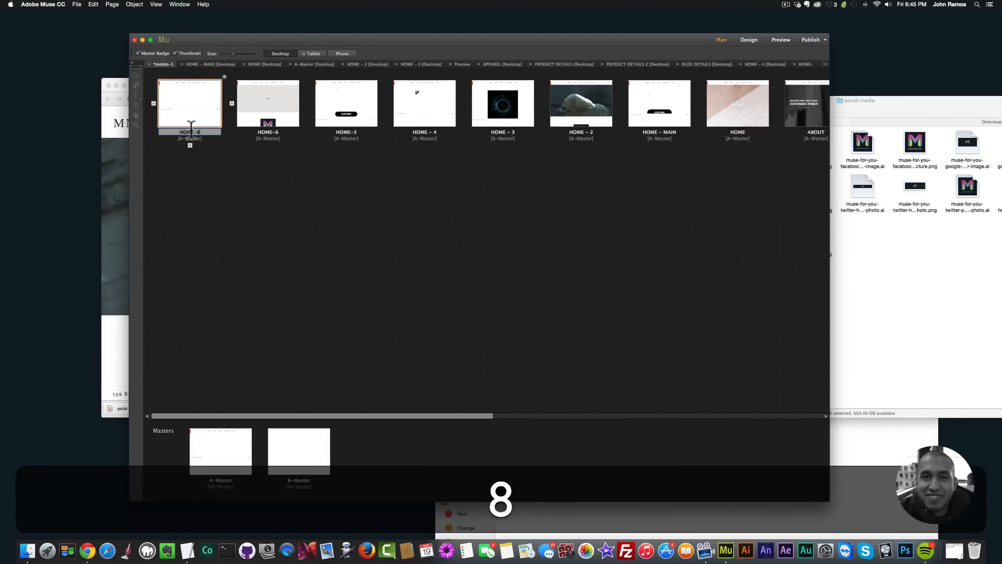
pyautogui.press('BackSpace')
pyautogui.write('7')
pyautogui.click(203, 119)
pyautogui.doubleClick(203, 118)
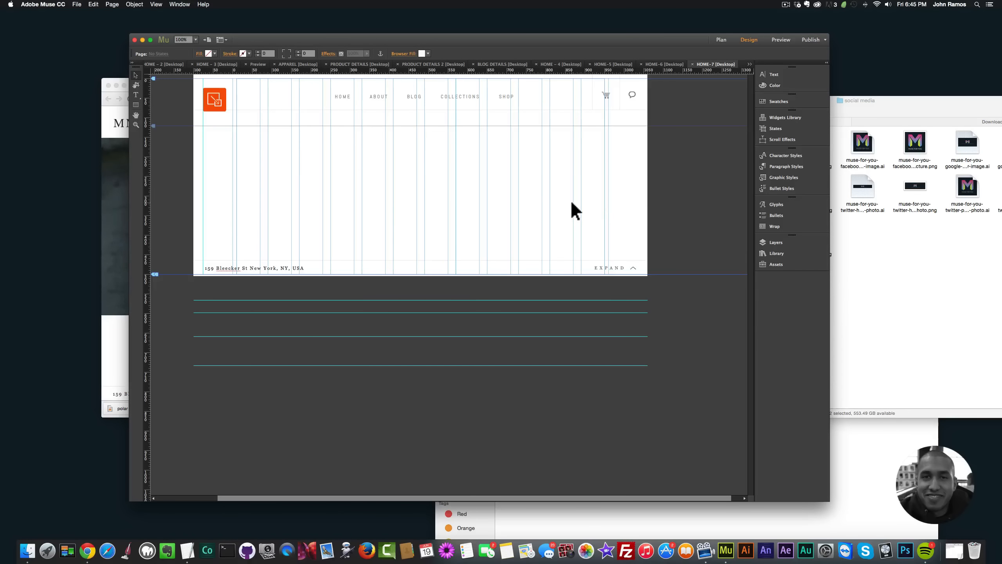
# Step: Switch to Finder and go back from the social media folder to the Muse For You 2.0 folder
pyautogui.click(871, 260)
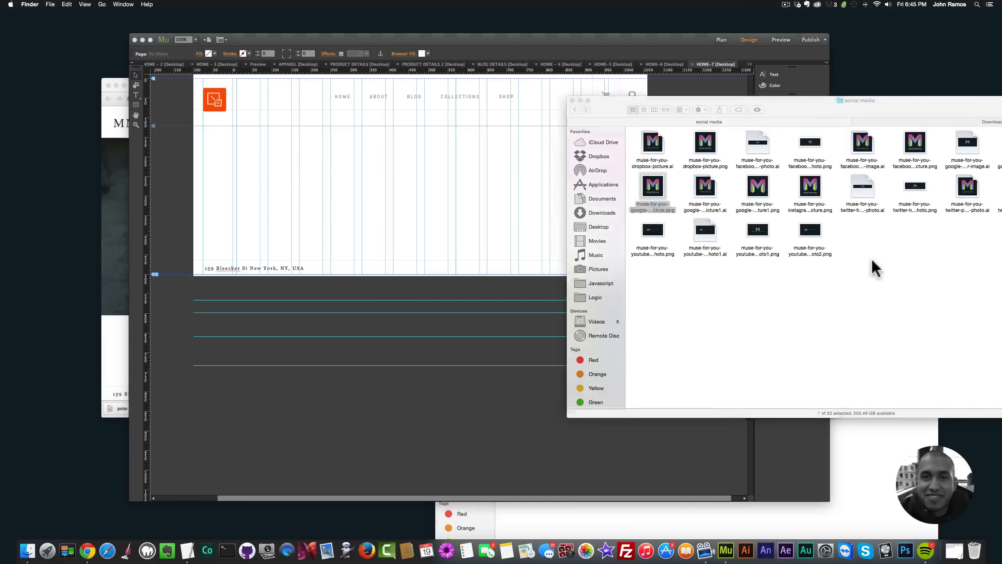
pyautogui.click(574, 109)
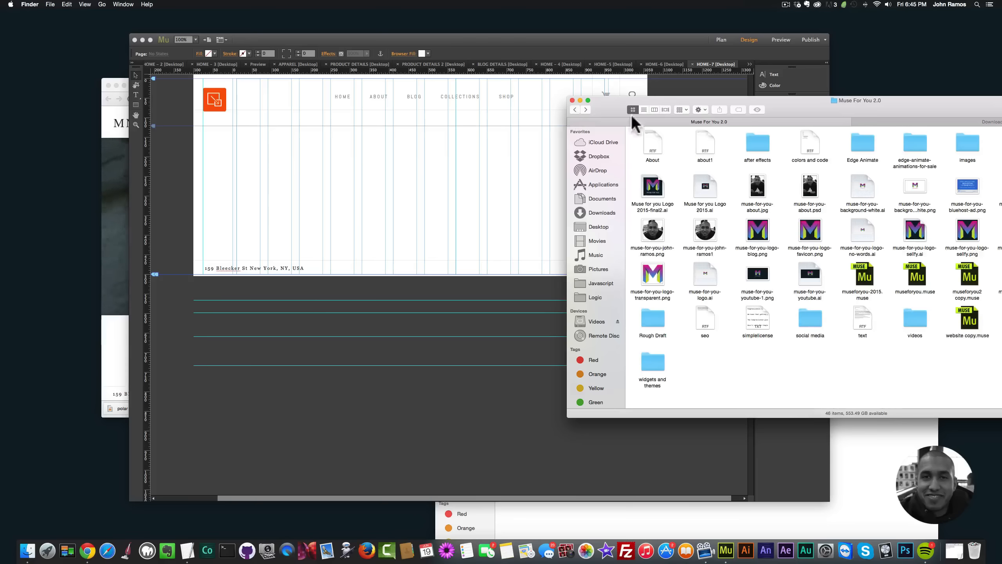
# Step: Open museforyoushop.com in a new Chrome tab and follow the Download Adobe Muse CC link
pyautogui.click(87, 550)
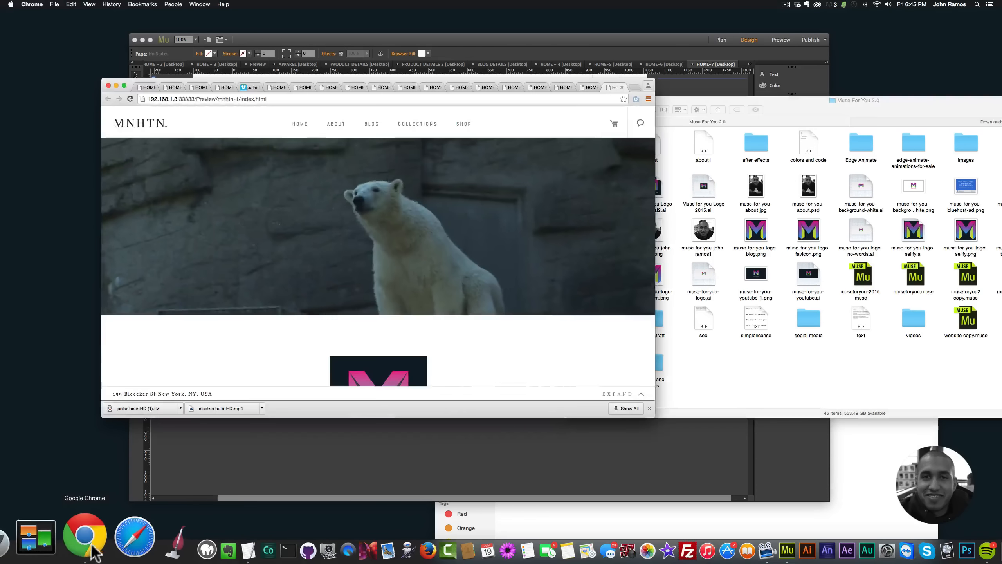
pyautogui.click(634, 86)
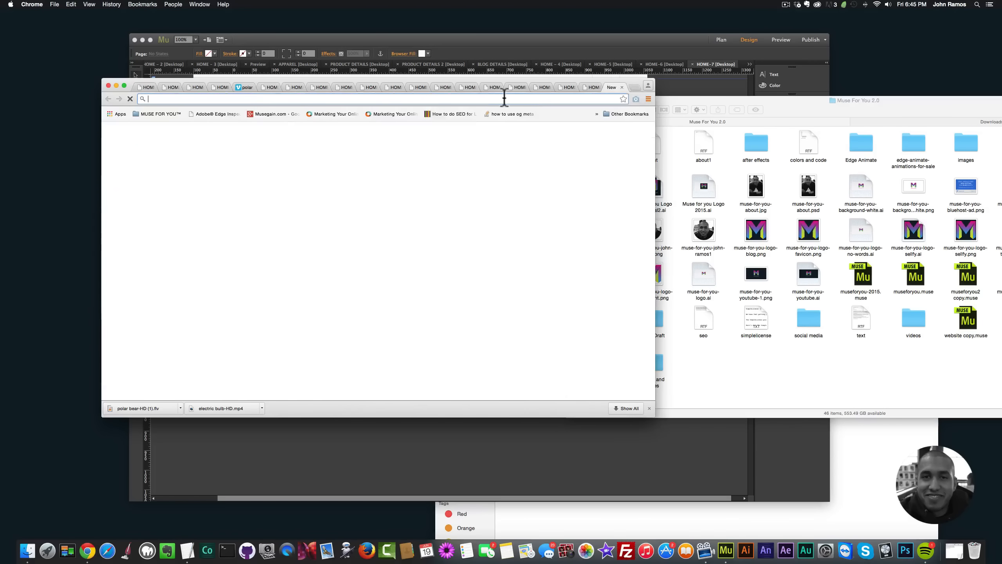
pyautogui.write('c')
pyautogui.press('BackSpace')
pyautogui.press('BackSpace')
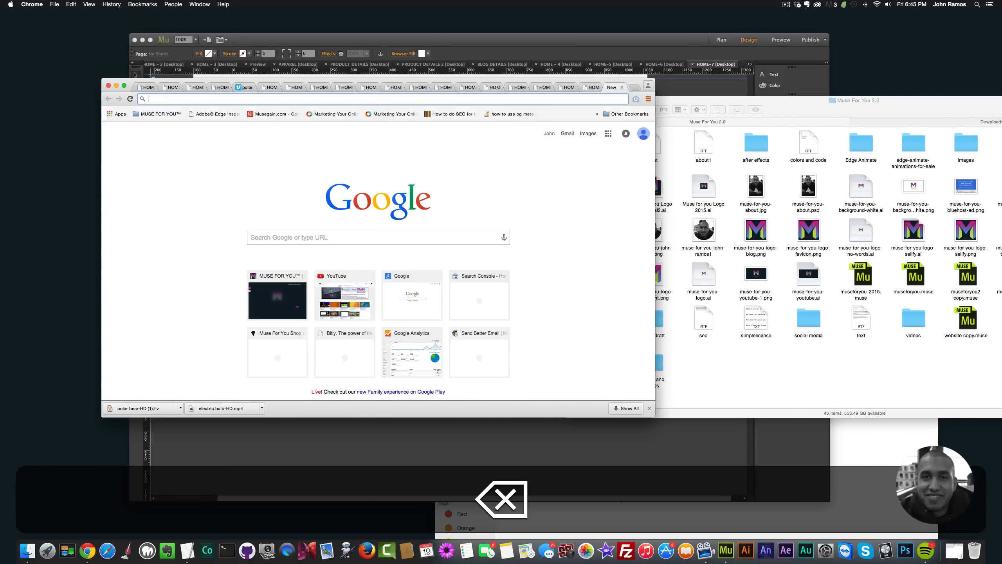
pyautogui.write('museforyoushop.com')
pyautogui.press('Return')
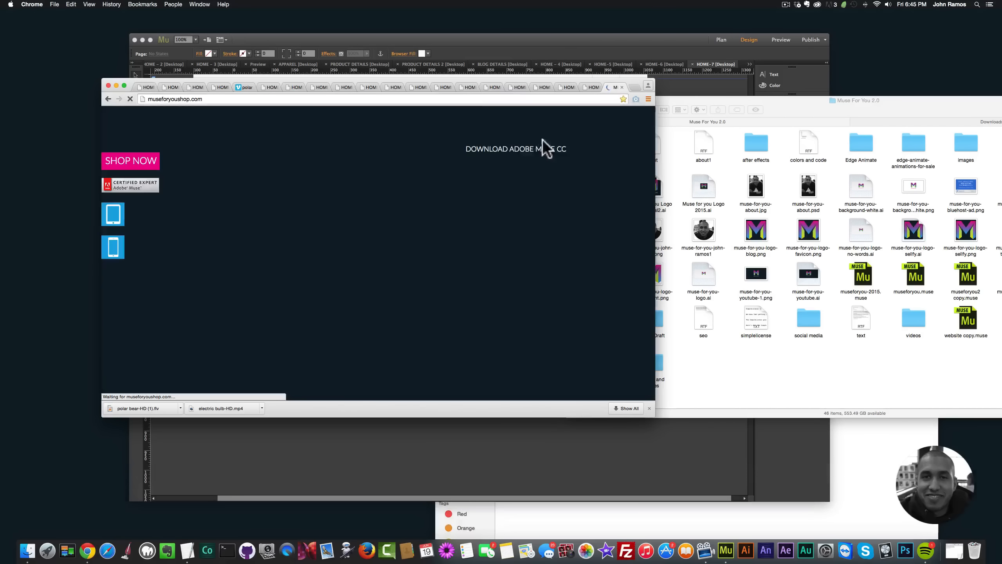
pyautogui.click(512, 149)
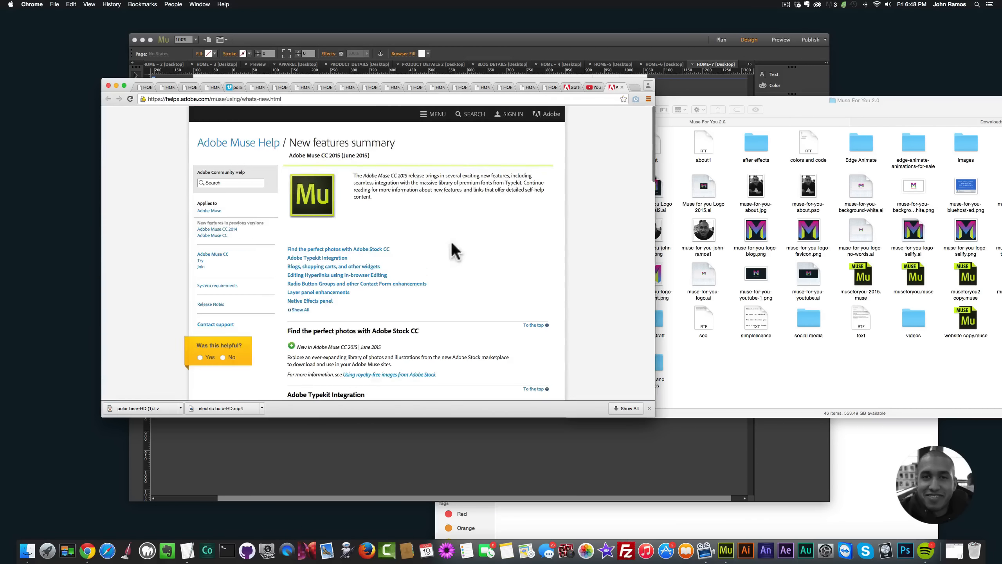
# Step: Open the Video Background article from the Muse new features summary and follow its link to the Background Video Widget page
pyautogui.scroll(-10, 456, 270)
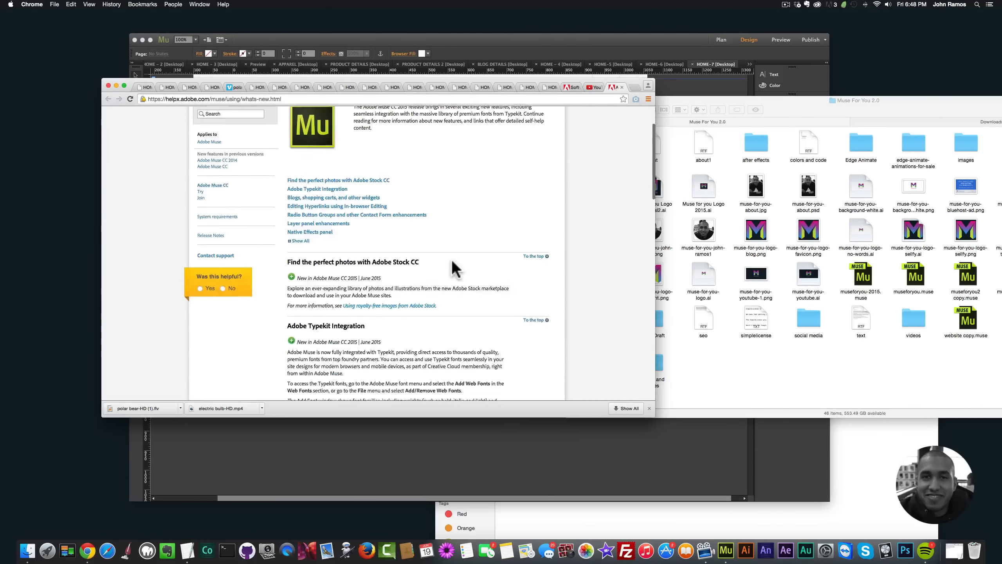
pyautogui.scroll(-7, 456, 269)
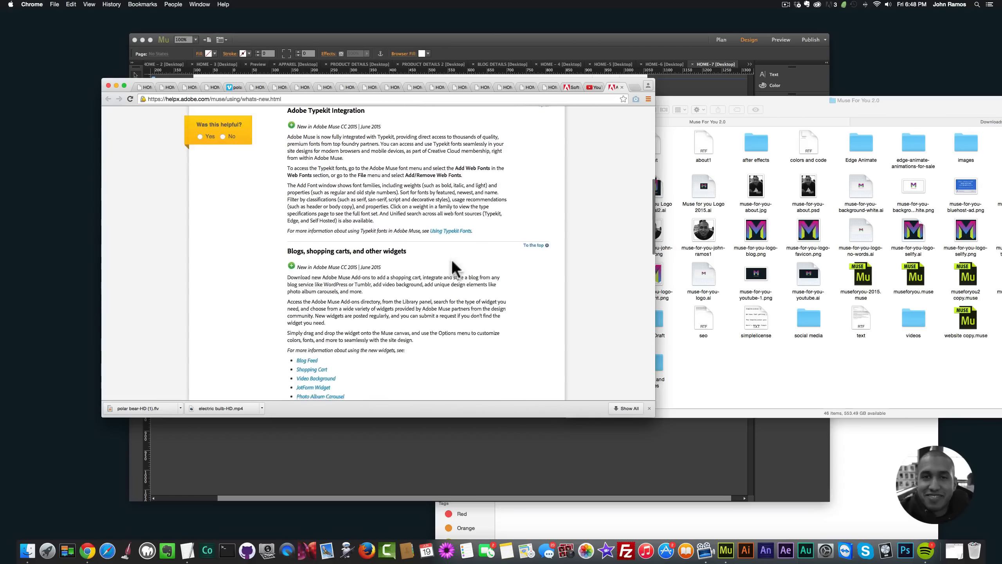
pyautogui.scroll(-2, 456, 269)
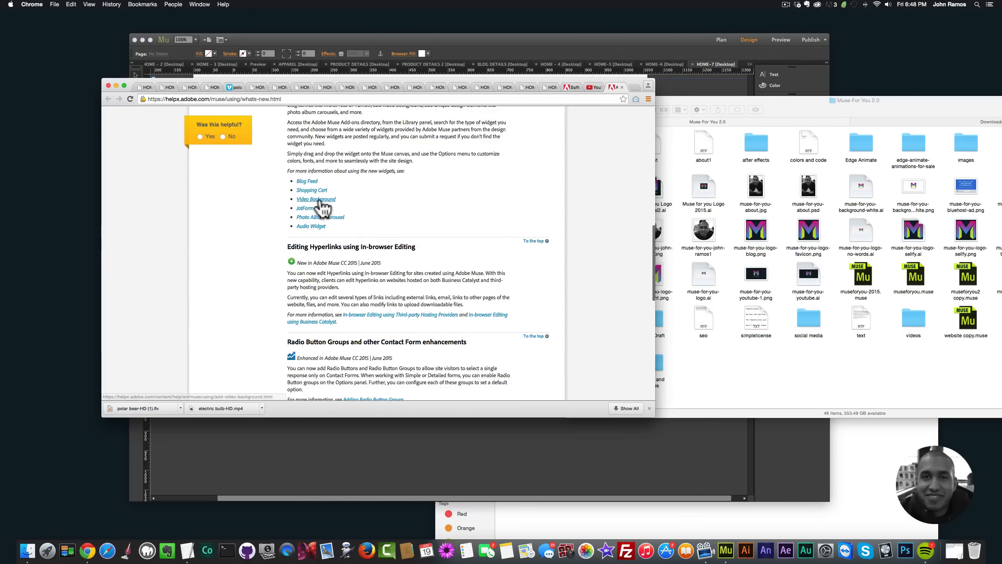
pyautogui.click(319, 199)
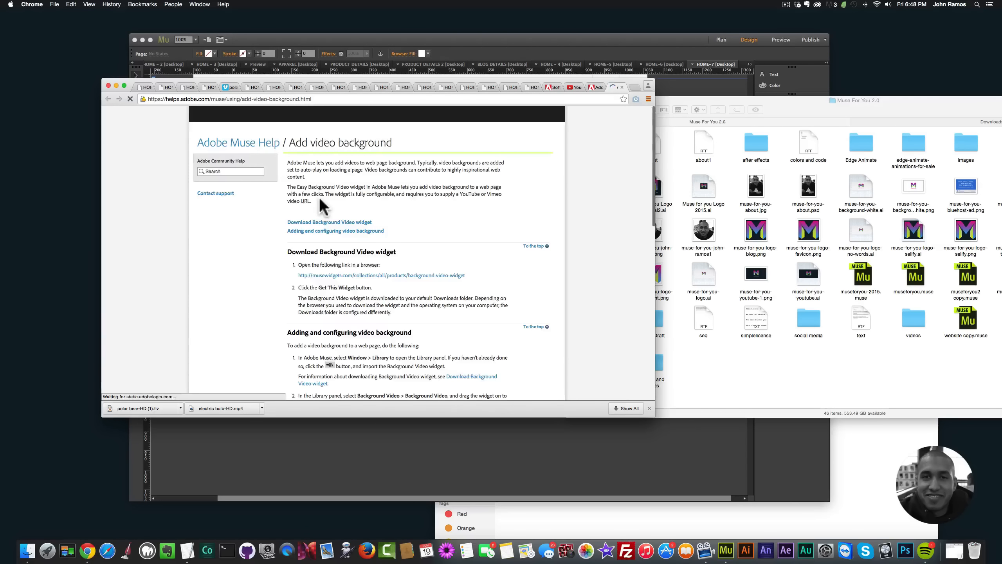
pyautogui.scroll(-1, 330, 227)
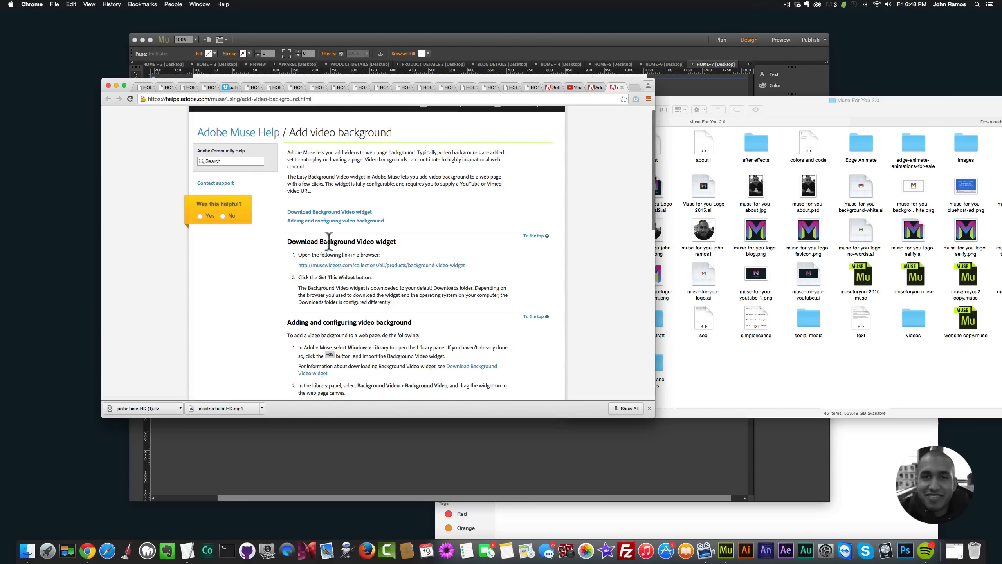
pyautogui.click(373, 266)
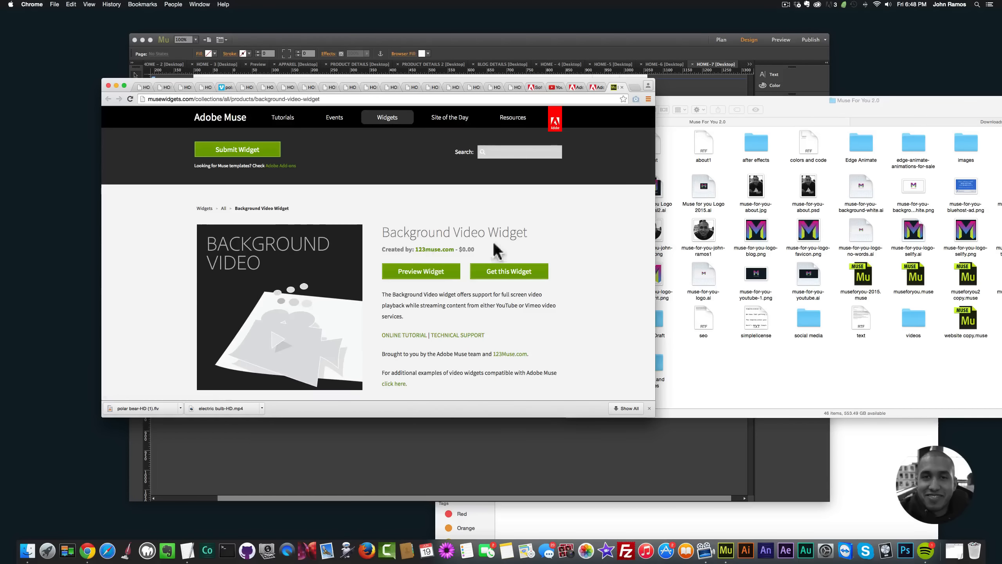
pyautogui.scroll(-5, 335, 292)
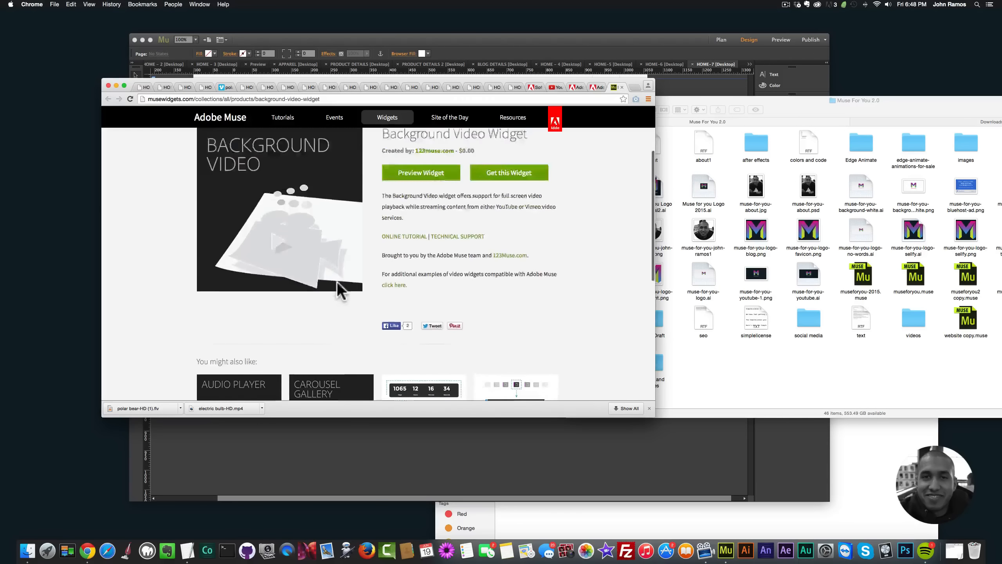
pyautogui.scroll(5, 338, 290)
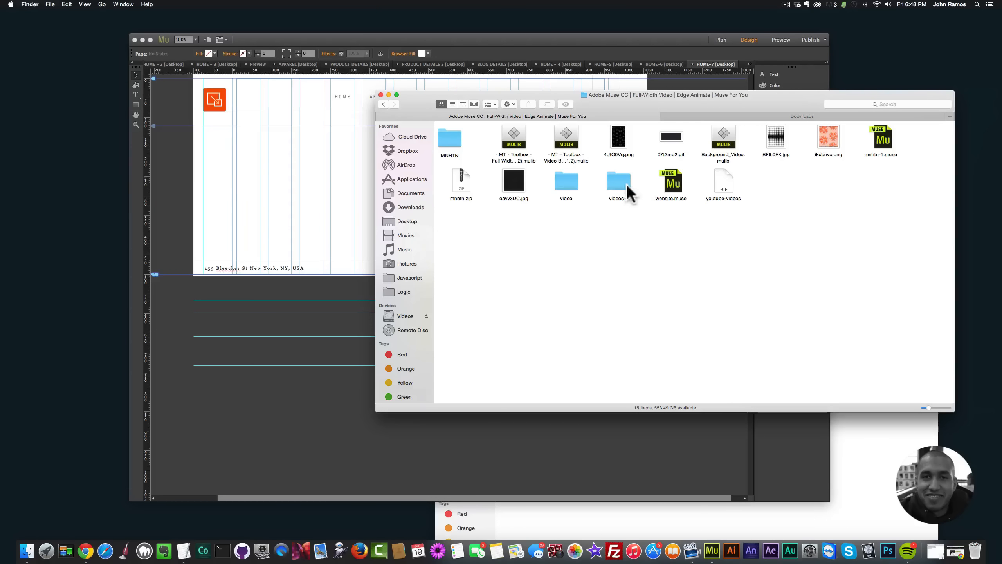
# Step: Import the Background Video .mulib file from Finder into Muse and place its widget on the HOME-7 page below the navigation
pyautogui.doubleClick(724, 138)
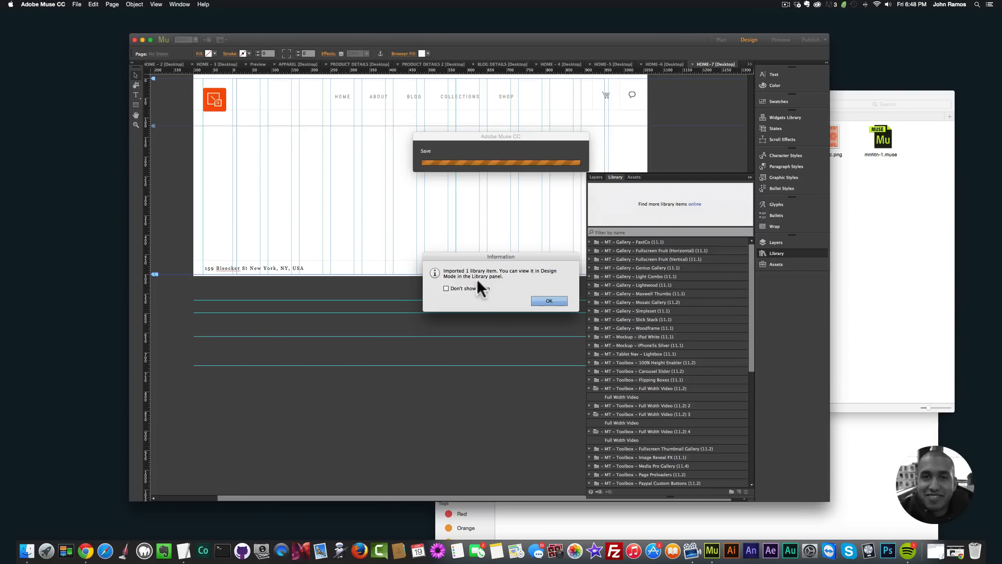
pyautogui.click(547, 301)
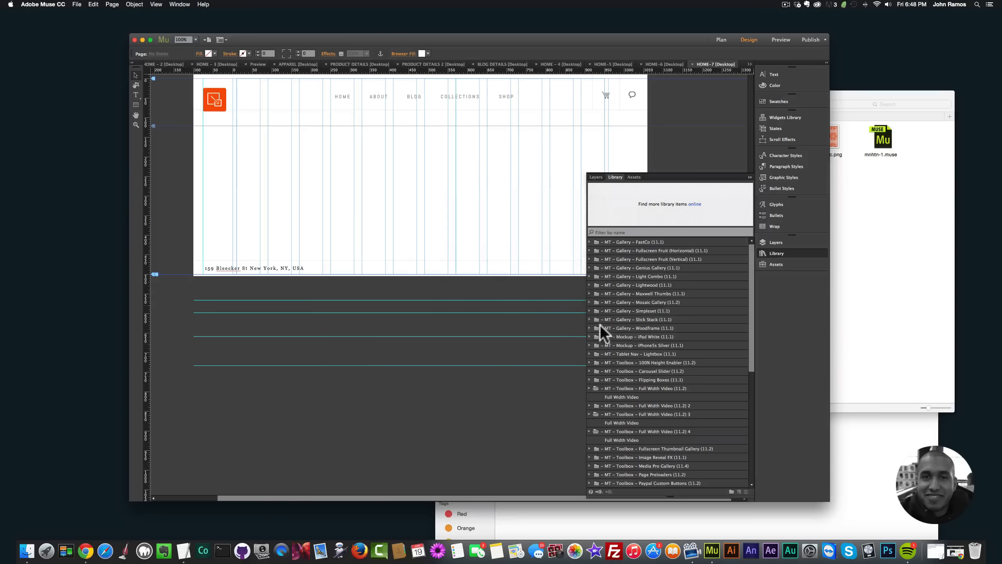
pyautogui.click(627, 440)
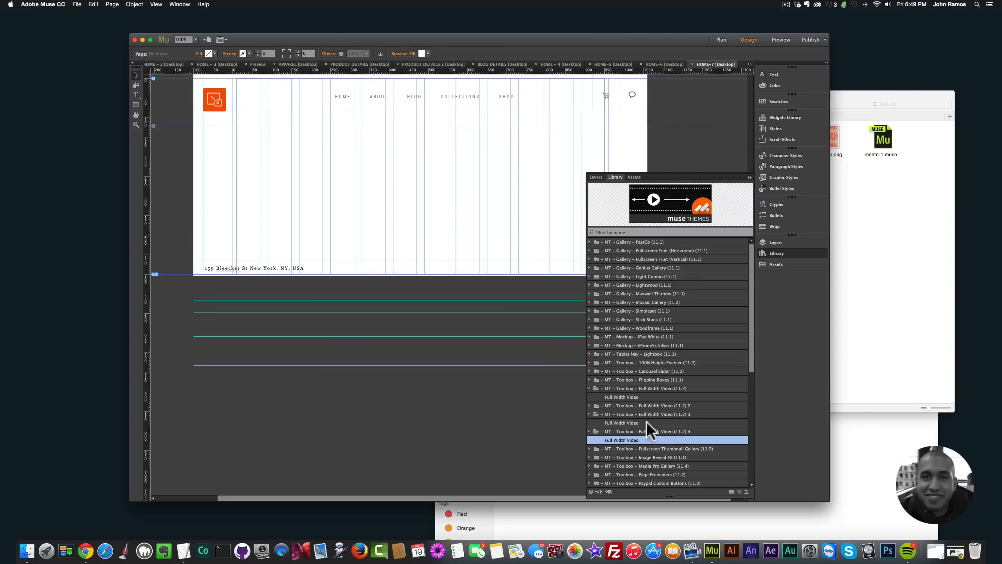
pyautogui.scroll(-8, 646, 421)
pyautogui.click(620, 423)
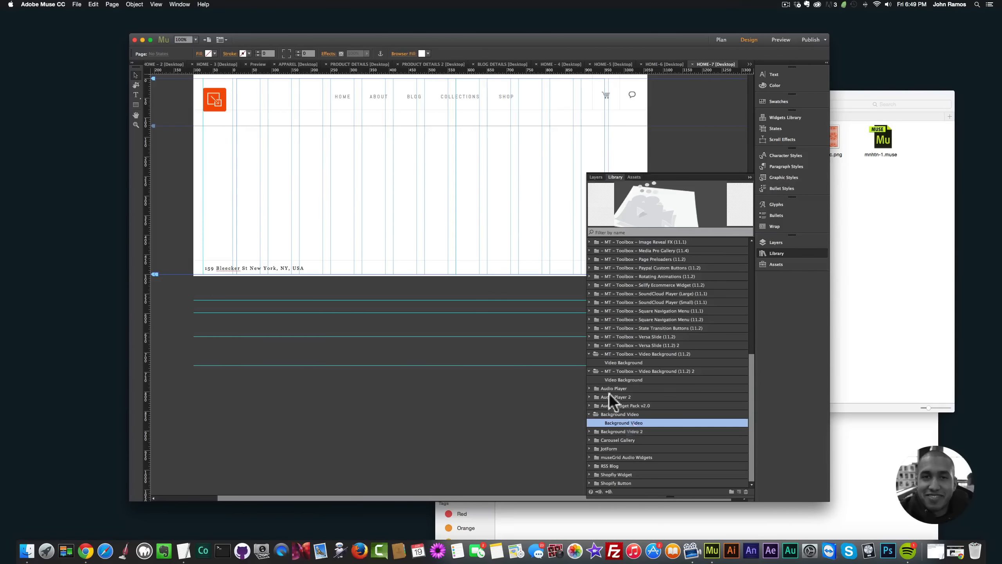
pyautogui.moveTo(609, 393); pyautogui.dragTo(398, 170)
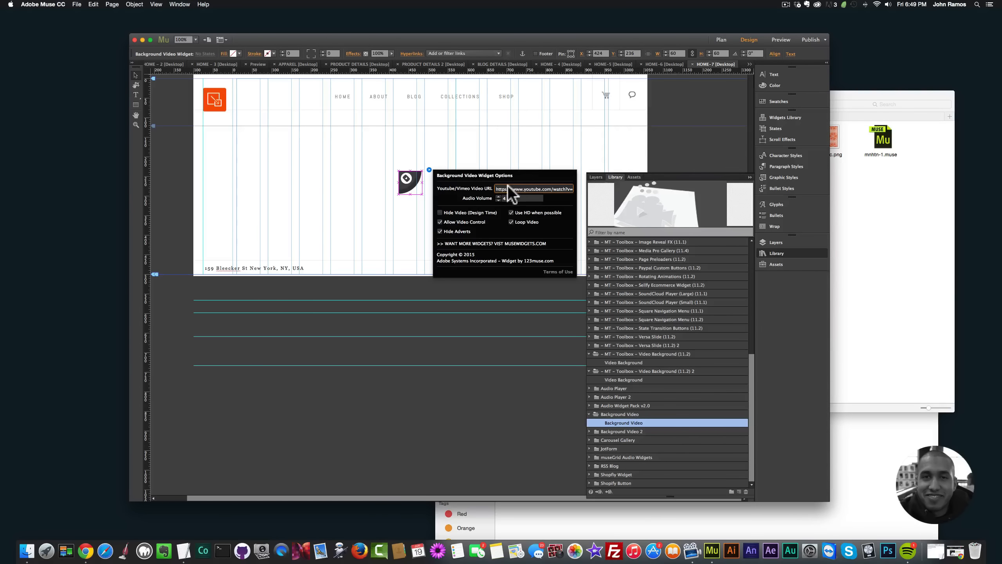
# Step: Paste the copied link over the Background Video widget's Youtube/Vimeo Video URL
pyautogui.moveTo(496, 187); pyautogui.dragTo(581, 188)
pyautogui.write('https://www.youtube.com/watch?v=IfZYxt5d0rs')
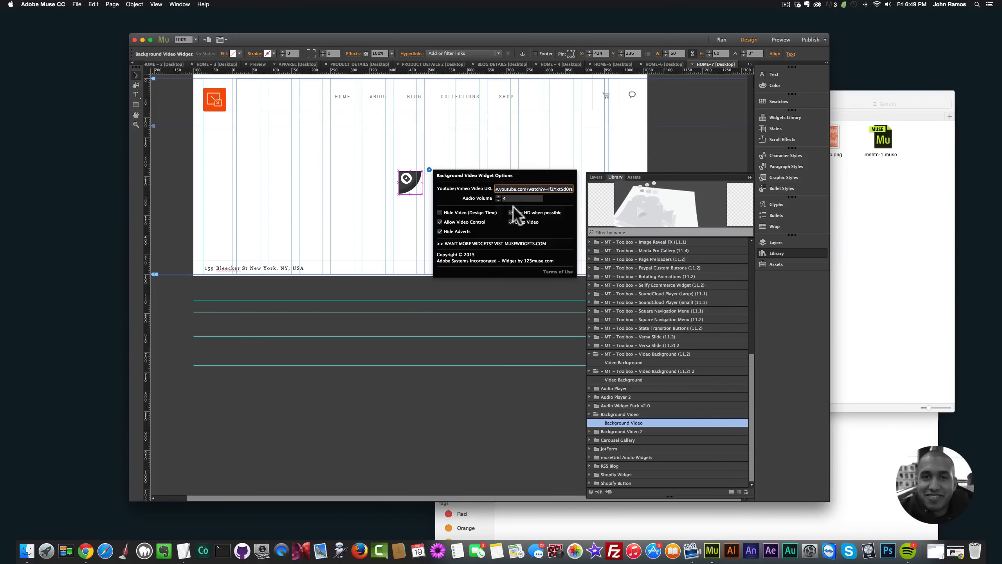
# Step: Open YouTube in a new Chrome tab and look through the AA VFX channel for a background video
pyautogui.click(85, 549)
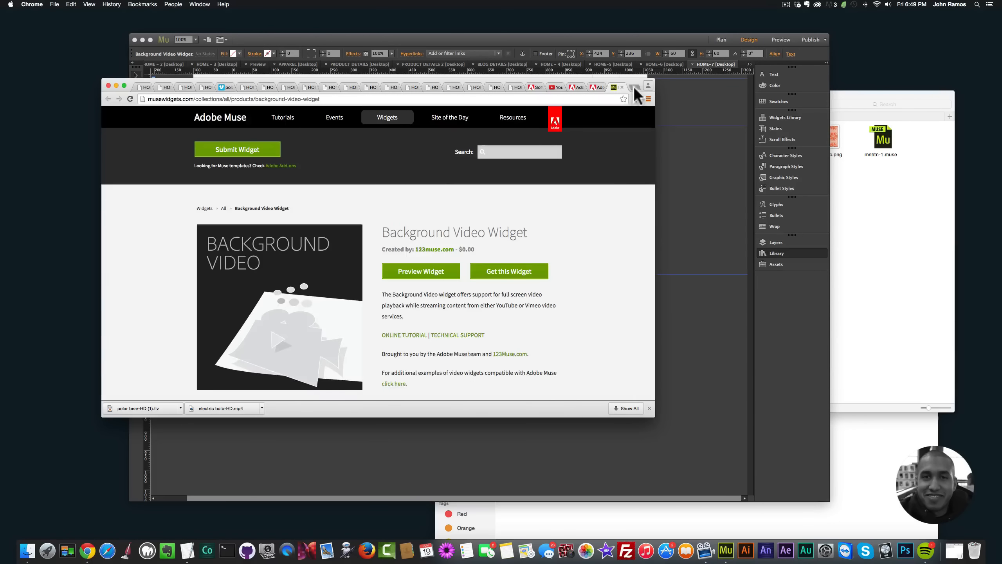
pyautogui.click(633, 86)
pyautogui.write('youtube.com')
pyautogui.press('Return')
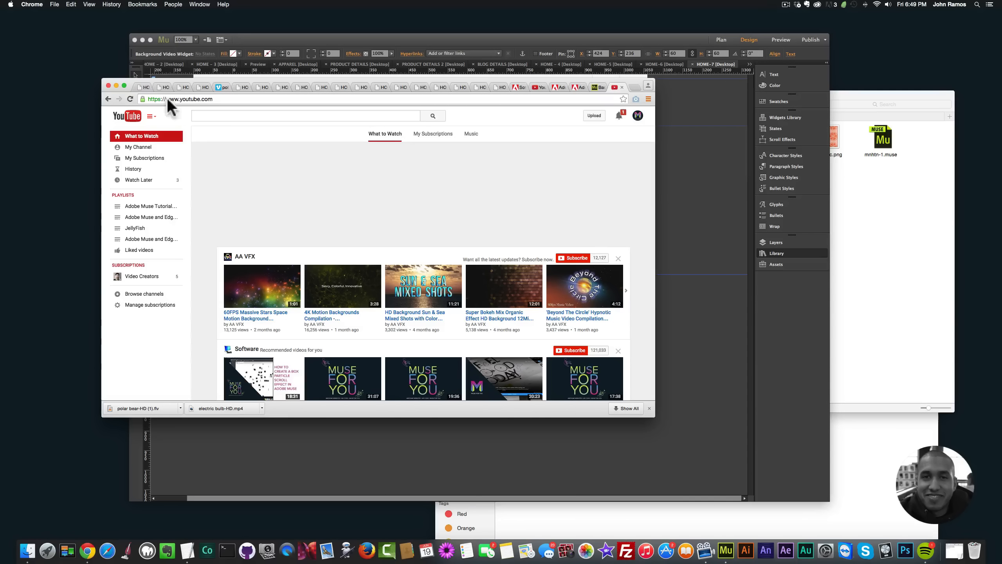
pyautogui.click(245, 260)
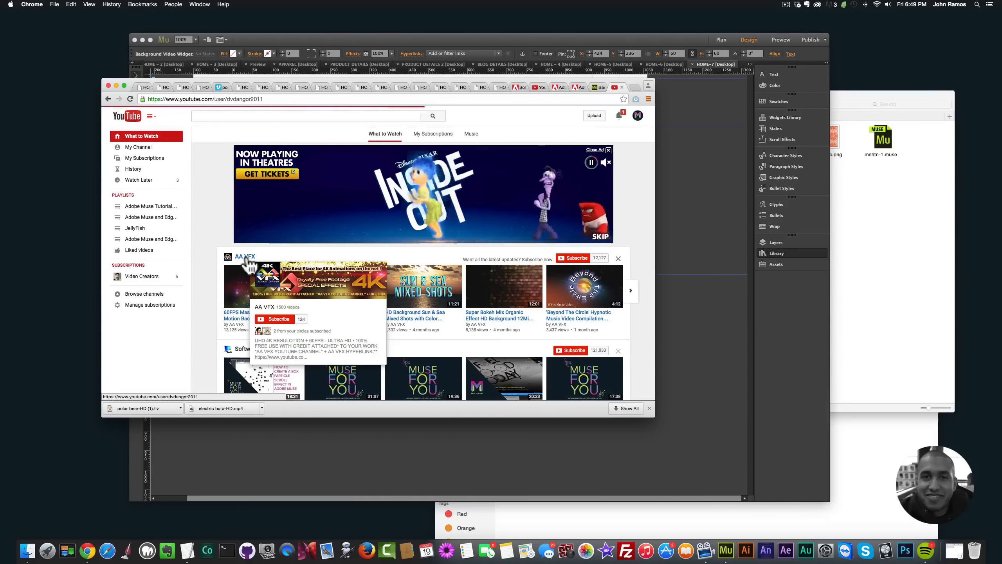
pyautogui.scroll(-1, 297, 261)
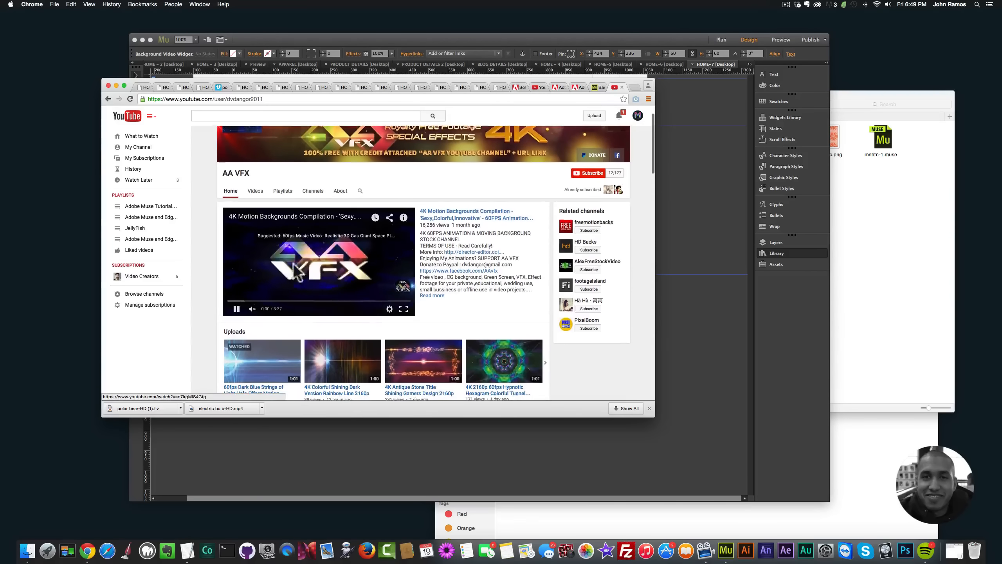
pyautogui.click(237, 308)
pyautogui.scroll(-3, 241, 312)
pyautogui.scroll(3, 249, 304)
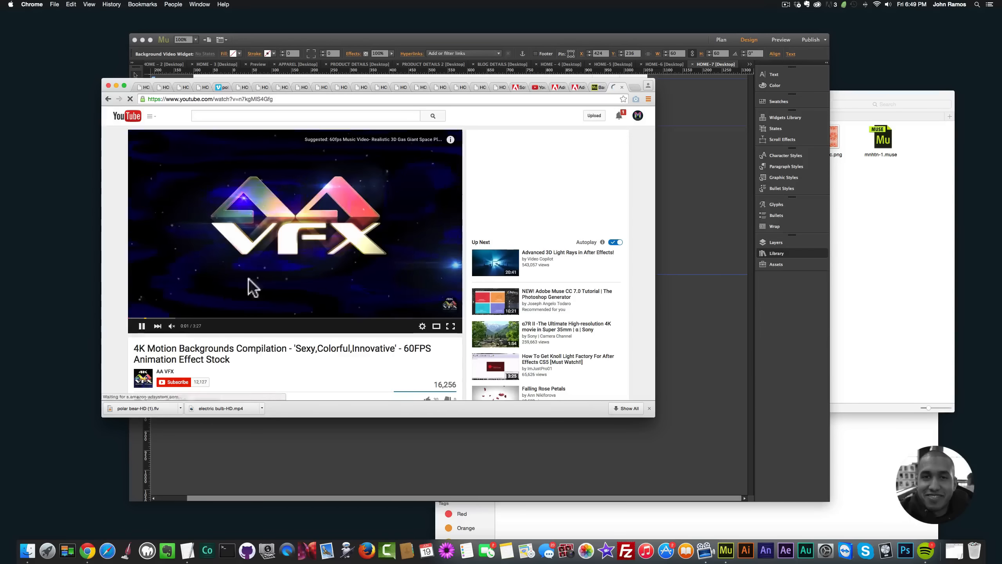
pyautogui.click(108, 98)
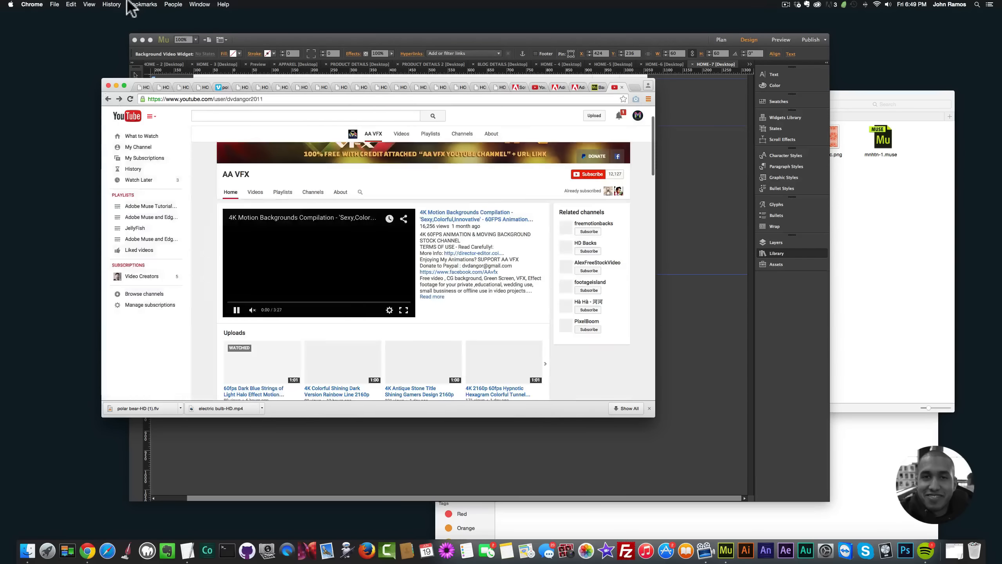
# Step: Open the bookmarked video "60fps Horizon Road Motion Background Effect Animation" from the MUSE FOR YOU bookmark folder and view its page
pyautogui.click(141, 4)
pyautogui.moveTo(166, 41)
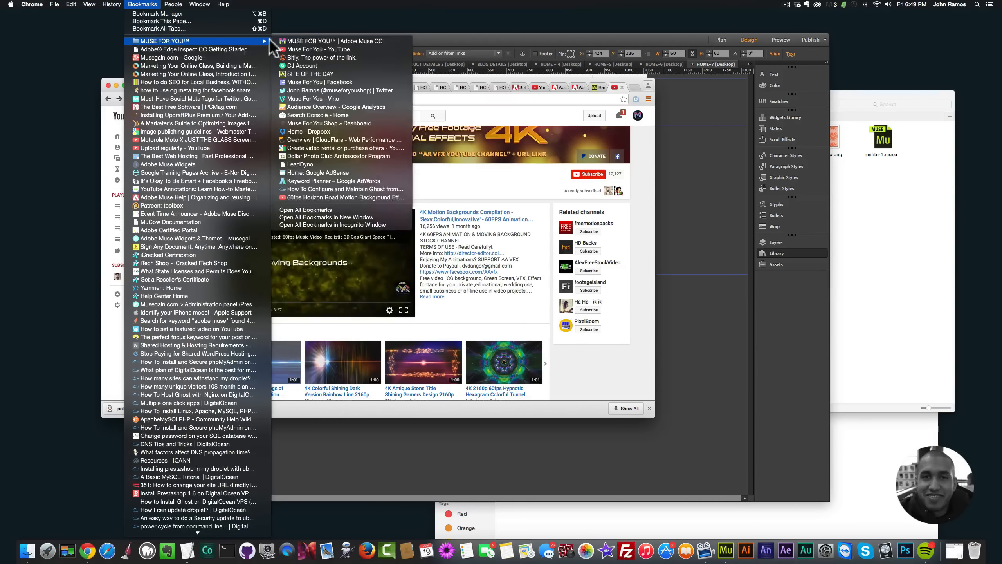
pyautogui.click(315, 195)
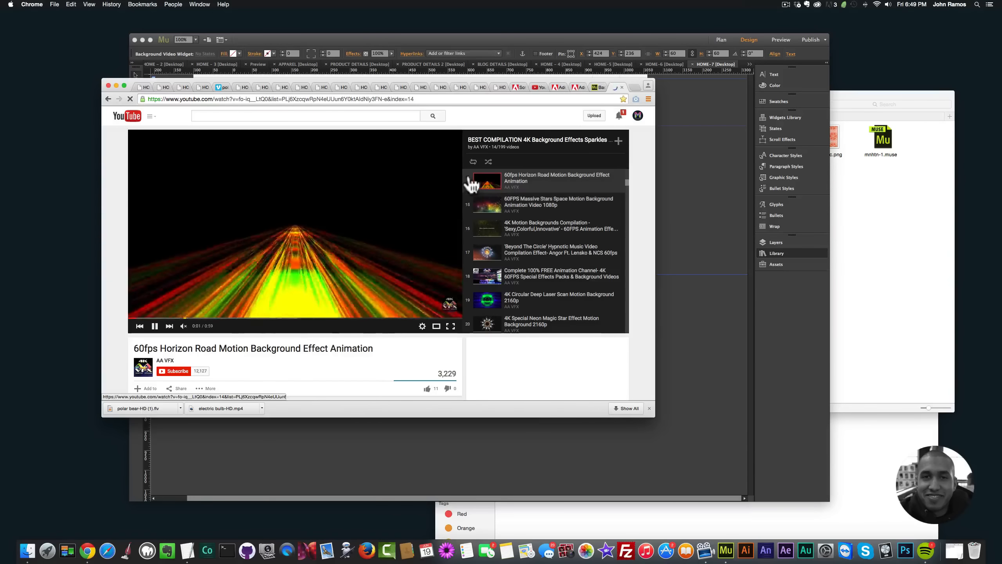
pyautogui.scroll(-3, 372, 249)
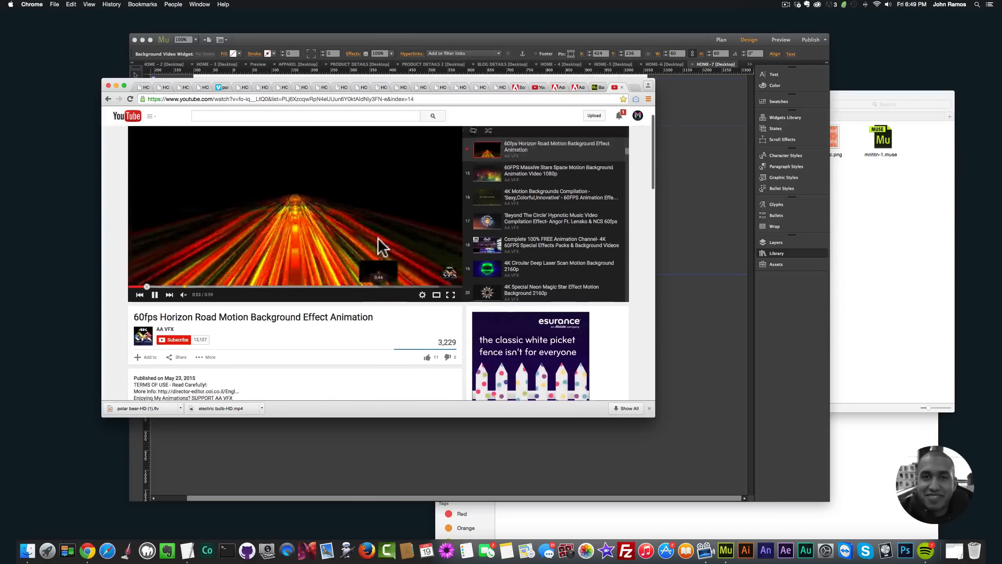
pyautogui.scroll(3, 371, 237)
# Step: Copy the Horizon Road video's address up to the end of its video ID, without the playlist part, and return to Muse
pyautogui.click(204, 98)
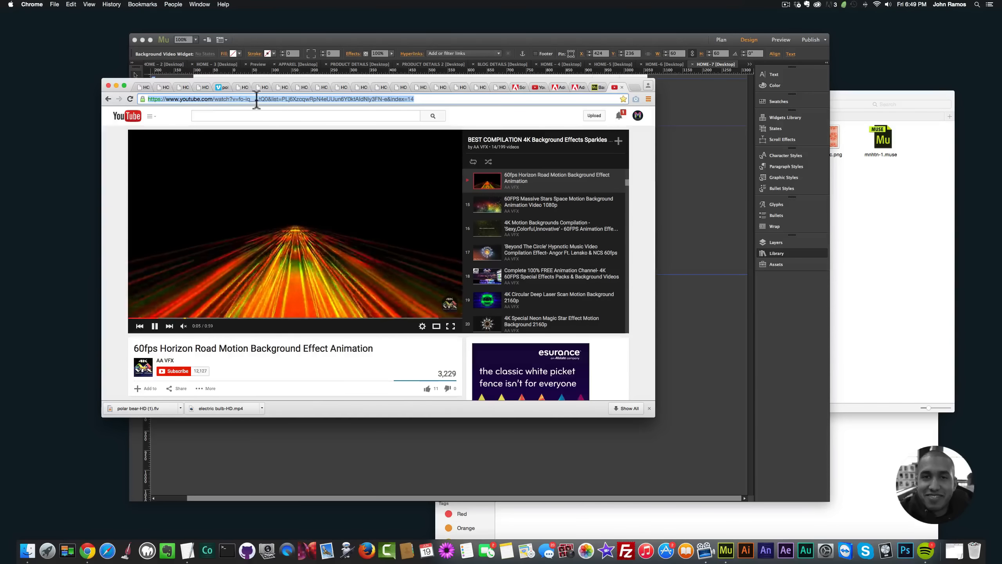
pyautogui.click(263, 99)
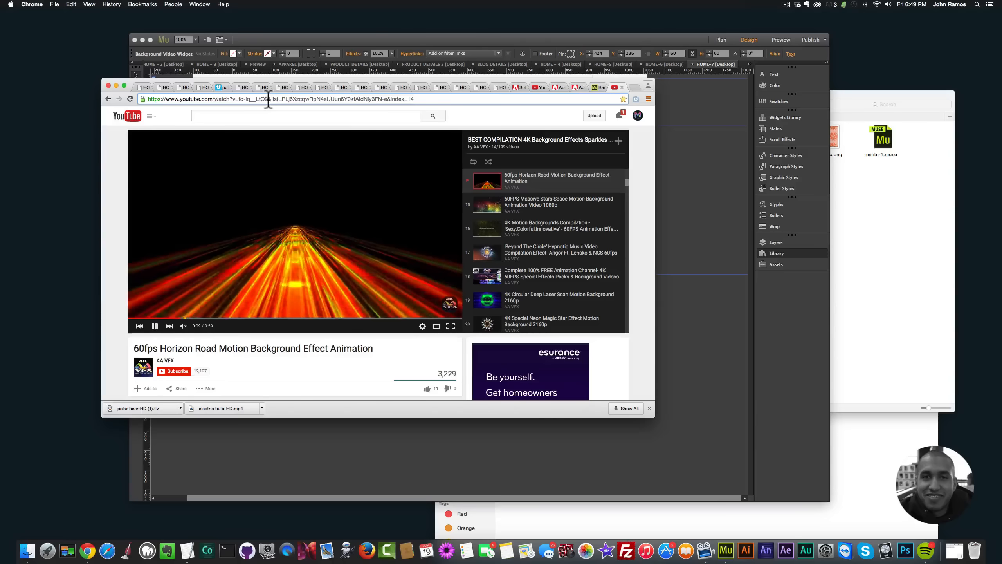
pyautogui.moveTo(265, 99); pyautogui.dragTo(147, 99)
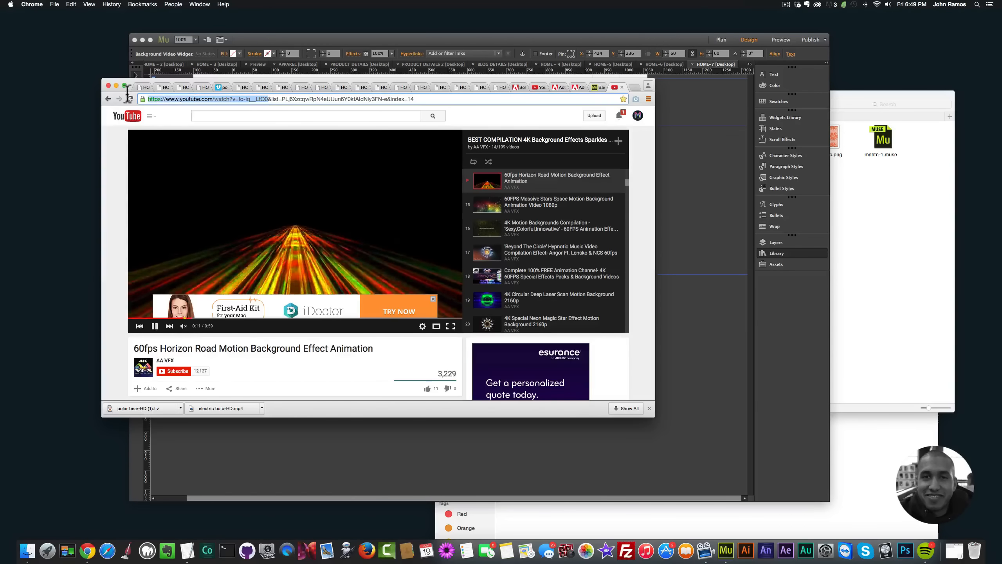
pyautogui.press('super+c')
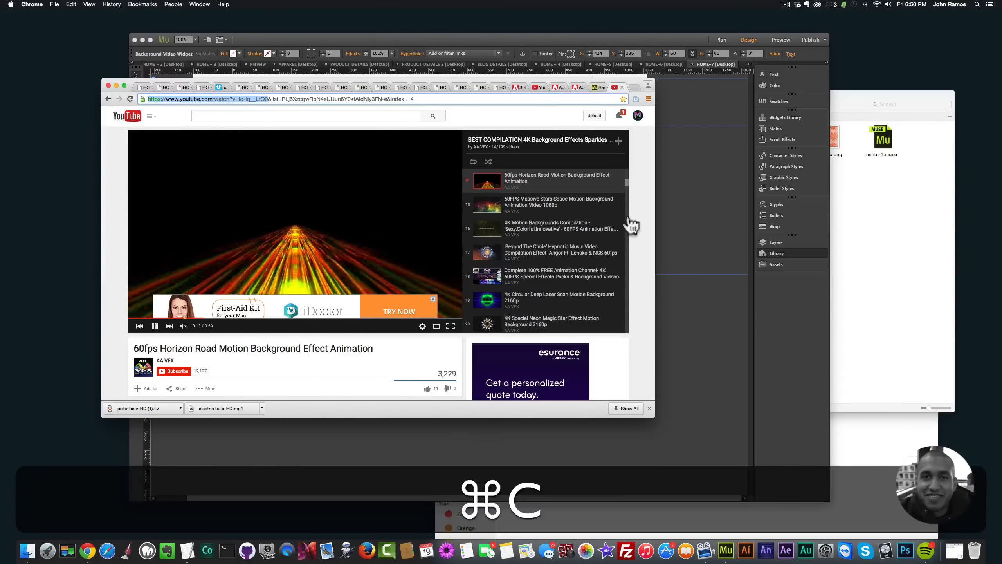
pyautogui.click(692, 235)
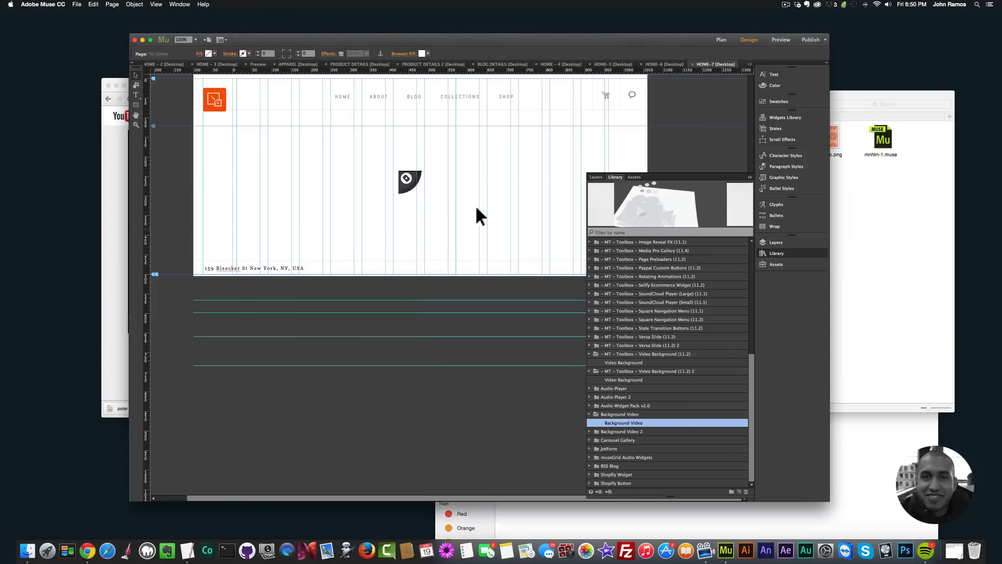
# Step: Replace the Background Video widget's video URL with the copied Horizon Road link and set the audio volume to 0
pyautogui.click(410, 182)
pyautogui.click(428, 170)
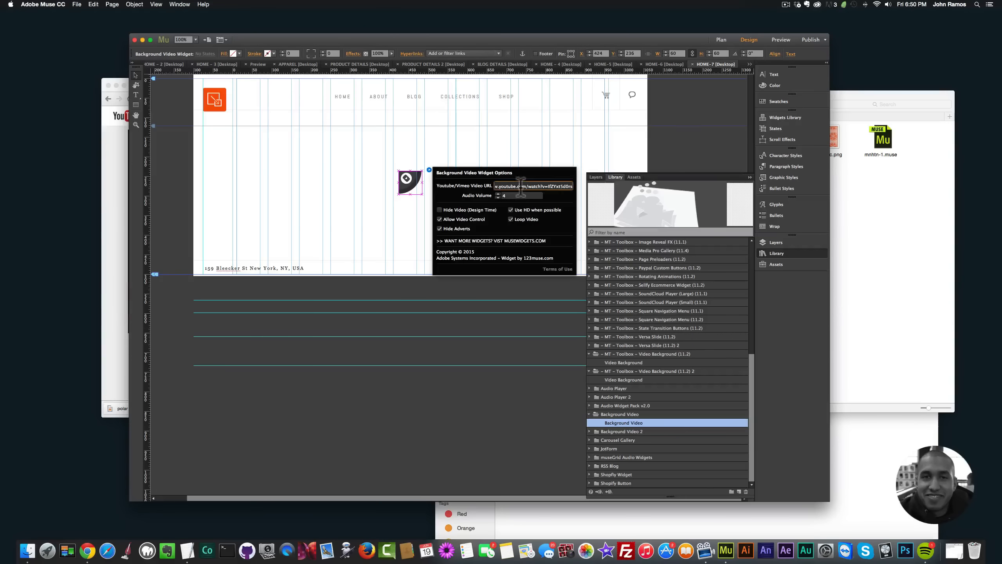
pyautogui.press('super+a')
pyautogui.click(500, 196)
pyautogui.click(498, 198)
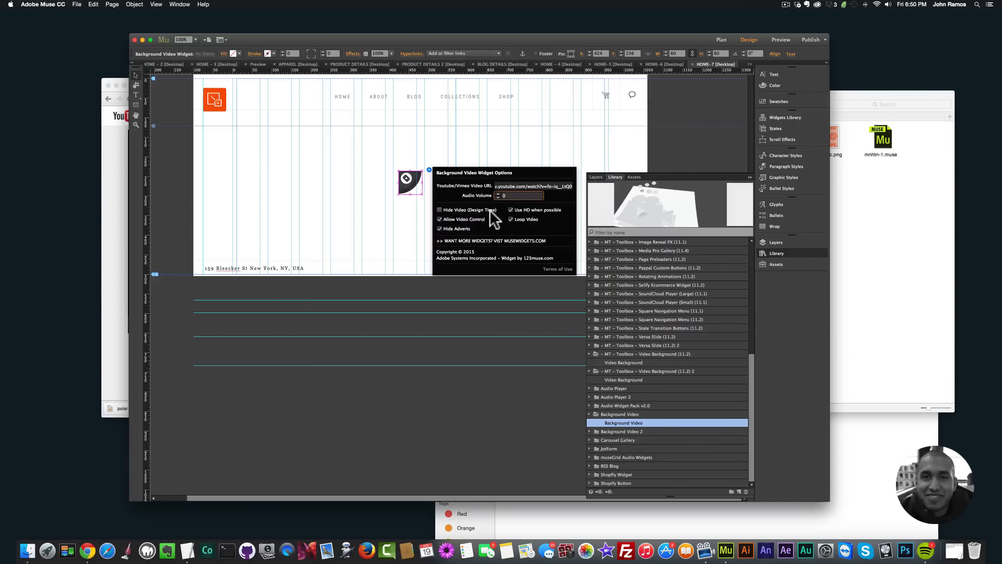
# Step: Turn off Allow Video Control in the Background Video widget's options, keep Hide Adverts enabled, and close the options
pyautogui.click(439, 219)
pyautogui.click(438, 229)
pyautogui.click(439, 228)
pyautogui.click(375, 201)
# Step: Preview the HOME-7 page in the browser and widen the browser window to check the background video
pyautogui.press('shift+super+e')
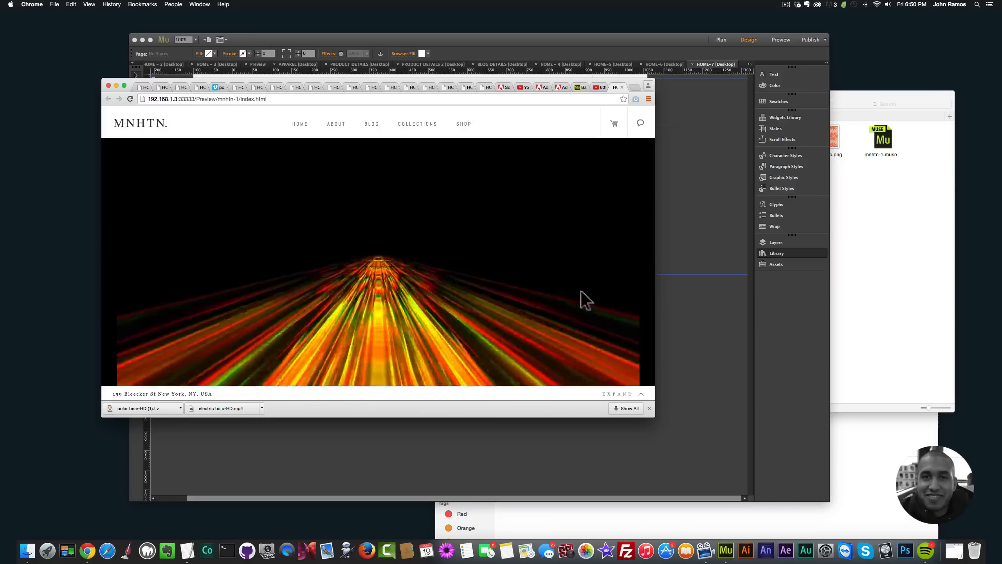
pyautogui.moveTo(653, 270); pyautogui.dragTo(680, 282)
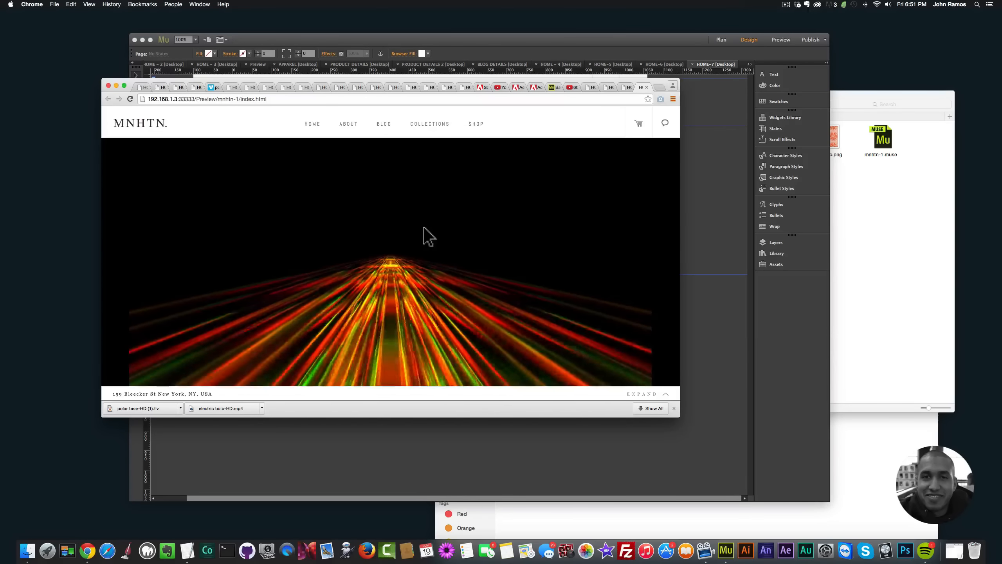
pyautogui.click(687, 302)
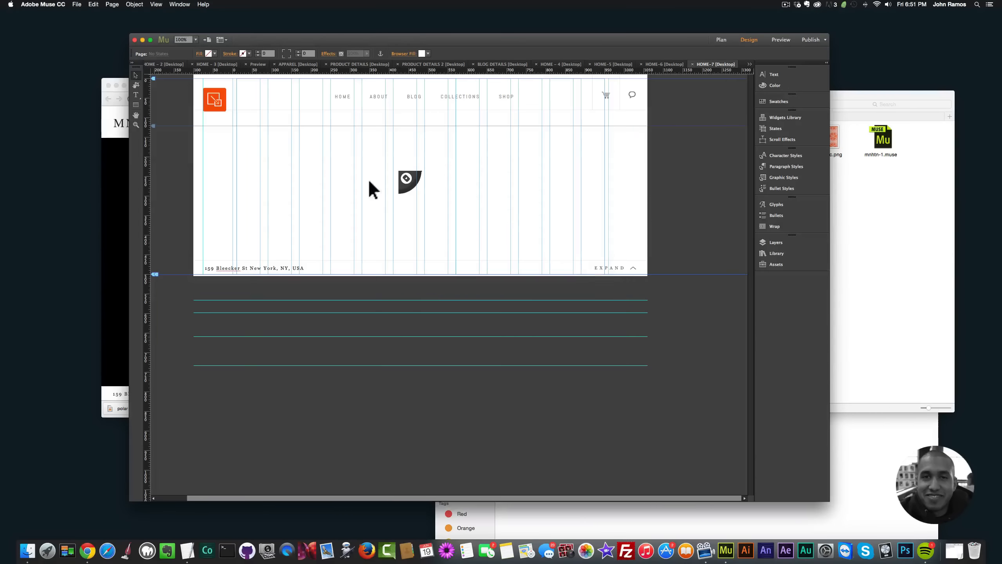
pyautogui.click(119, 217)
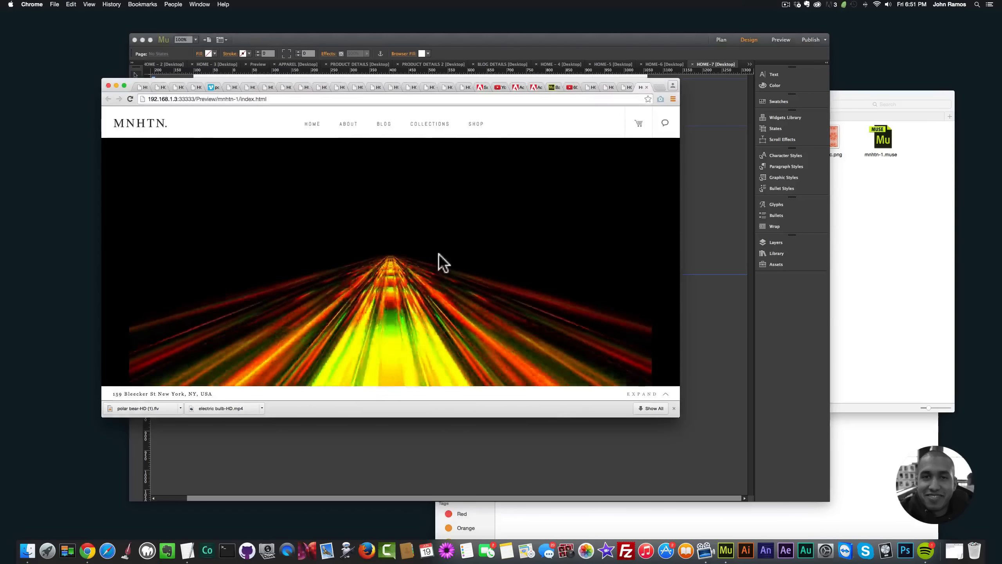
# Step: In Finder, open edge-animate-animations-for-sale, go through user-interface to animate_package, and place the muse-for-you-futuristic OAM ending in "rent.oam" on HOME-7
pyautogui.click(857, 260)
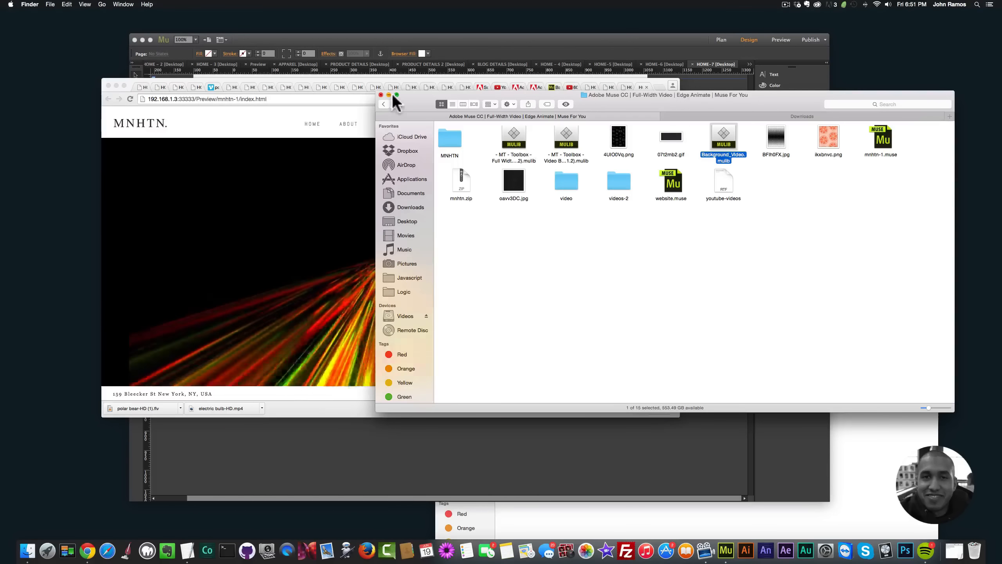
pyautogui.click(383, 103)
pyautogui.click(384, 102)
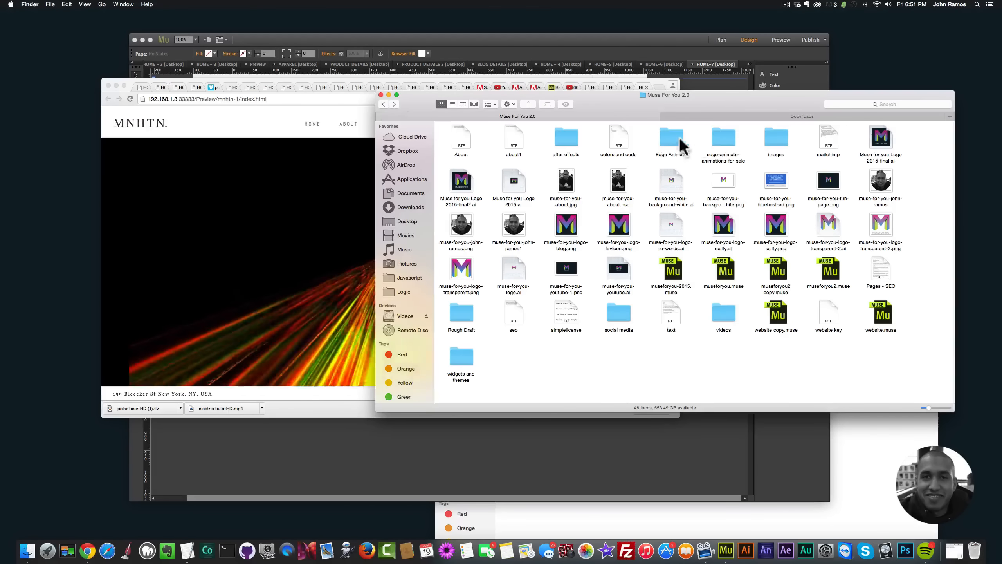
pyautogui.doubleClick(715, 142)
pyautogui.moveTo(602, 102); pyautogui.dragTo(605, 102)
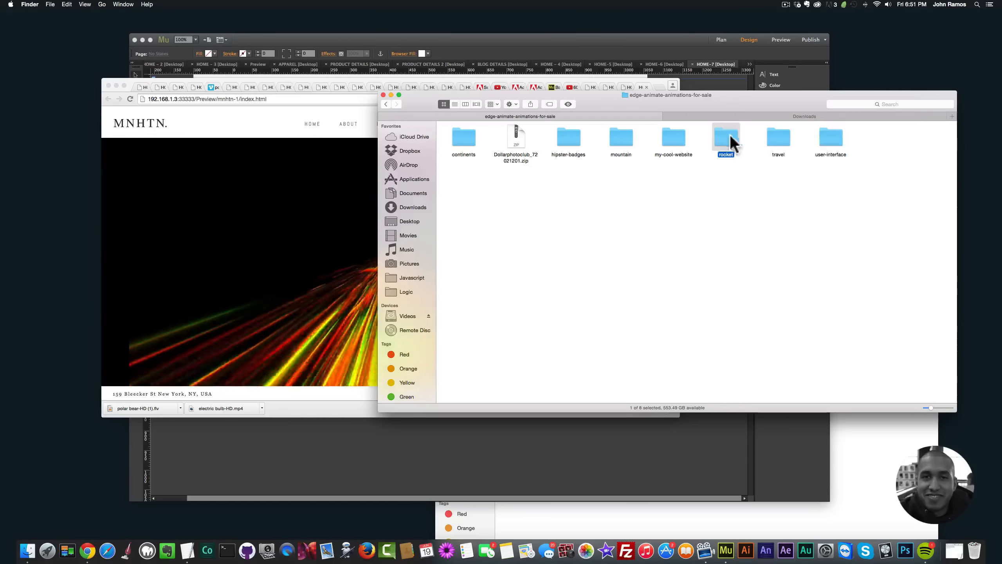
pyautogui.doubleClick(832, 137)
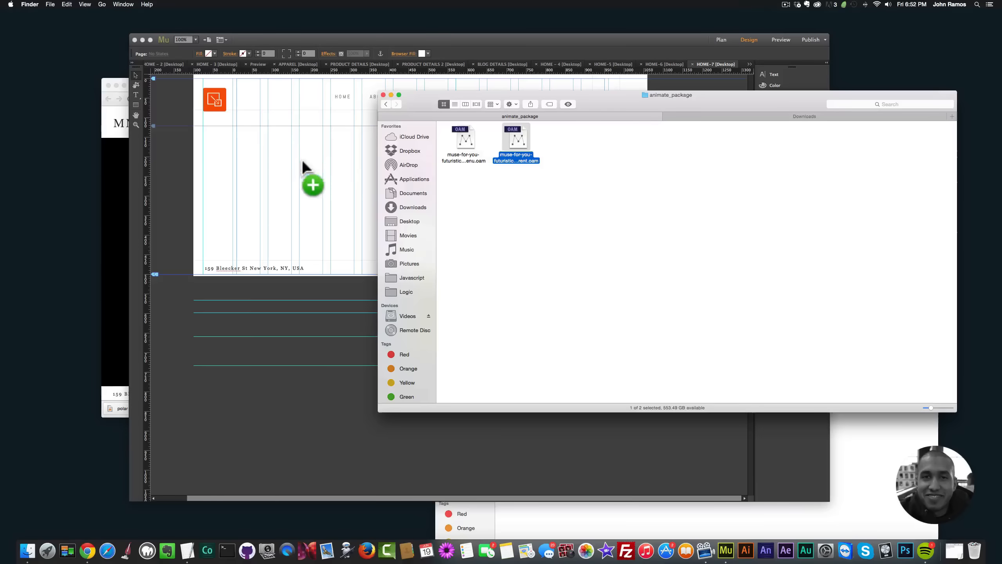
pyautogui.moveTo(303, 162); pyautogui.dragTo(320, 164)
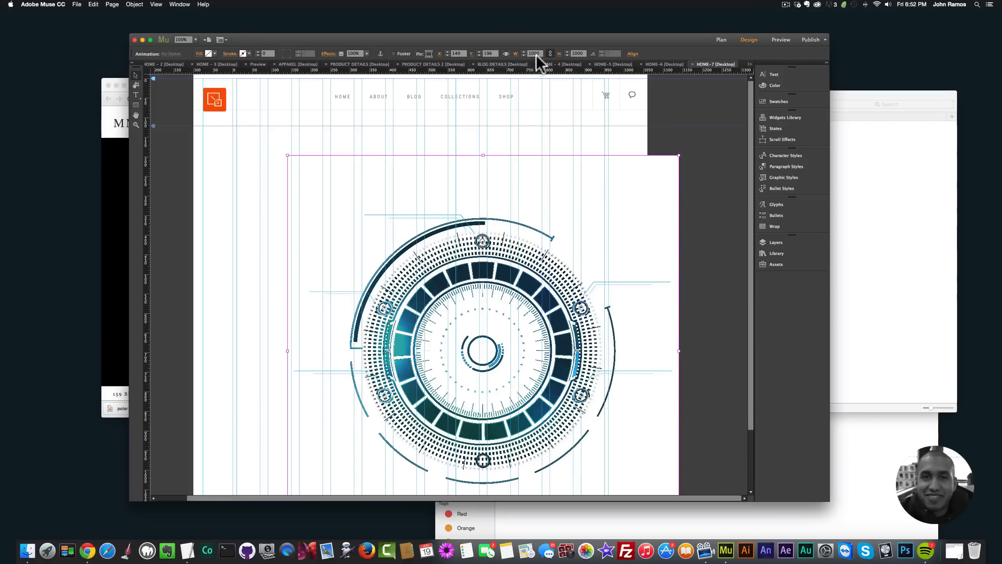
# Step: Resize the placed animation proportionally to a width of 500 and centre it horizontally on the page at about Y 206
pyautogui.write('4')
pyautogui.press('BackSpace')
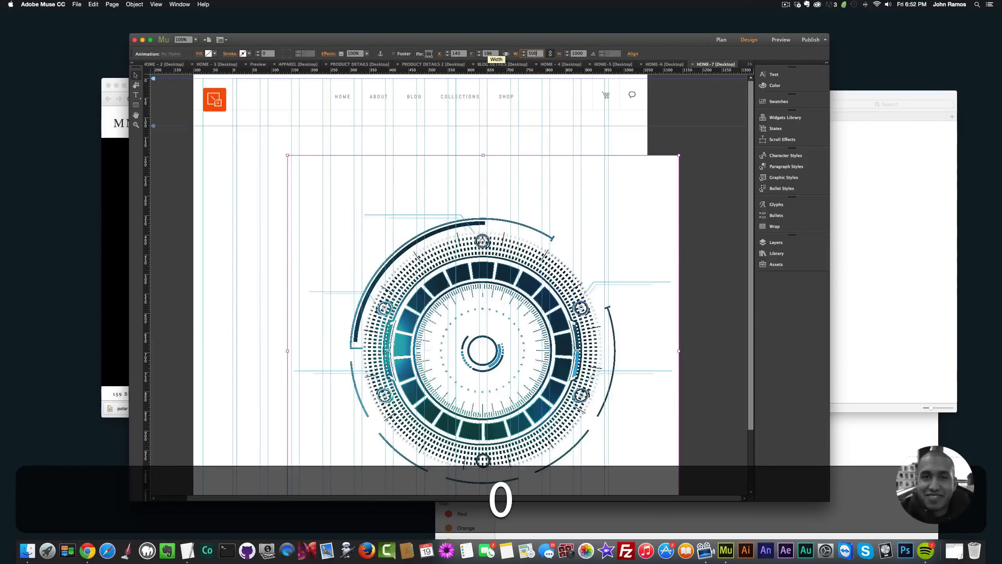
pyautogui.press('Return')
pyautogui.moveTo(402, 214); pyautogui.dragTo(415, 214)
# Step: Preview the page in the browser to check the animation over the video background, and return to Muse
pyautogui.press('shift+super+e')
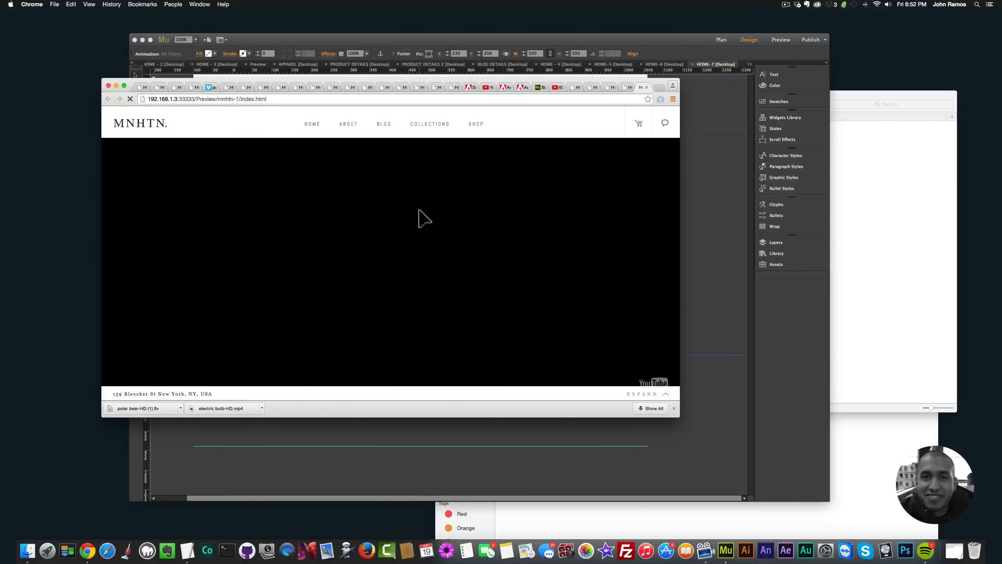
pyautogui.press('XF86AudioRaiseVolume')
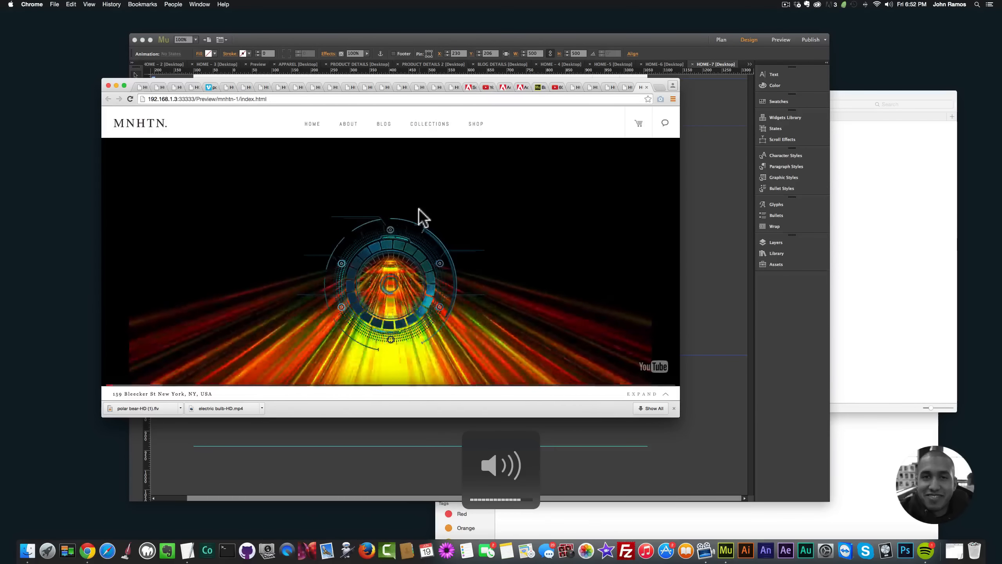
pyautogui.click(739, 262)
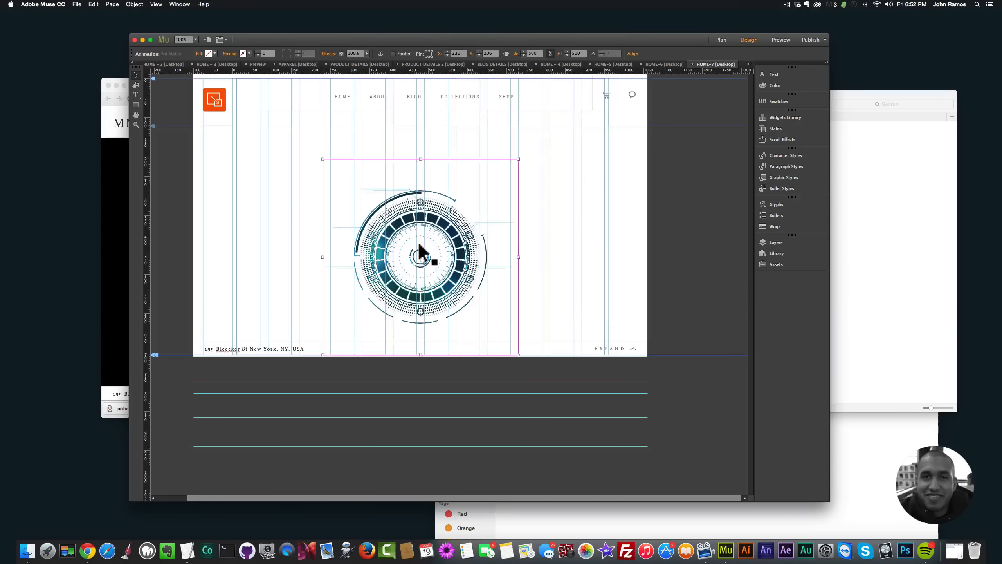
# Step: Move the circular animation up to about Y 159 and preview the page in the browser again
pyautogui.moveTo(419, 244)
pyautogui.mouseDown()
pyautogui.moveTo(418, 225)
pyautogui.moveTo(418, 238)
pyautogui.mouseUp()
pyautogui.press('shift+super+e')
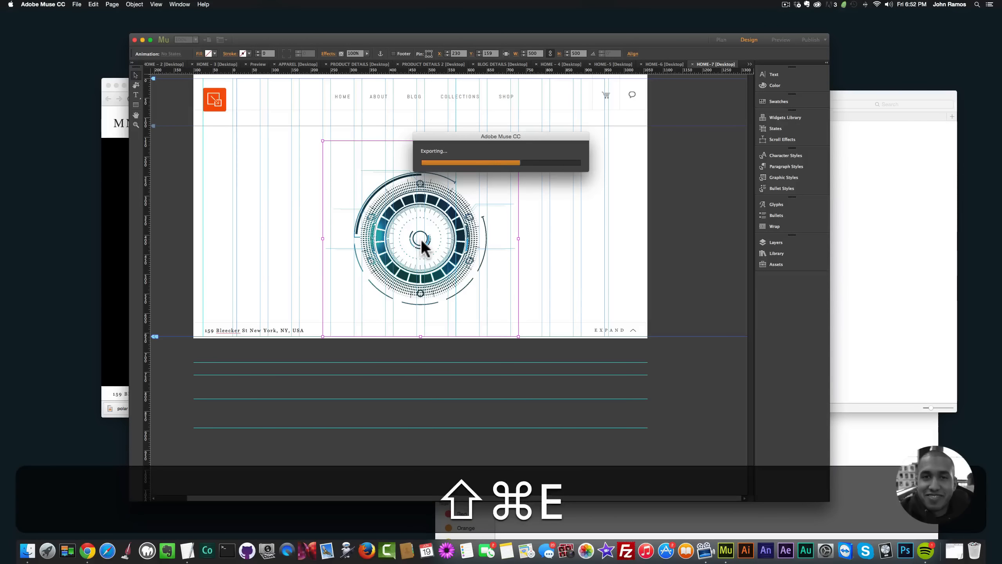
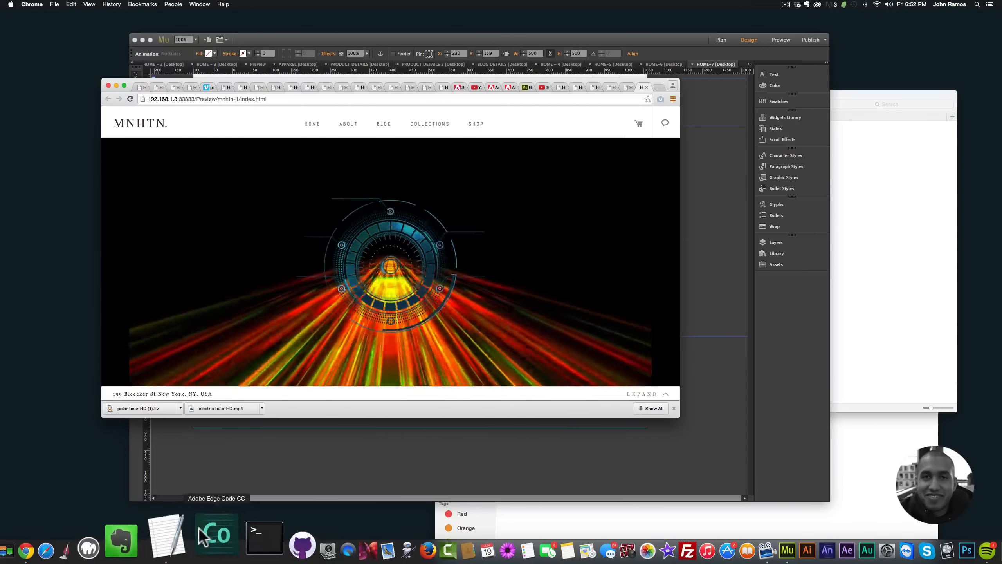
# Step: Copy the first YouTube link from the youtube-videos note in TextEdit and return to Adobe Muse
pyautogui.click(165, 536)
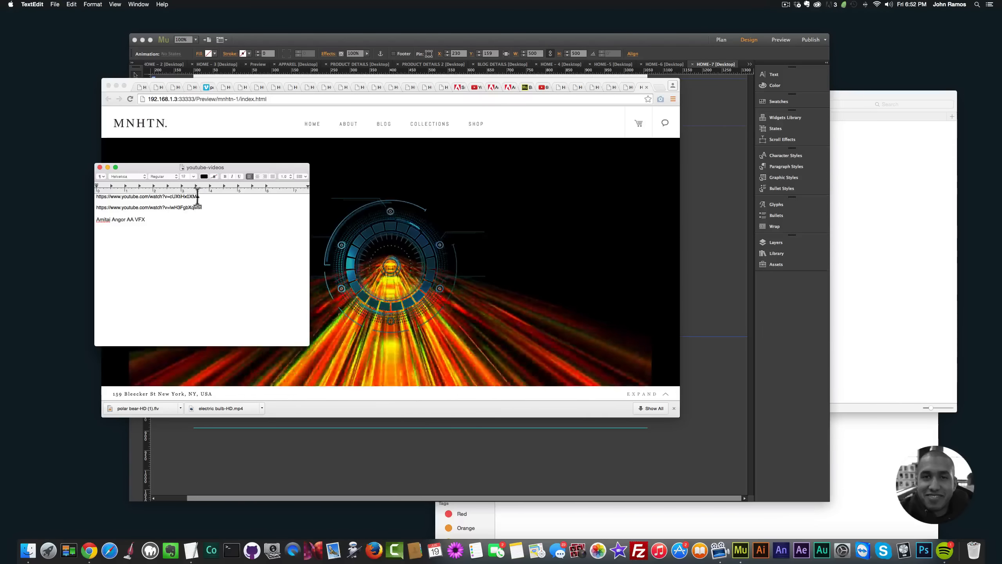
pyautogui.tripleClick(197, 196)
pyautogui.press('super+c')
pyautogui.click(436, 219)
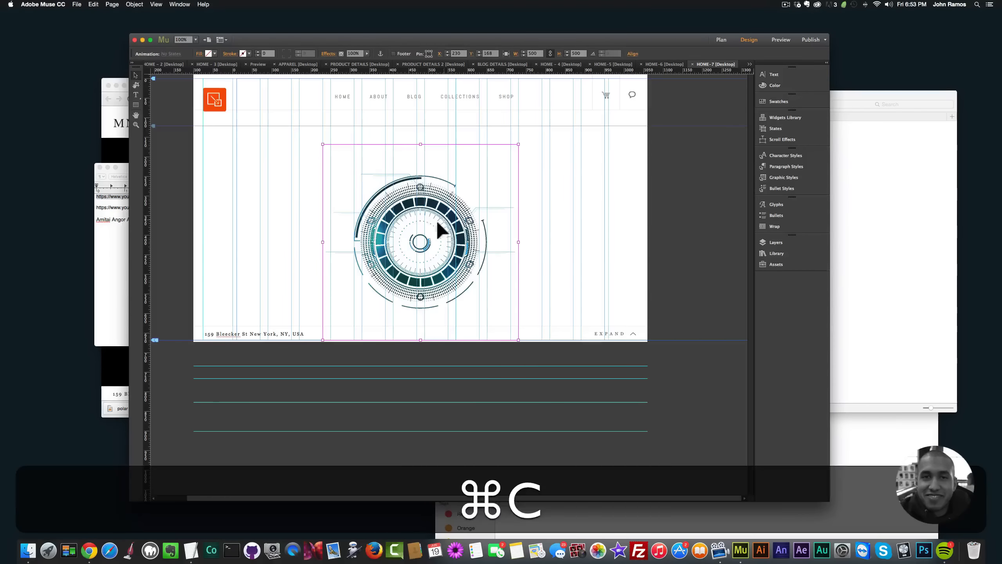
# Step: Move the circular animation aside on HOME-7 and replace the Background Video widget's video URL with the copied YouTube link
pyautogui.moveTo(465, 231); pyautogui.dragTo(629, 233)
pyautogui.click(408, 179)
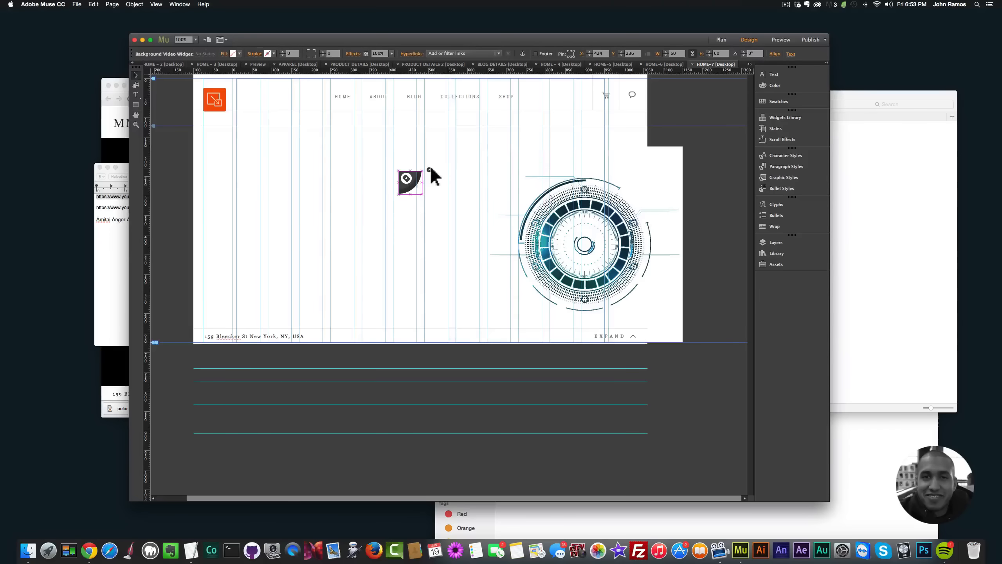
pyautogui.click(430, 169)
pyautogui.click(516, 185)
pyautogui.press('super+a')
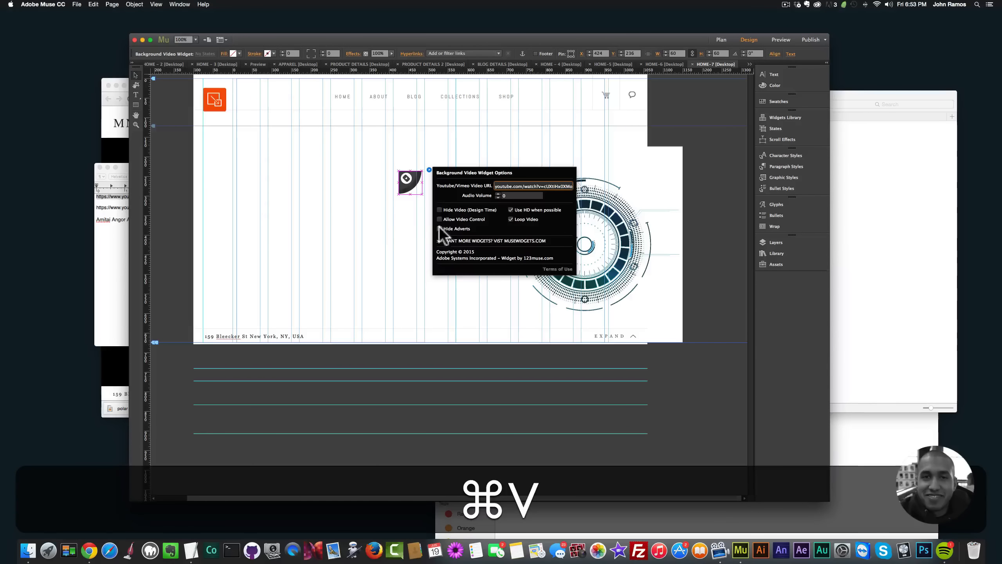
pyautogui.press('Escape')
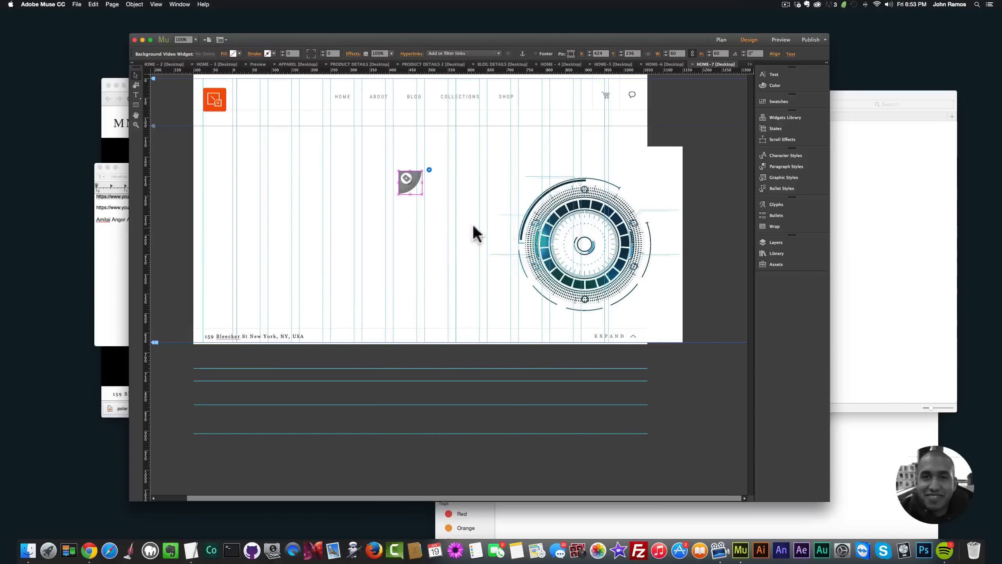
# Step: Move the circular animation back to the page's horizontal centre at about Y 144, preview the page in the browser, and return to Muse
pyautogui.moveTo(621, 231); pyautogui.dragTo(448, 222)
pyautogui.press('shift+super+e')
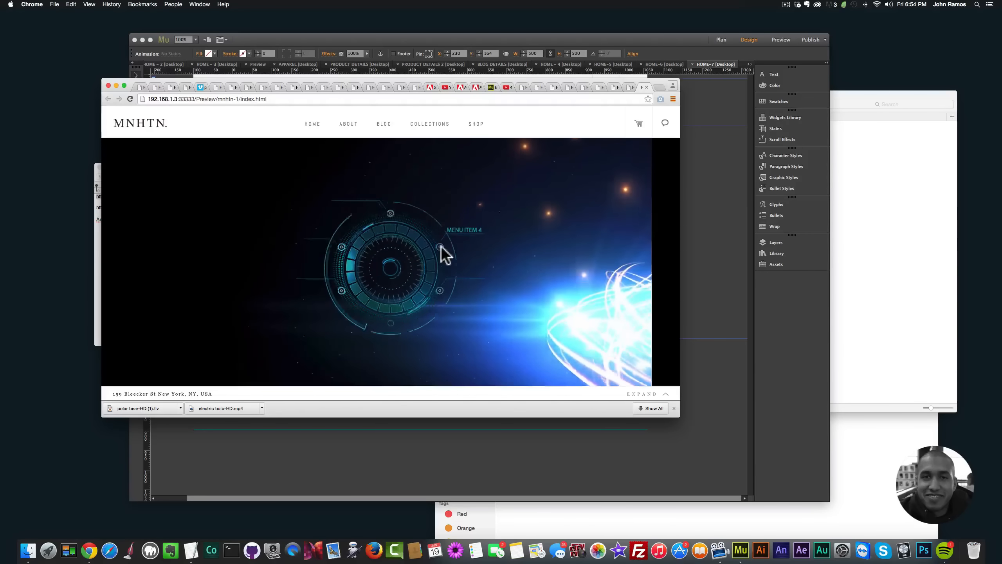
pyautogui.click(696, 269)
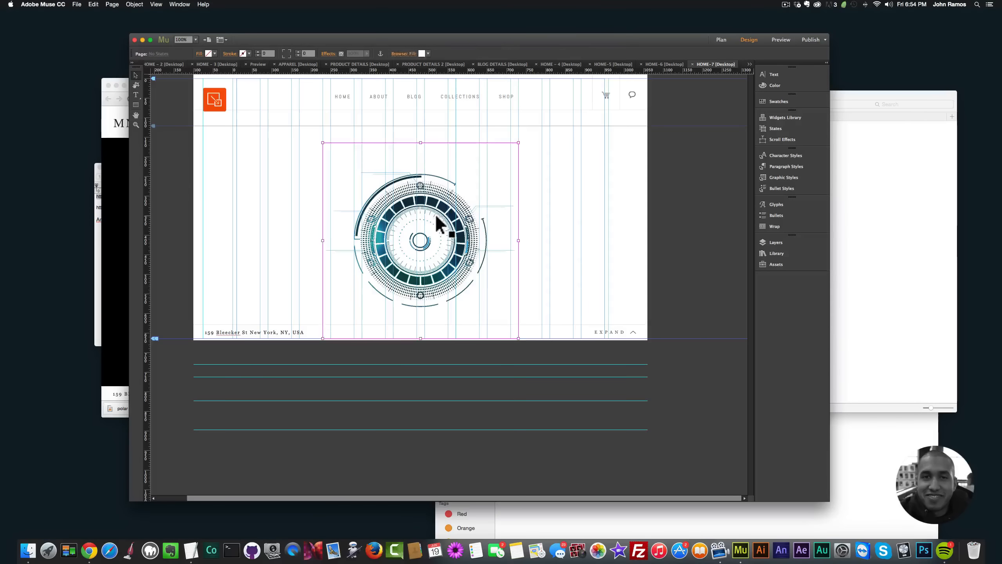
# Step: Delete the circular animation from HOME-7 and copy the second YouTube link from the youtube-videos note in TextEdit, returning to Muse
pyautogui.press('BackSpace')
pyautogui.click(118, 222)
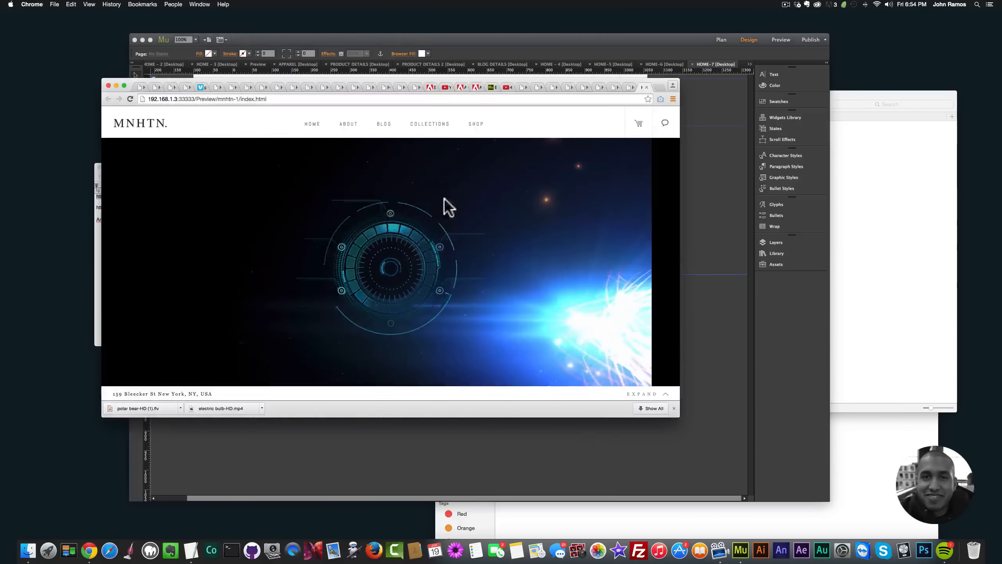
pyautogui.click(97, 241)
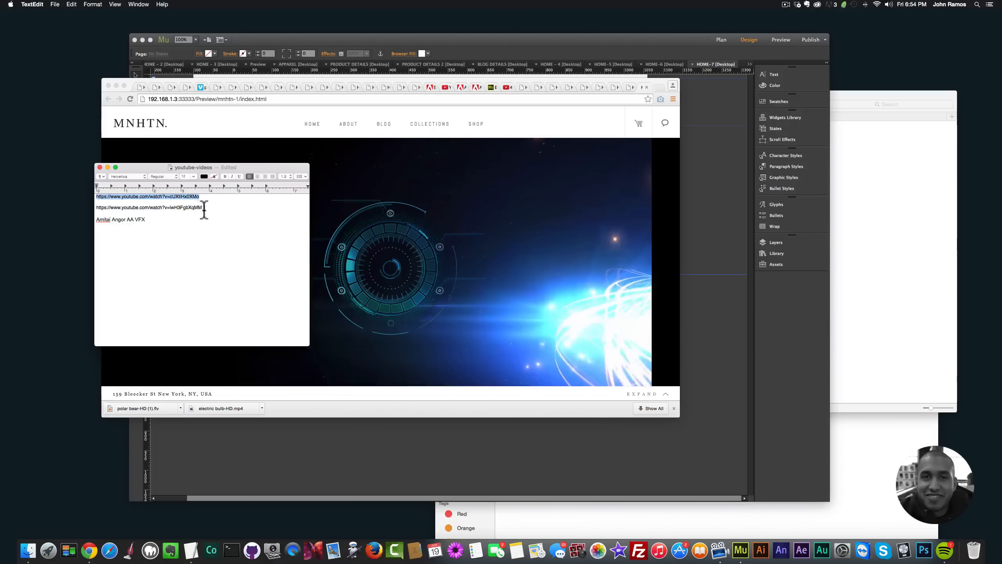
pyautogui.moveTo(204, 208); pyautogui.dragTo(96, 207)
pyautogui.press('cmd+c')
pyautogui.click(739, 175)
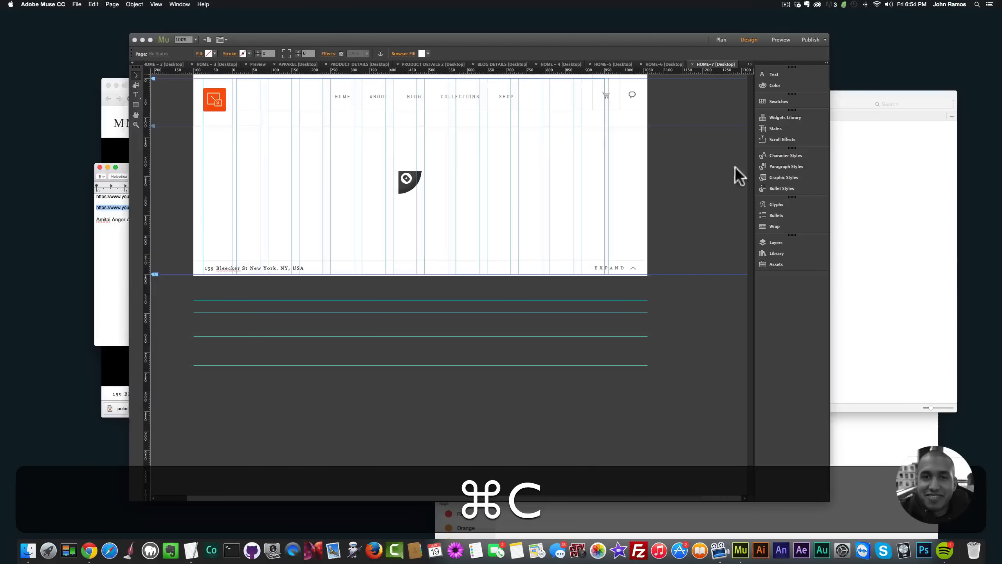
# Step: Replace the Background Video widget's video URL with the second YouTube link and close the widget options
pyautogui.click(410, 181)
pyautogui.click(429, 170)
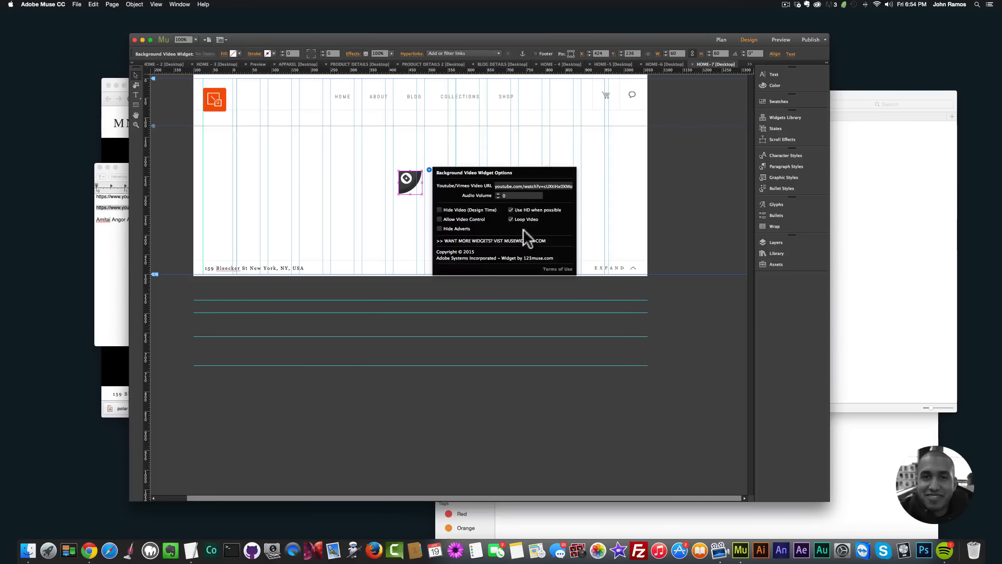
pyautogui.press('cmd+a')
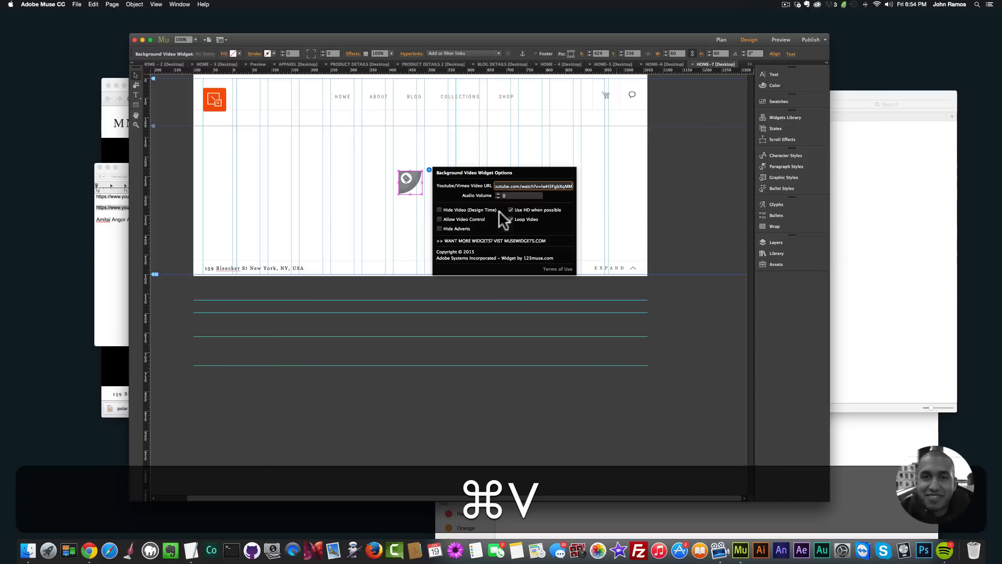
pyautogui.click(184, 115)
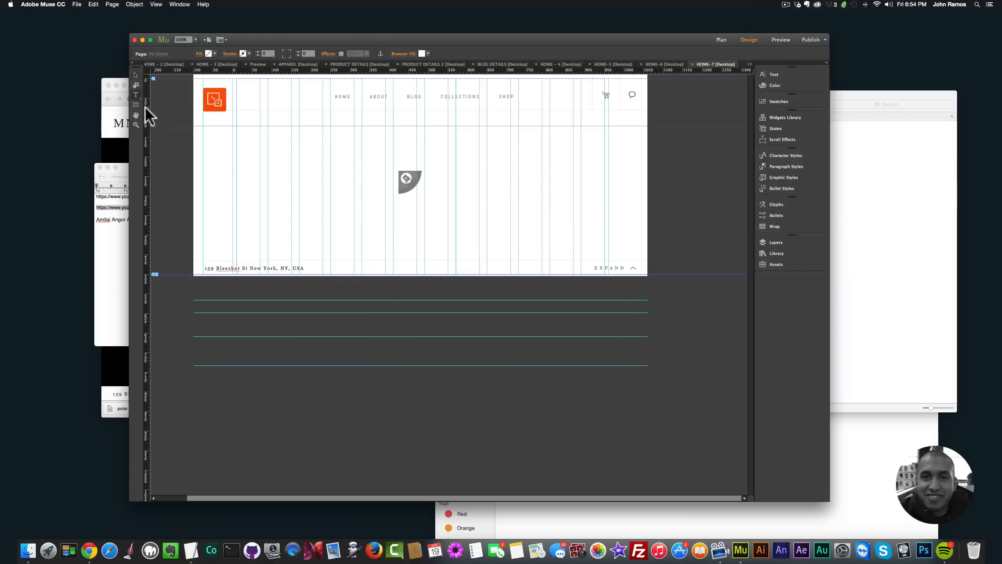
# Step: Draw a wide text frame around the video widget in the middle of HOME-7 and enter WELCOME
pyautogui.moveTo(573, 246); pyautogui.dragTo(572, 247)
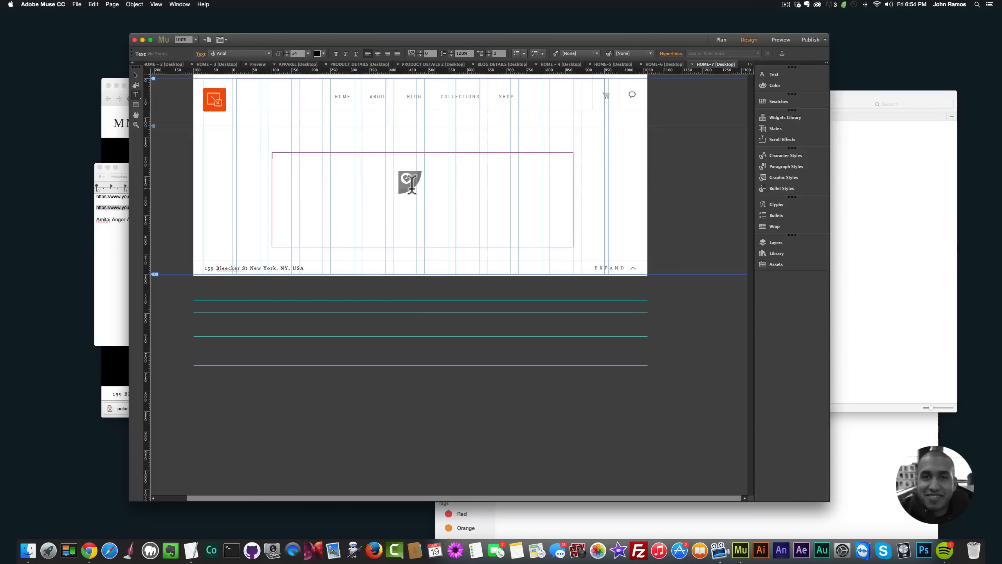
pyautogui.write('WELCOME')
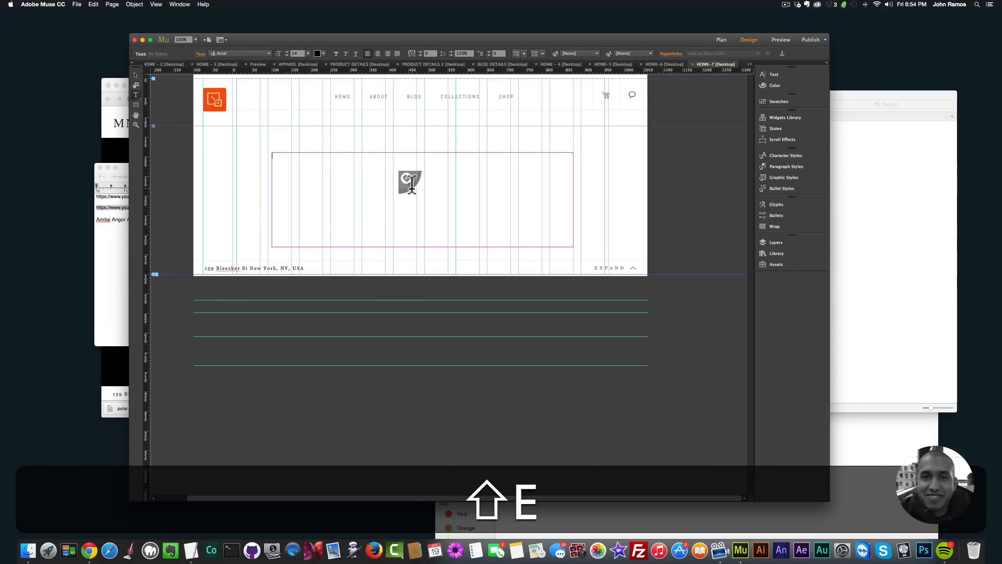
# Step: With the WELCOME text selected, filter the Typekit web fonts by classification and add the Zebrawood Std family
pyautogui.press('super+a')
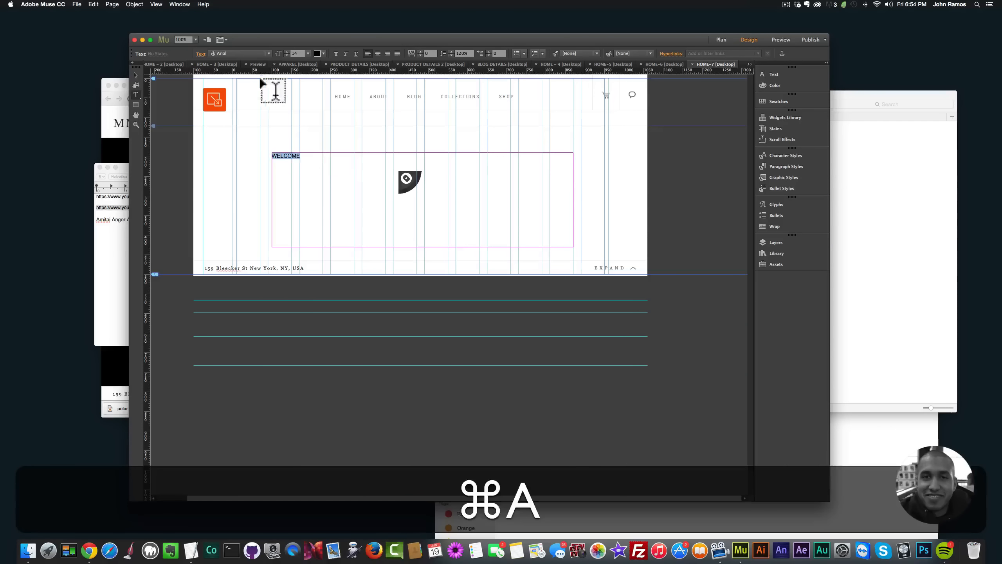
pyautogui.click(261, 53)
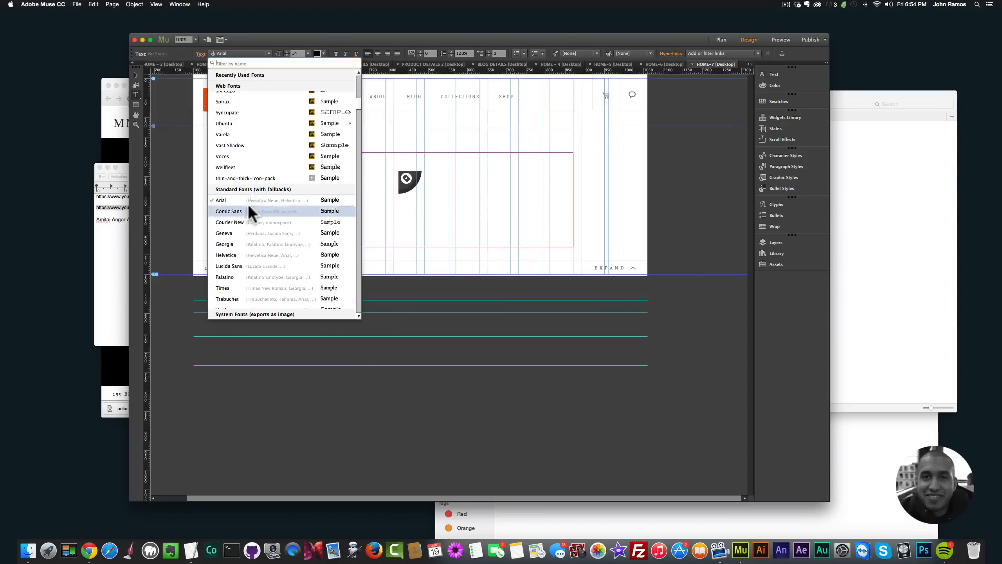
pyautogui.scroll(10, 249, 183)
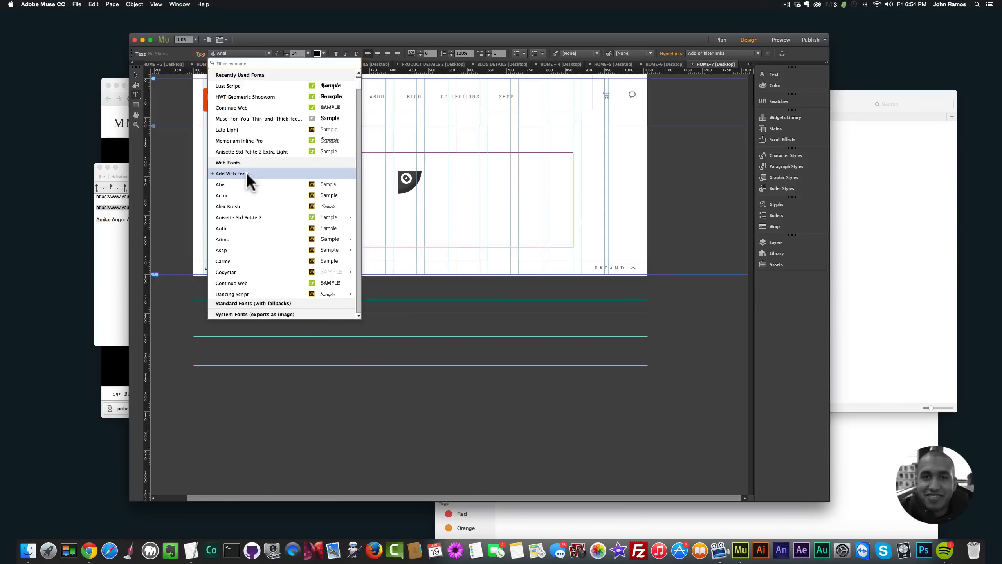
pyautogui.click(245, 173)
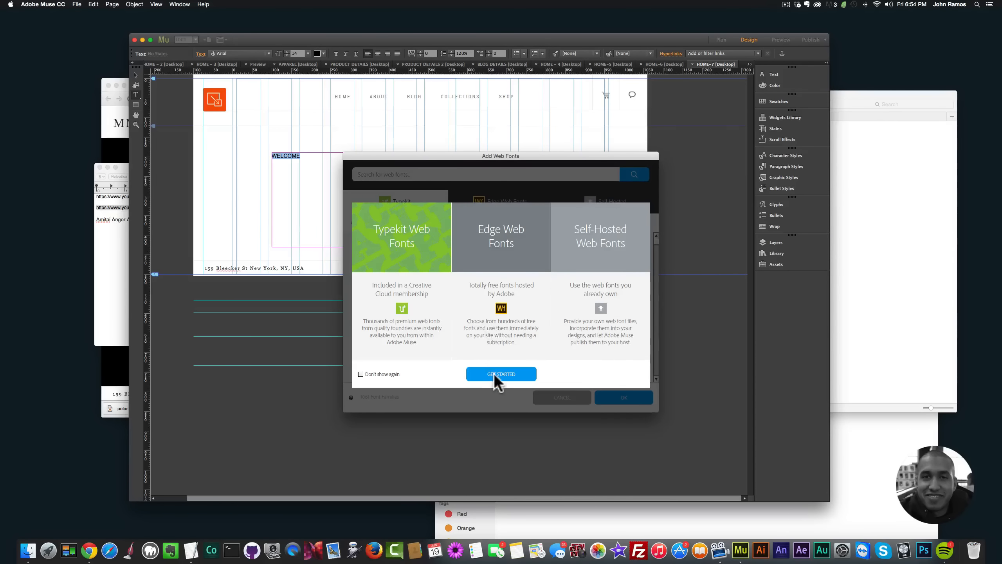
pyautogui.click(498, 375)
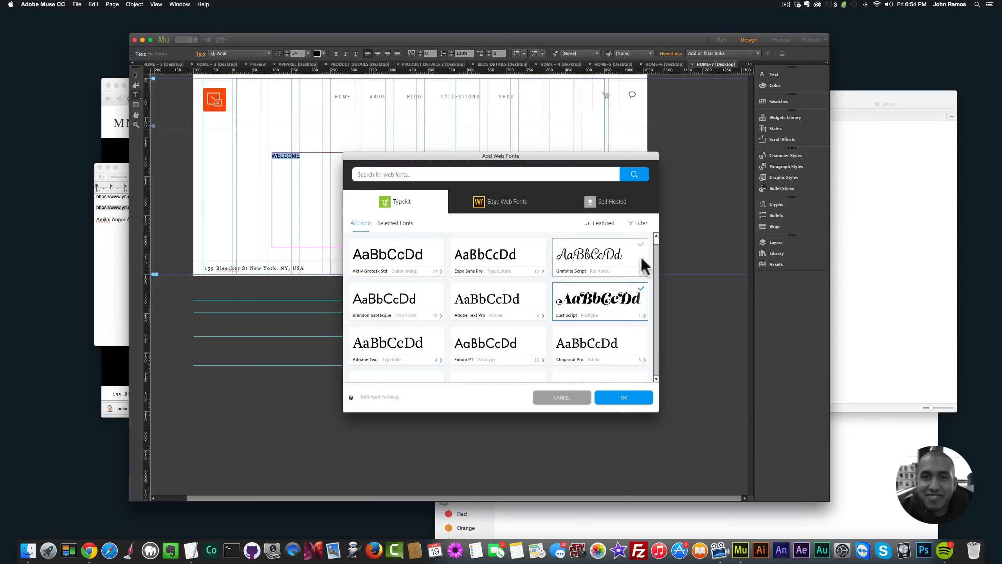
pyautogui.scroll(-10, 660, 249)
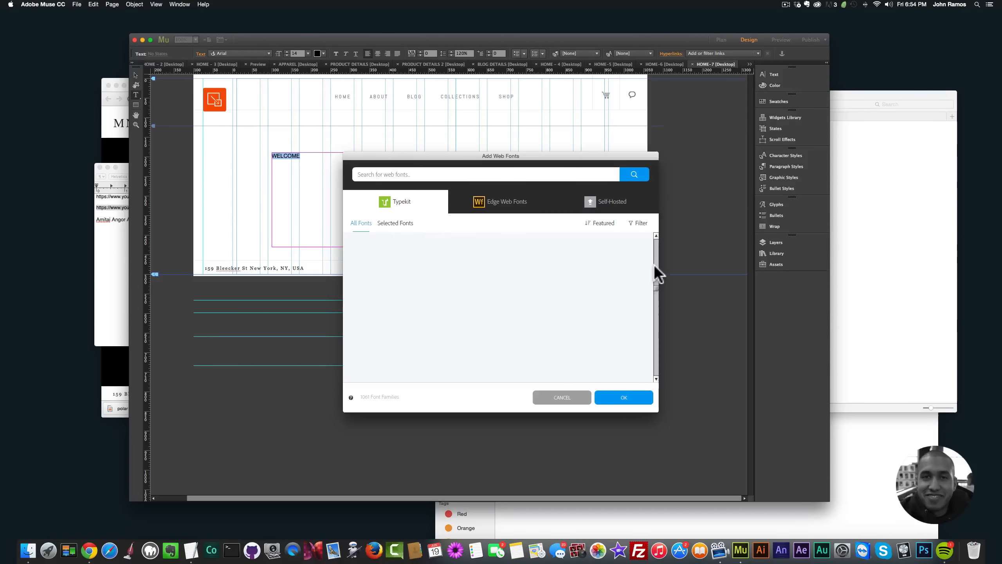
pyautogui.click(636, 223)
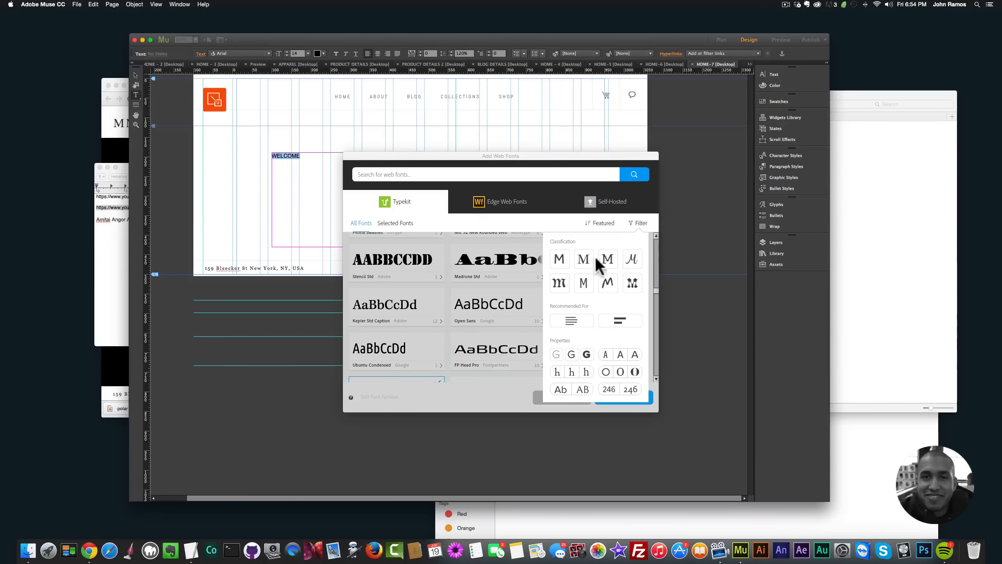
pyautogui.click(560, 259)
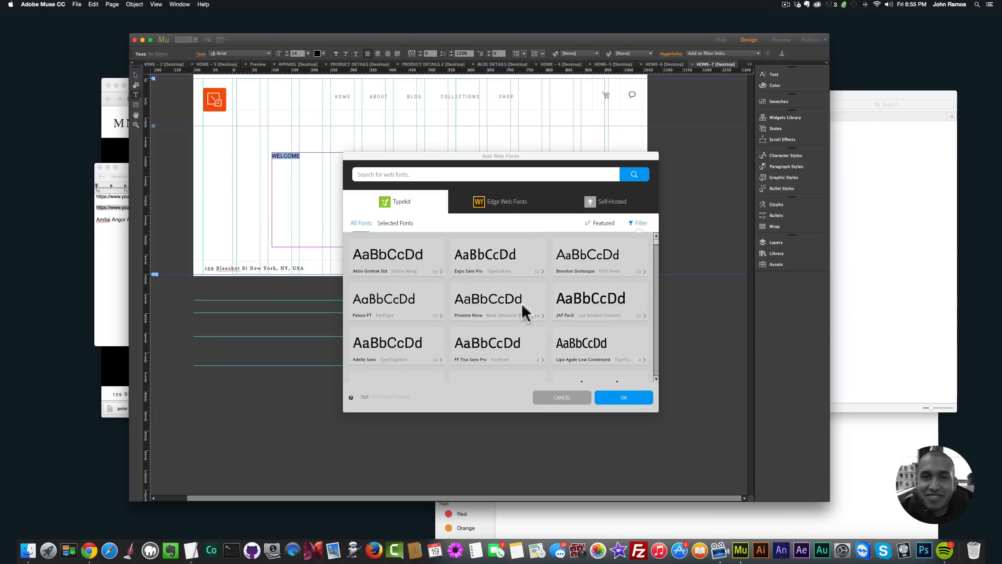
pyautogui.moveTo(657, 260); pyautogui.dragTo(655, 286)
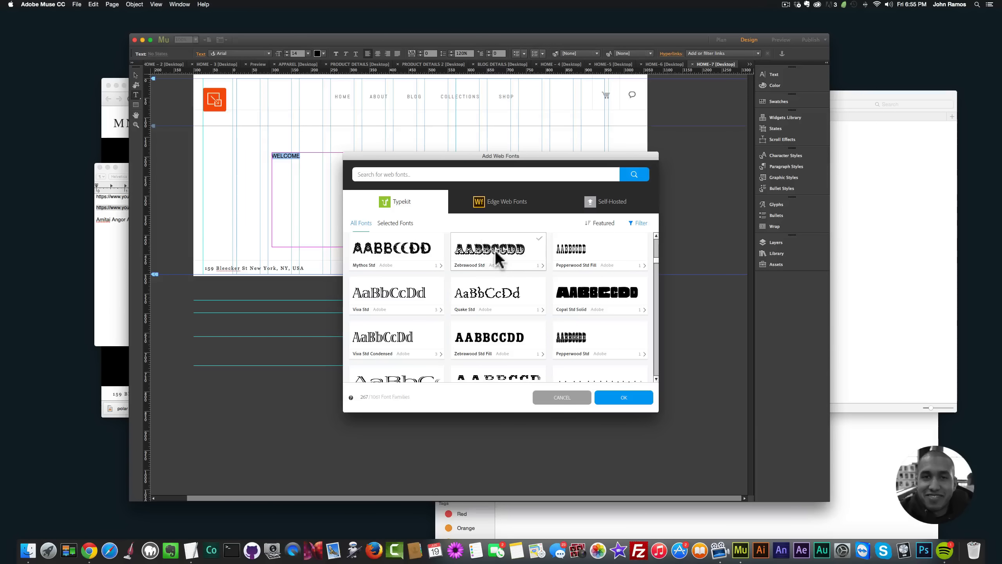
pyautogui.click(495, 254)
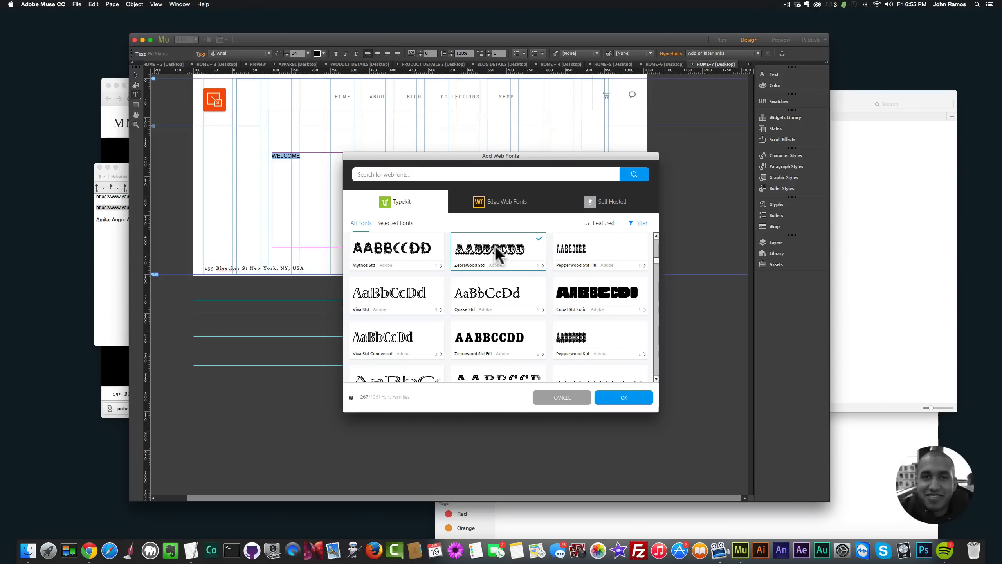
pyautogui.click(625, 396)
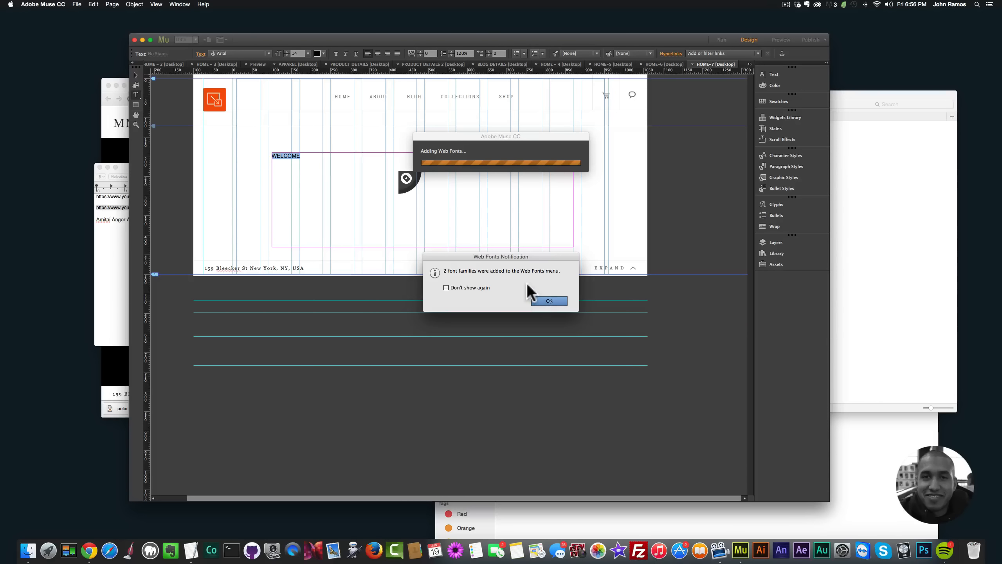
pyautogui.press('Return')
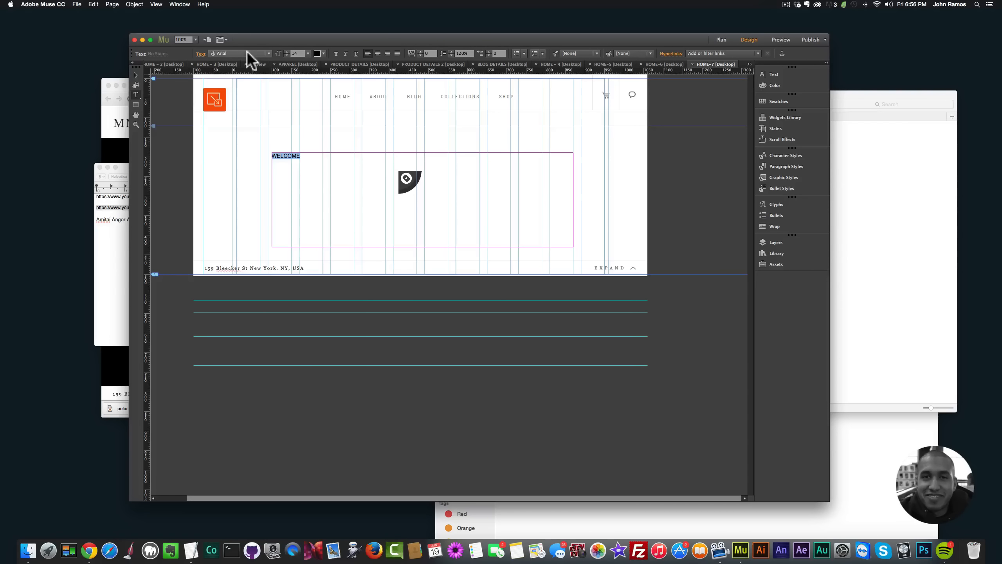
# Step: Set the WELCOME text to the Zebrawood Std font at size 120
pyautogui.click(247, 52)
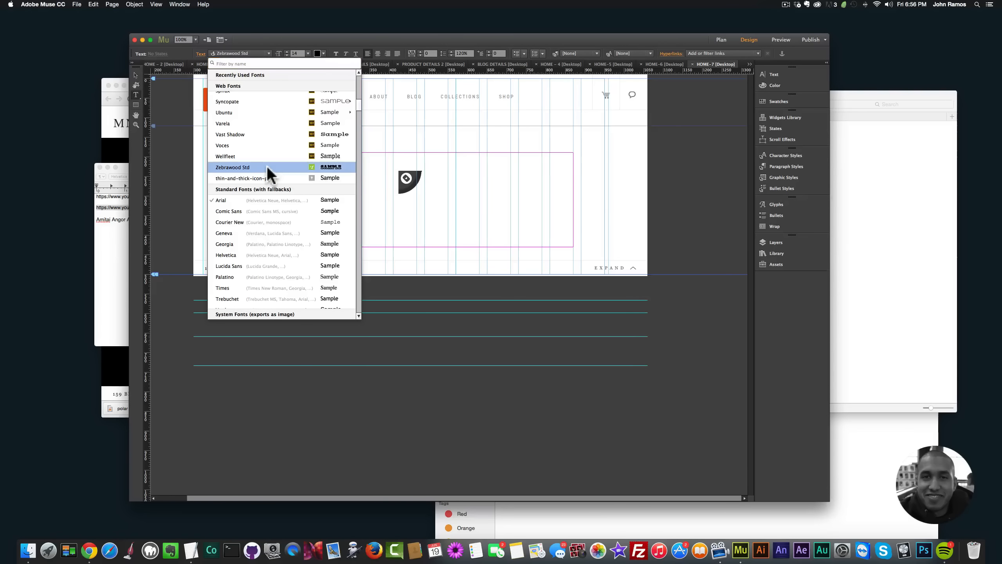
pyautogui.press('Return')
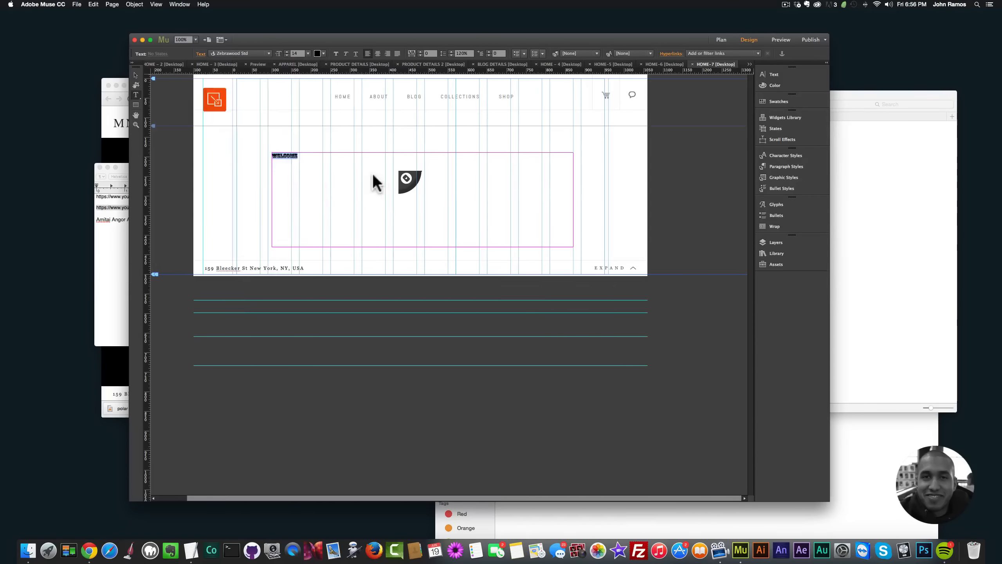
pyautogui.click(334, 163)
pyautogui.press('super+a')
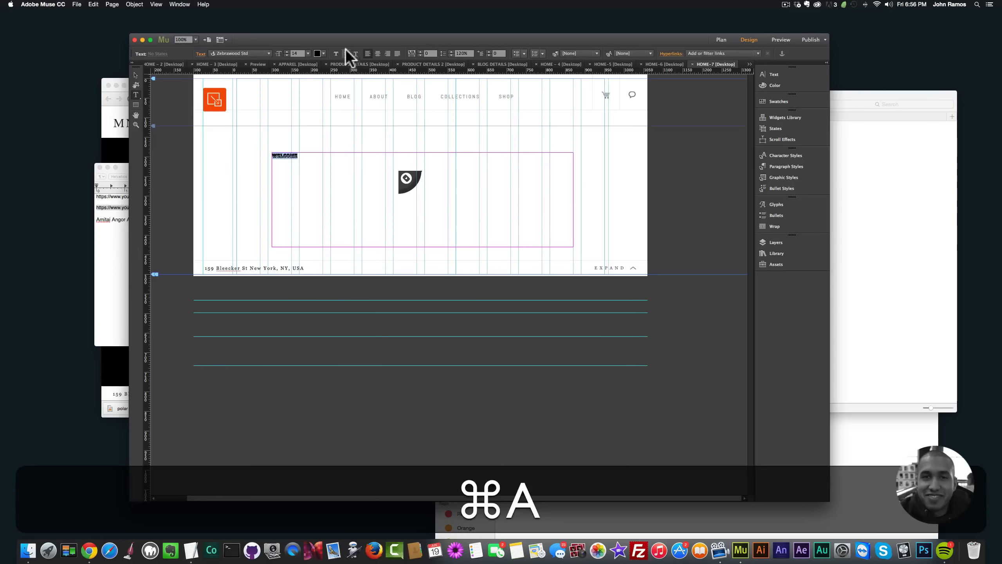
pyautogui.click(318, 52)
pyautogui.click(318, 52)
pyautogui.click(309, 52)
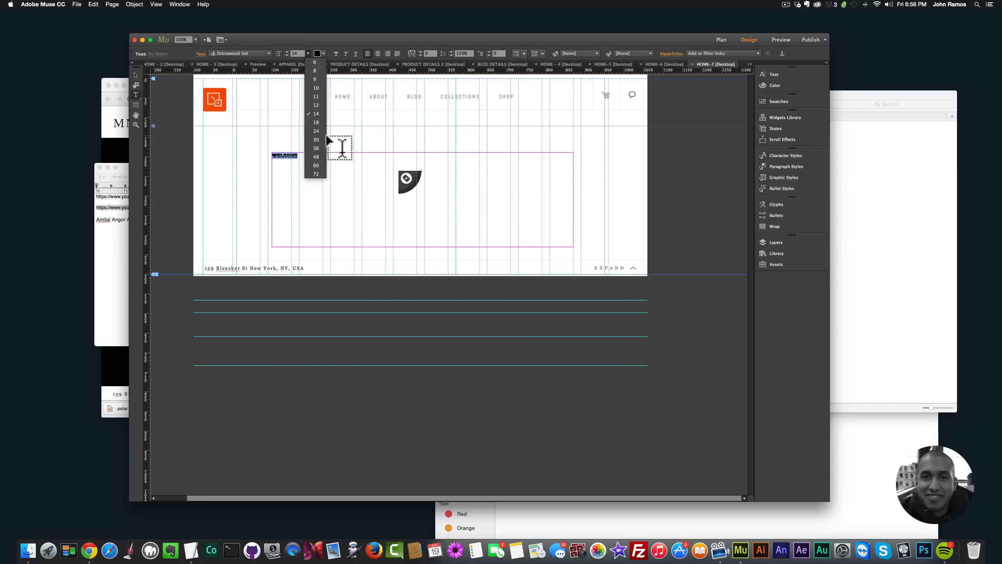
pyautogui.click(314, 174)
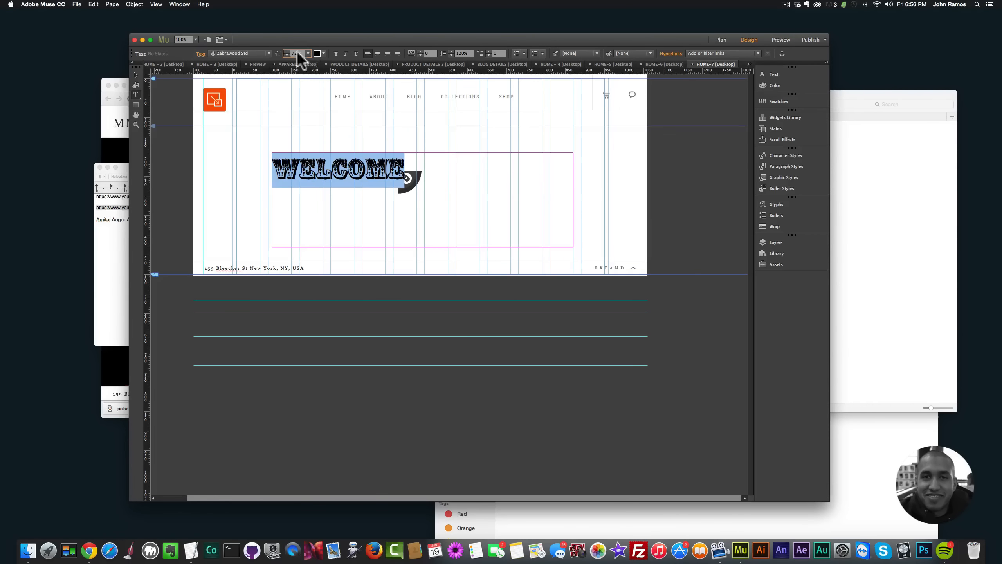
pyautogui.write('120')
pyautogui.press('Return')
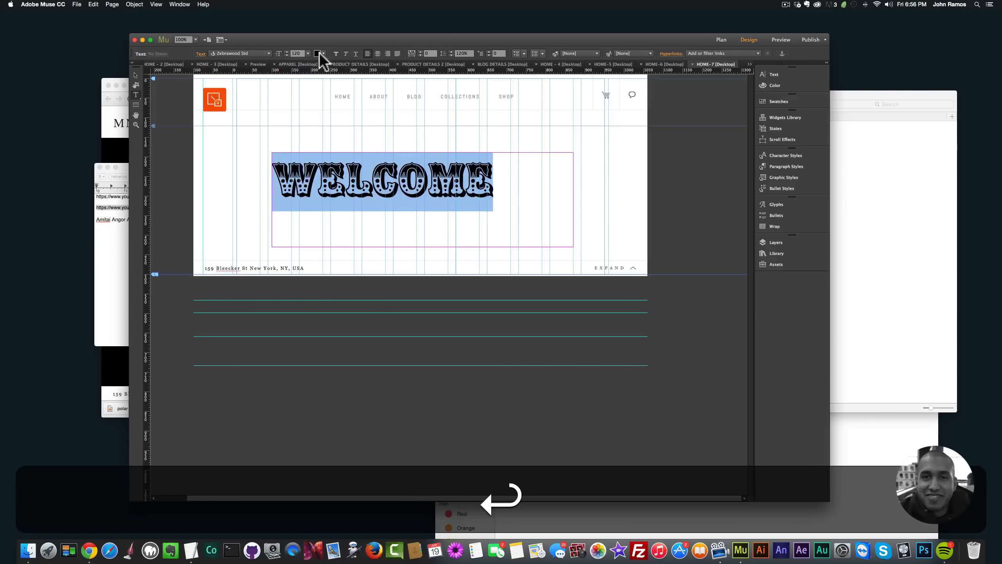
# Step: Center-align the selected WELCOME text and set its color to white
pyautogui.click(377, 52)
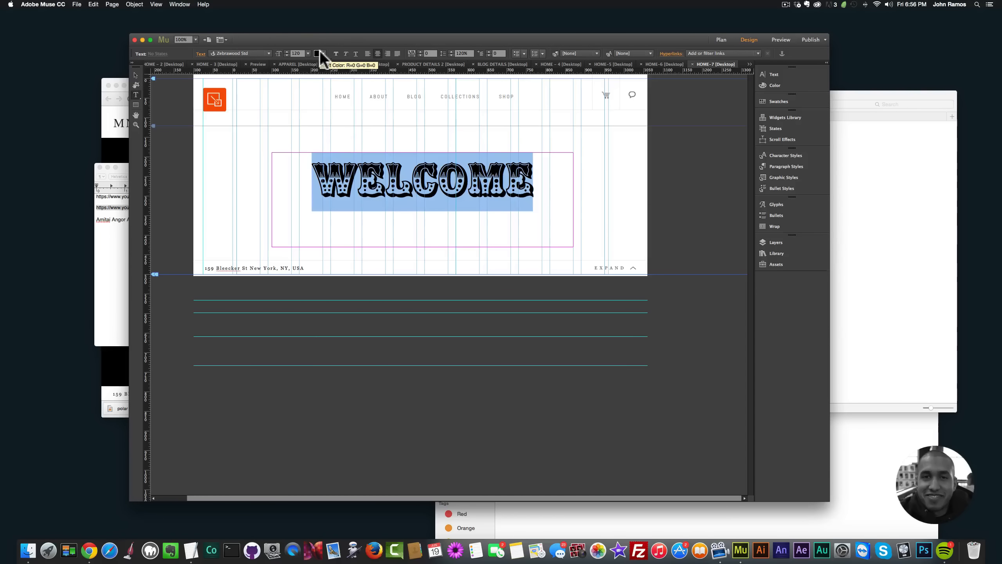
pyautogui.click(319, 53)
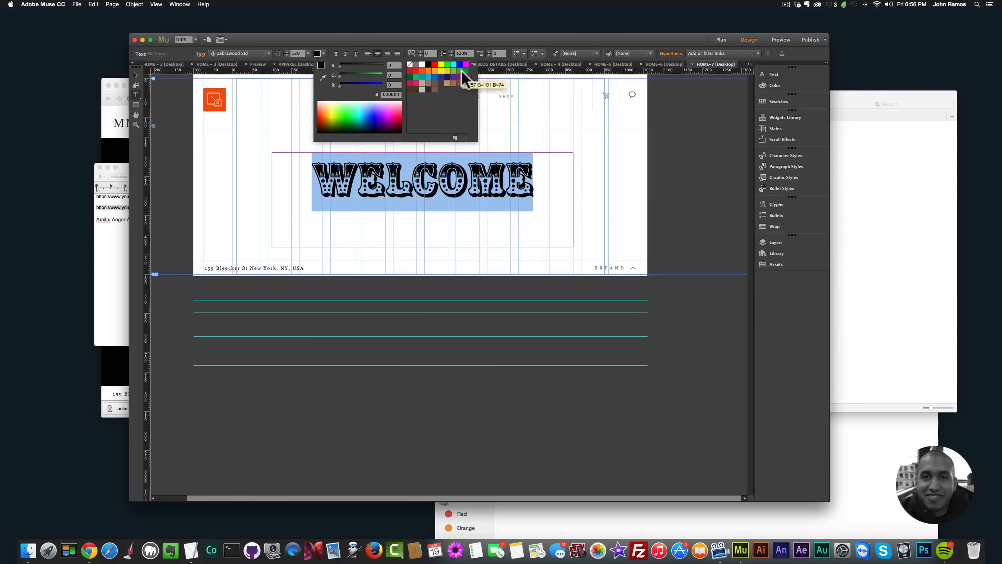
pyautogui.click(423, 63)
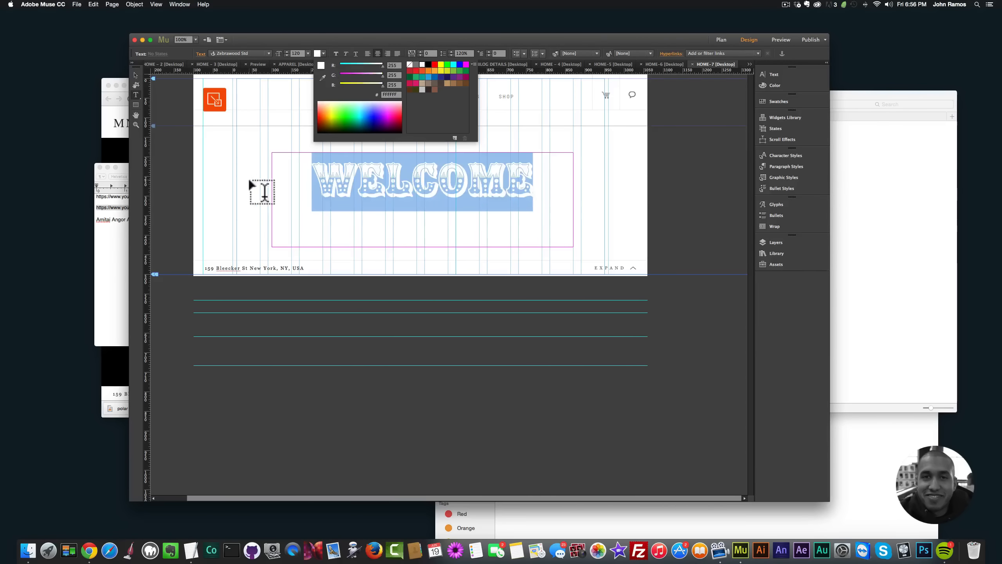
# Step: Shorten the WELCOME text frame to a height of about 172, reposition it at about Y 210, and preview HOME-7 in the browser
pyautogui.click(136, 75)
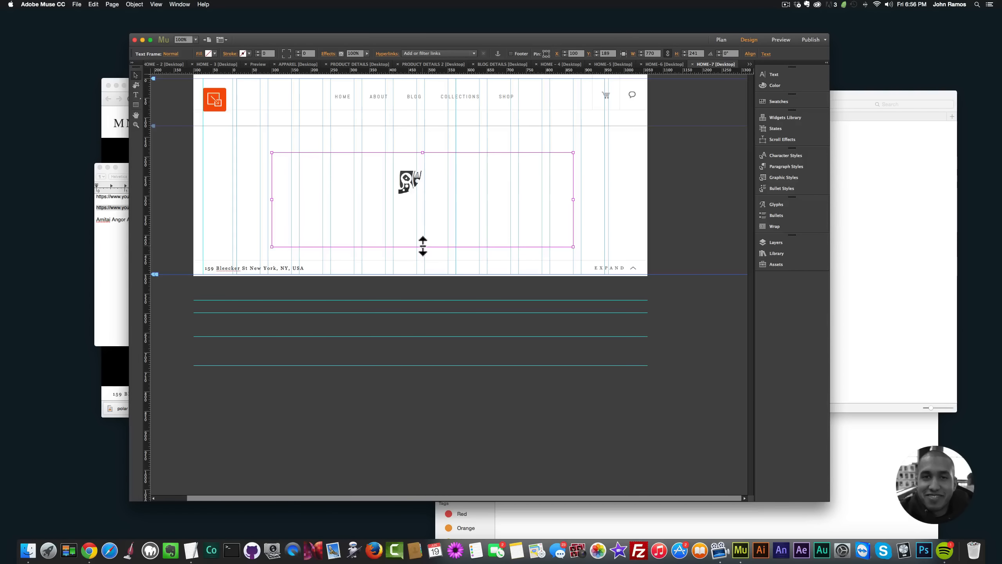
pyautogui.moveTo(422, 246); pyautogui.dragTo(425, 198)
pyautogui.click(426, 248)
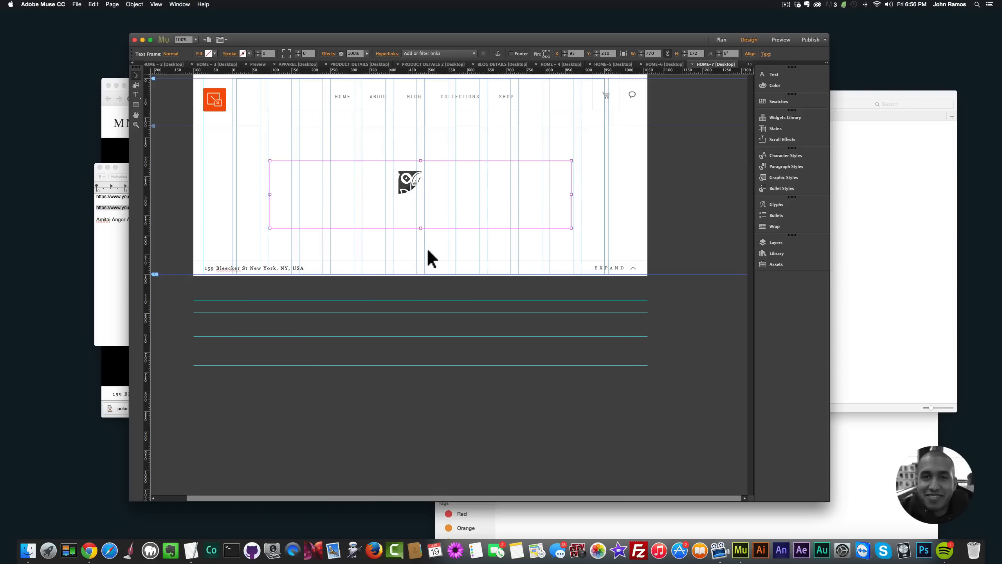
pyautogui.press('super+shift+e')
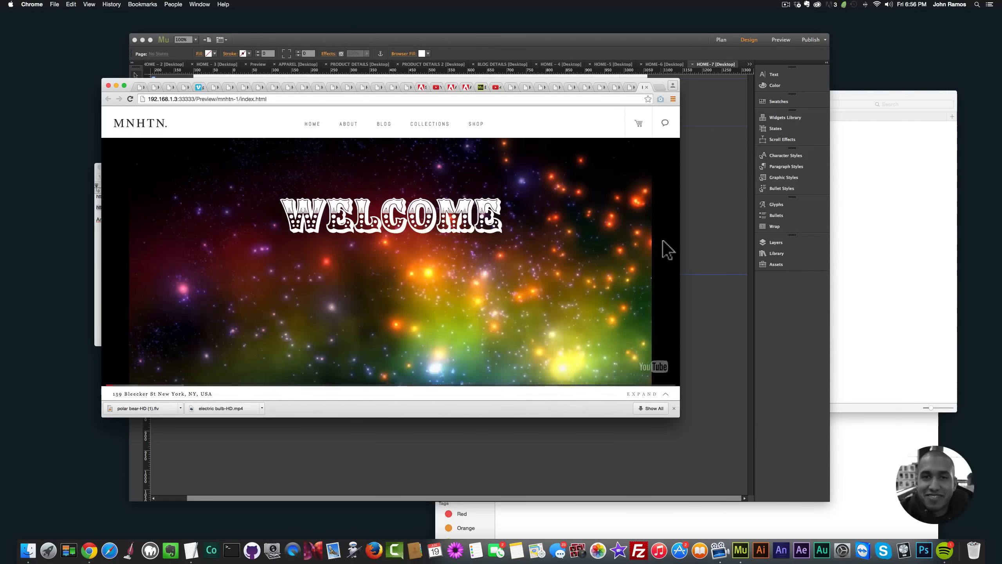
# Step: Switch back to Adobe Muse and change the font of the whole WELCOME heading to Lato Light
pyautogui.click(708, 240)
pyautogui.click(419, 187)
pyautogui.click(419, 186)
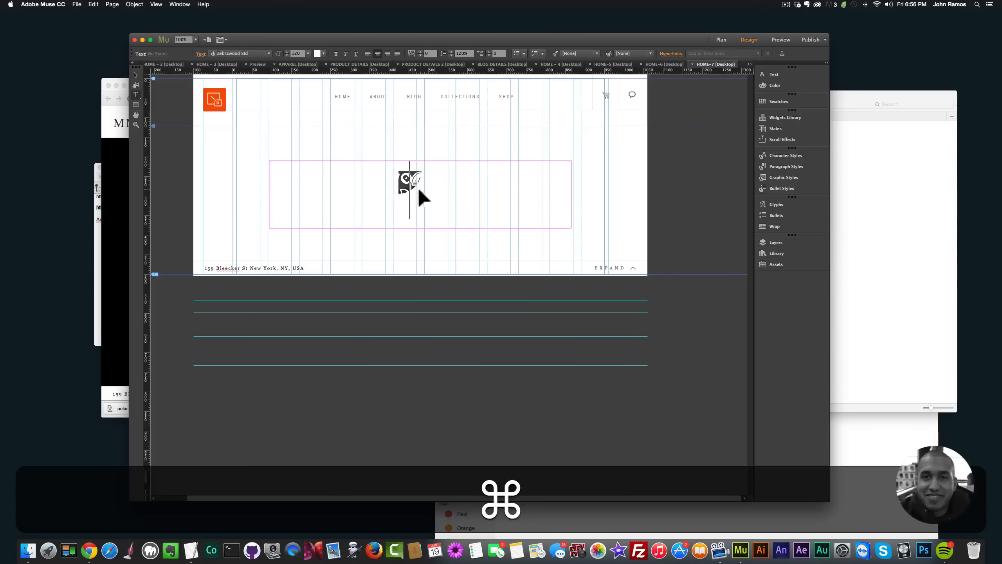
pyautogui.press('cmd+a')
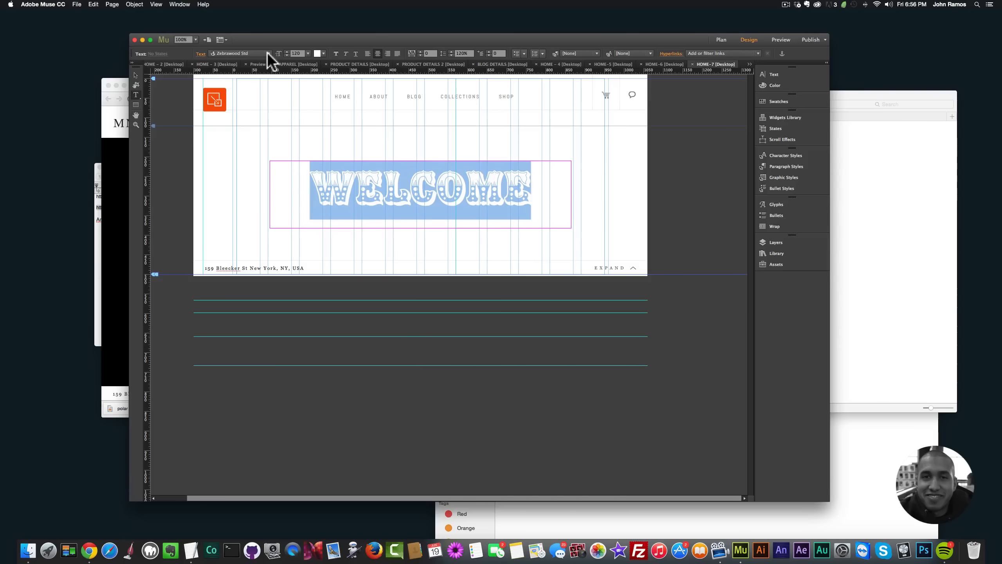
pyautogui.click(267, 52)
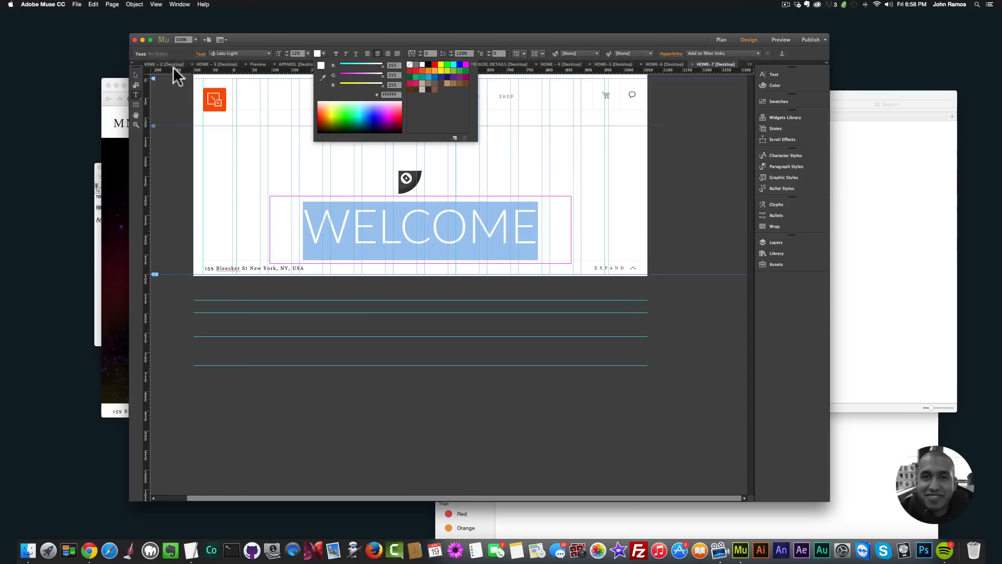
pyautogui.click(136, 76)
pyautogui.click(163, 134)
# Step: Preview HOME-7 in the browser, check the video links and credit in the youtube-videos note in TextEdit, and minimize the note
pyautogui.press('shift+super+e')
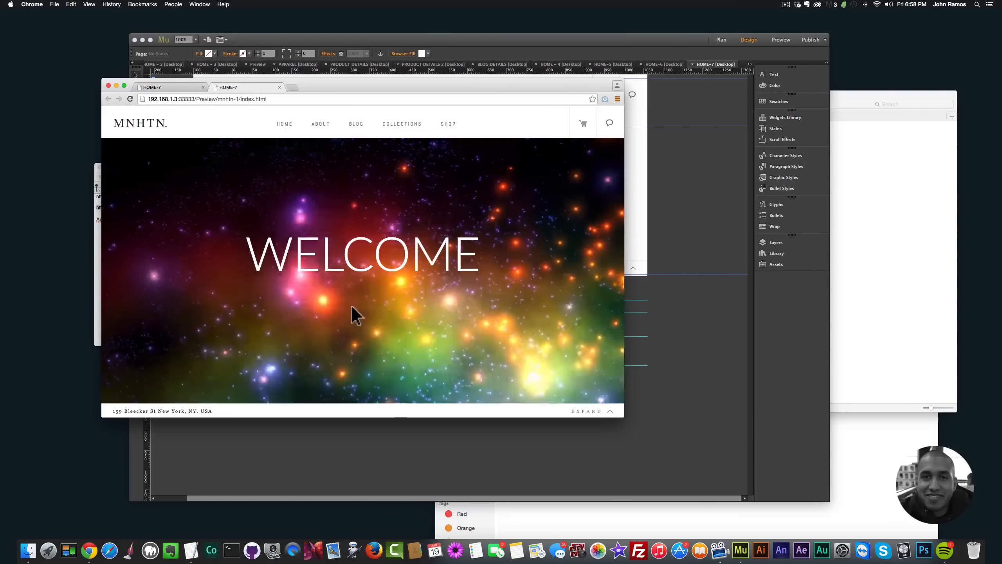
pyautogui.click(189, 546)
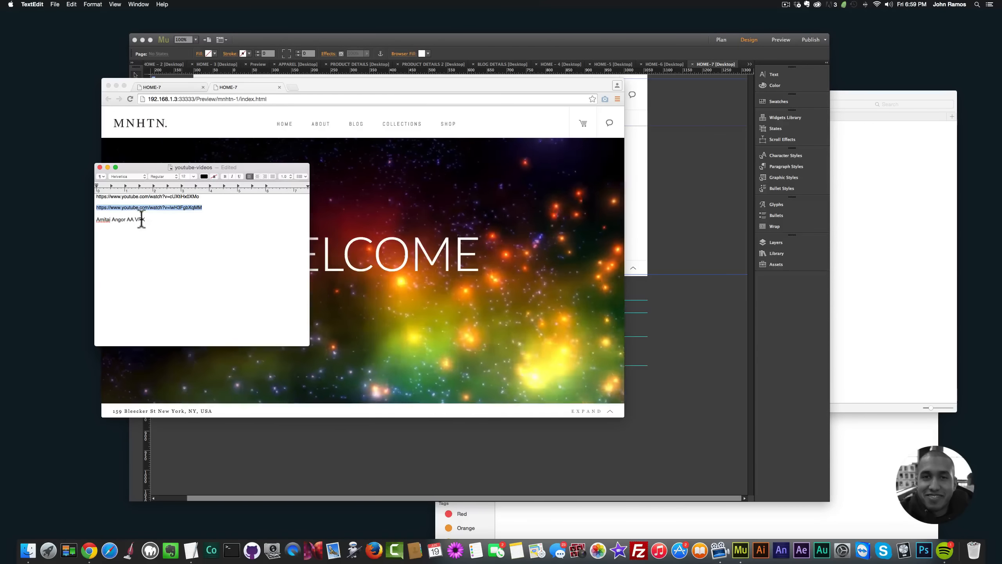
pyautogui.click(107, 167)
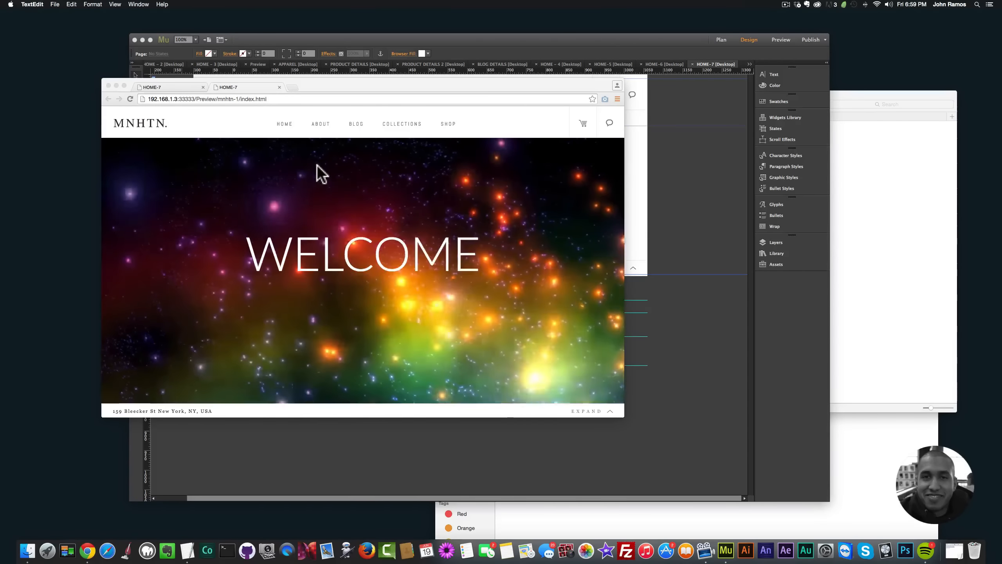
# Step: Look through the previewed site's About, Blog, Collections and Shop pages
pyautogui.click(321, 124)
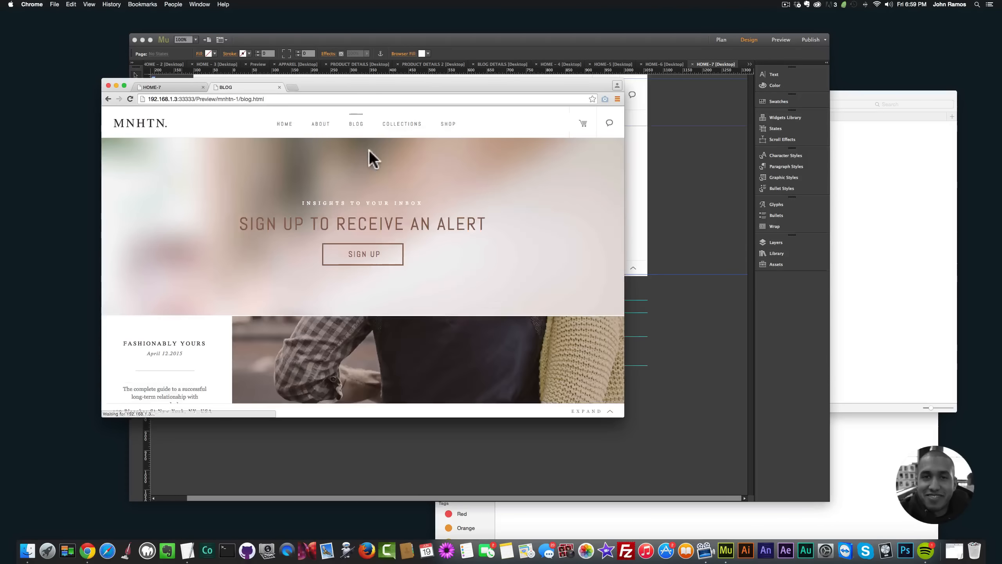
pyautogui.click(399, 125)
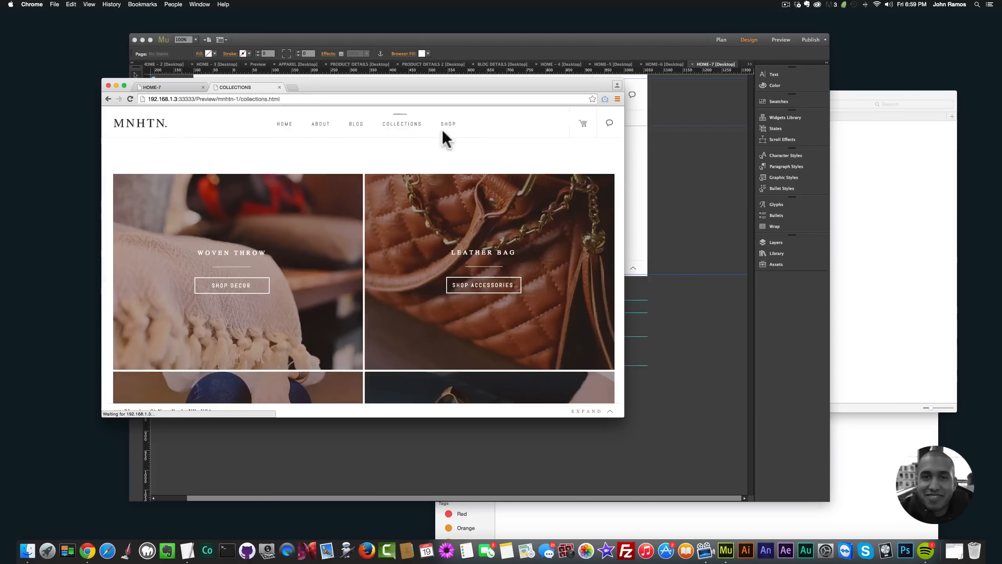
pyautogui.click(446, 126)
pyautogui.scroll(-7, 345, 181)
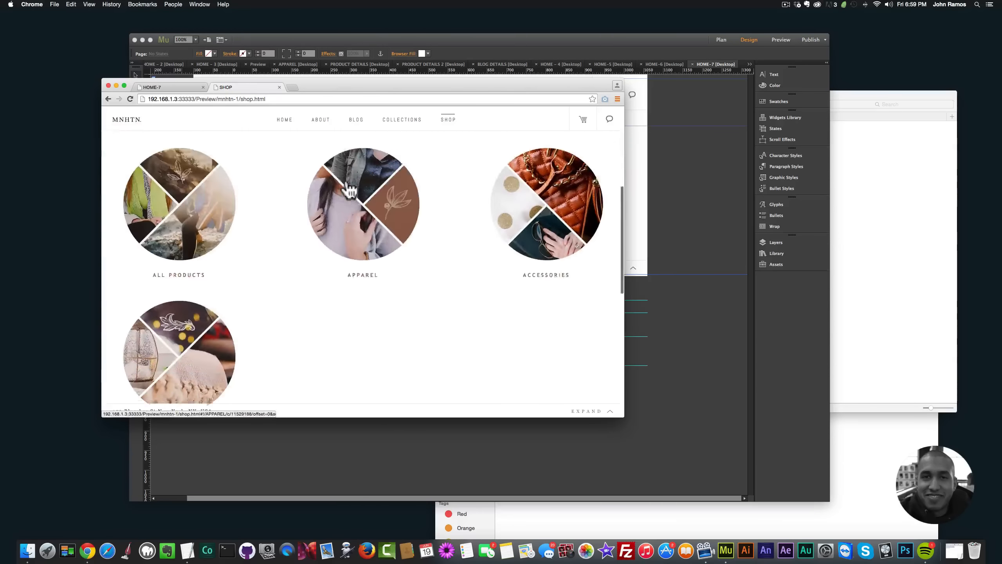
pyautogui.scroll(7, 346, 173)
# Step: Open the Accessories category from the Collections page and look over its products
pyautogui.click(395, 125)
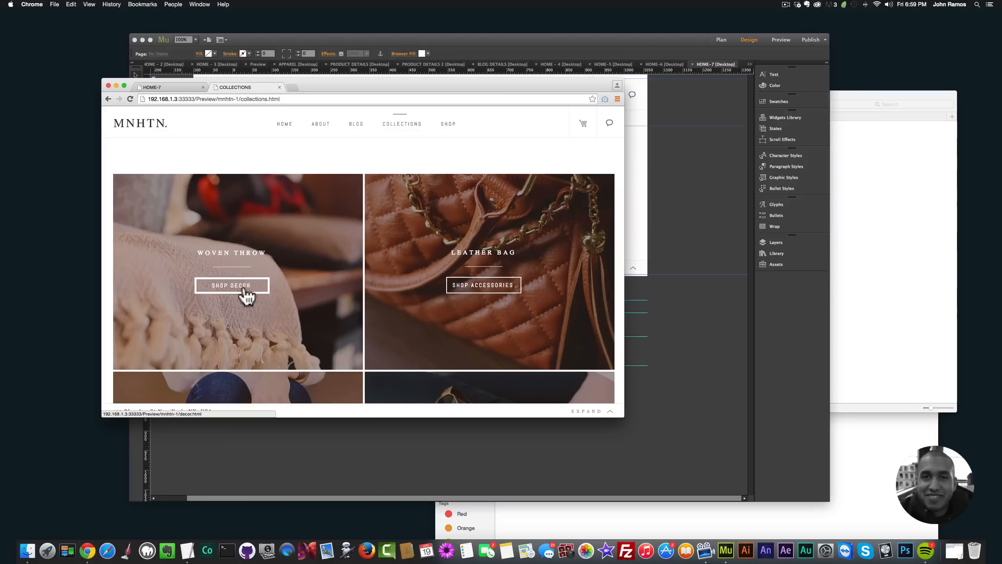
pyautogui.click(466, 286)
pyautogui.scroll(-5, 339, 273)
pyautogui.scroll(-5, 342, 276)
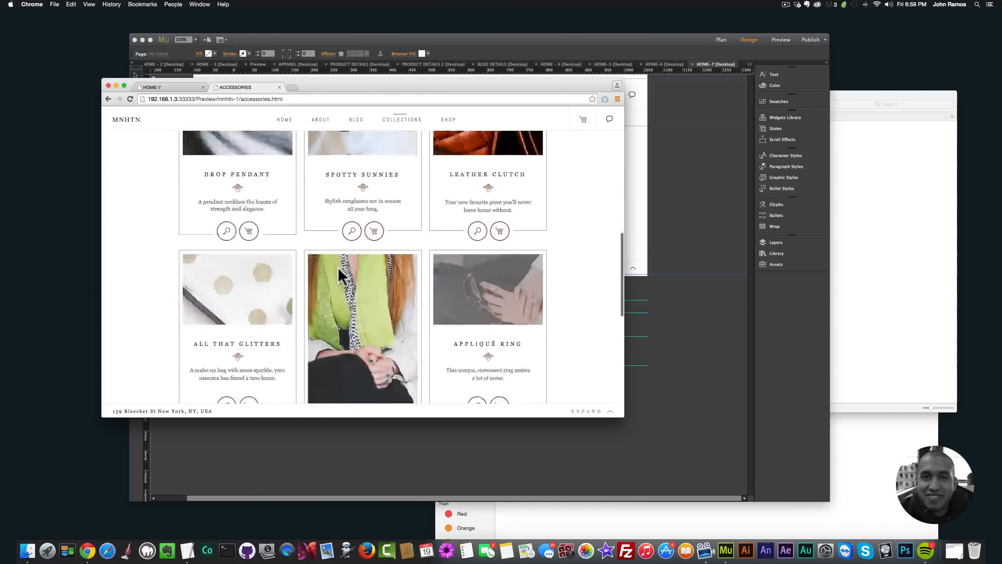
pyautogui.scroll(12, 342, 277)
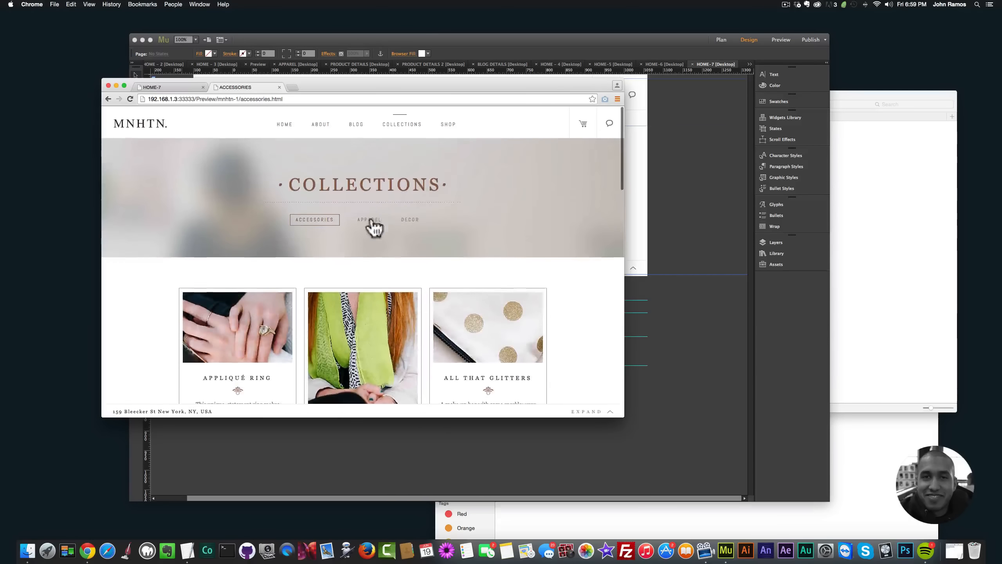
# Step: Review the product listings in the Apparel and Decor collections
pyautogui.click(371, 221)
pyautogui.scroll(-5, 380, 256)
pyautogui.scroll(-3, 380, 259)
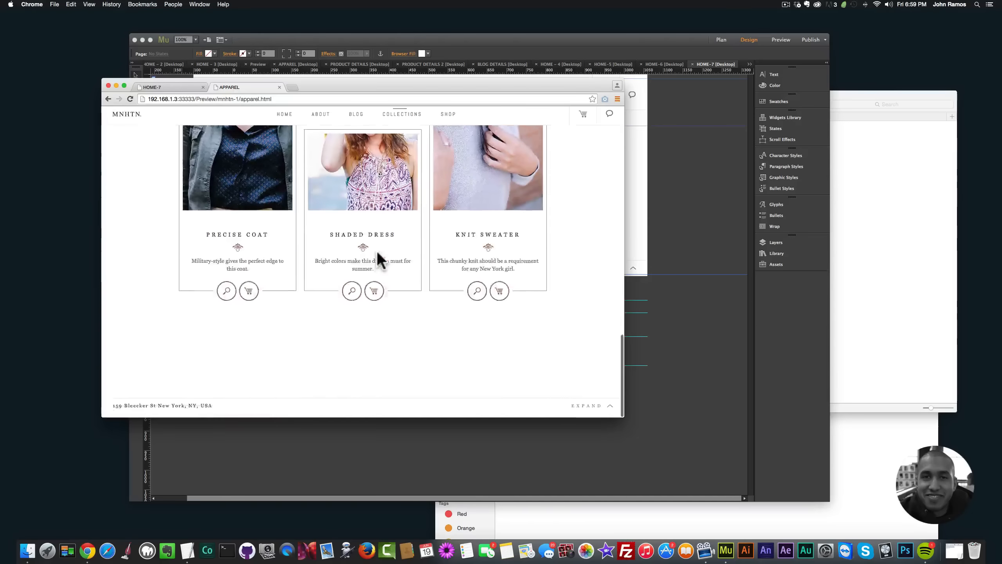
pyautogui.scroll(10, 387, 248)
pyautogui.click(405, 220)
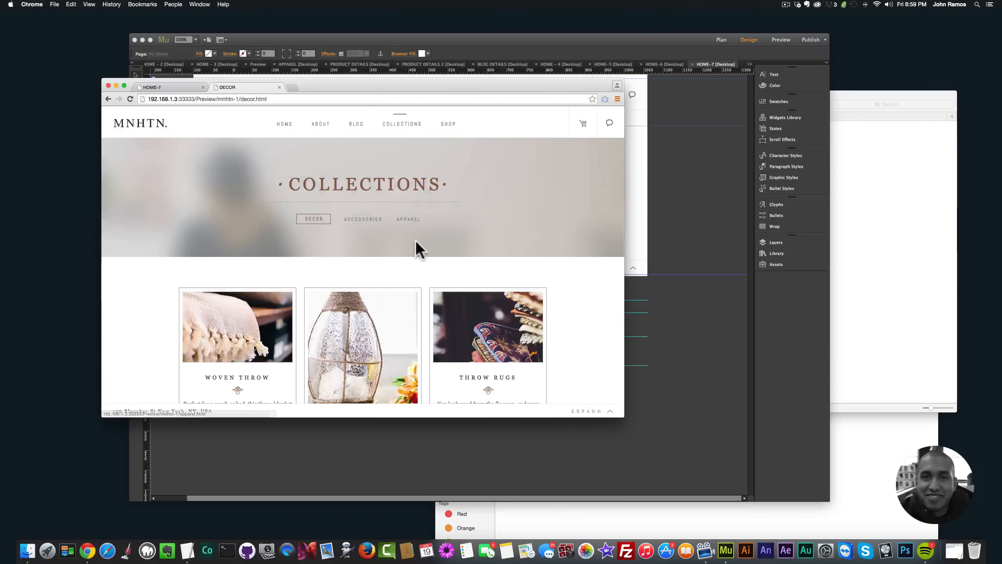
pyautogui.scroll(-10, 416, 245)
pyautogui.scroll(-3, 417, 242)
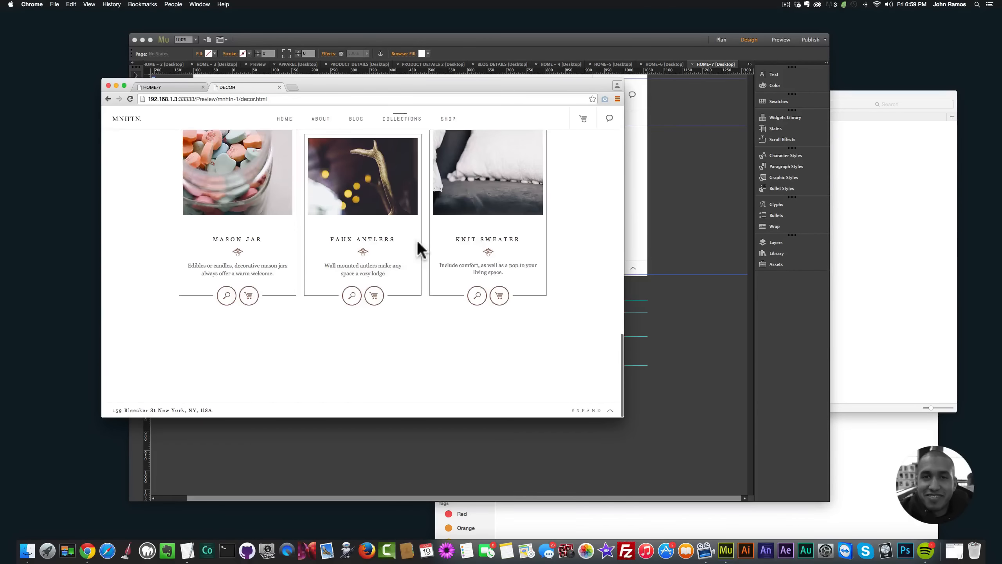
# Step: Expand the footer on the Decor page to view its site map and contact sections, and hide it again
pyautogui.click(610, 412)
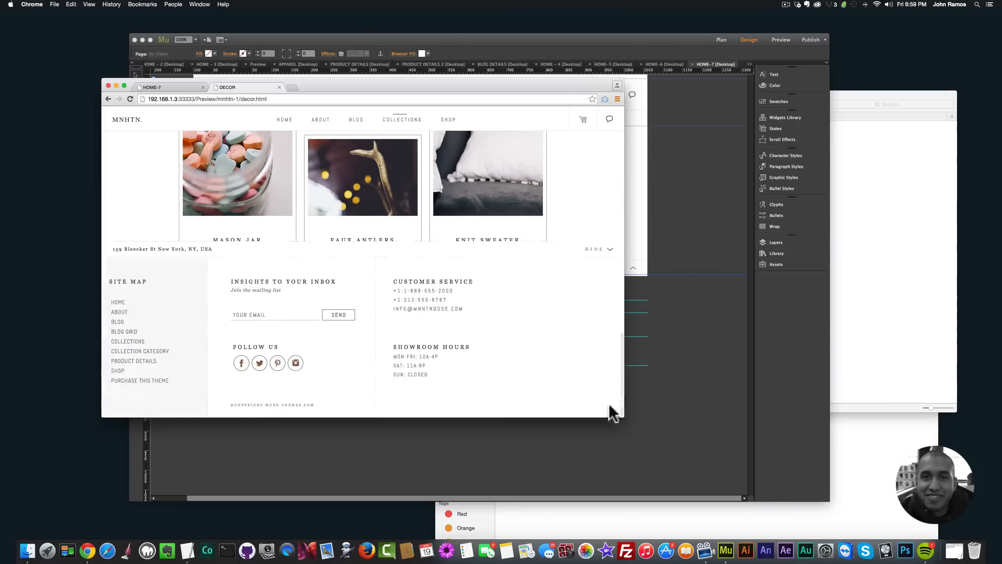
pyautogui.click(610, 249)
pyautogui.scroll(10, 560, 286)
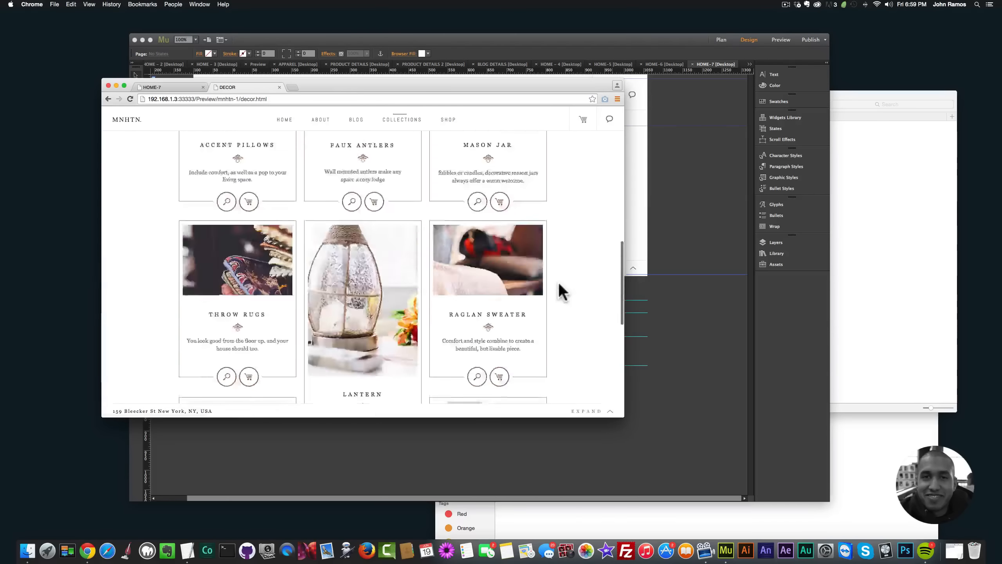
# Step: Go to the site's Home page and review its scrolling sections through to Follow Us and back to the Dose logo
pyautogui.click(284, 126)
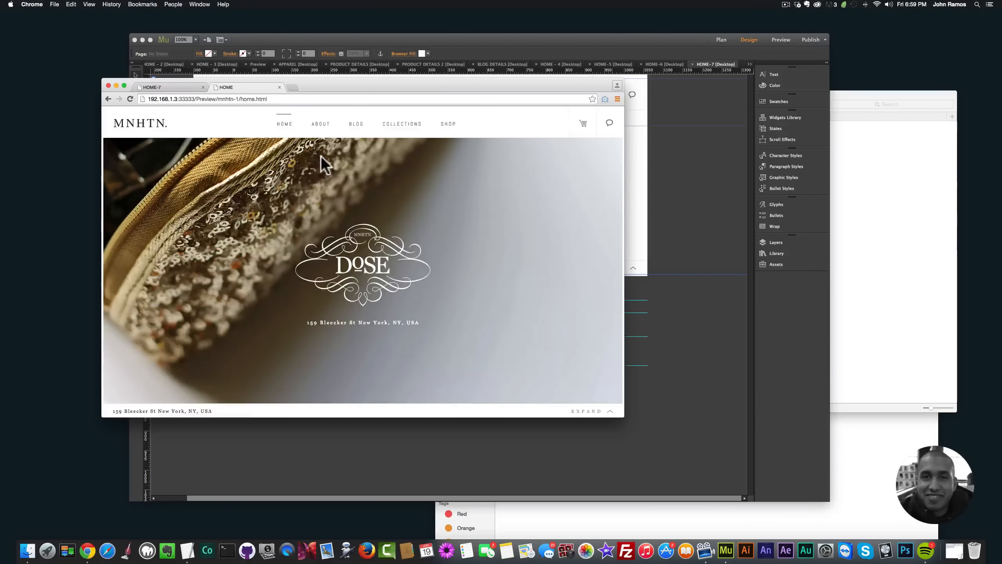
pyautogui.scroll(-5, 327, 177)
pyautogui.scroll(-5, 354, 216)
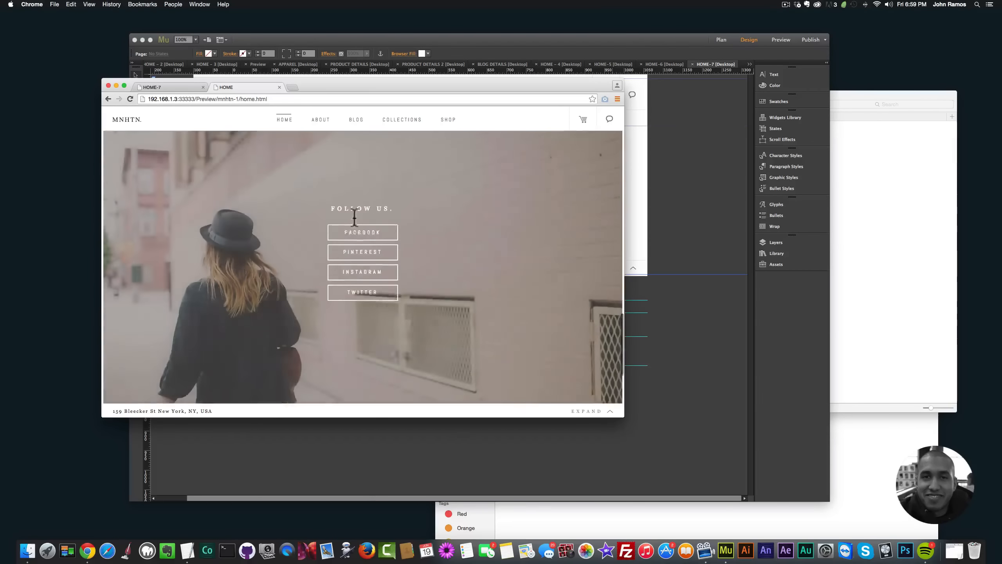
pyautogui.scroll(5, 371, 263)
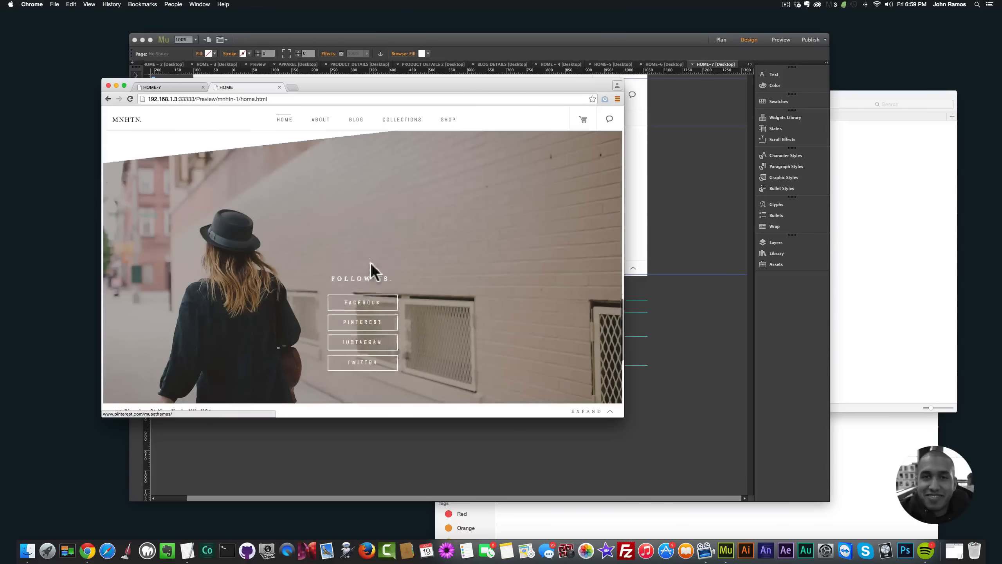
pyautogui.scroll(-5, 370, 263)
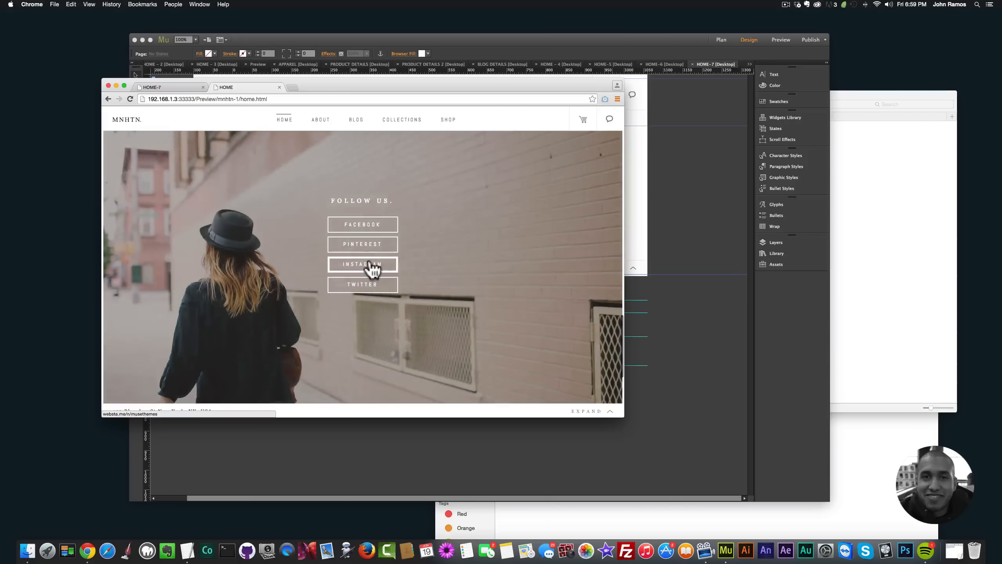
pyautogui.scroll(5, 343, 195)
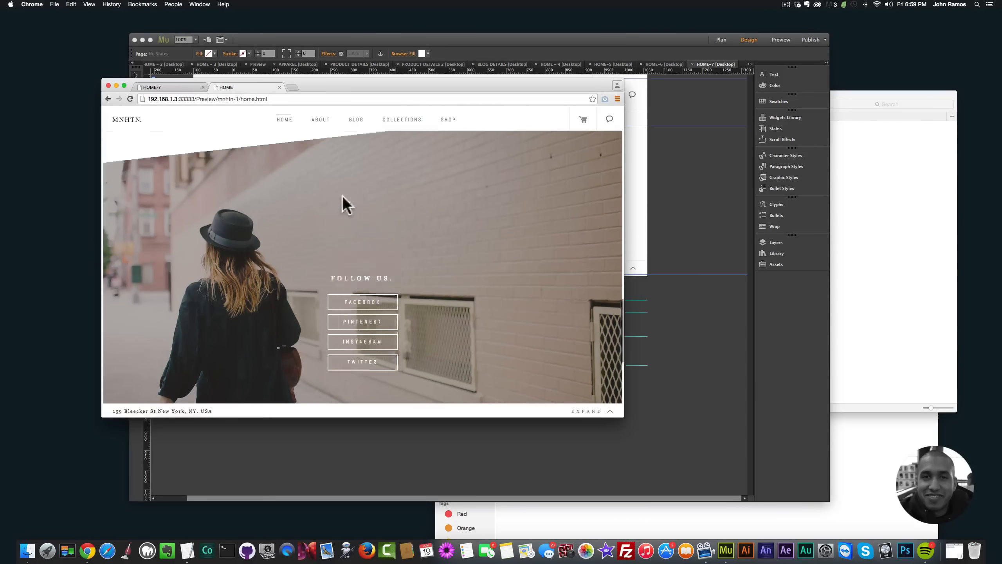
pyautogui.scroll(5, 342, 196)
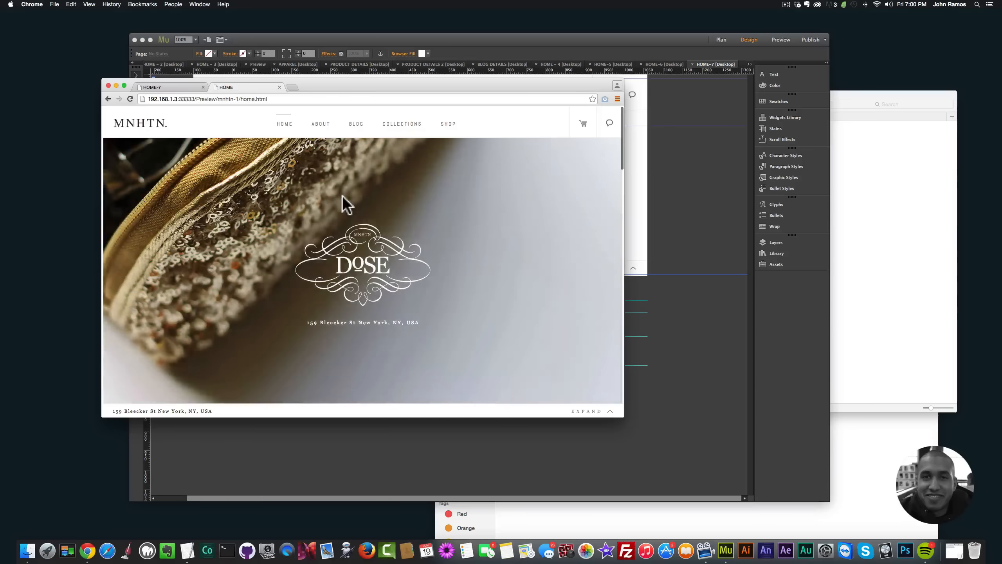